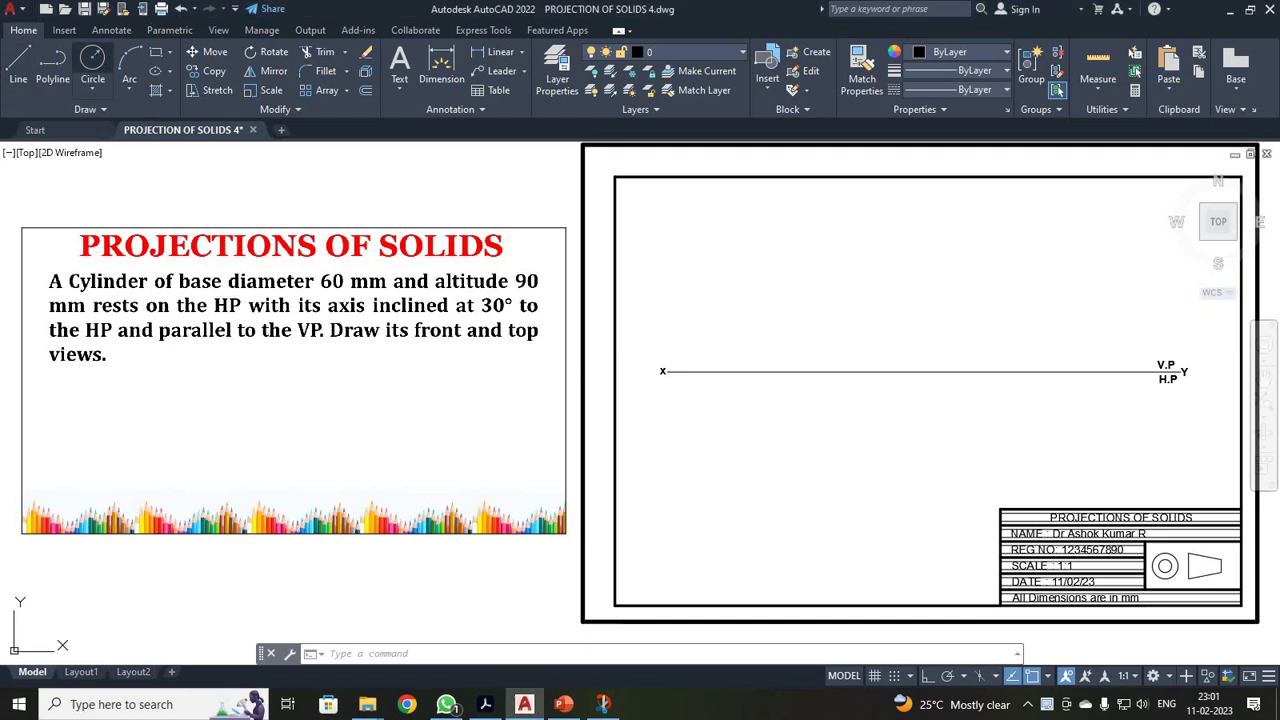
Step: Draw a circle of radius 30 mm just below the XY line, near its X end
{"action": "left_click", "coordinate": [745, 433]}
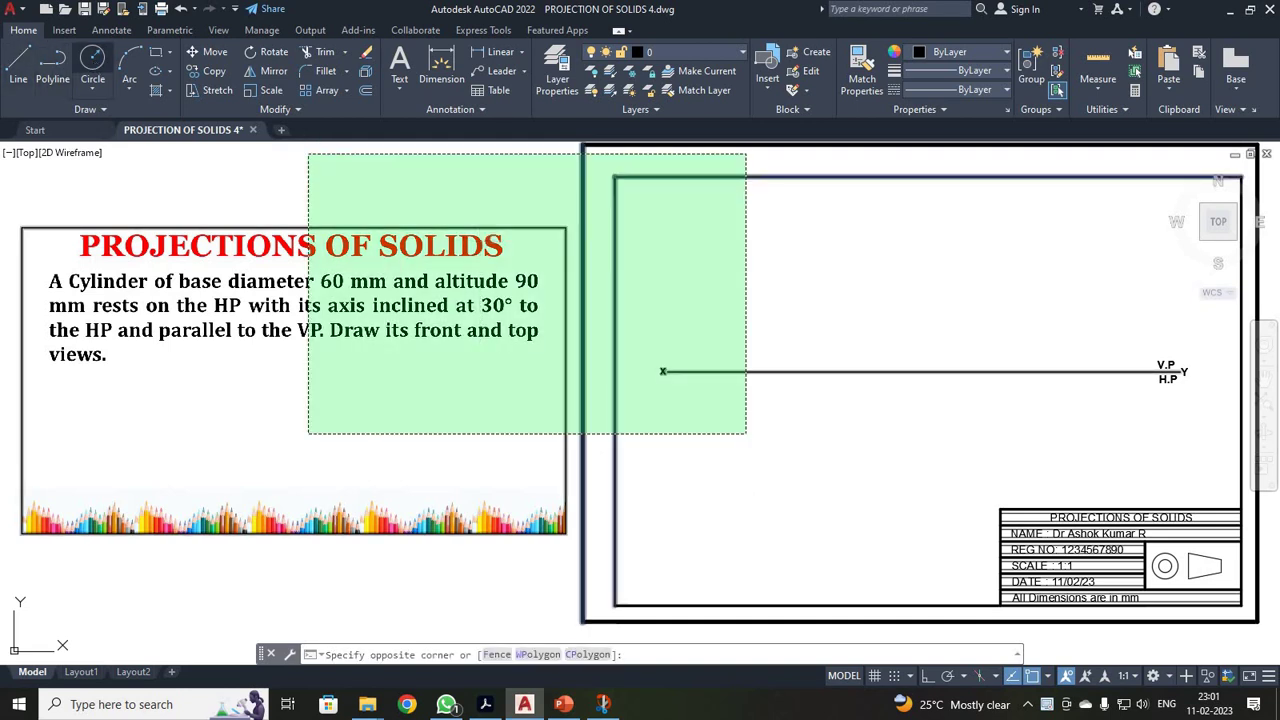
{"action": "left_click", "coordinate": [92, 62]}
{"action": "left_click", "coordinate": [748, 426]}
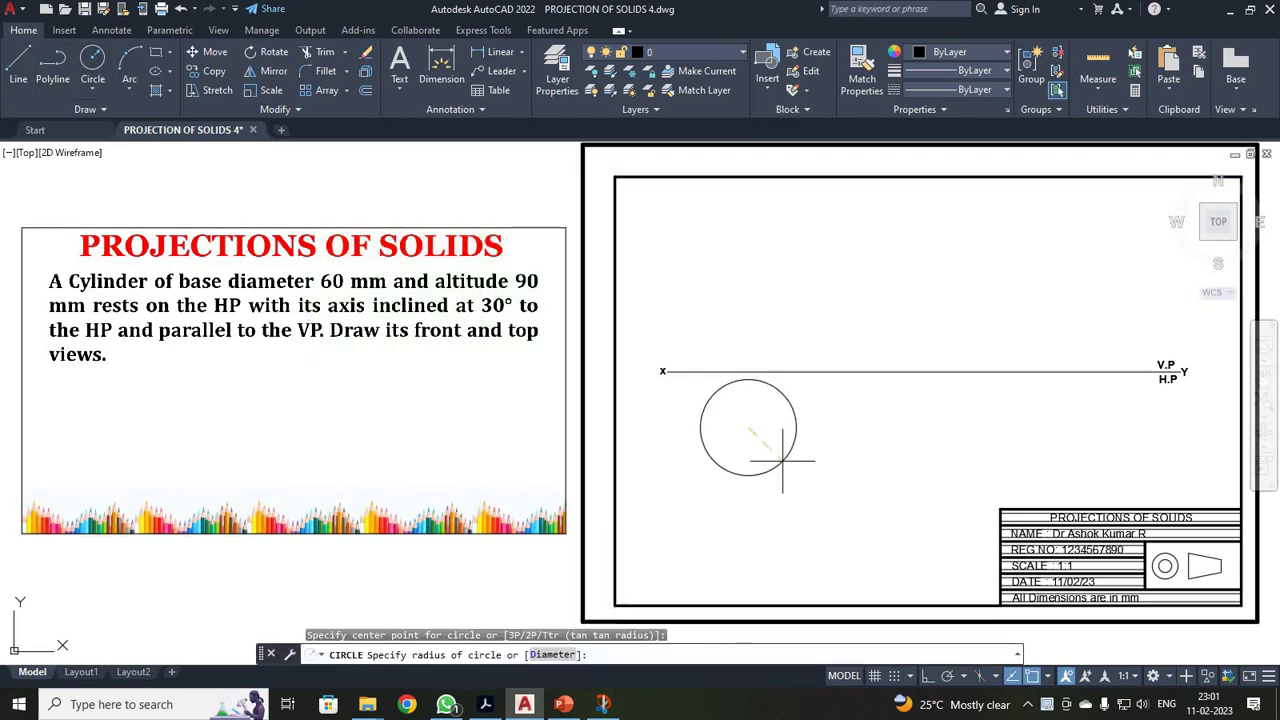
{"action": "type", "text": "30"}
{"action": "key", "text": "Return"}
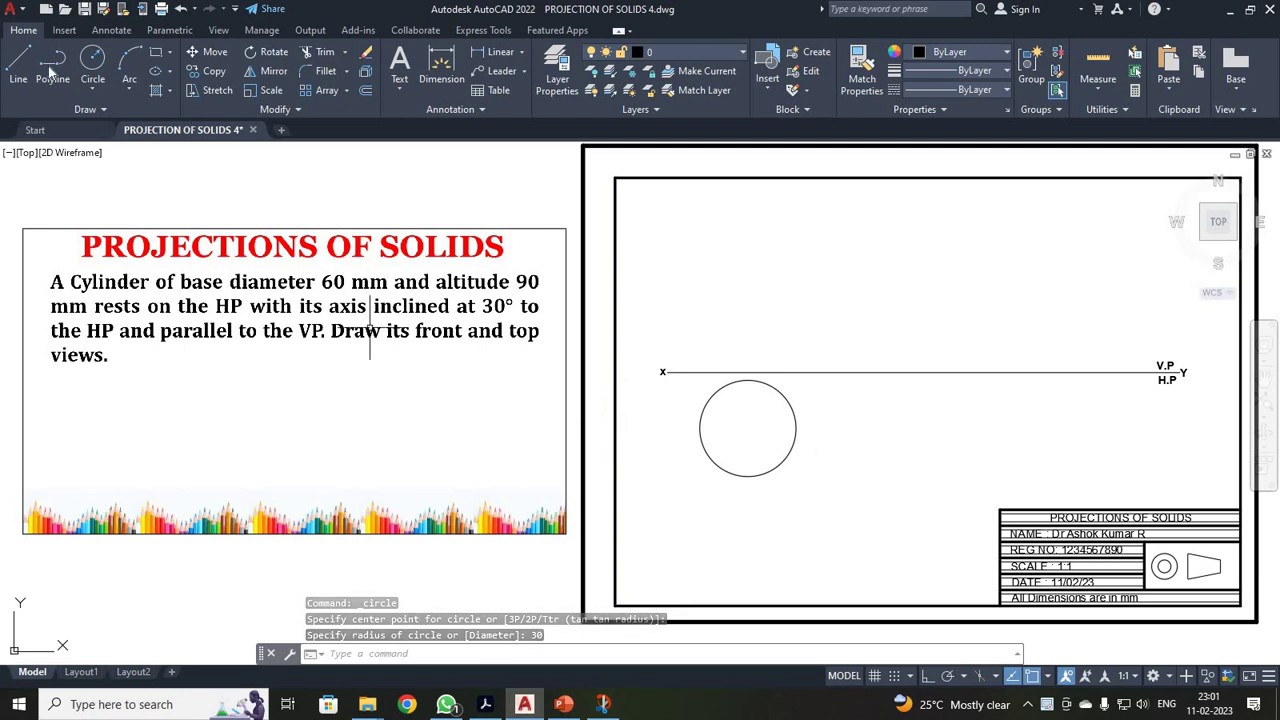
Step: Draw the horizontal and vertical diameters of the circle as lines between its quadrant points
{"action": "left_click", "coordinate": [18, 65]}
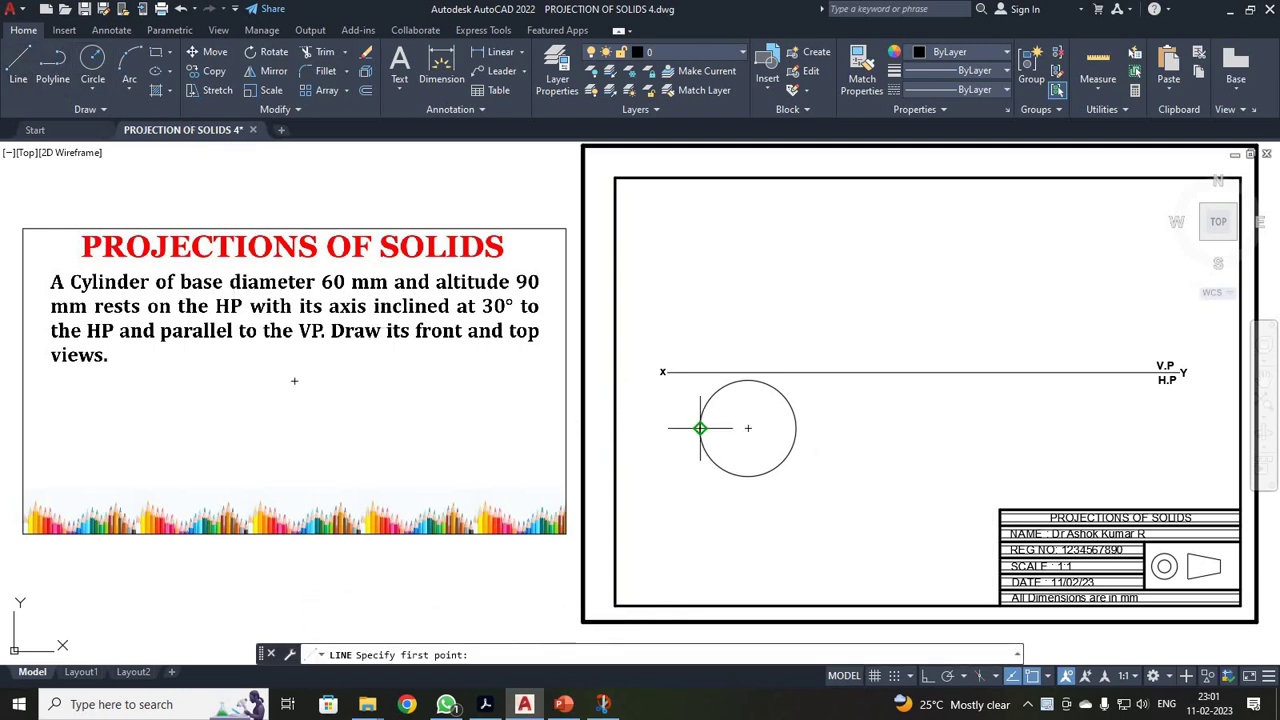
{"action": "left_click", "coordinate": [700, 428]}
{"action": "left_click", "coordinate": [796, 428]}
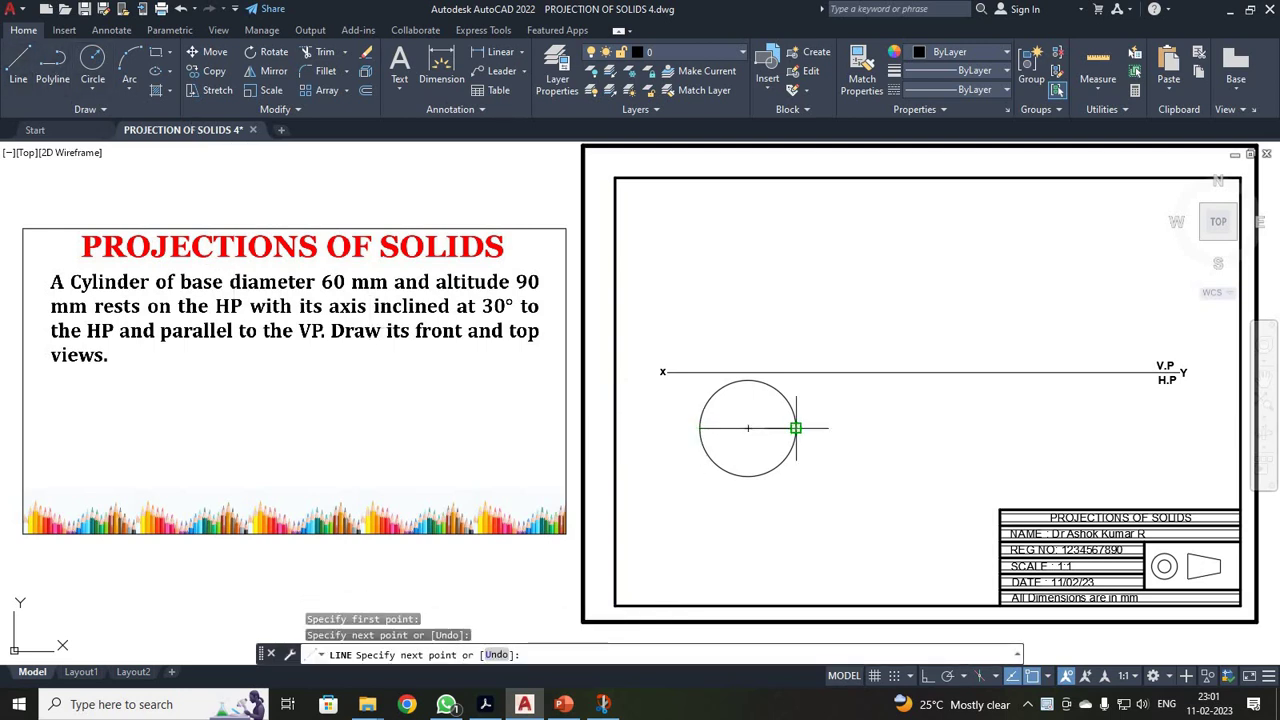
{"action": "key", "text": "Return"}
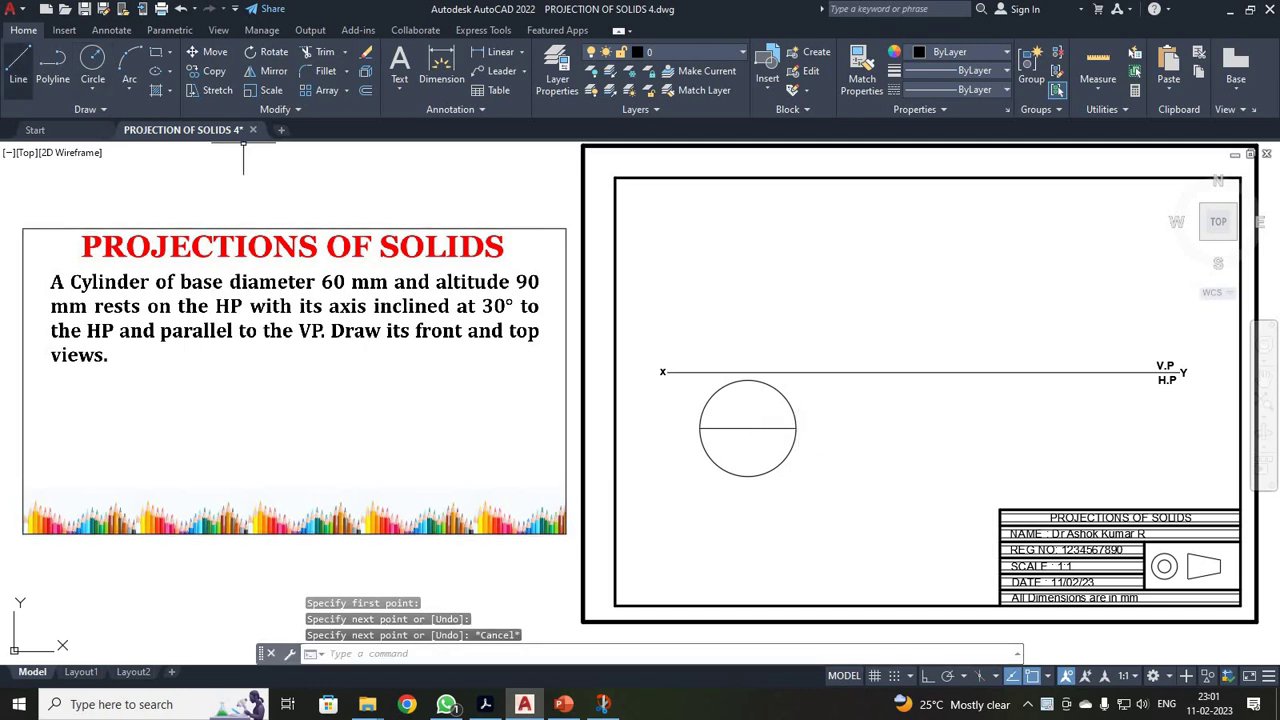
{"action": "key", "text": "Return"}
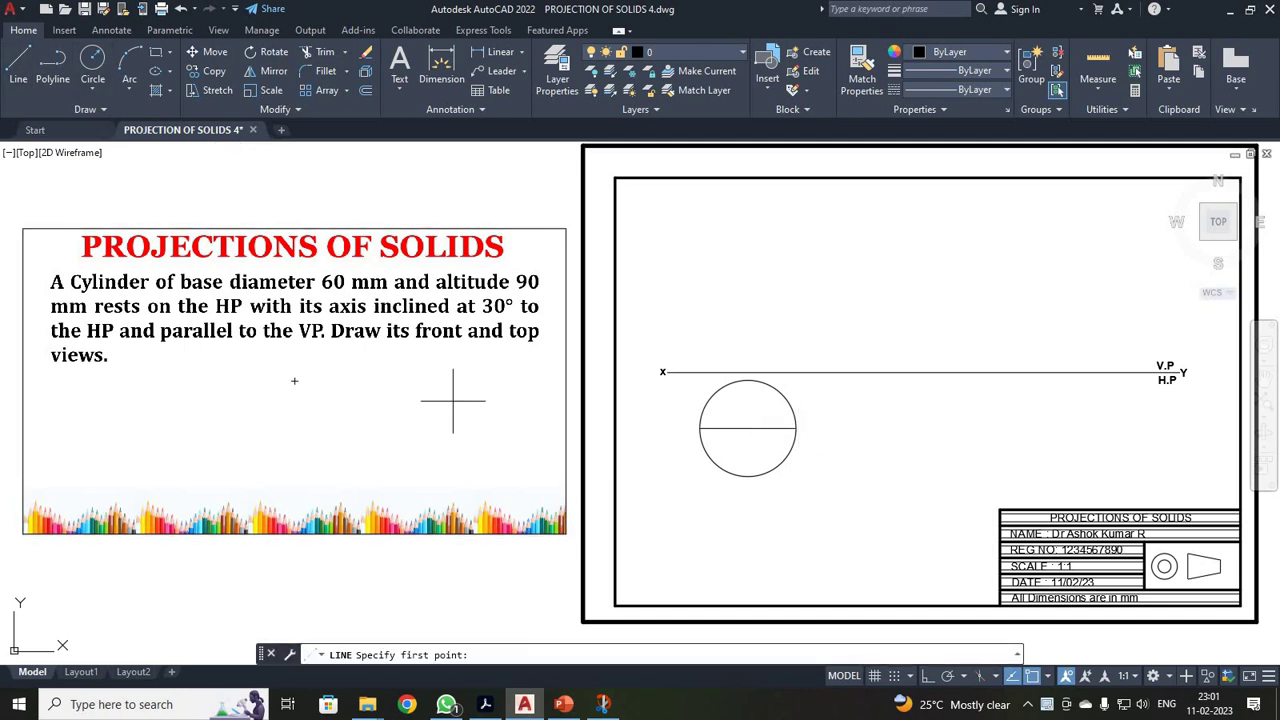
{"action": "left_click", "coordinate": [748, 380]}
{"action": "left_click", "coordinate": [748, 476]}
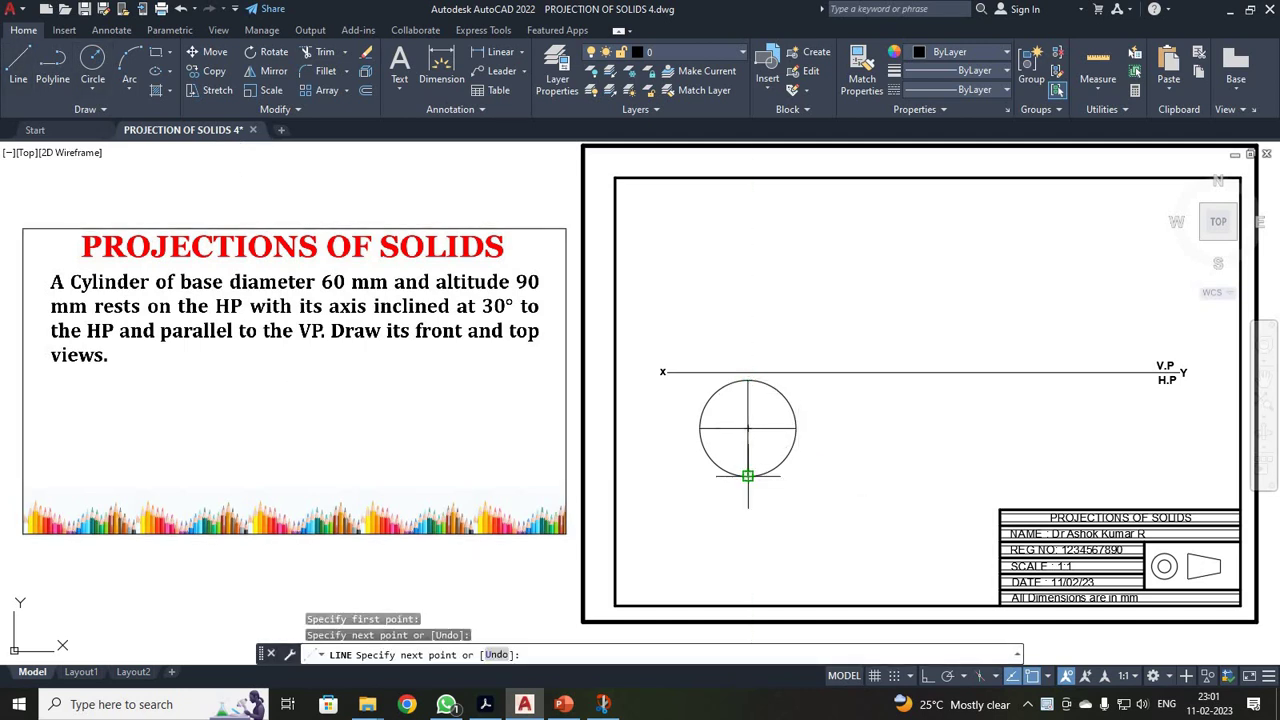
{"action": "key", "text": "Escape"}
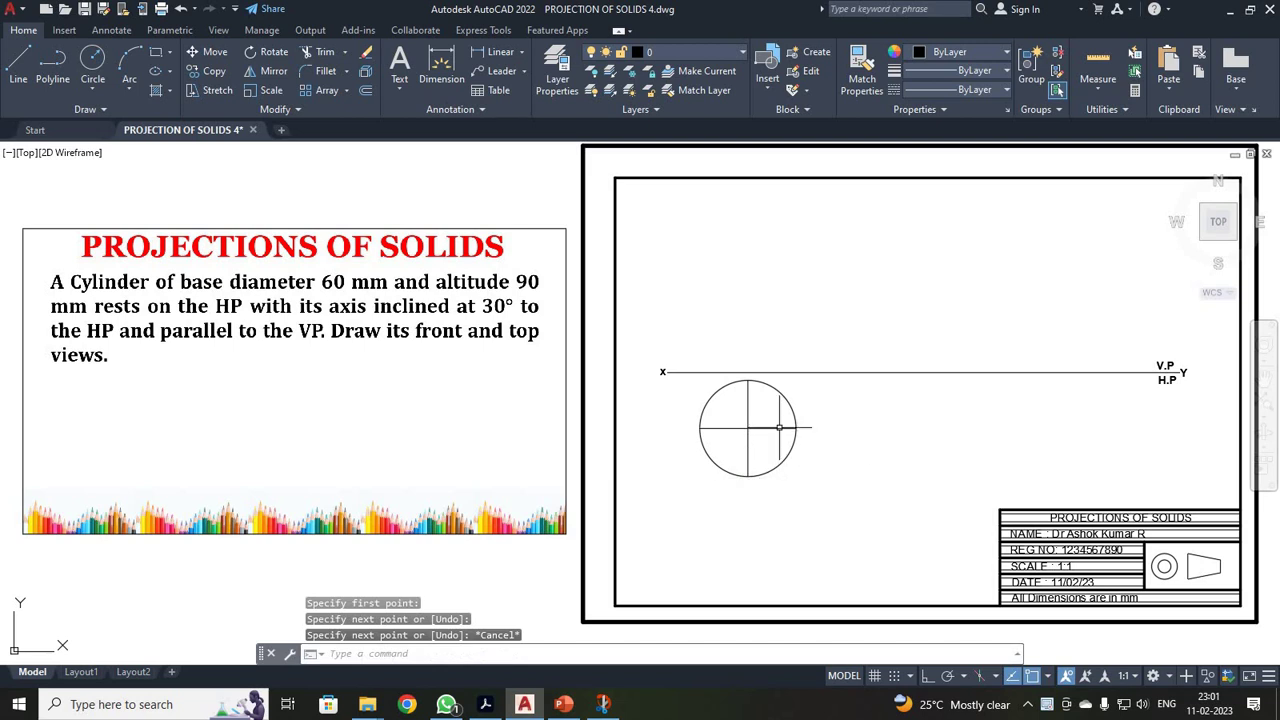
Step: Copy both diameter lines from the circle's centre to the empty space beside the circle, towards Y
{"action": "left_click", "coordinate": [724, 402]}
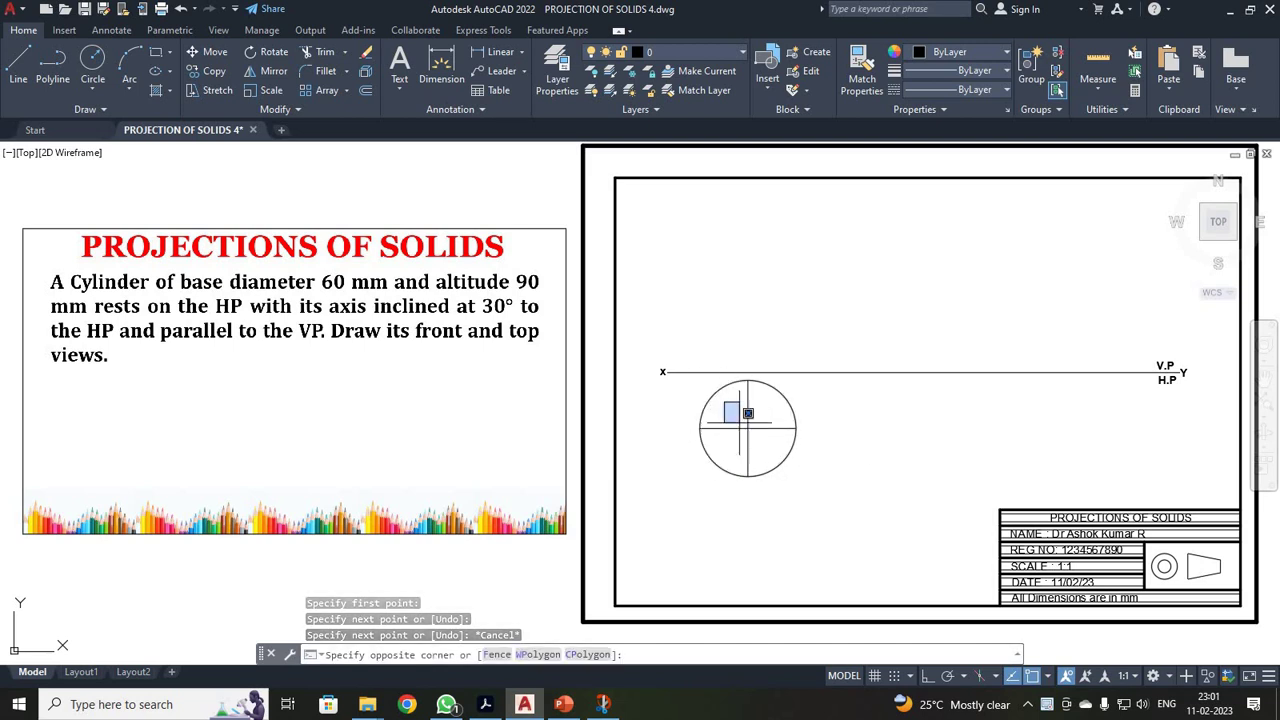
{"action": "left_click", "coordinate": [770, 439]}
{"action": "left_click", "coordinate": [737, 420]}
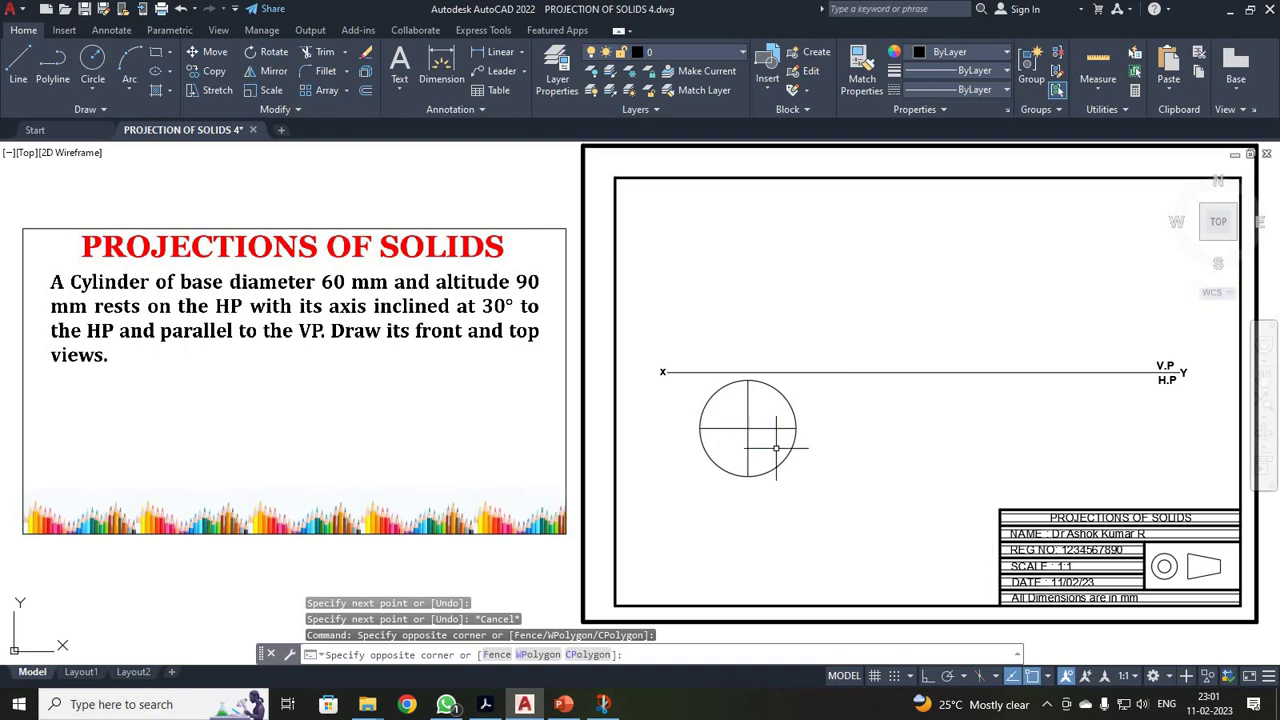
{"action": "left_click", "coordinate": [762, 428]}
{"action": "left_click", "coordinate": [756, 428]}
{"action": "left_click", "coordinate": [749, 444]}
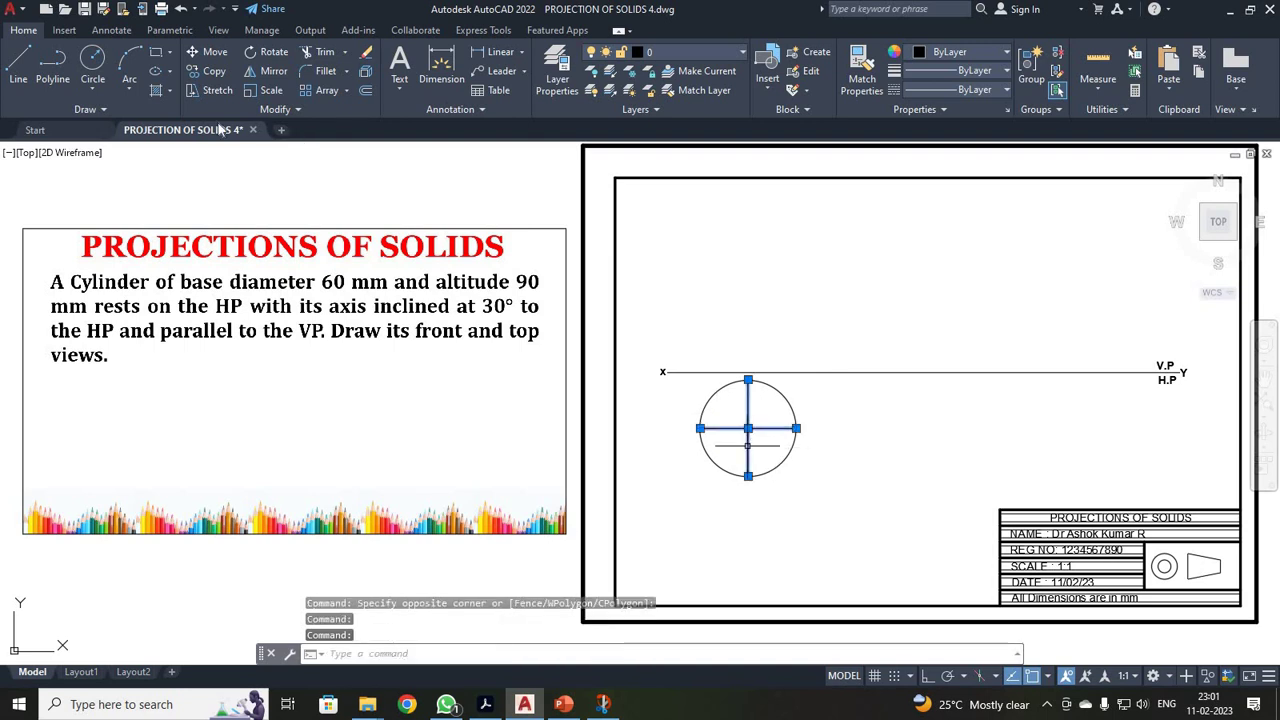
{"action": "left_click", "coordinate": [212, 71]}
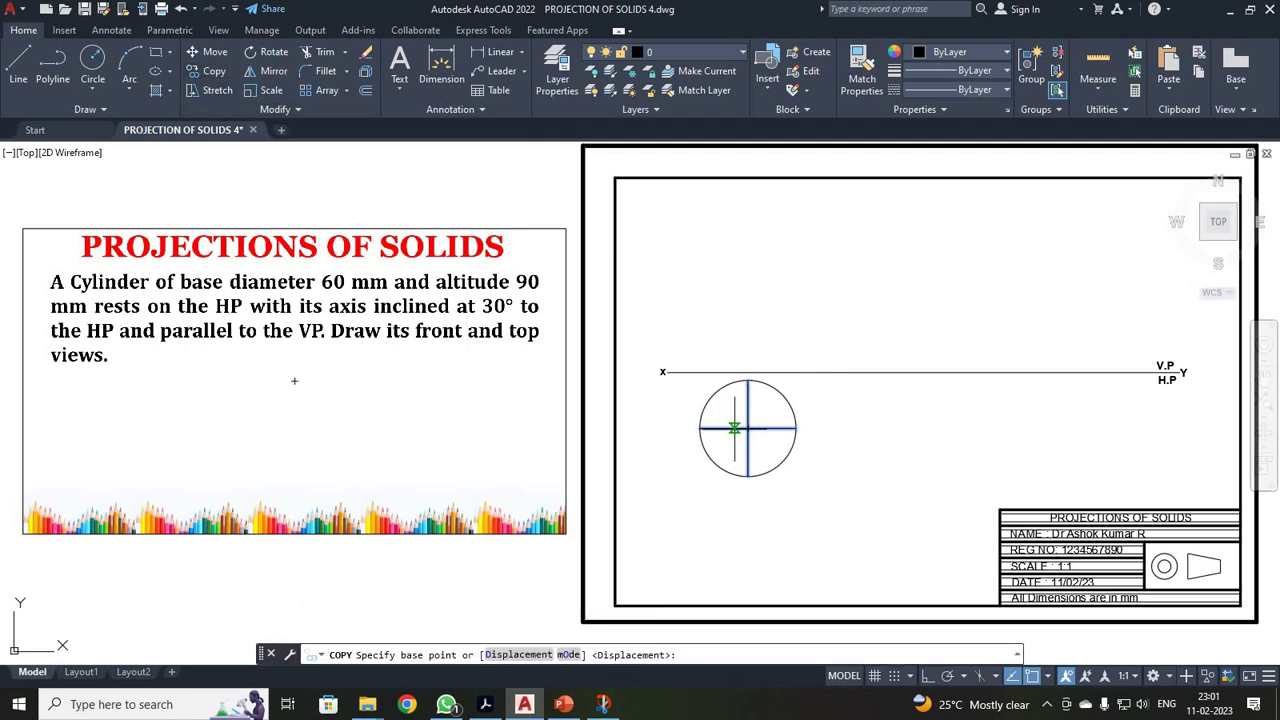
{"action": "left_click", "coordinate": [747, 428]}
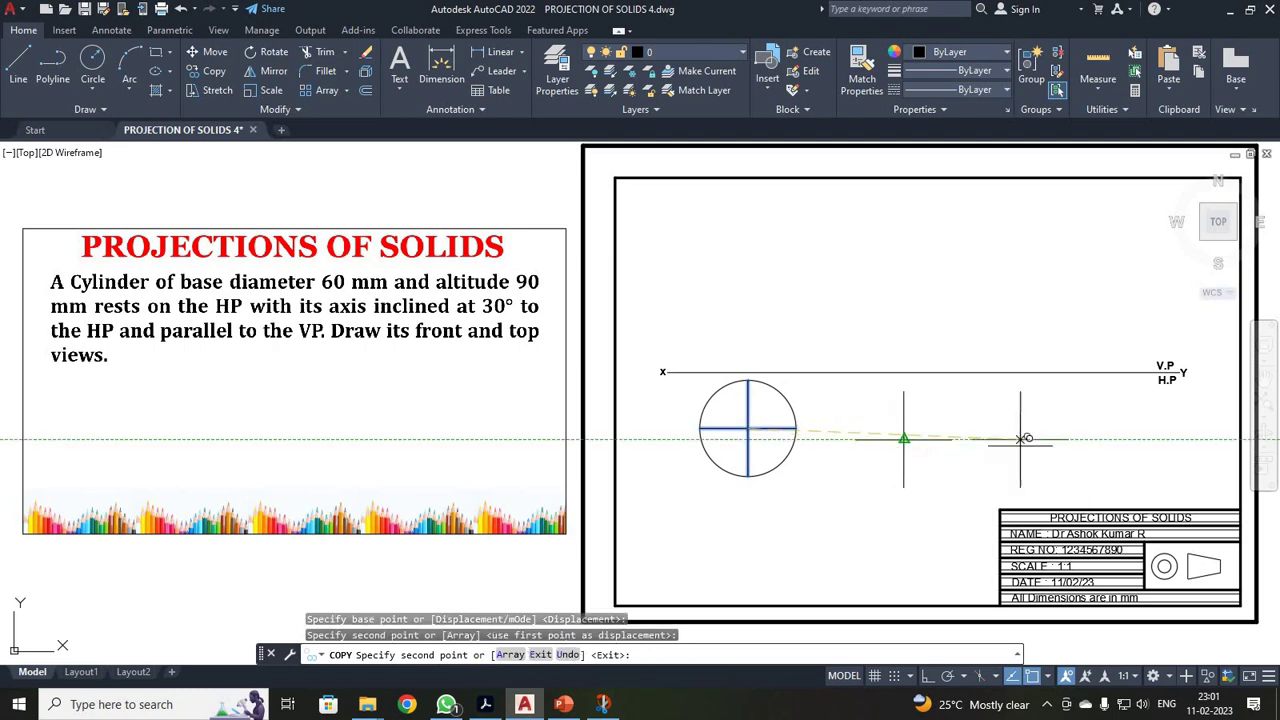
{"action": "key", "text": "Escape"}
Step: Rotate the copied pair of crossing lines by 45° about their intersection point
{"action": "left_click", "coordinate": [855, 393]}
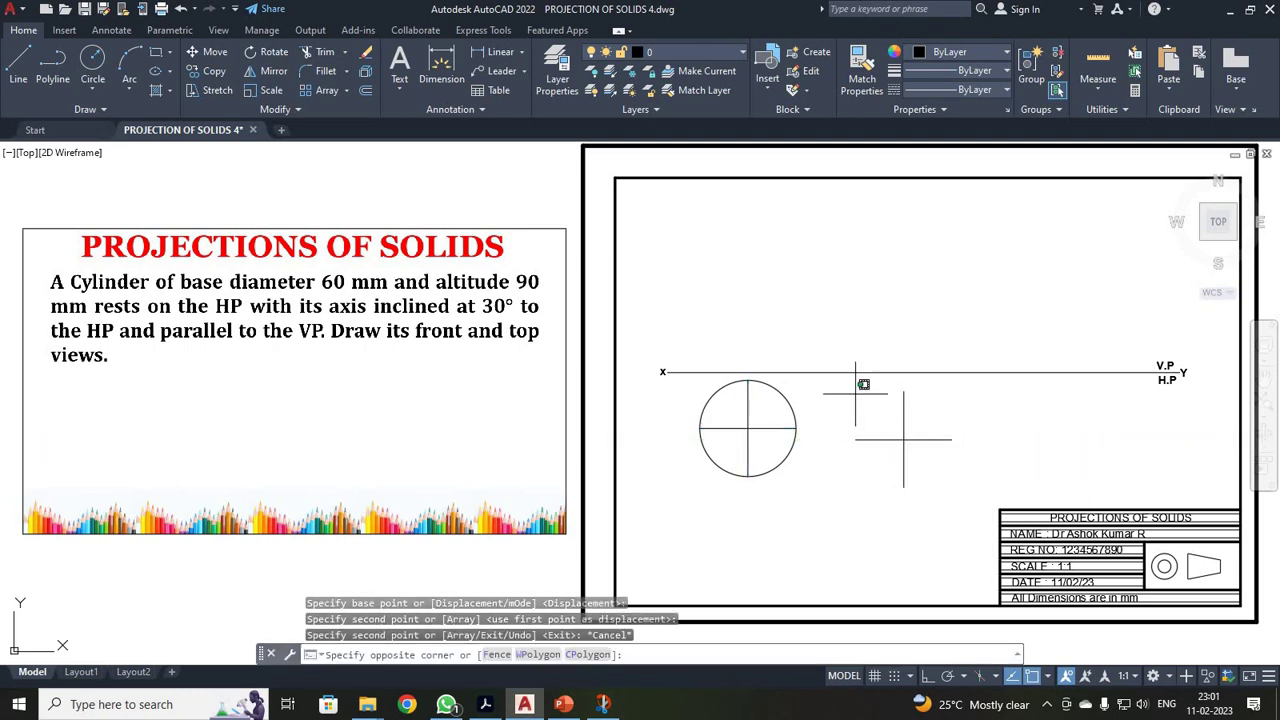
{"action": "left_click", "coordinate": [952, 477]}
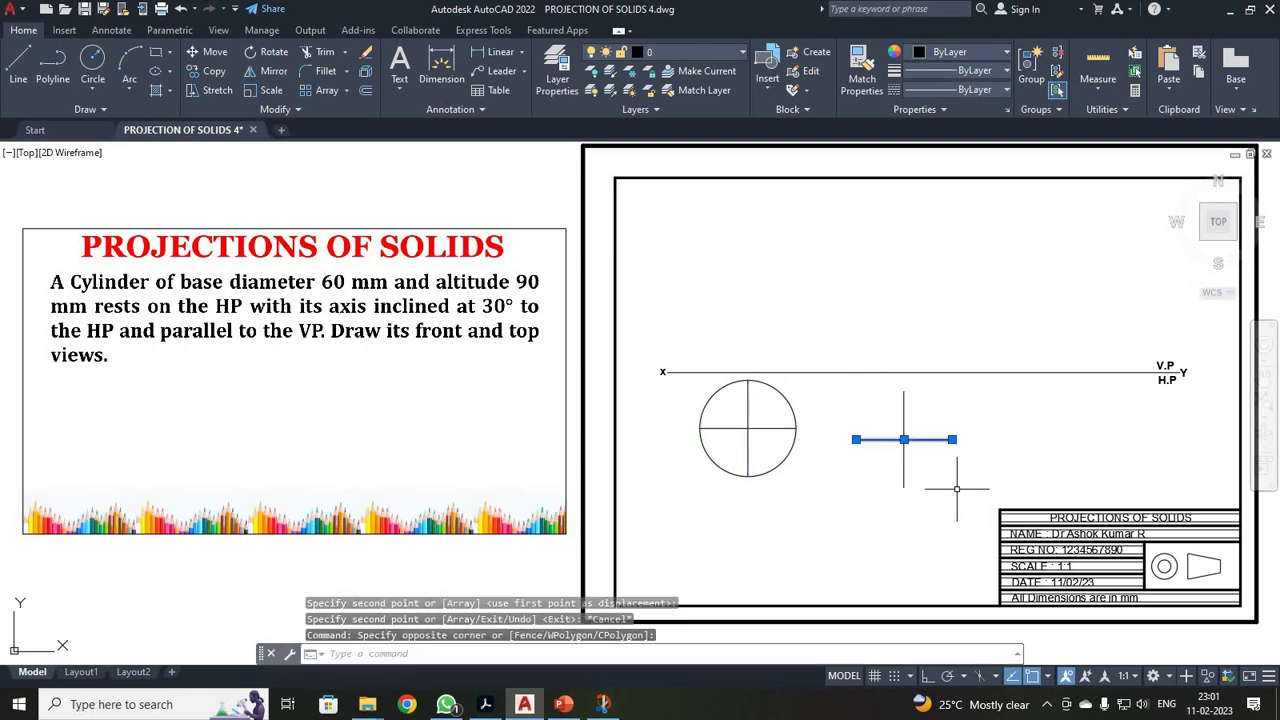
{"action": "left_click", "coordinate": [904, 470]}
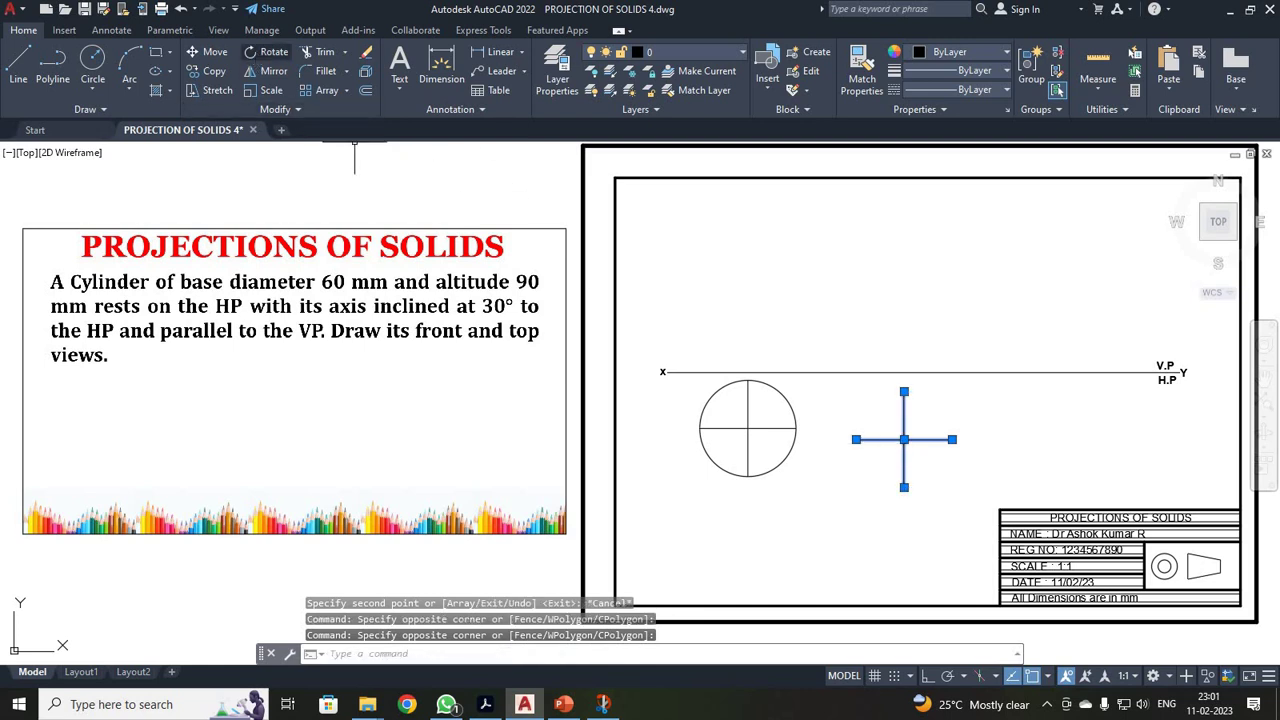
{"action": "left_click", "coordinate": [266, 51]}
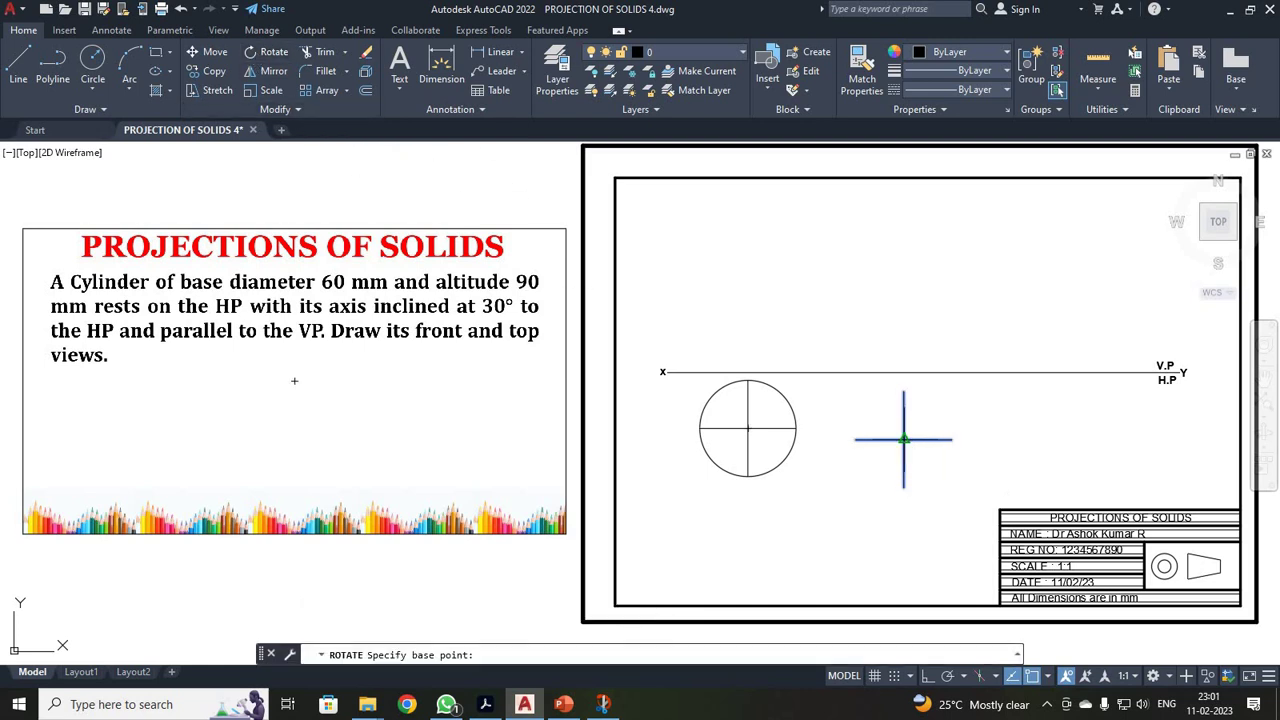
{"action": "left_click", "coordinate": [904, 439]}
{"action": "type", "text": "45"}
{"action": "key", "text": "Return"}
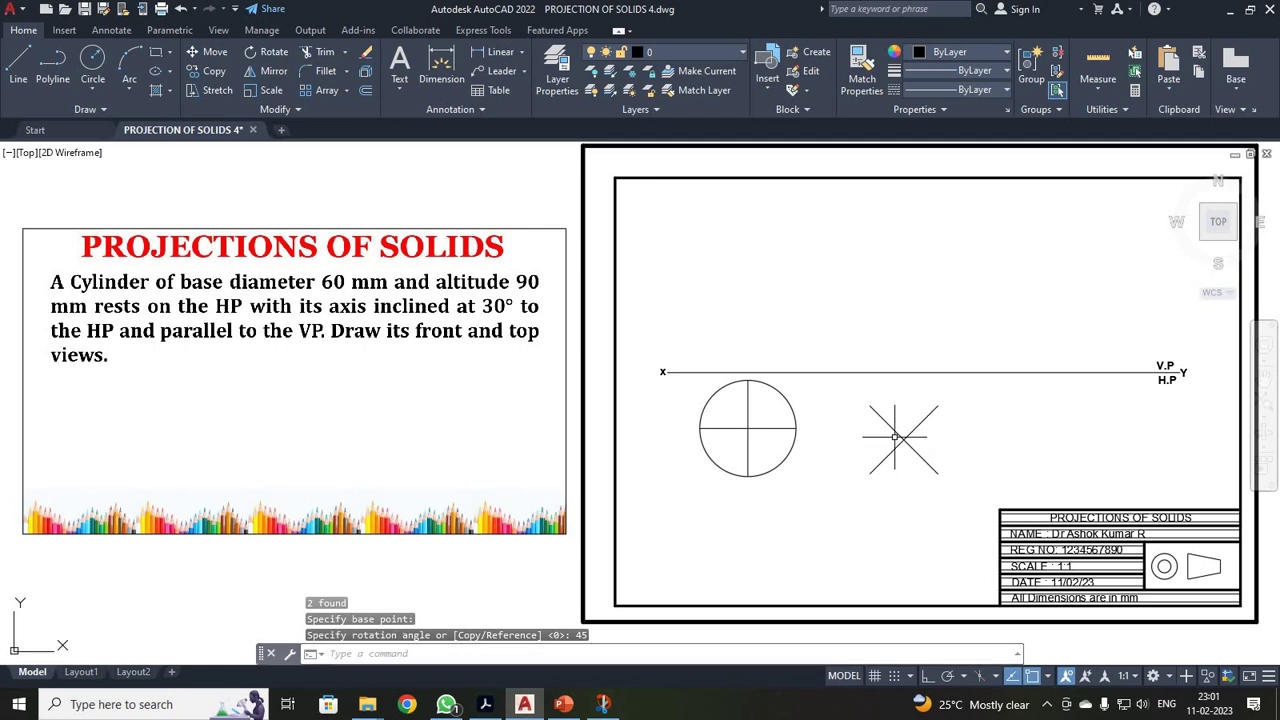
Step: Move the rotated crossing lines from their intersection onto the circle's centre, dividing the circle into eight parts
{"action": "left_click", "coordinate": [861, 405]}
{"action": "left_click", "coordinate": [969, 494]}
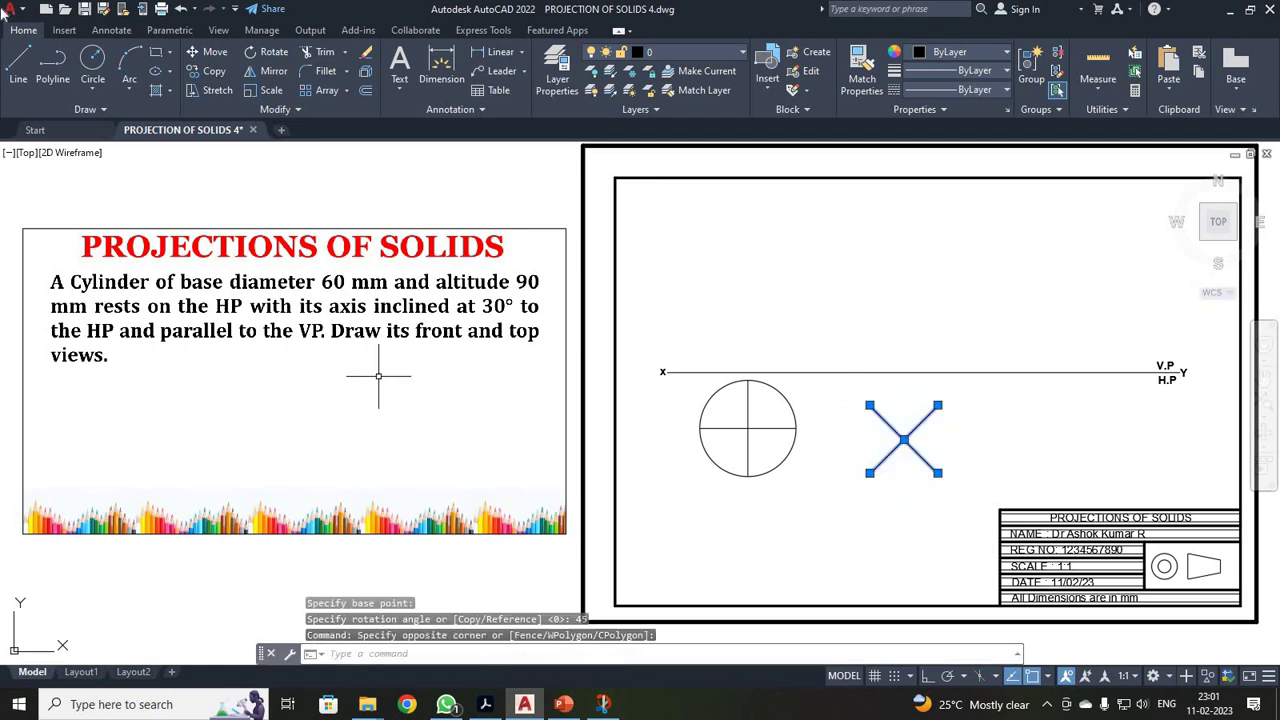
{"action": "type", "text": "m"}
{"action": "key", "text": "Return"}
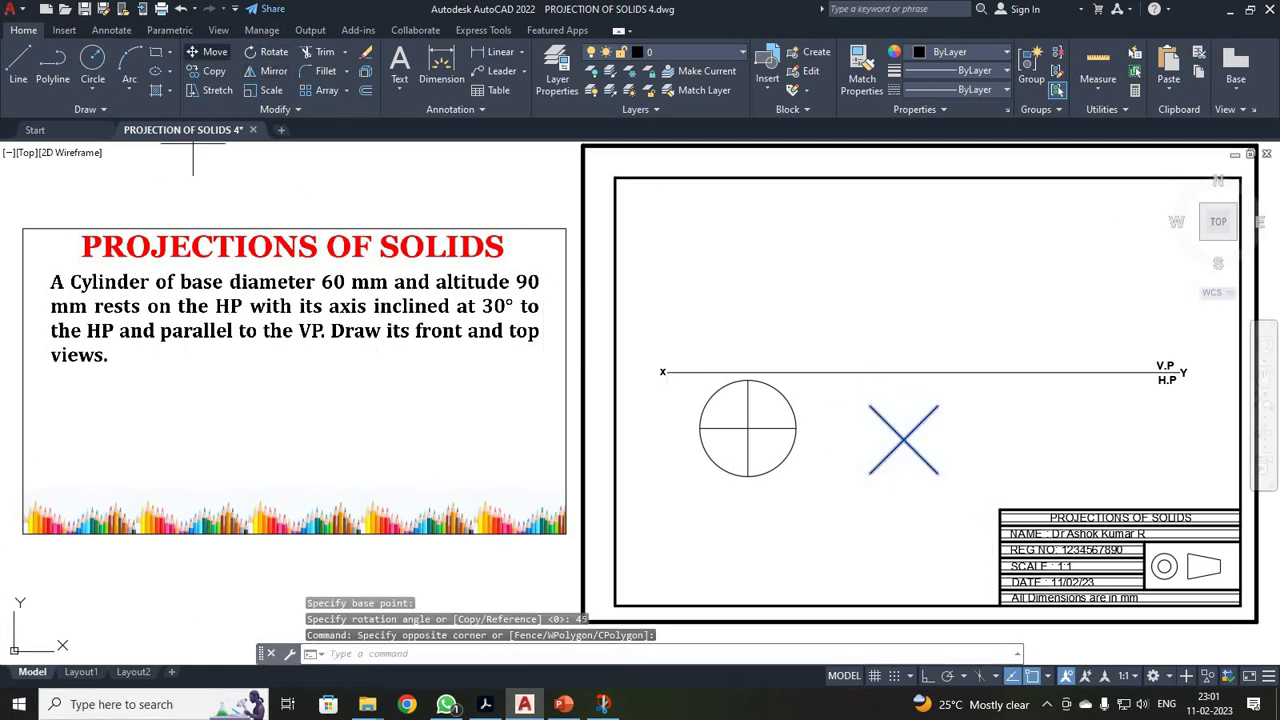
{"action": "left_click", "coordinate": [903, 439]}
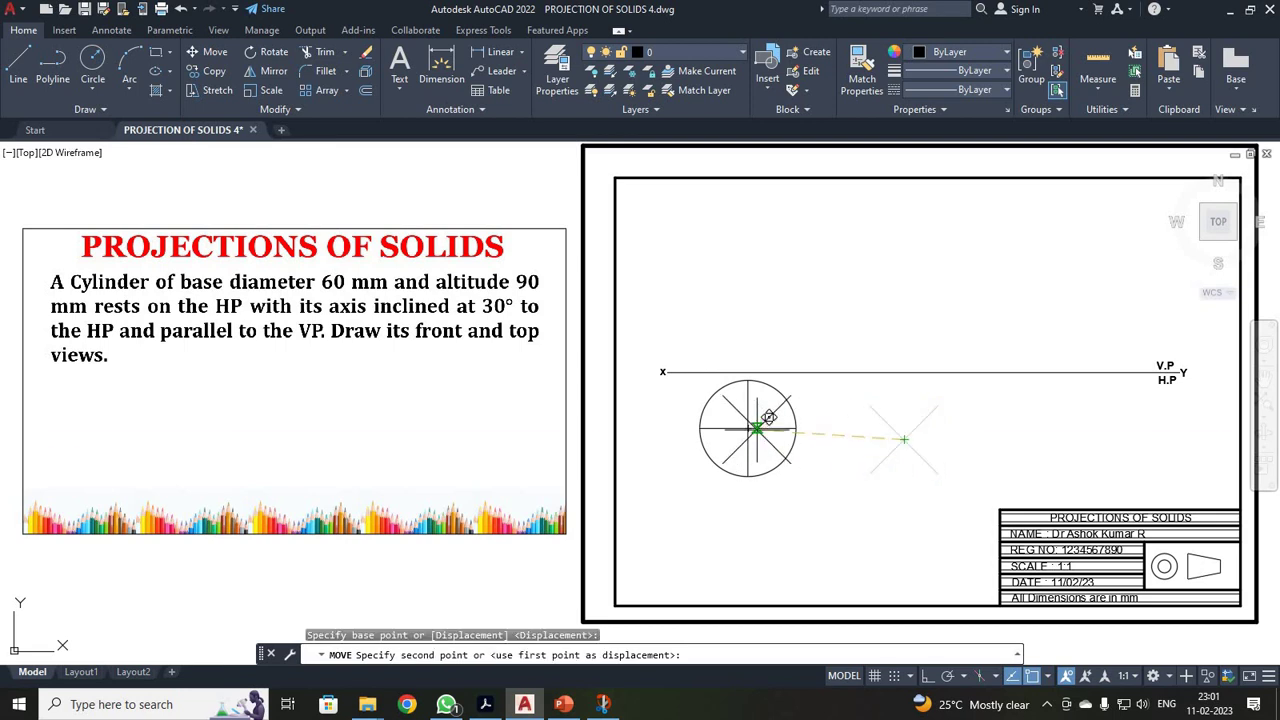
{"action": "left_click", "coordinate": [748, 428]}
{"action": "scroll", "coordinate": [838, 437], "scroll_direction": "up", "scroll_amount": 4}
{"action": "scroll", "coordinate": [838, 437], "scroll_direction": "down", "scroll_amount": 3}
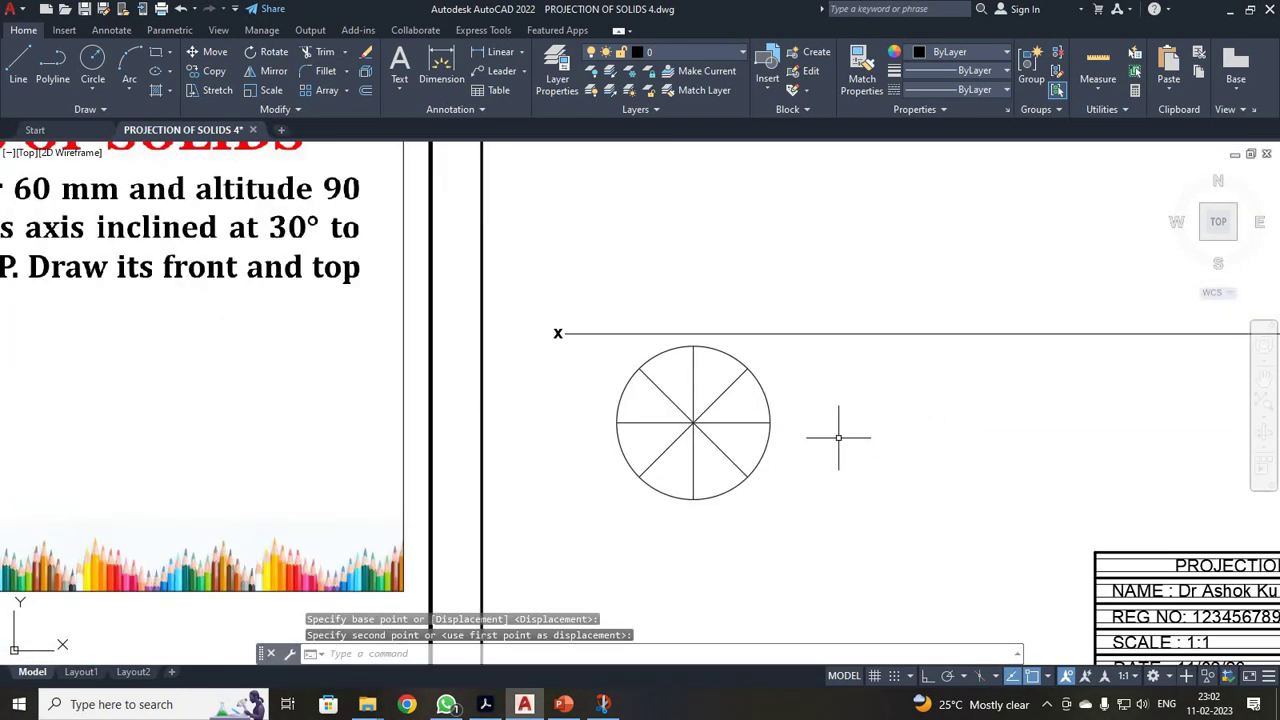
Step: Move the circle with all its diameter lines straight down by about 17 mm, away from the XY line
{"action": "scroll", "coordinate": [838, 437], "scroll_direction": "up", "scroll_amount": 3}
{"action": "left_click", "coordinate": [455, 290]}
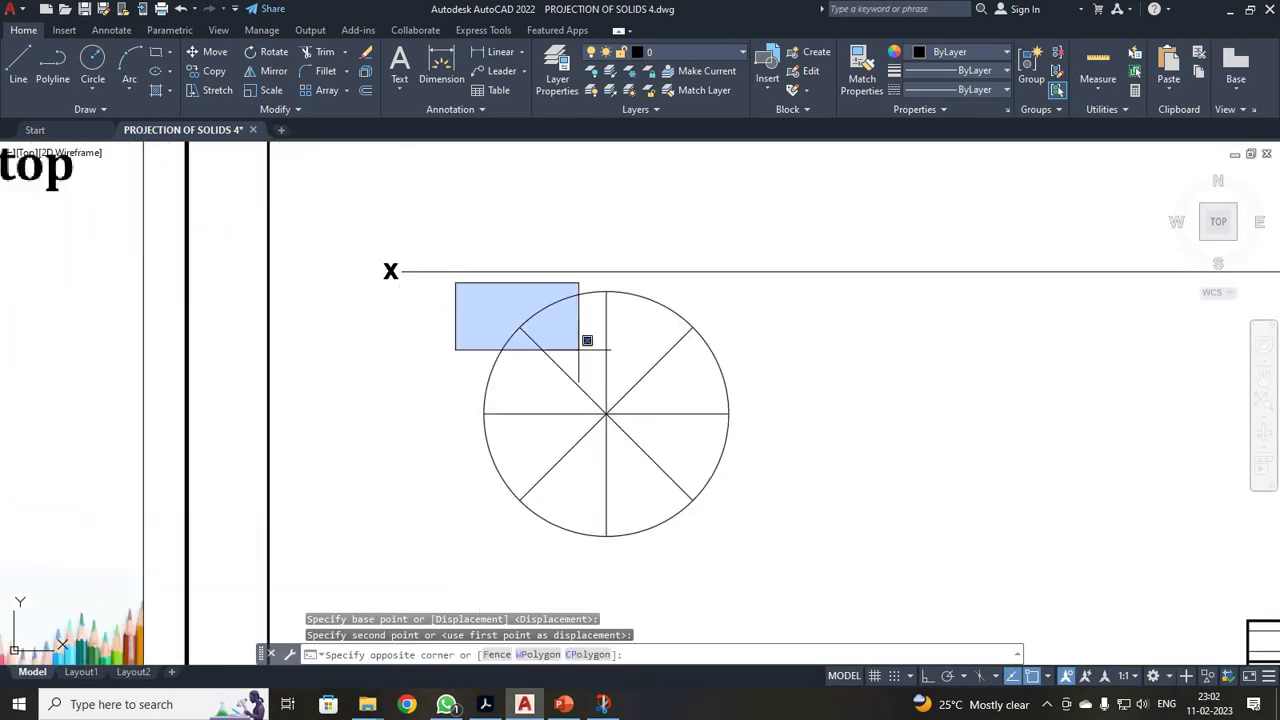
{"action": "left_click", "coordinate": [784, 533]}
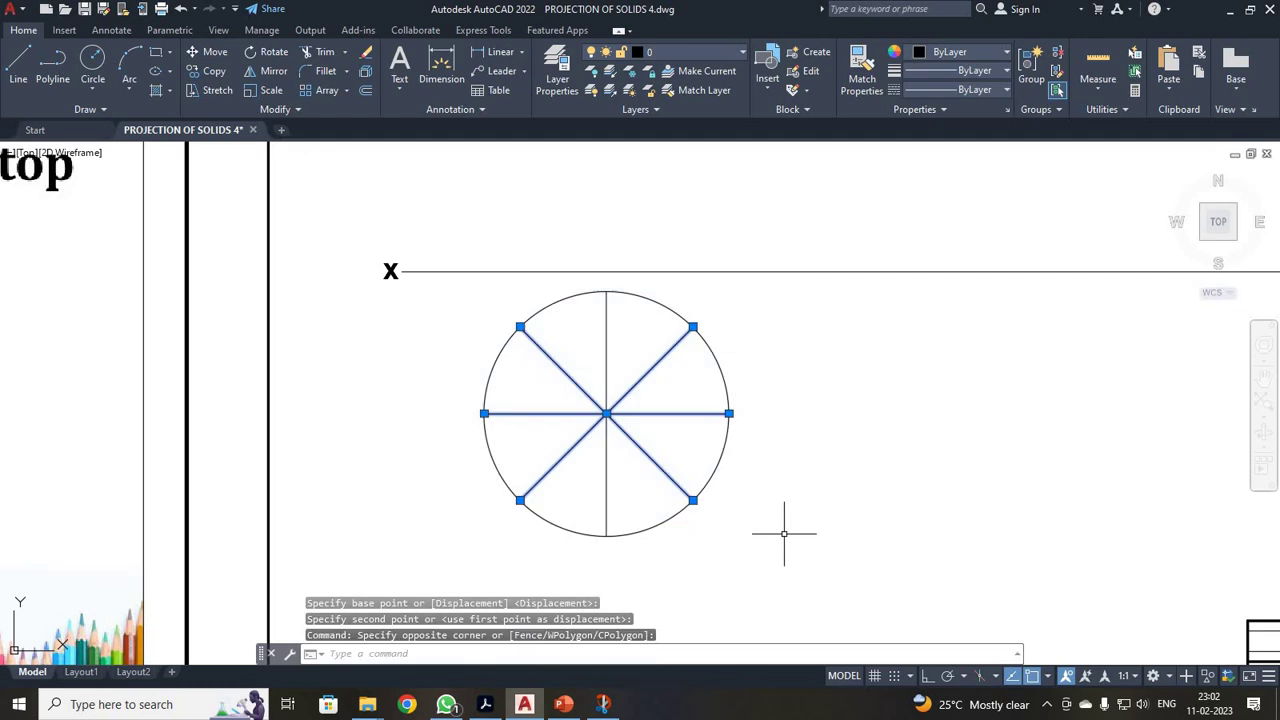
{"action": "left_click", "coordinate": [507, 343]}
{"action": "left_click", "coordinate": [606, 451]}
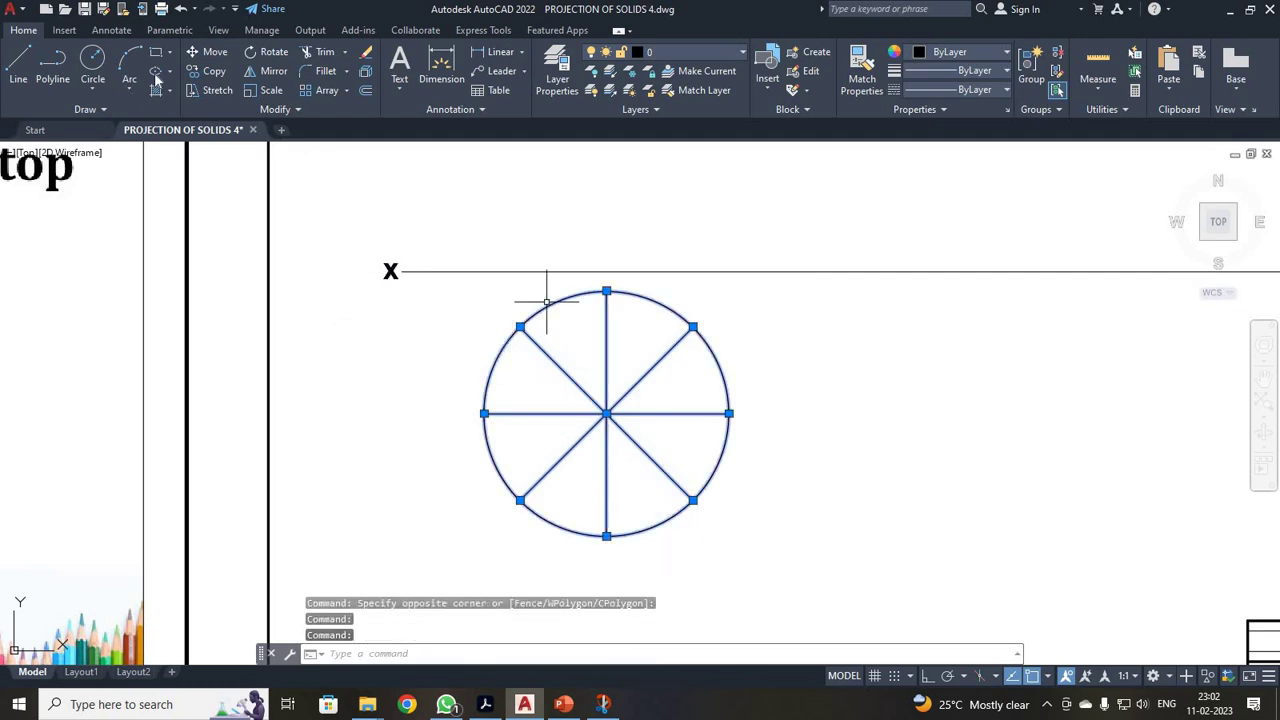
{"action": "left_click", "coordinate": [208, 52]}
{"action": "left_click", "coordinate": [606, 536]}
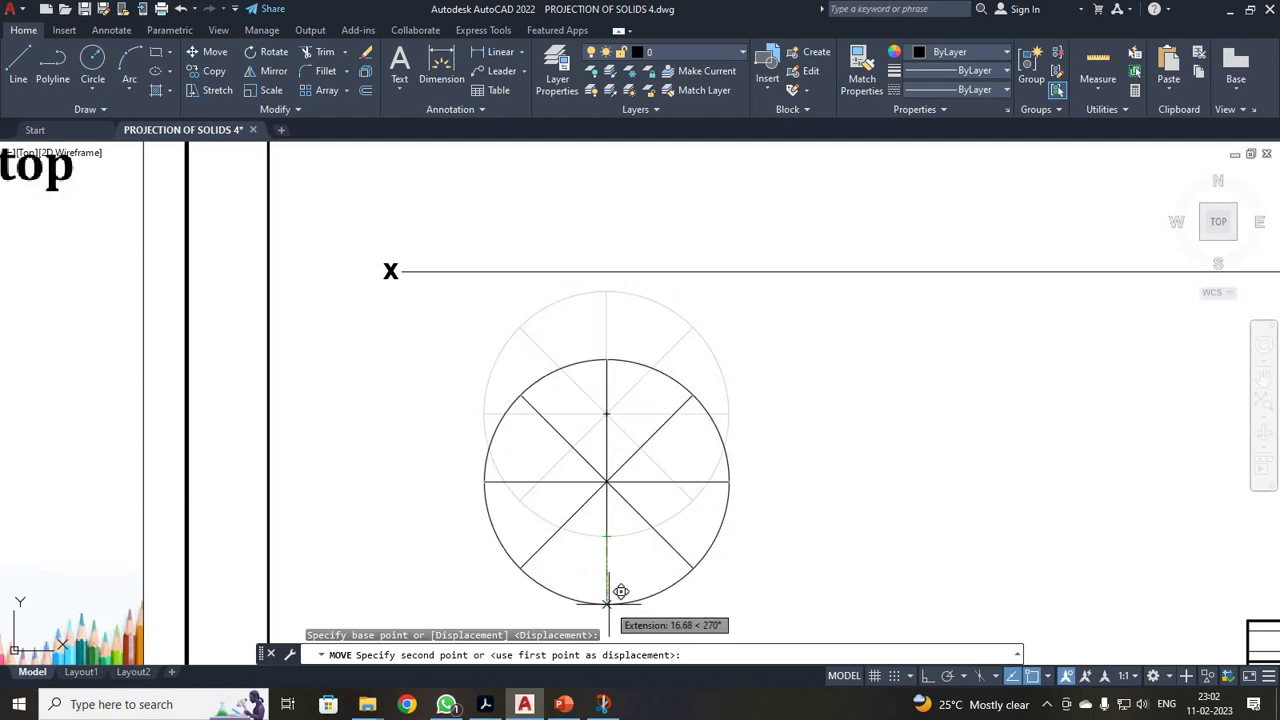
{"action": "left_click", "coordinate": [608, 604]}
{"action": "scroll", "coordinate": [831, 541], "scroll_direction": "down", "scroll_amount": 4}
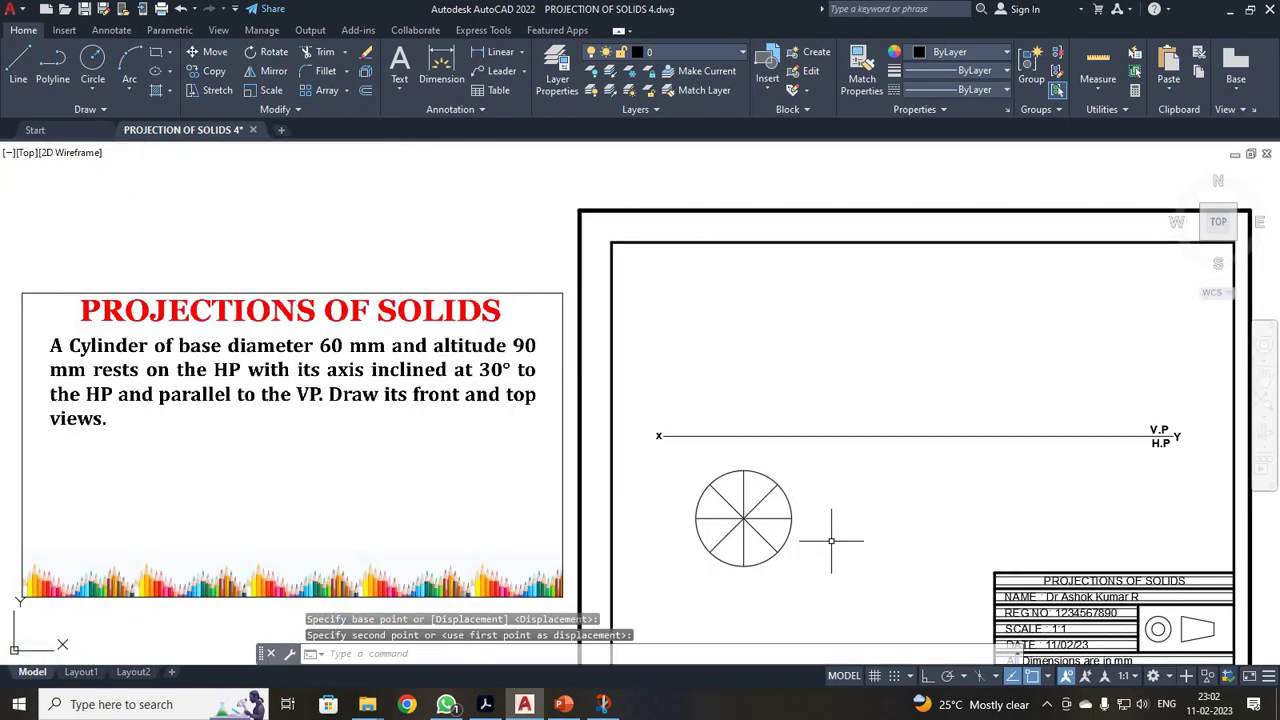
Step: Draw vertical projectors from the circle's leftmost point and its lower-left division point up to the XY line
{"action": "scroll", "coordinate": [831, 541], "scroll_direction": "up", "scroll_amount": 3}
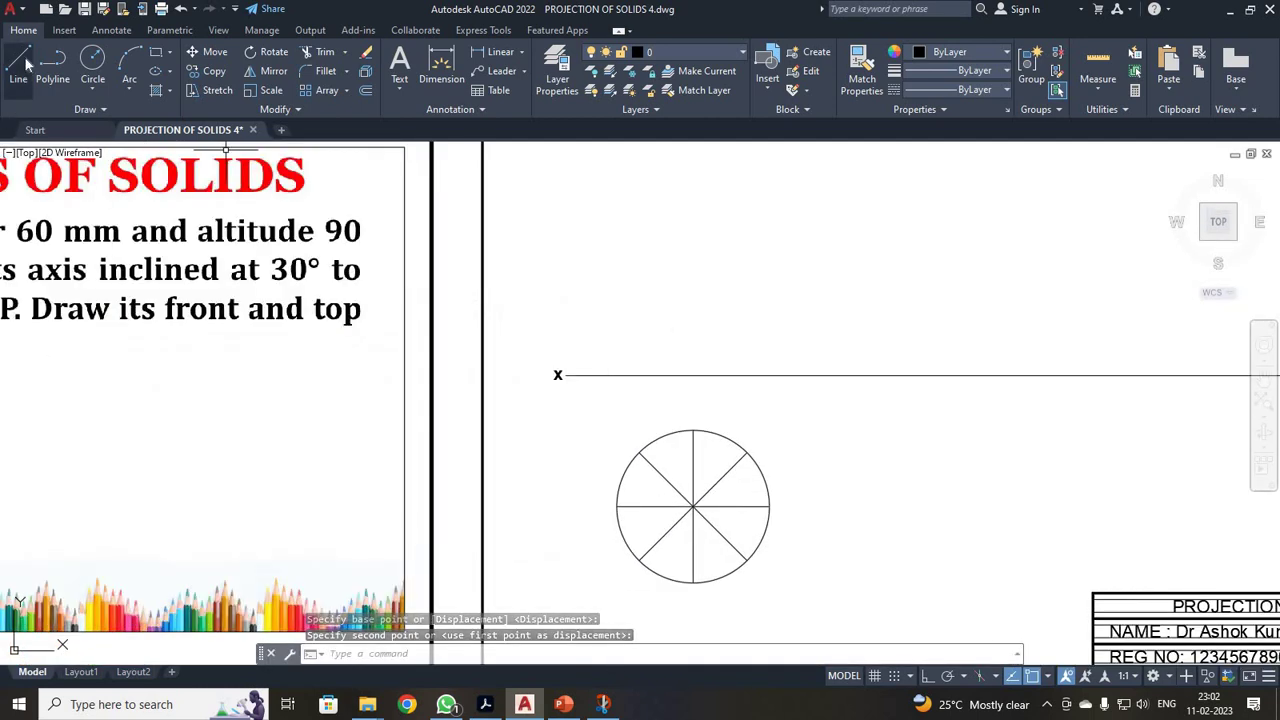
{"action": "left_click", "coordinate": [18, 68]}
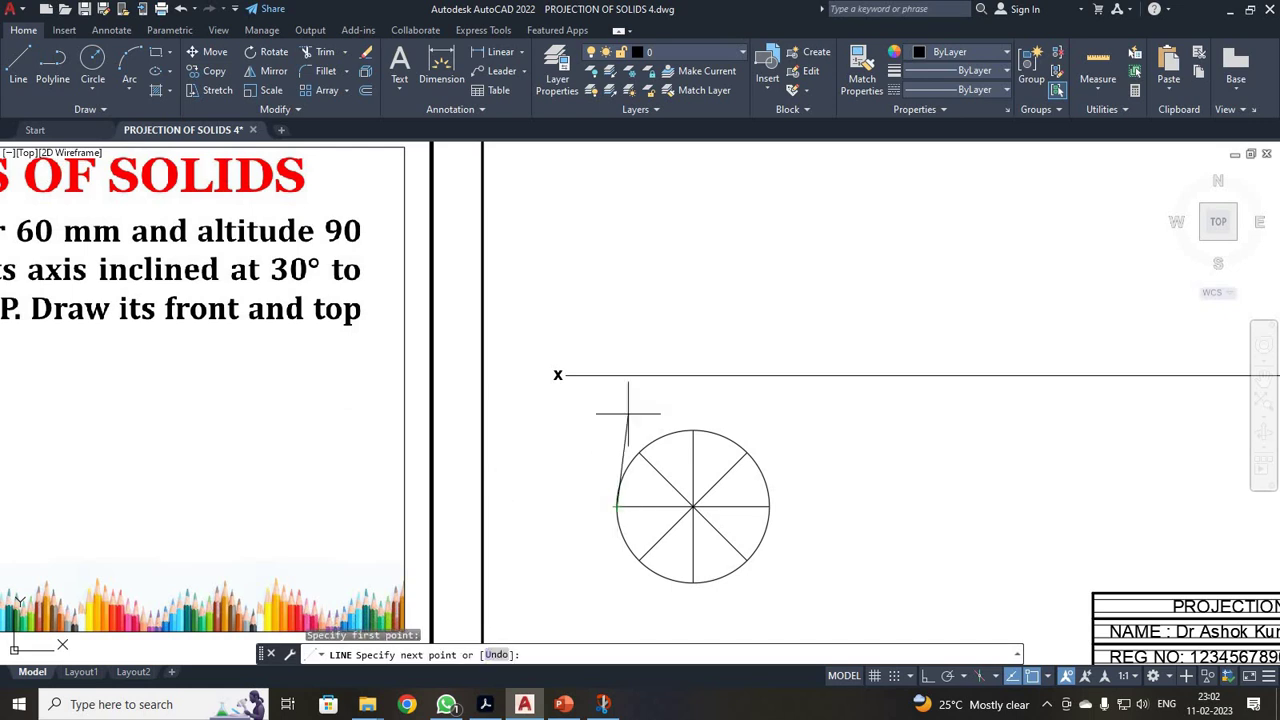
{"action": "left_click", "coordinate": [617, 375]}
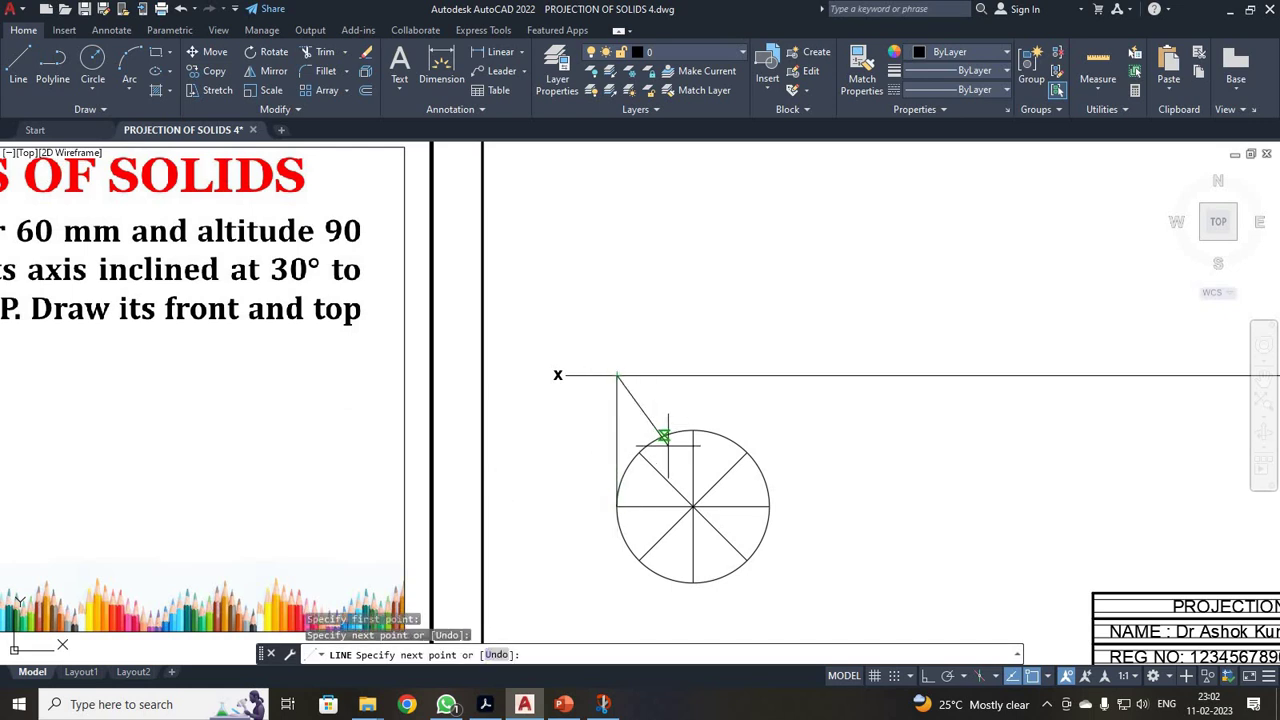
{"action": "key", "text": "Escape"}
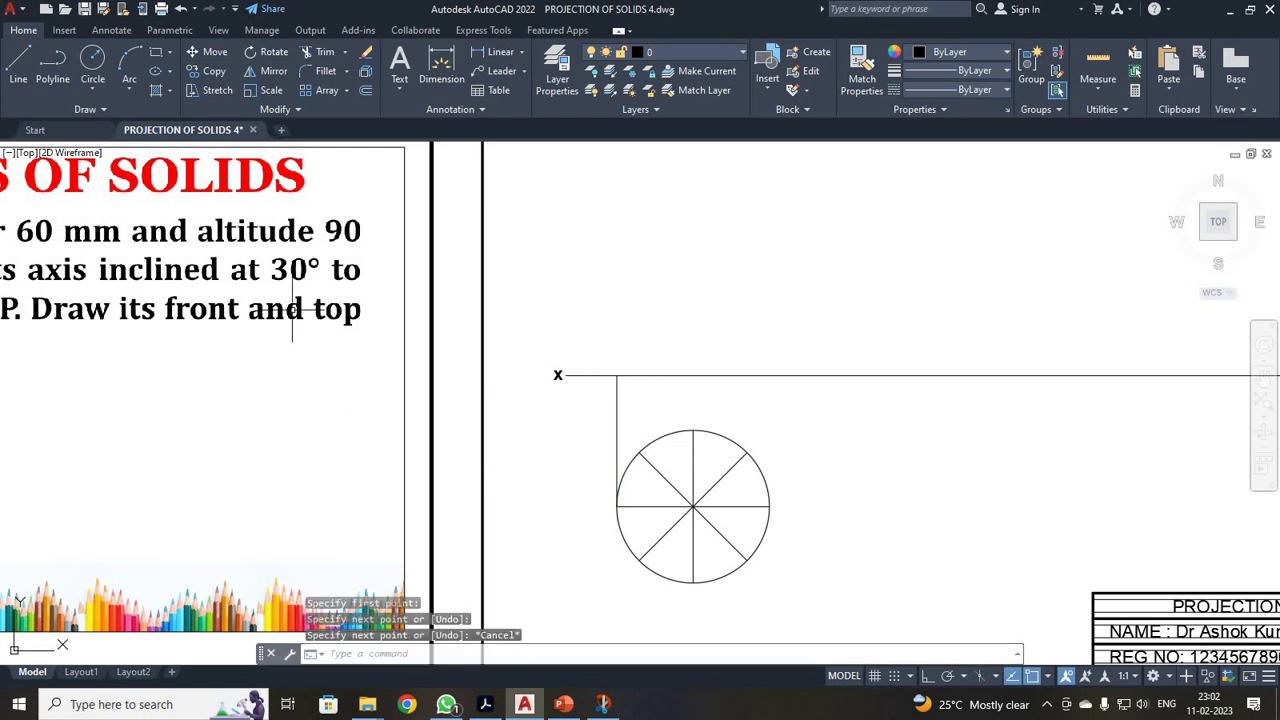
{"action": "left_click", "coordinate": [20, 70]}
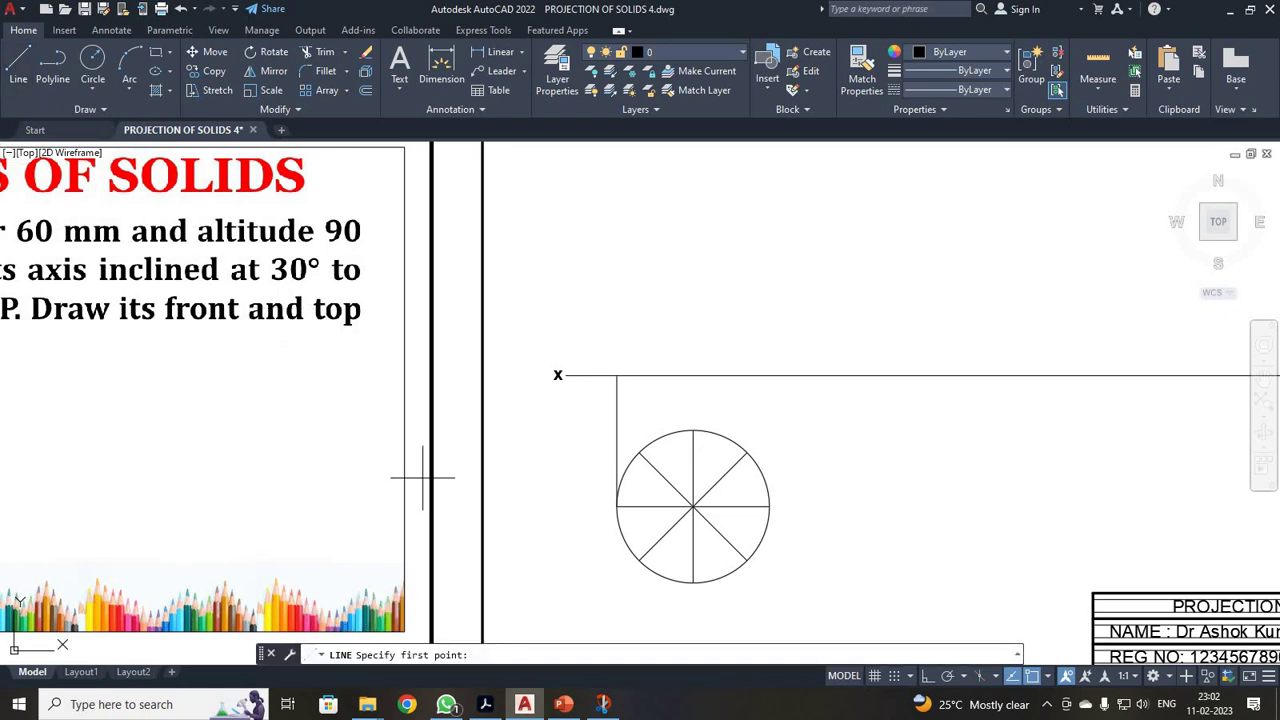
{"action": "left_click", "coordinate": [640, 558]}
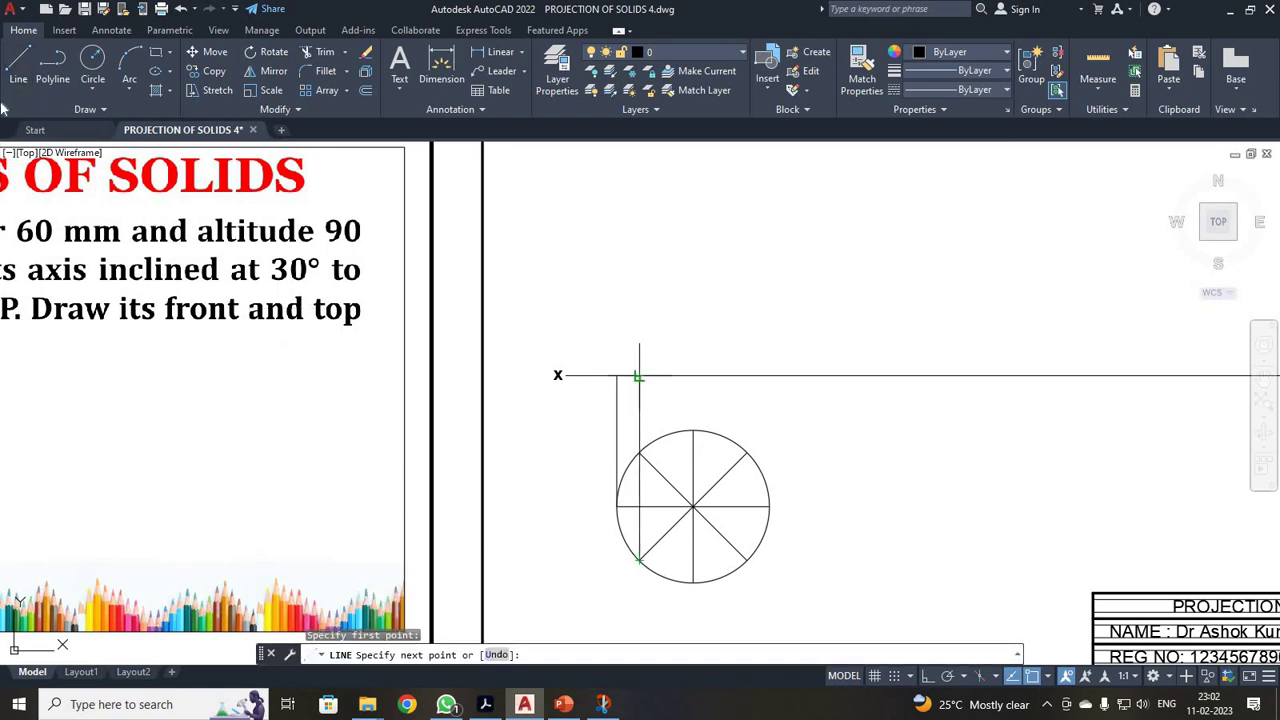
Step: Draw vertical projectors from the circle's topmost point and its lower-right division point up to the XY line
{"action": "left_click", "coordinate": [18, 70]}
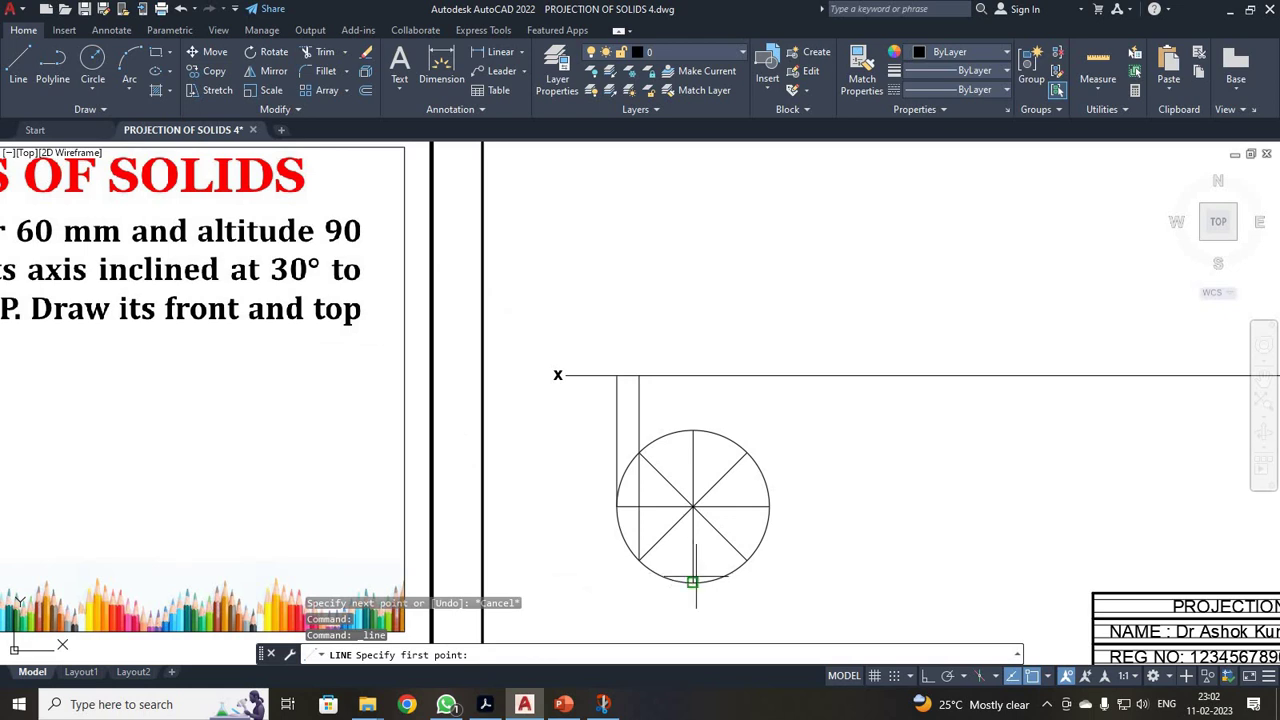
{"action": "left_click", "coordinate": [692, 430]}
{"action": "left_click", "coordinate": [692, 375]}
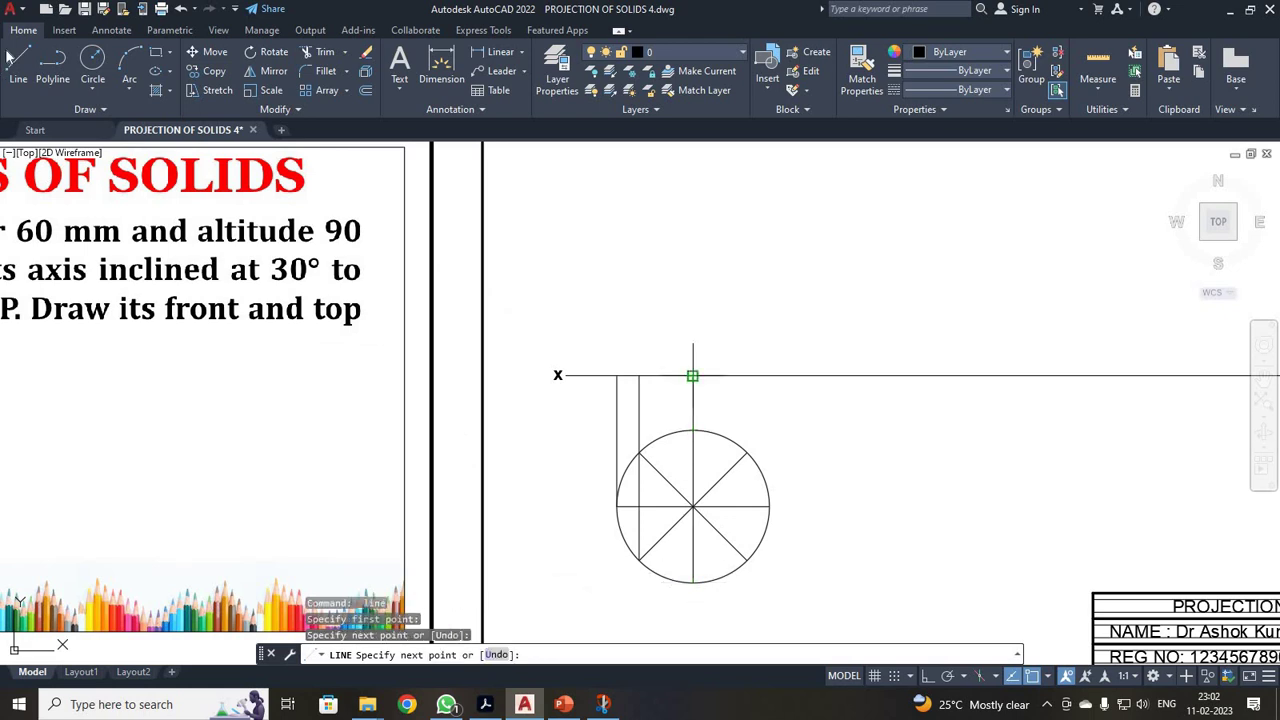
{"action": "left_click", "coordinate": [18, 70]}
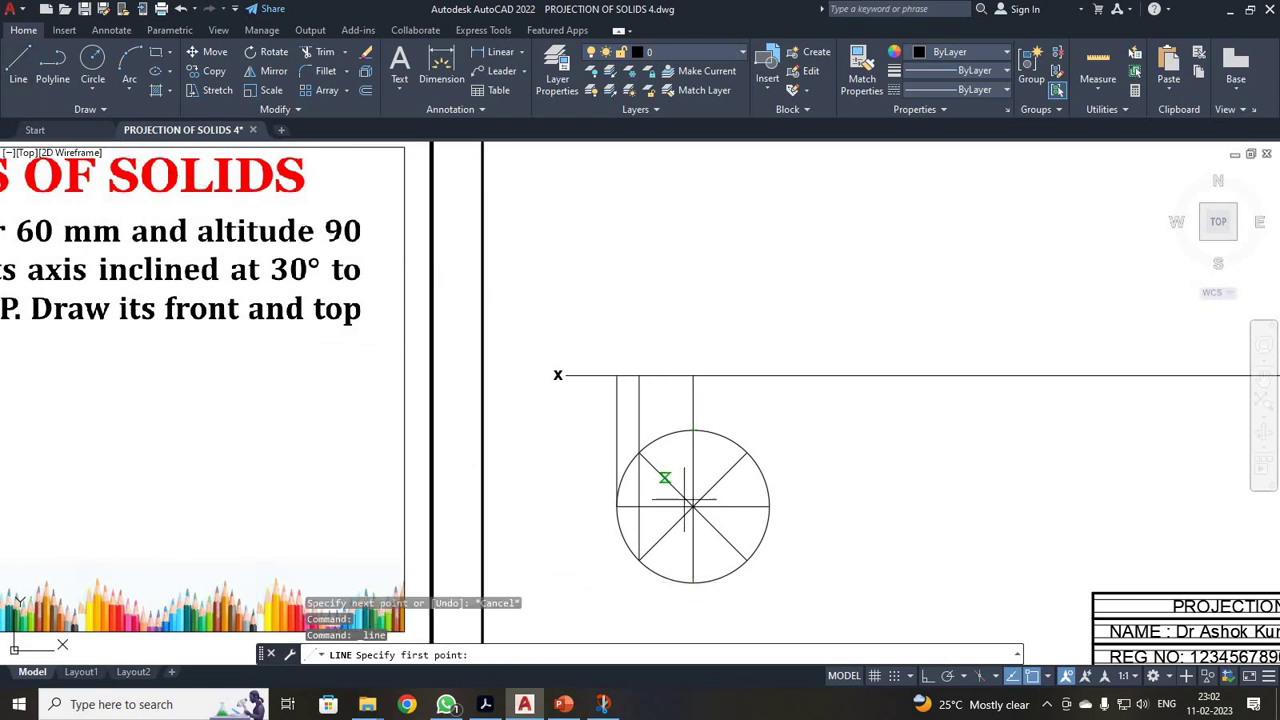
{"action": "left_click", "coordinate": [747, 560]}
{"action": "left_click", "coordinate": [747, 375]}
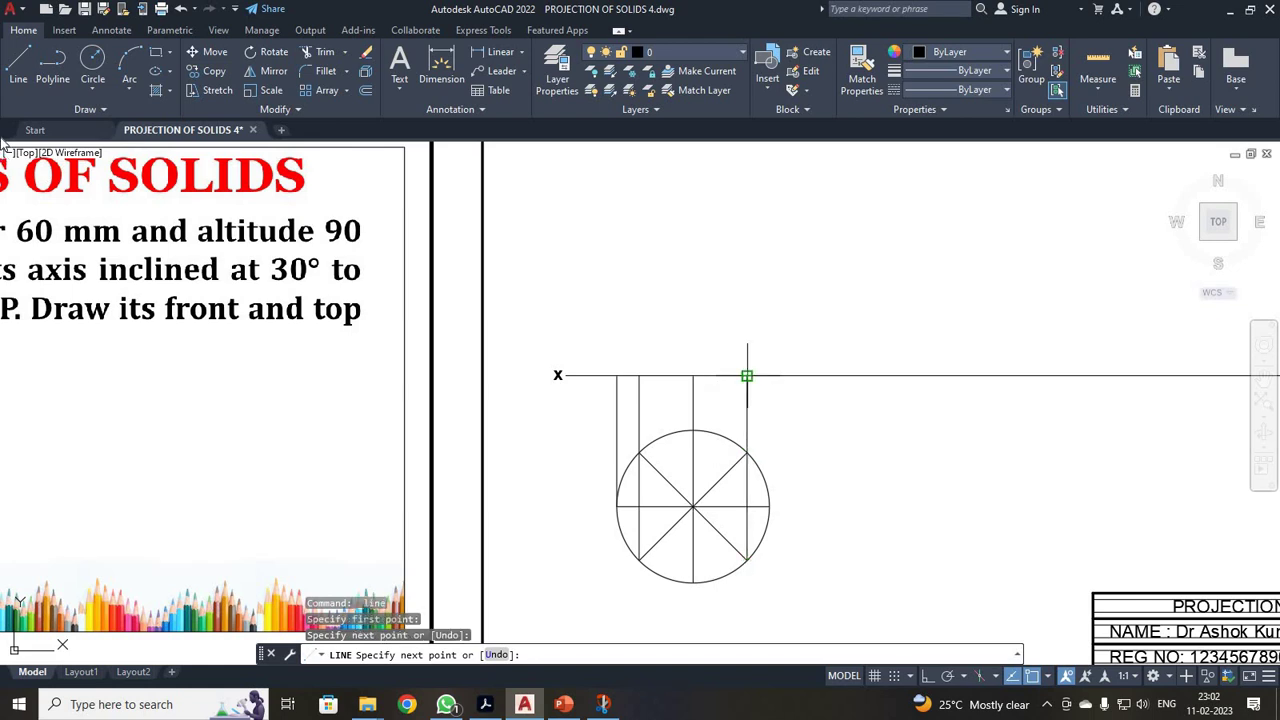
Step: Draw a vertical projector from the circle's rightmost point up to the XY line
{"action": "left_click", "coordinate": [20, 66]}
{"action": "left_click", "coordinate": [769, 506]}
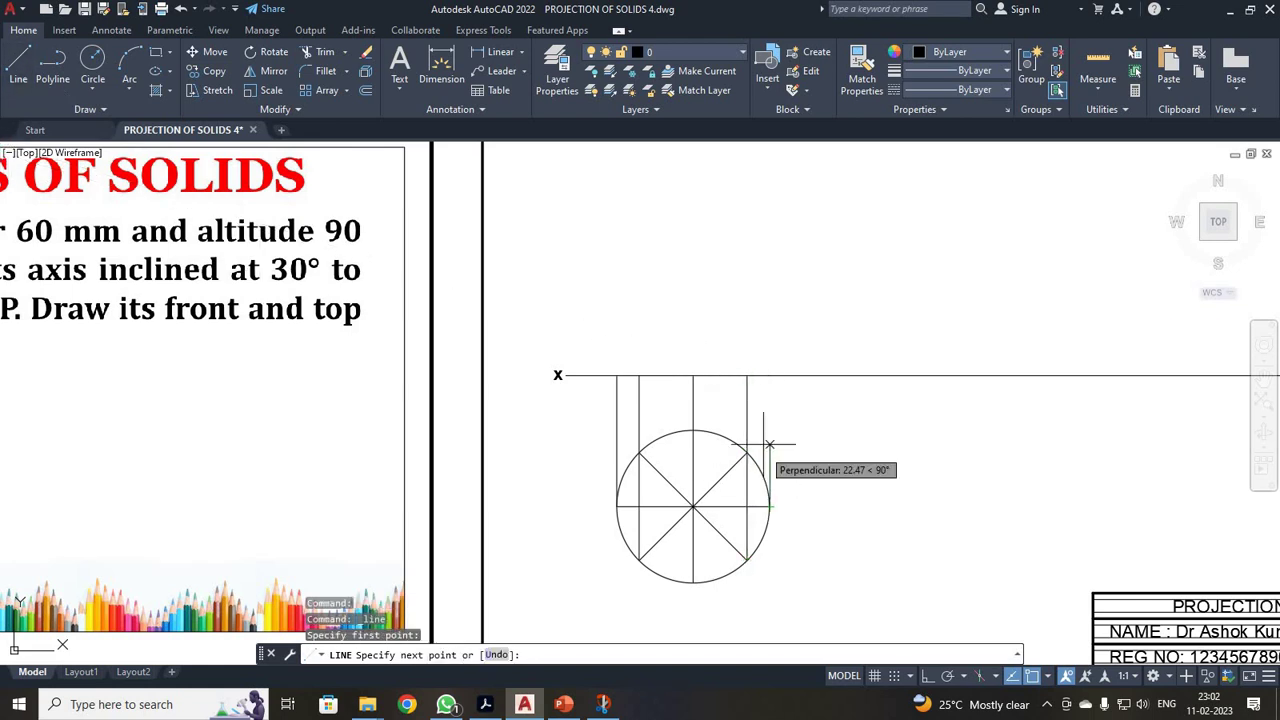
{"action": "left_click", "coordinate": [769, 375]}
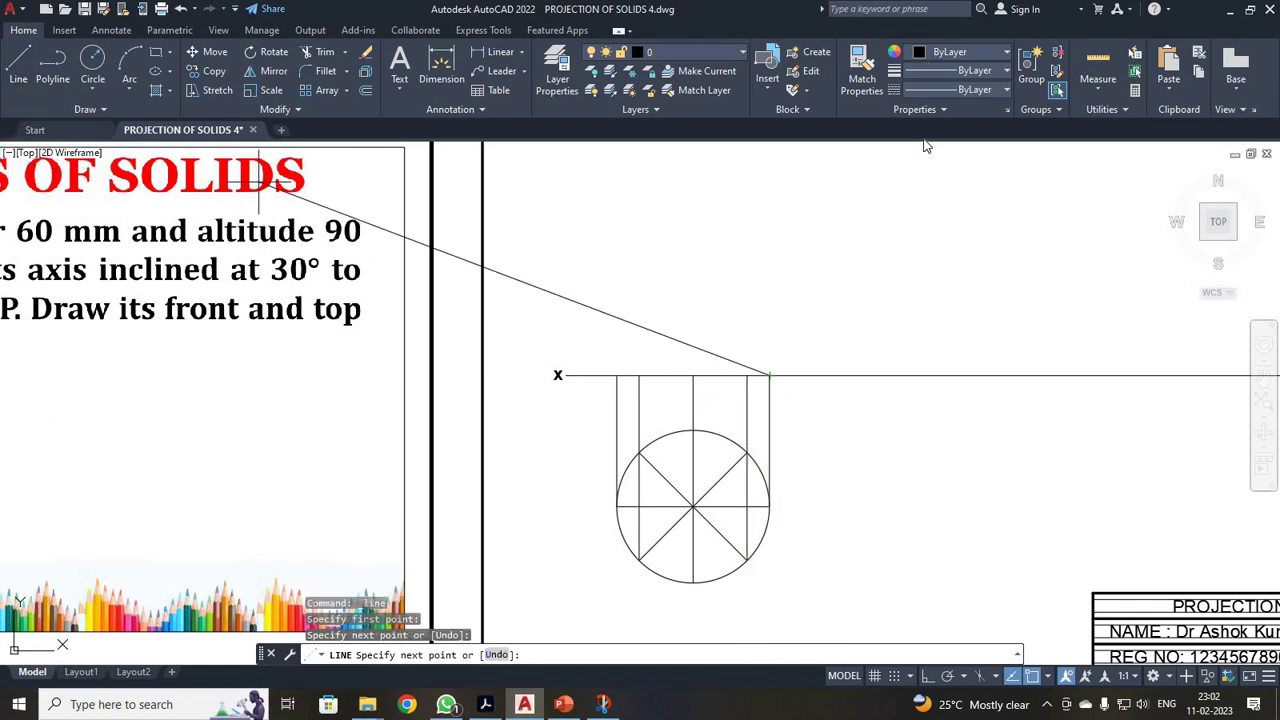
Step: Draw the cylinder's 90 mm axis in CENTER2 linetype straight up from XY above the circle's centre, and return the current linetype to ByLayer
{"action": "left_click", "coordinate": [992, 90]}
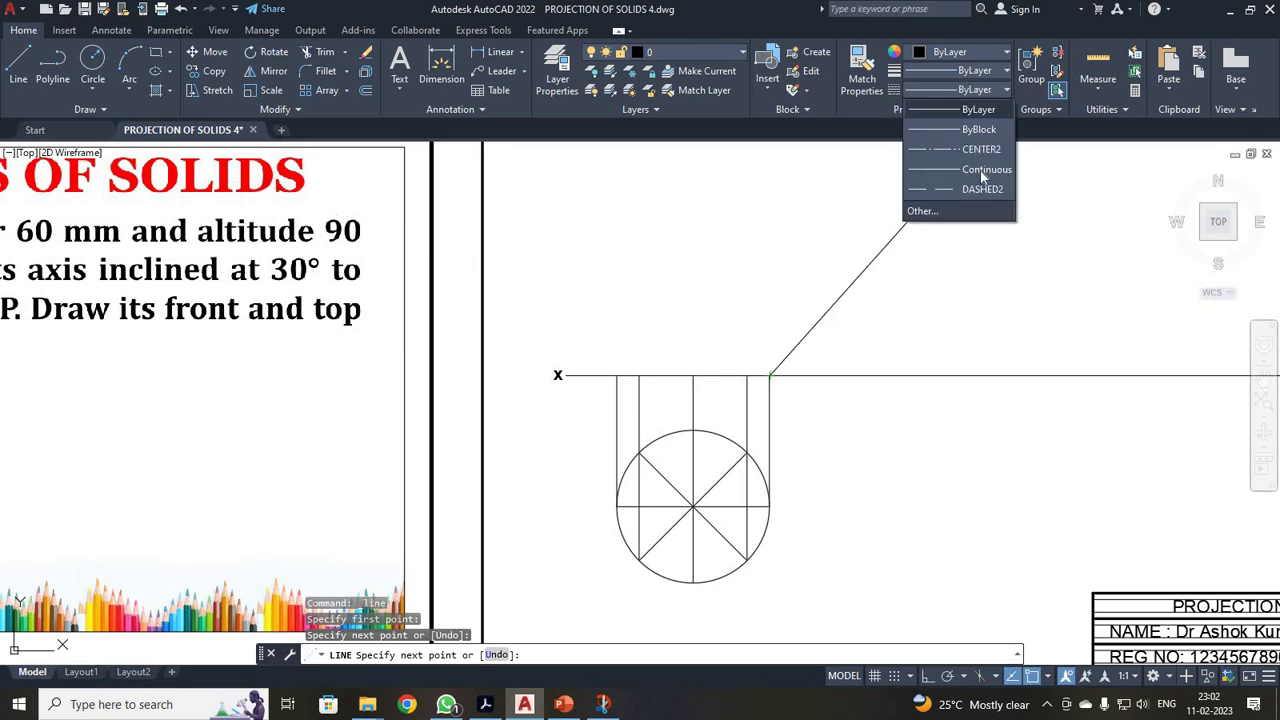
{"action": "left_click", "coordinate": [979, 151]}
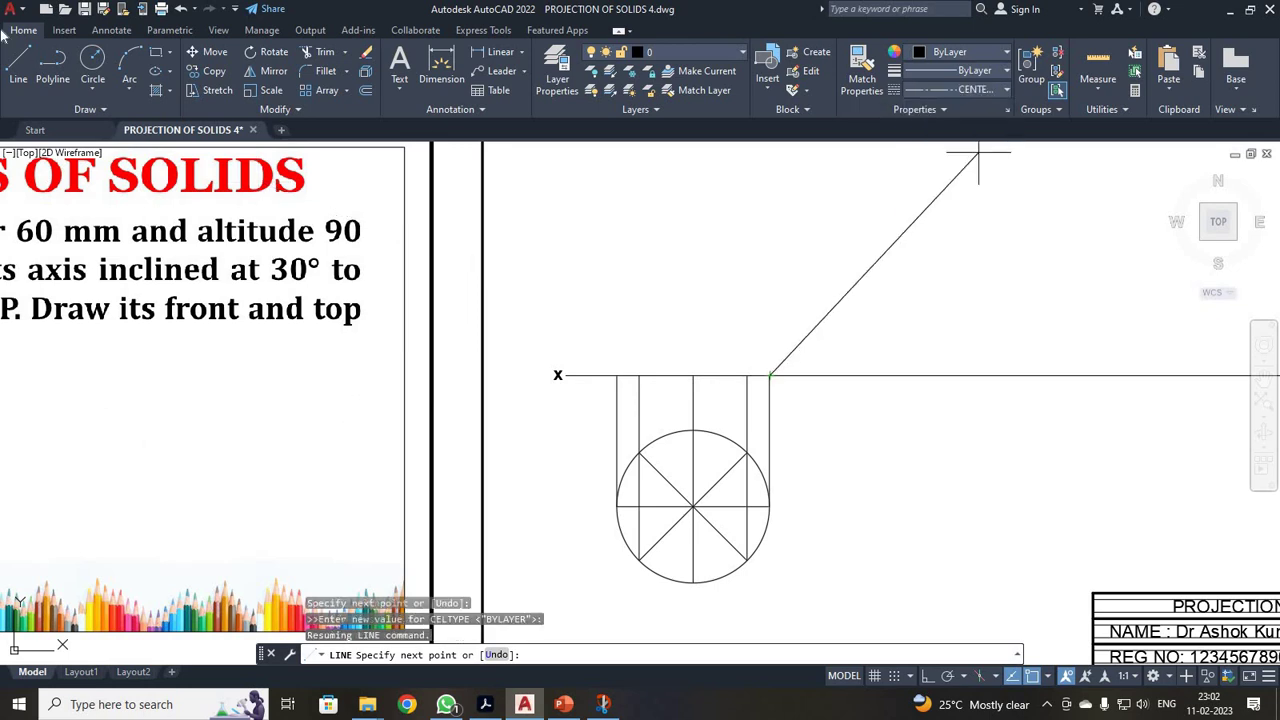
{"action": "left_click", "coordinate": [18, 70]}
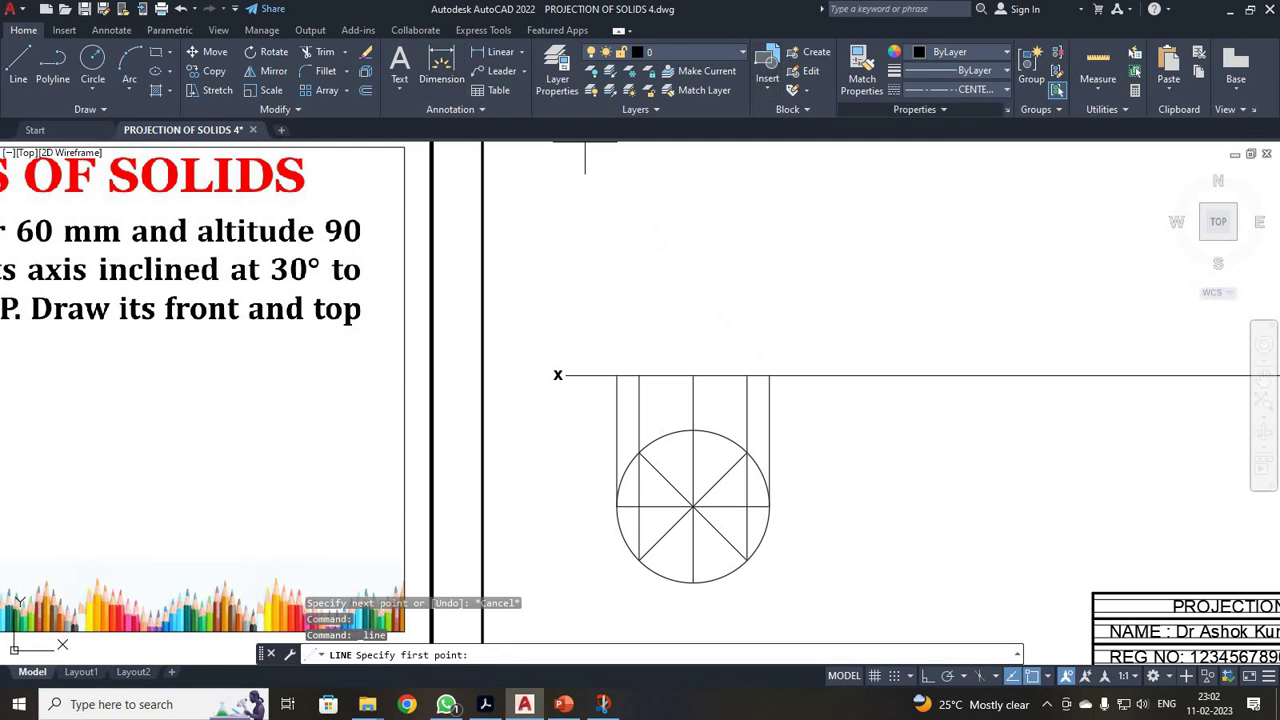
{"action": "left_click", "coordinate": [692, 376]}
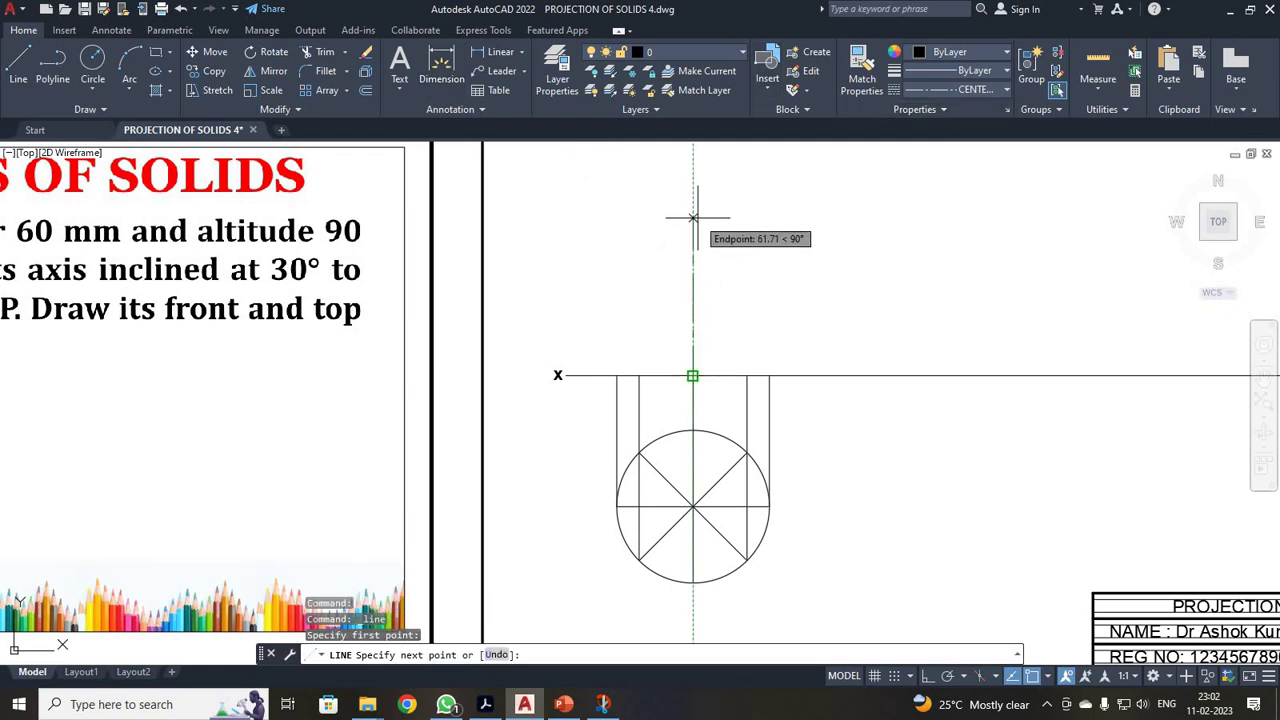
{"action": "type", "text": "90"}
{"action": "key", "text": "Return"}
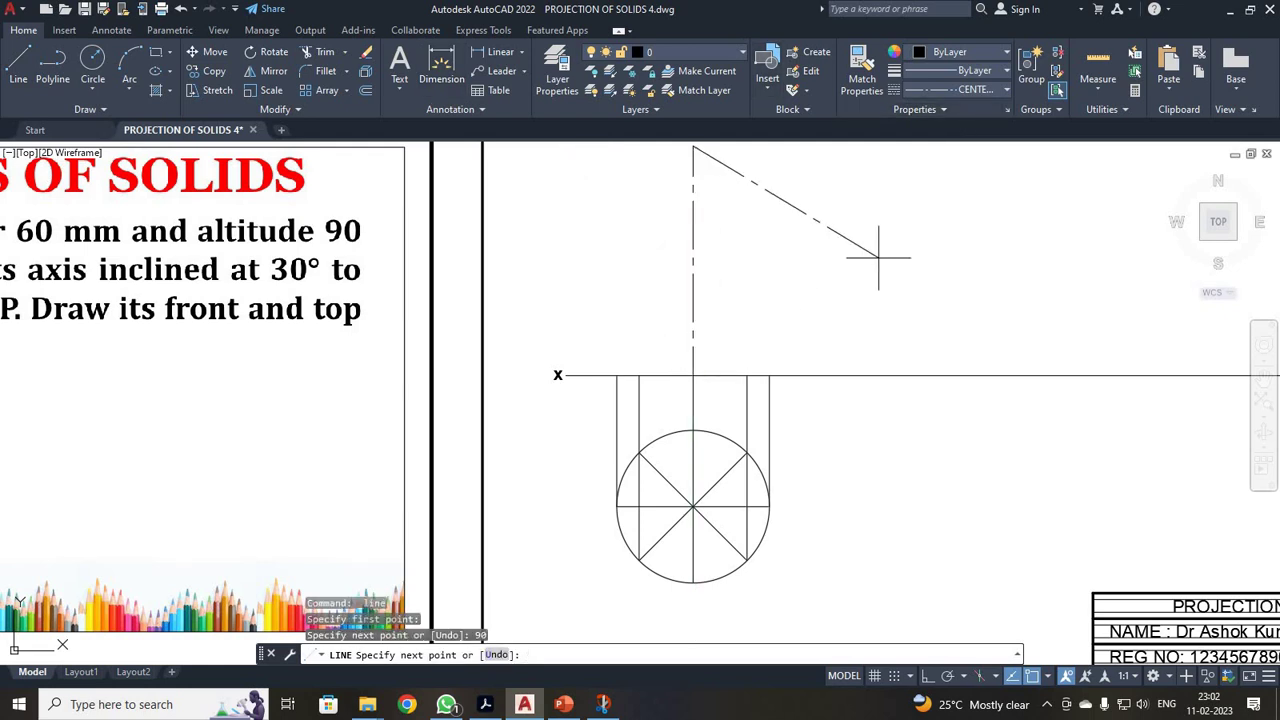
{"action": "key", "text": "Escape"}
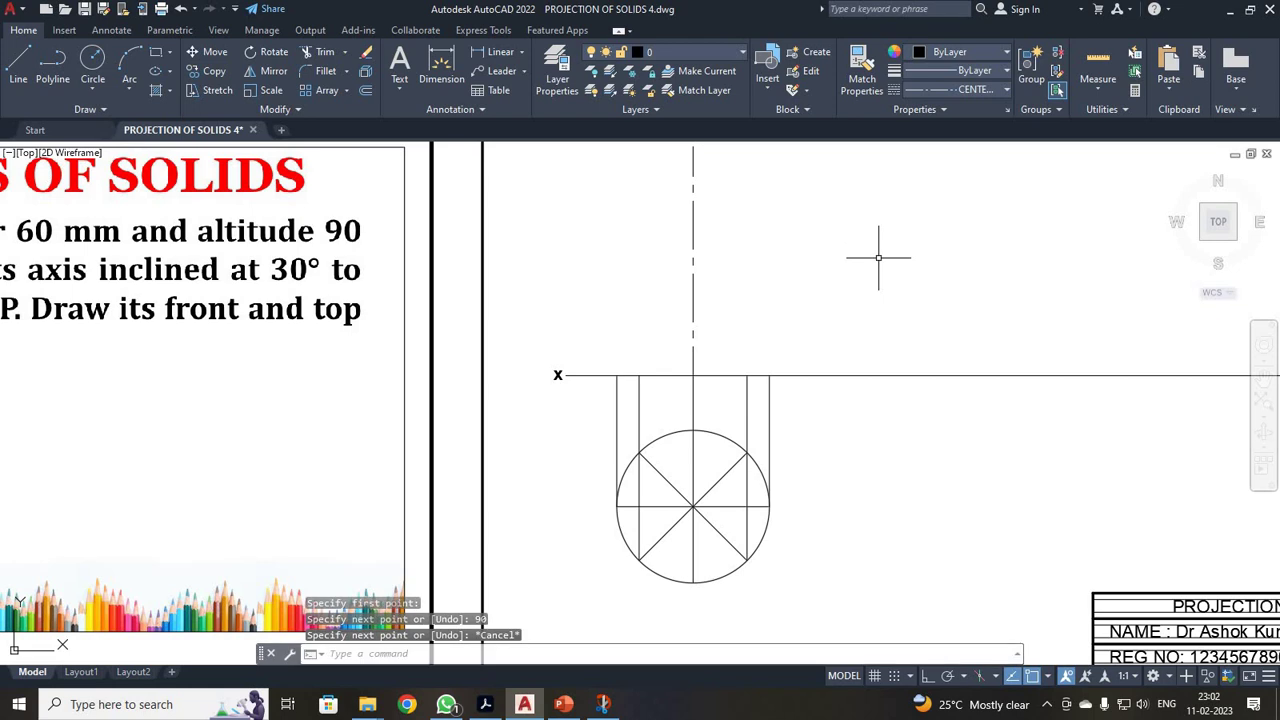
{"action": "left_click", "coordinate": [998, 90]}
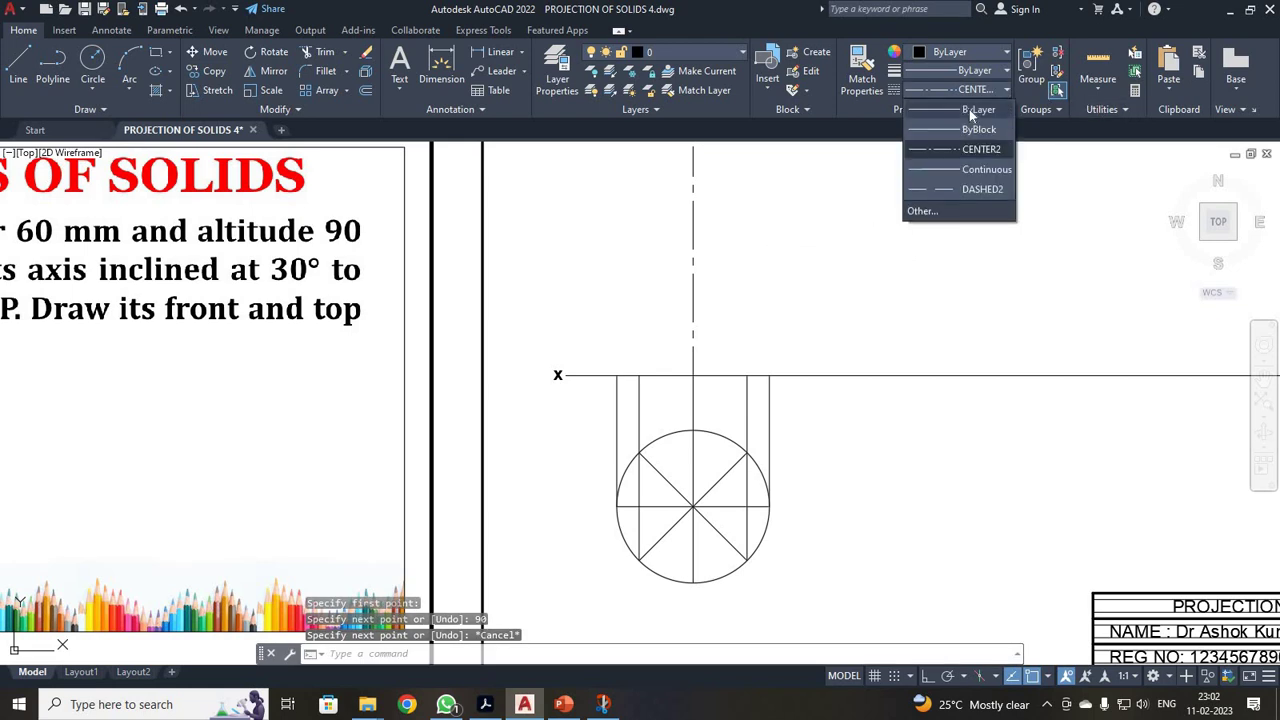
{"action": "left_click", "coordinate": [975, 110]}
Step: Draw the closed front-view rectangle on the XY line between the two outer projectors, as high as the axis
{"action": "scroll", "coordinate": [703, 197], "scroll_direction": "down", "scroll_amount": 2}
{"action": "scroll", "coordinate": [710, 210], "scroll_direction": "up", "scroll_amount": 2}
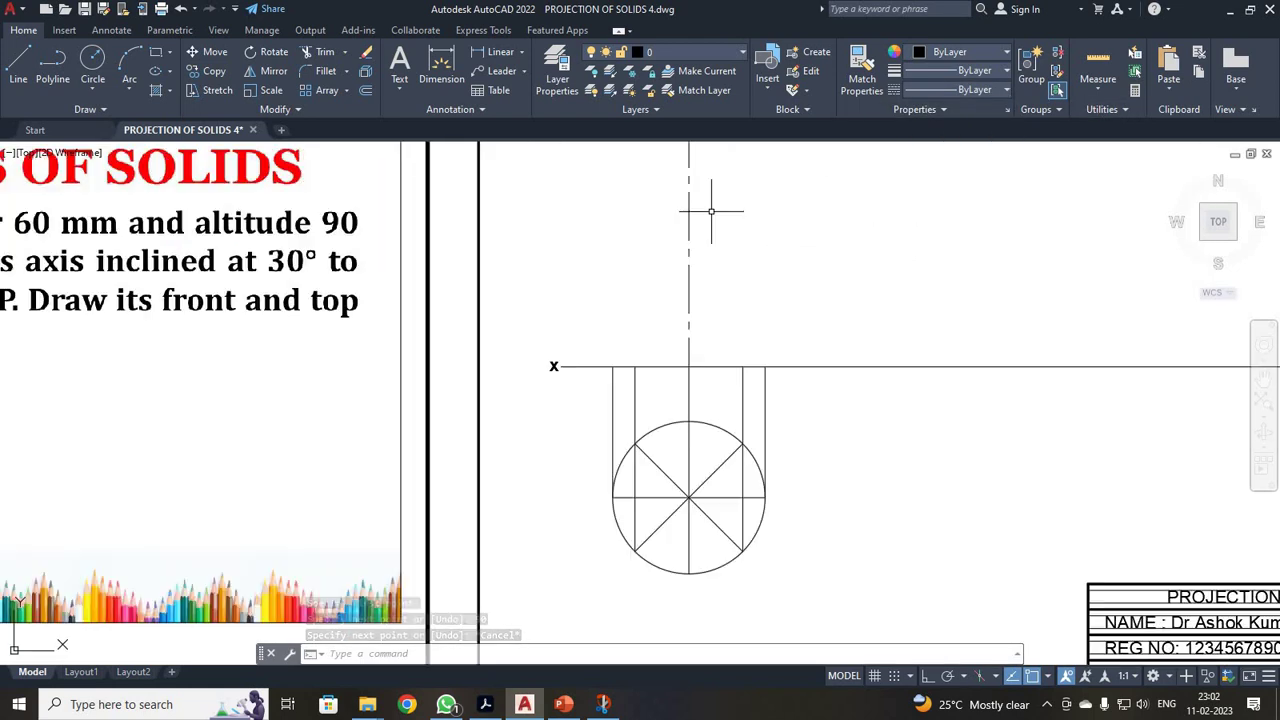
{"action": "scroll", "coordinate": [708, 214], "scroll_direction": "down", "scroll_amount": 2}
{"action": "key", "text": "Return"}
{"action": "type", "text": "a"}
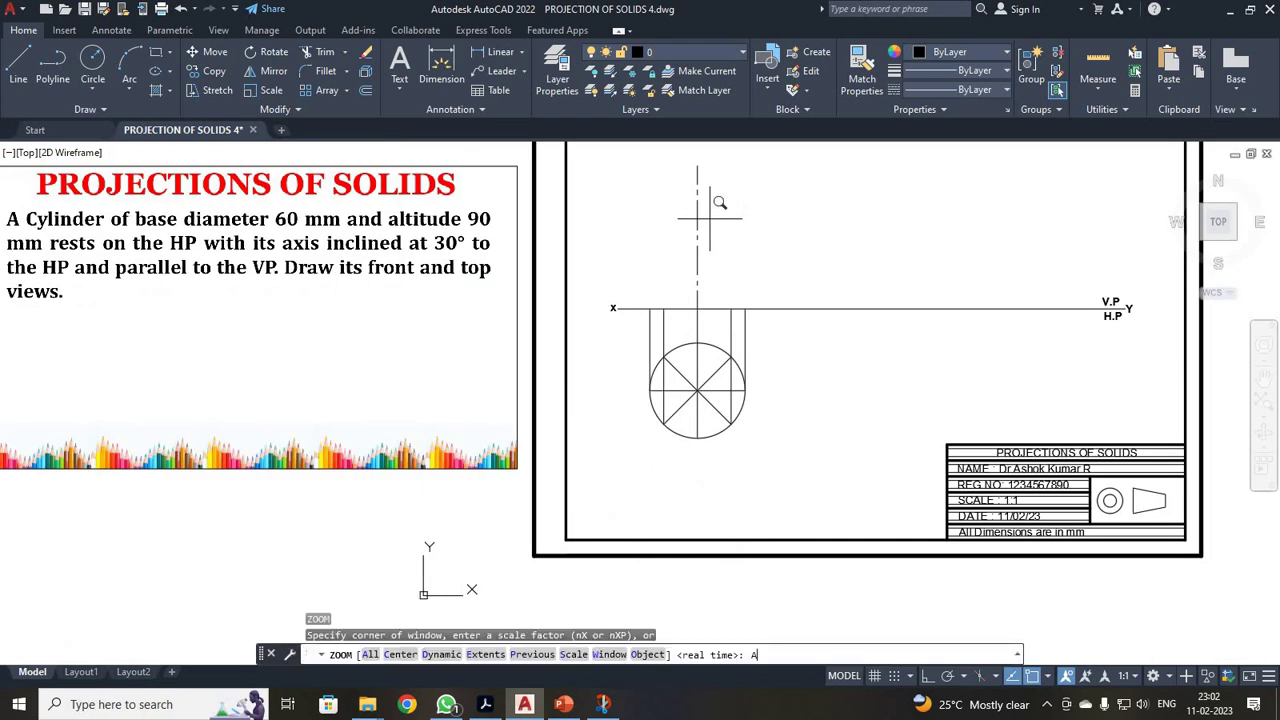
{"action": "key", "text": "Return"}
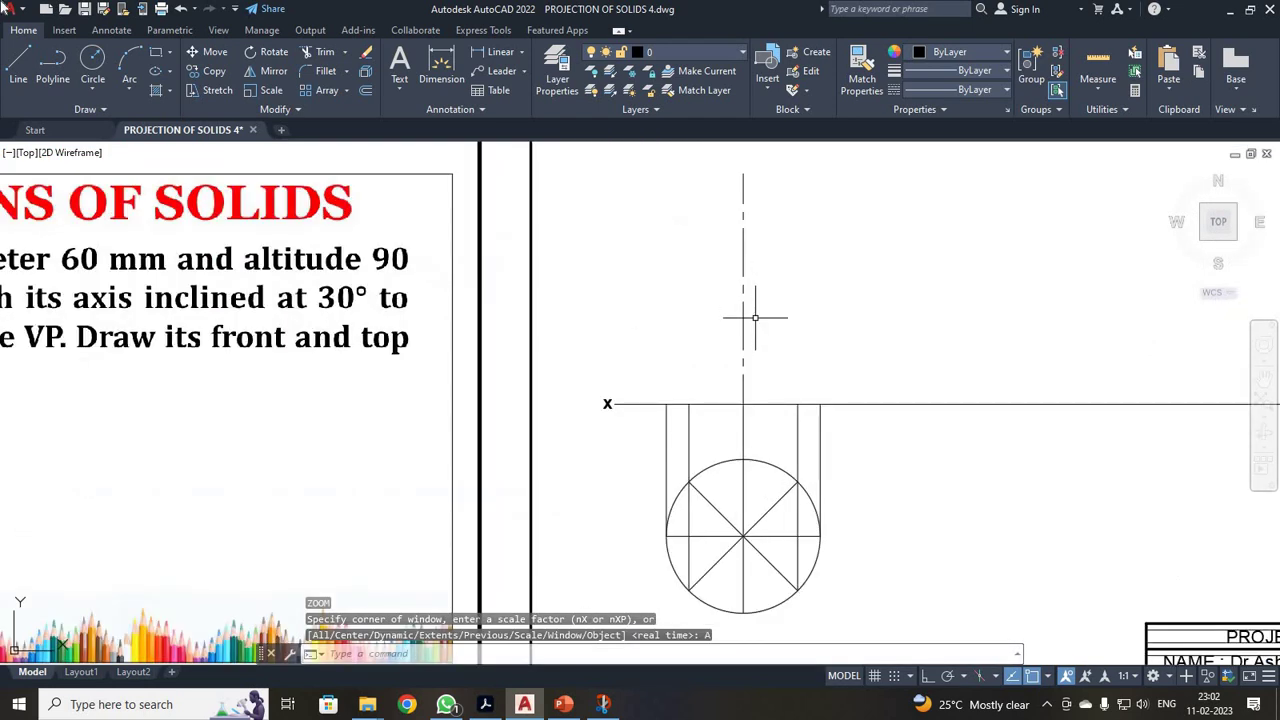
{"action": "left_click", "coordinate": [18, 70]}
{"action": "left_click", "coordinate": [672, 407]}
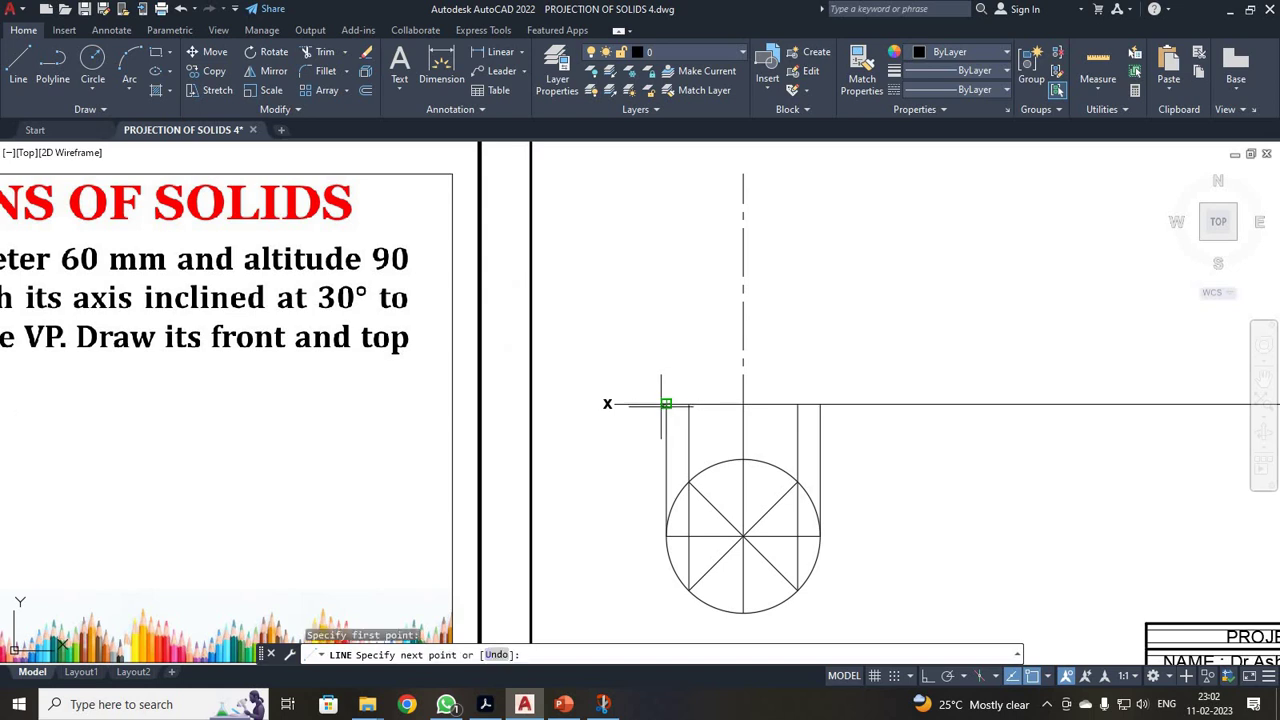
{"action": "left_click", "coordinate": [666, 172]}
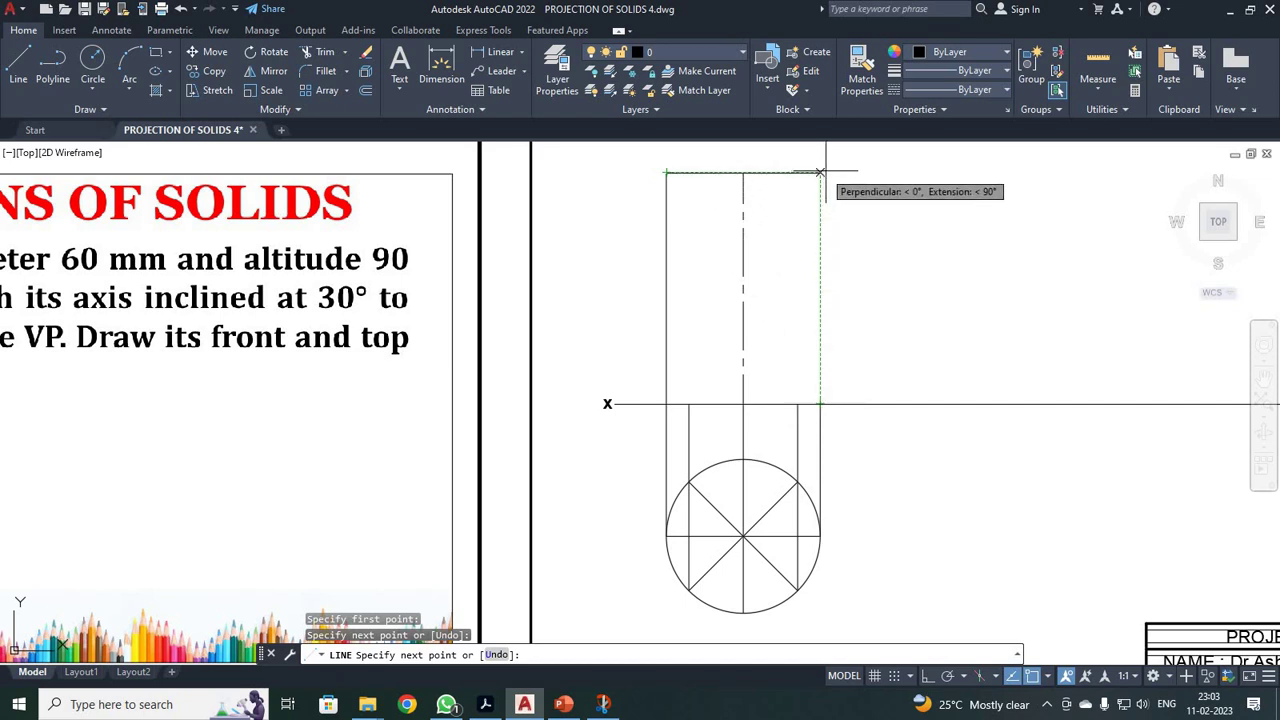
{"action": "left_click", "coordinate": [820, 172]}
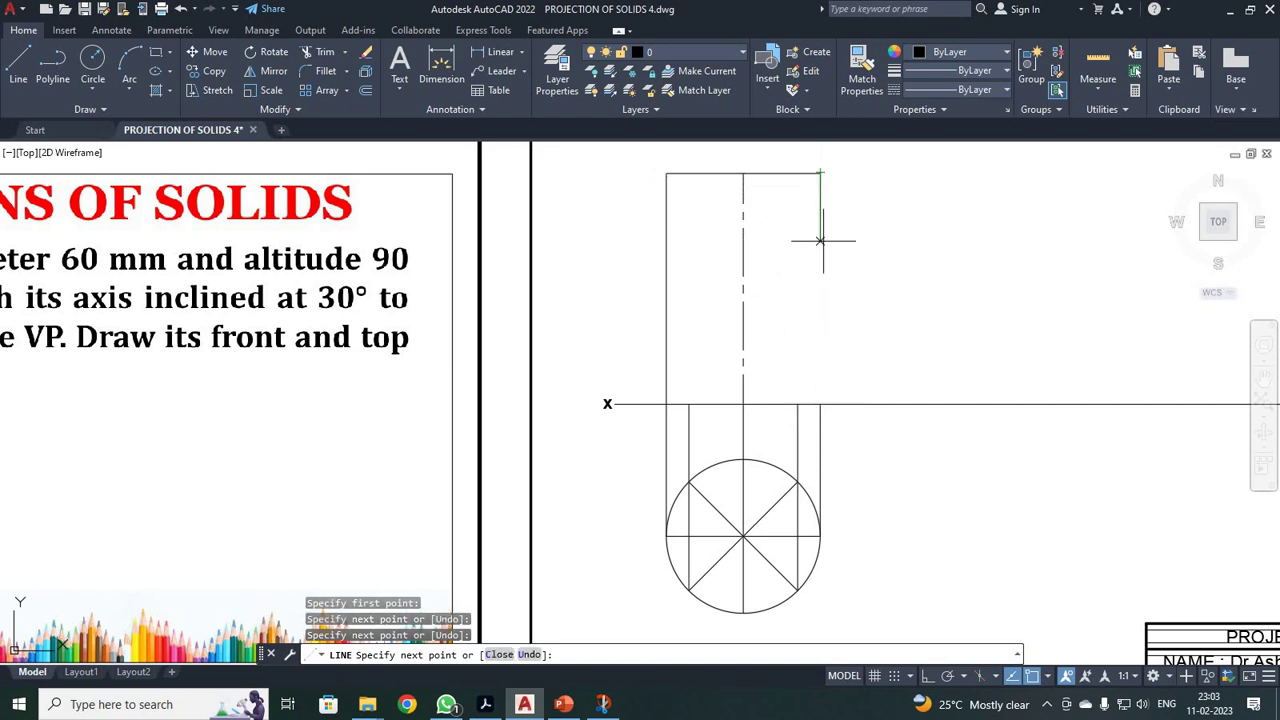
{"action": "left_click", "coordinate": [820, 403]}
{"action": "left_click", "coordinate": [666, 404]}
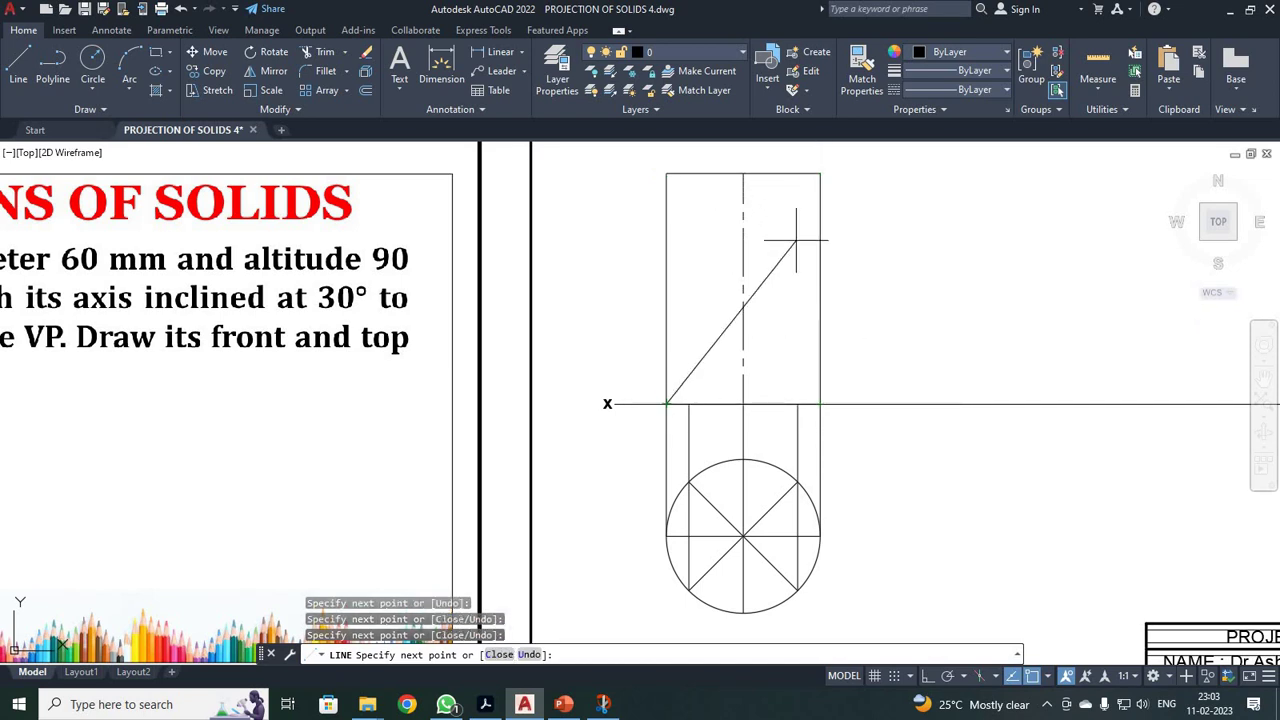
{"action": "key", "text": "Escape"}
Step: Draw two vertical generator lines in the front view, from the inner projectors' ends on XY up to the rectangle's top edge
{"action": "left_click", "coordinate": [20, 62]}
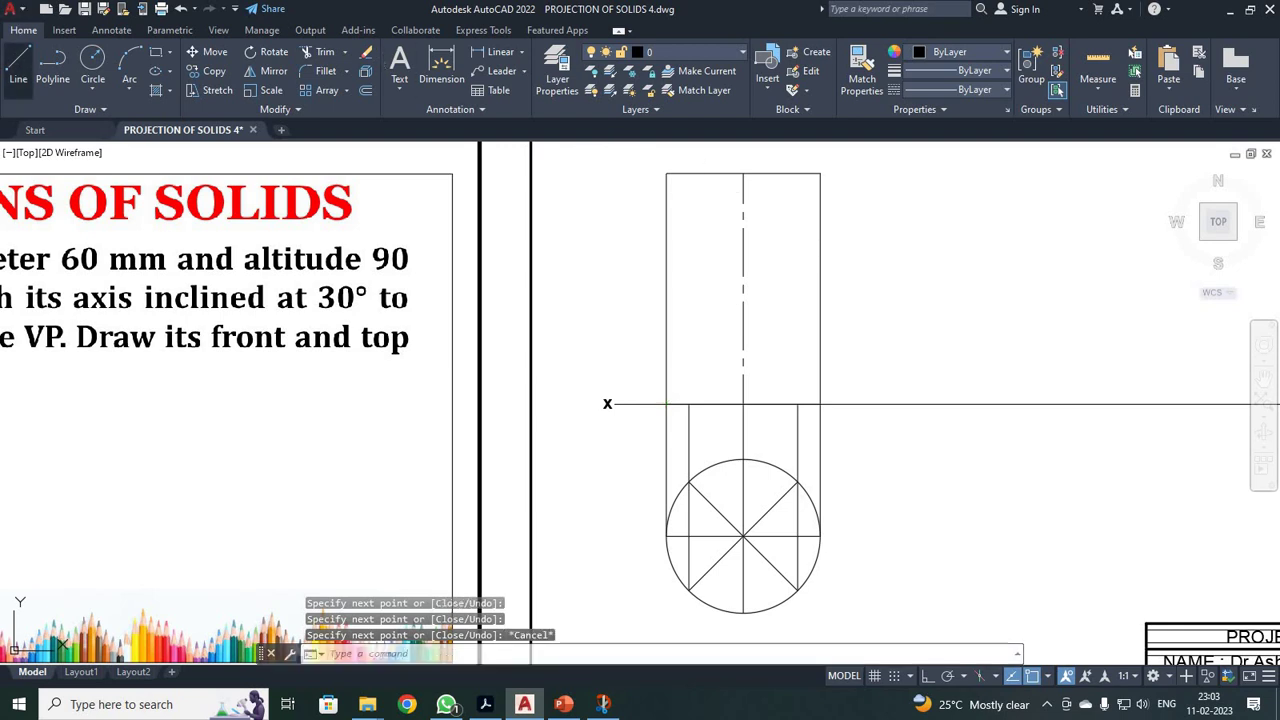
{"action": "left_click", "coordinate": [688, 403]}
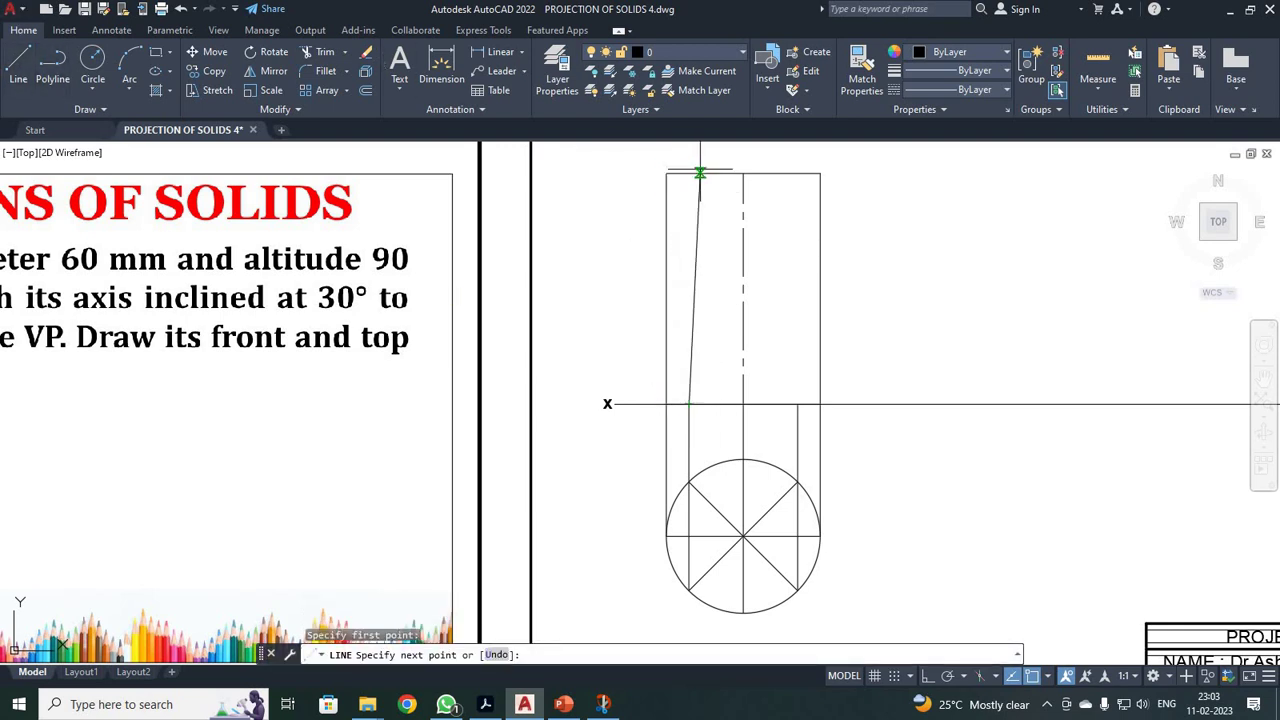
{"action": "left_click", "coordinate": [688, 173]}
{"action": "key", "text": "Escape"}
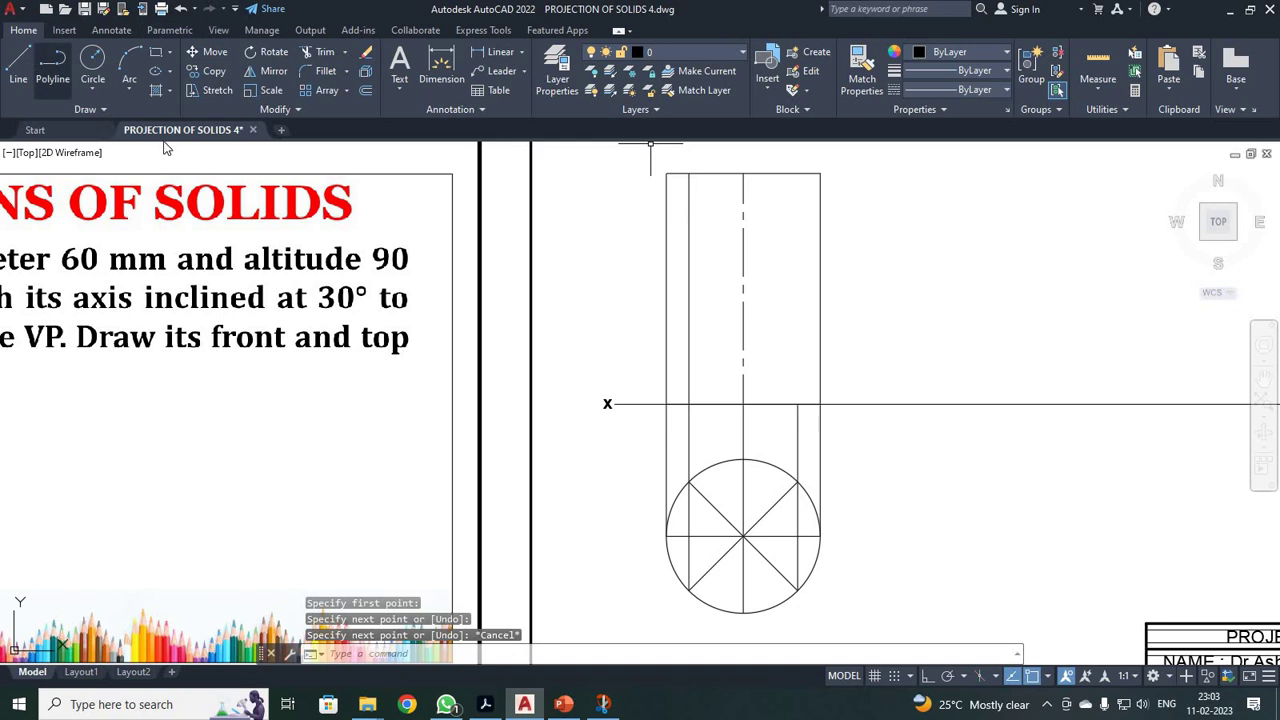
{"action": "left_click", "coordinate": [20, 62]}
{"action": "left_click", "coordinate": [797, 403]}
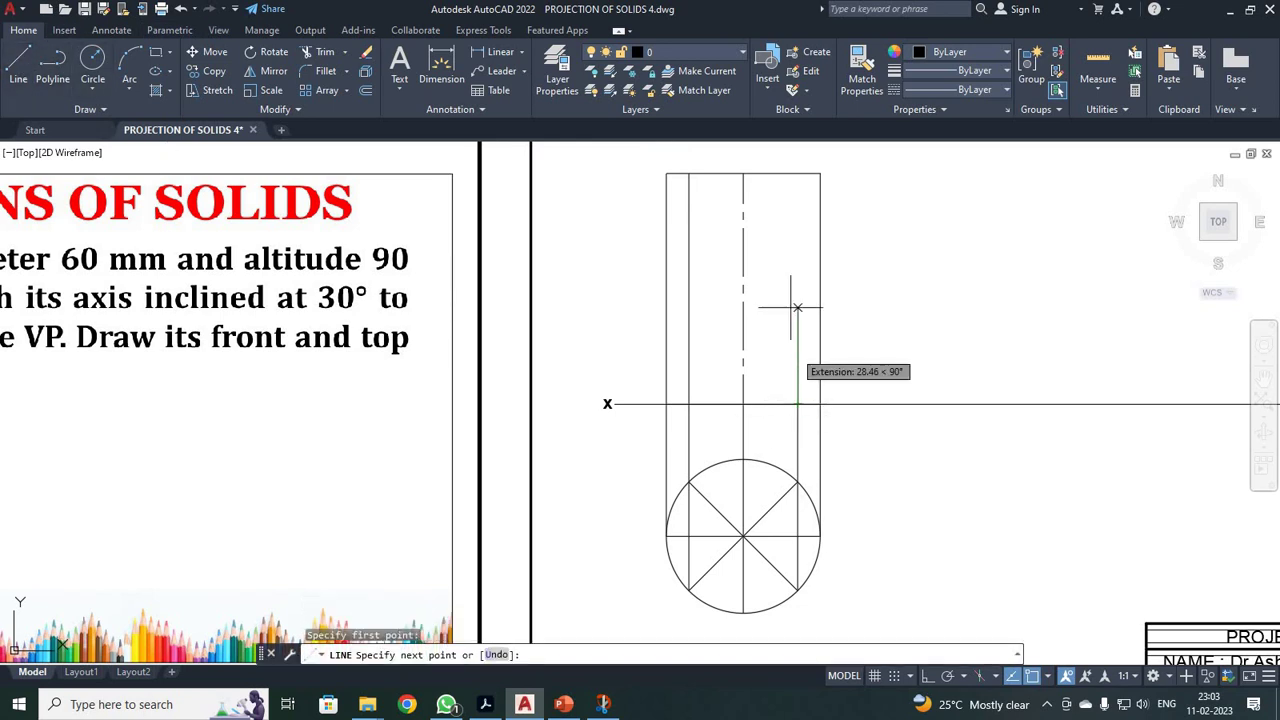
{"action": "left_click", "coordinate": [797, 173]}
{"action": "key", "text": "Escape"}
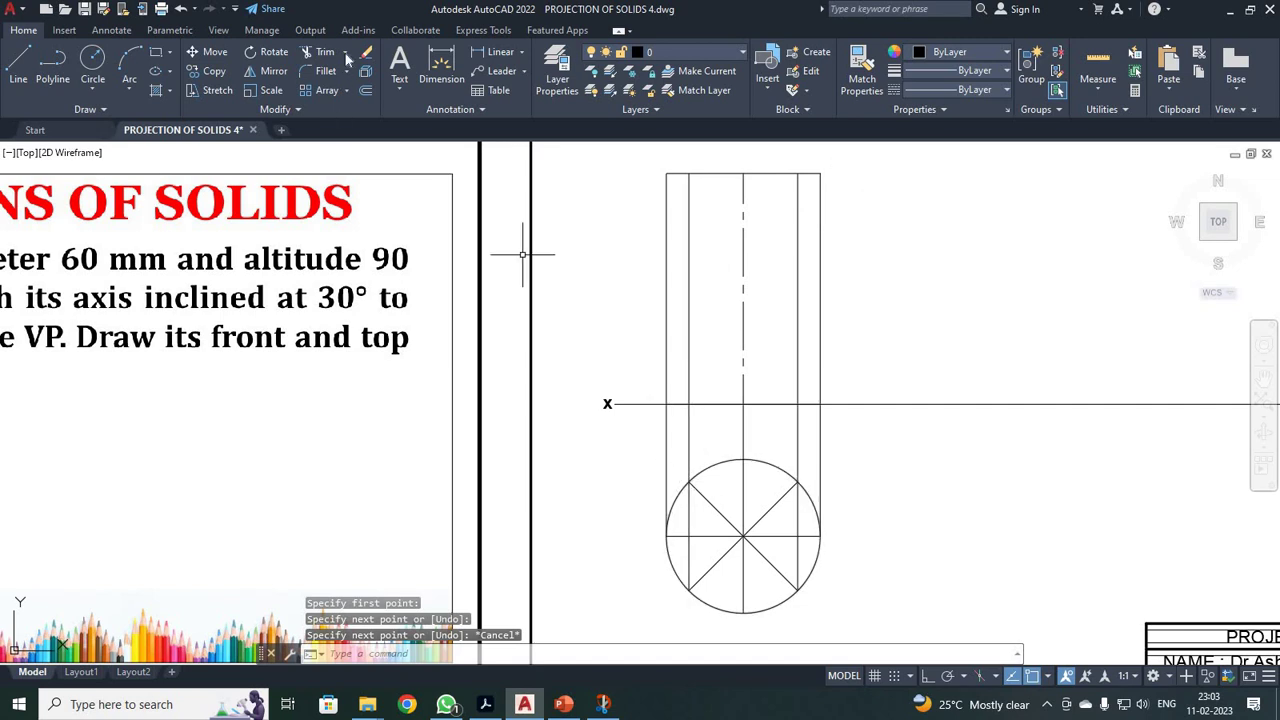
Step: Place the multiline text label a(1) in the open area below the XY line, beside the top-view circle
{"action": "left_click", "coordinate": [399, 66]}
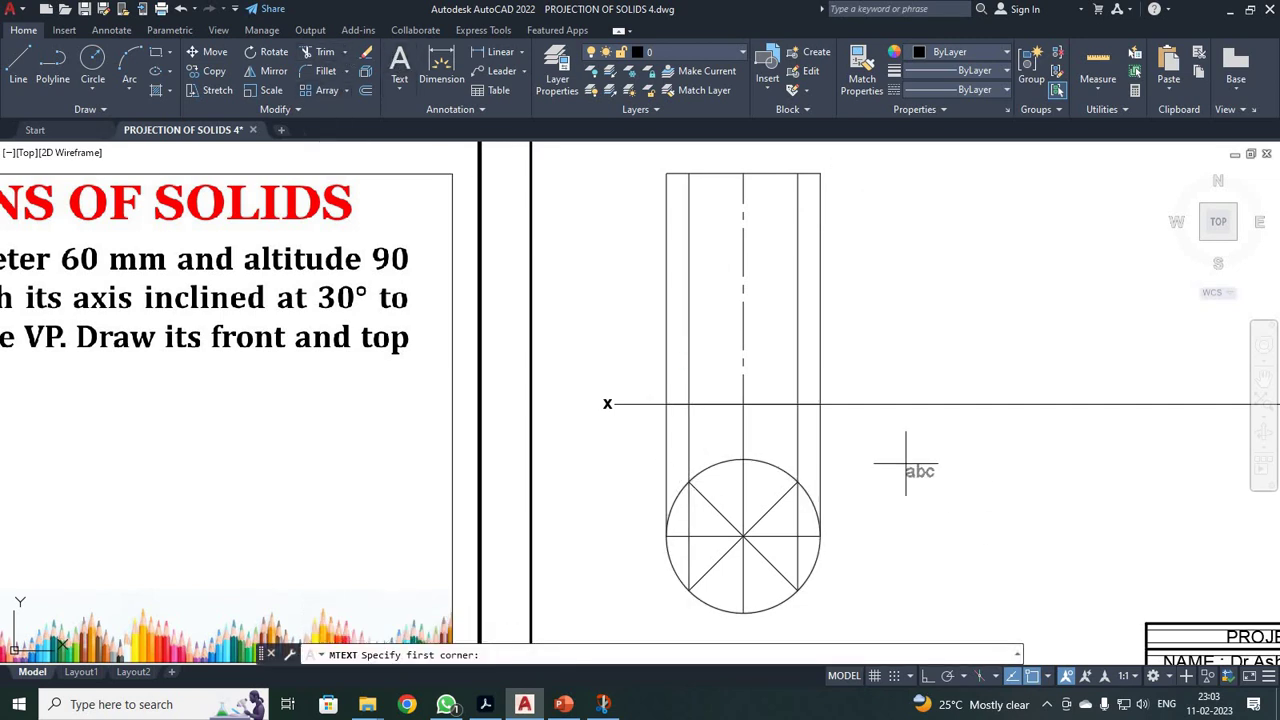
{"action": "left_click", "coordinate": [962, 455]}
{"action": "left_click", "coordinate": [1078, 505]}
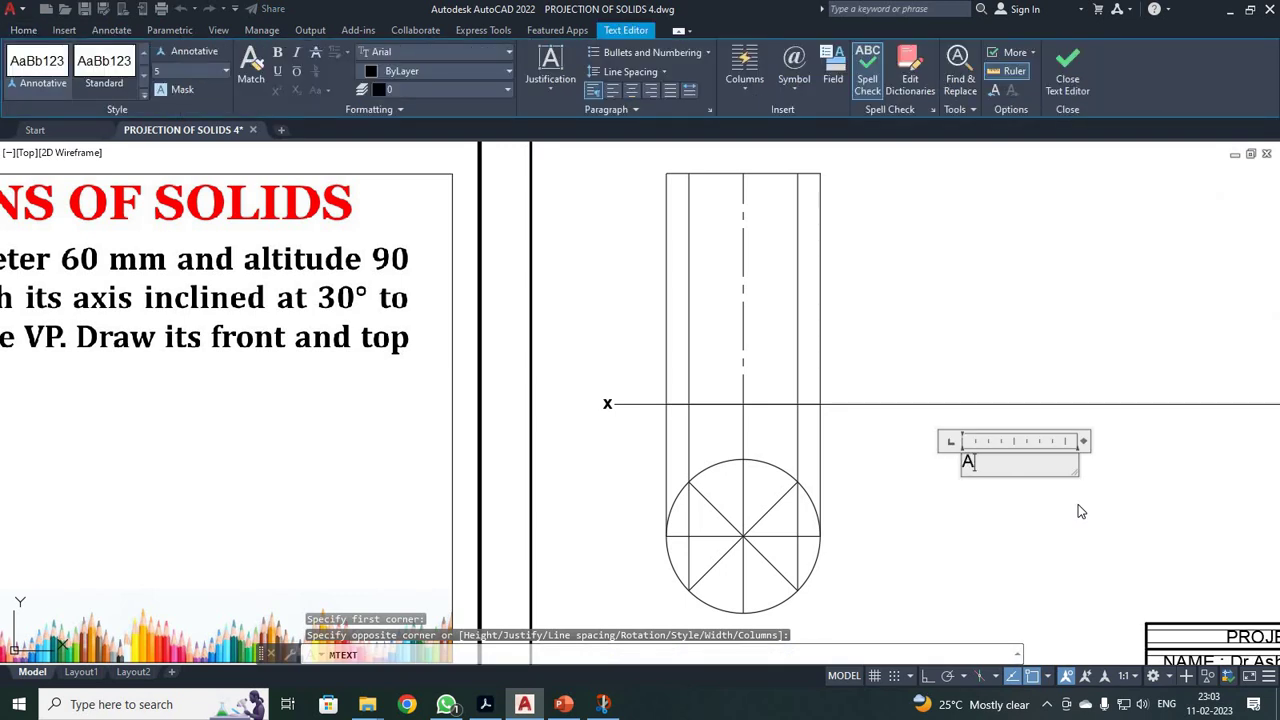
{"action": "type", "text": "a("}
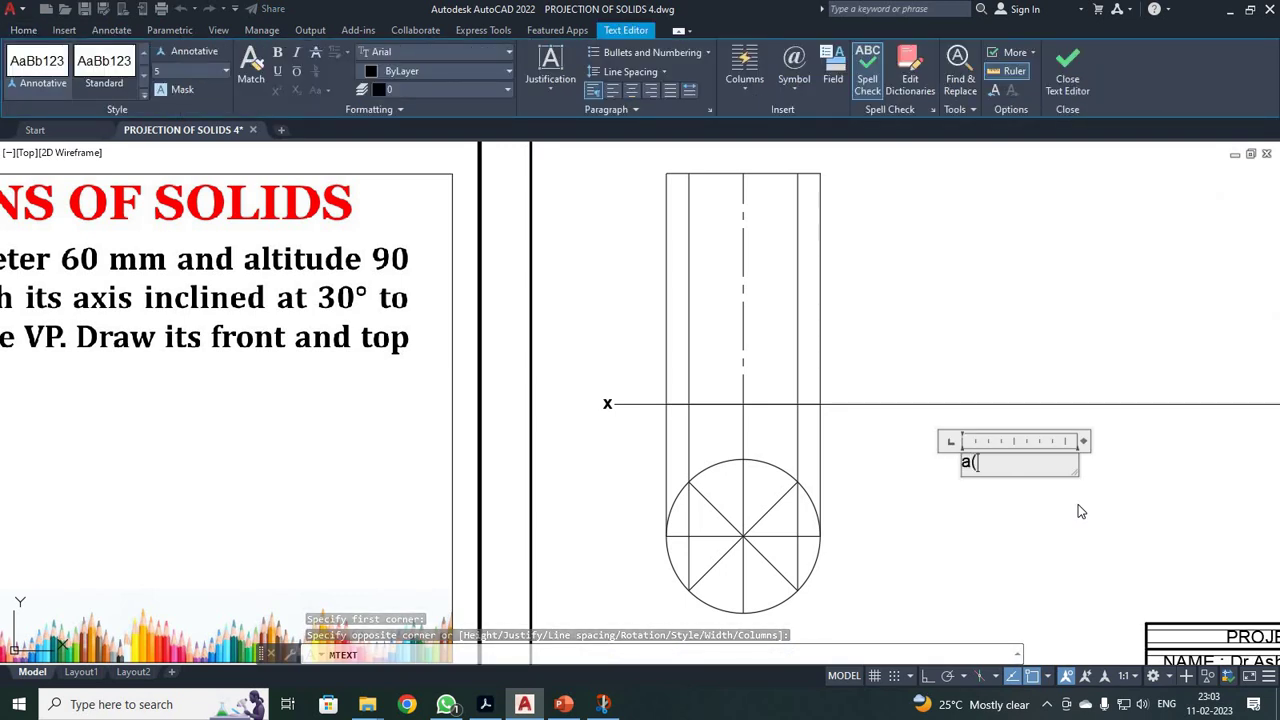
{"action": "type", "text": "1)"}
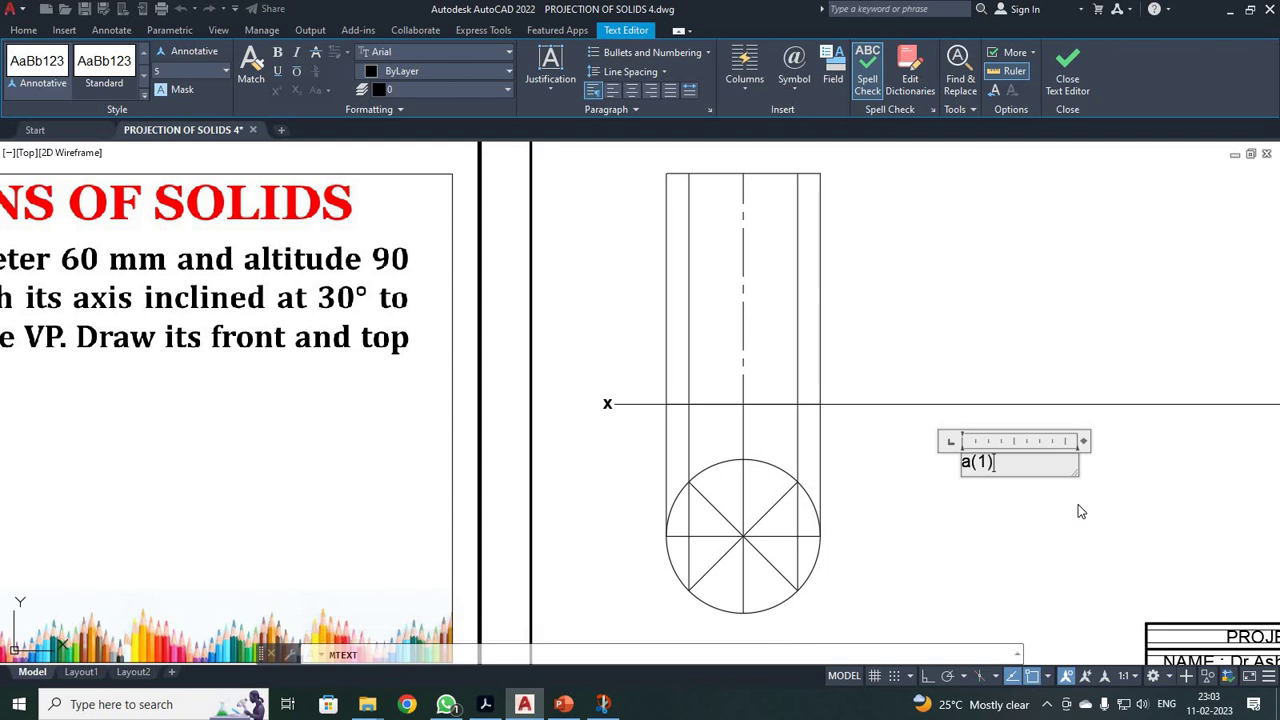
{"action": "left_click", "coordinate": [1080, 66]}
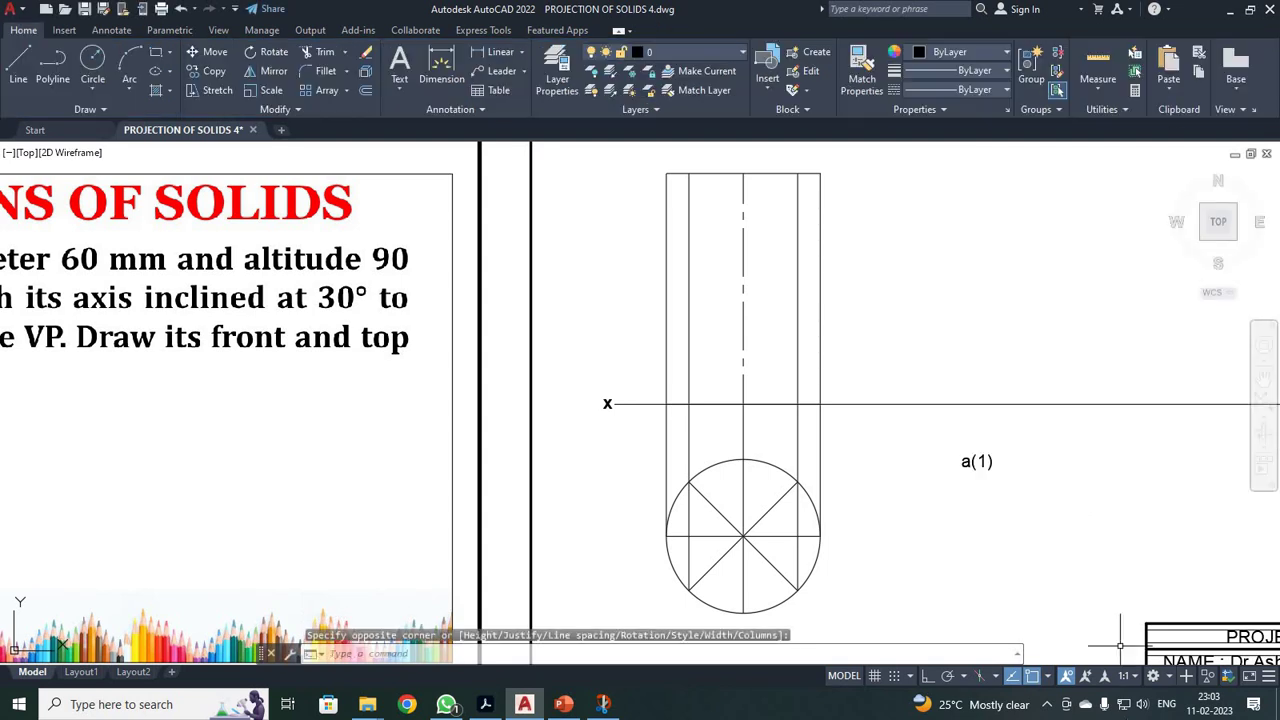
Step: Copy the a(1) label to the circle's leftmost, lower-left, bottom, lower-right and rightmost division points
{"action": "left_click", "coordinate": [214, 71]}
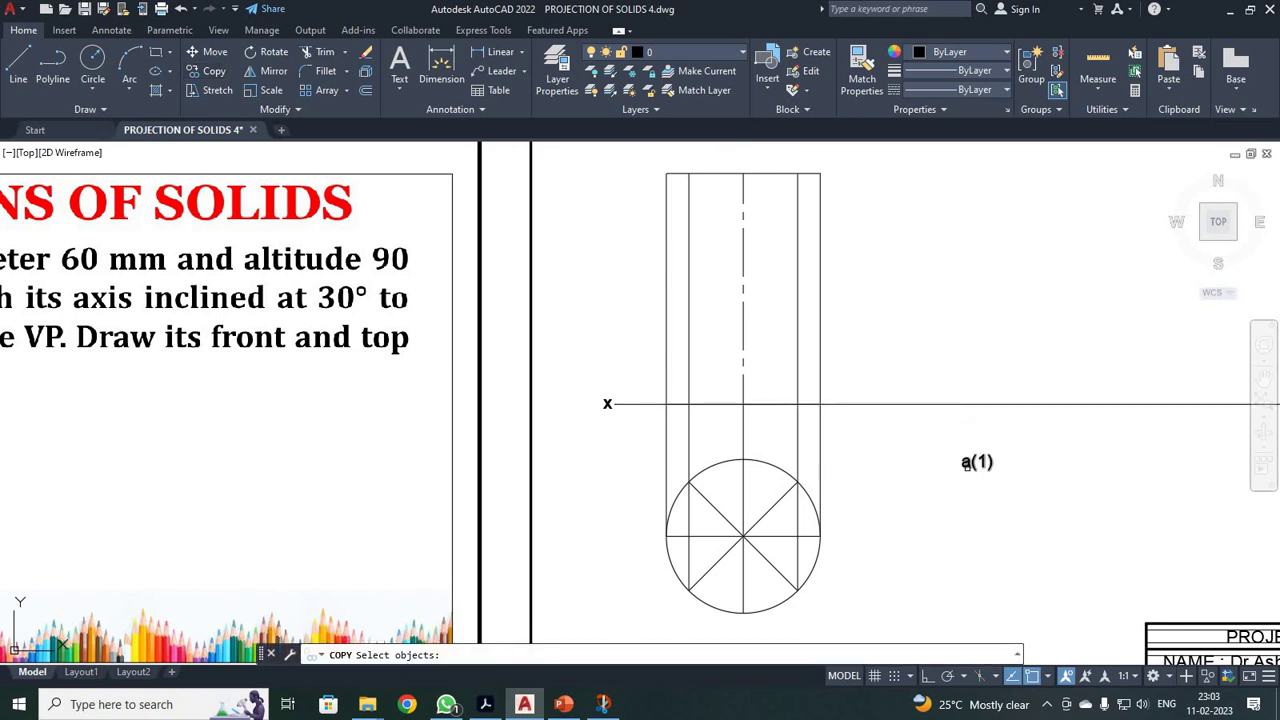
{"action": "left_click", "coordinate": [968, 464]}
{"action": "key", "text": "Return"}
{"action": "left_click", "coordinate": [962, 469]}
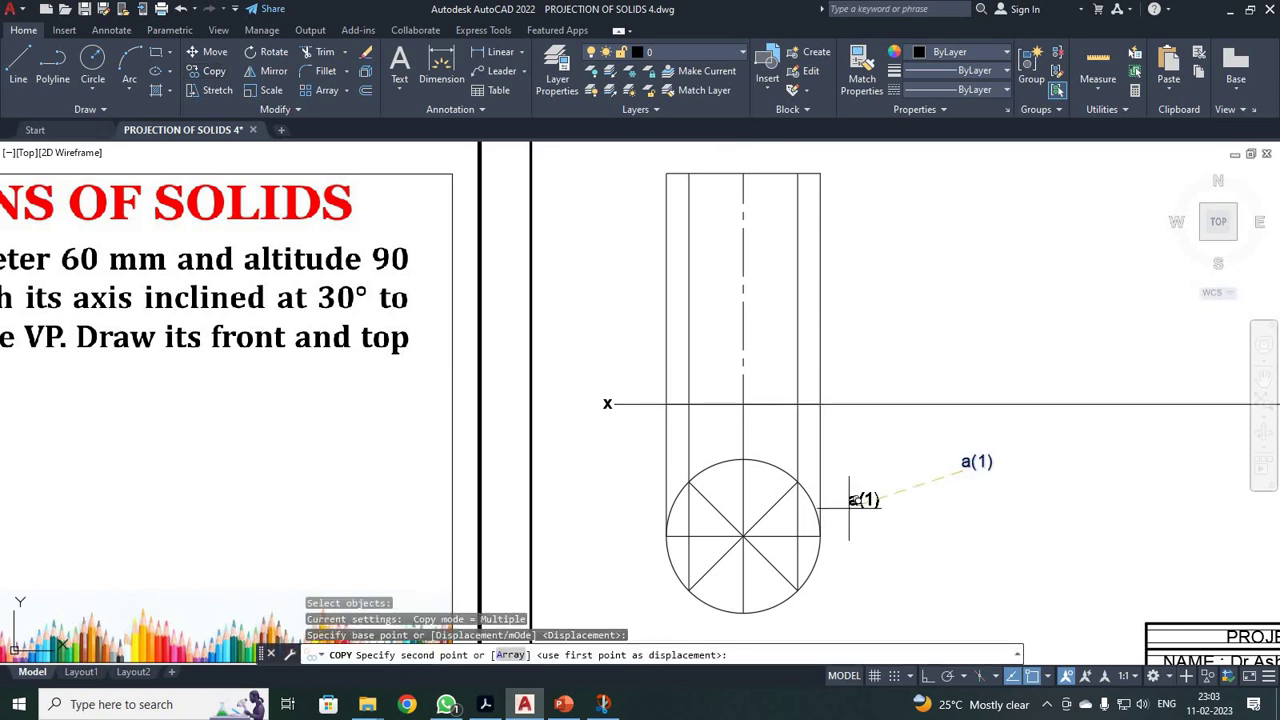
{"action": "left_click", "coordinate": [626, 539]}
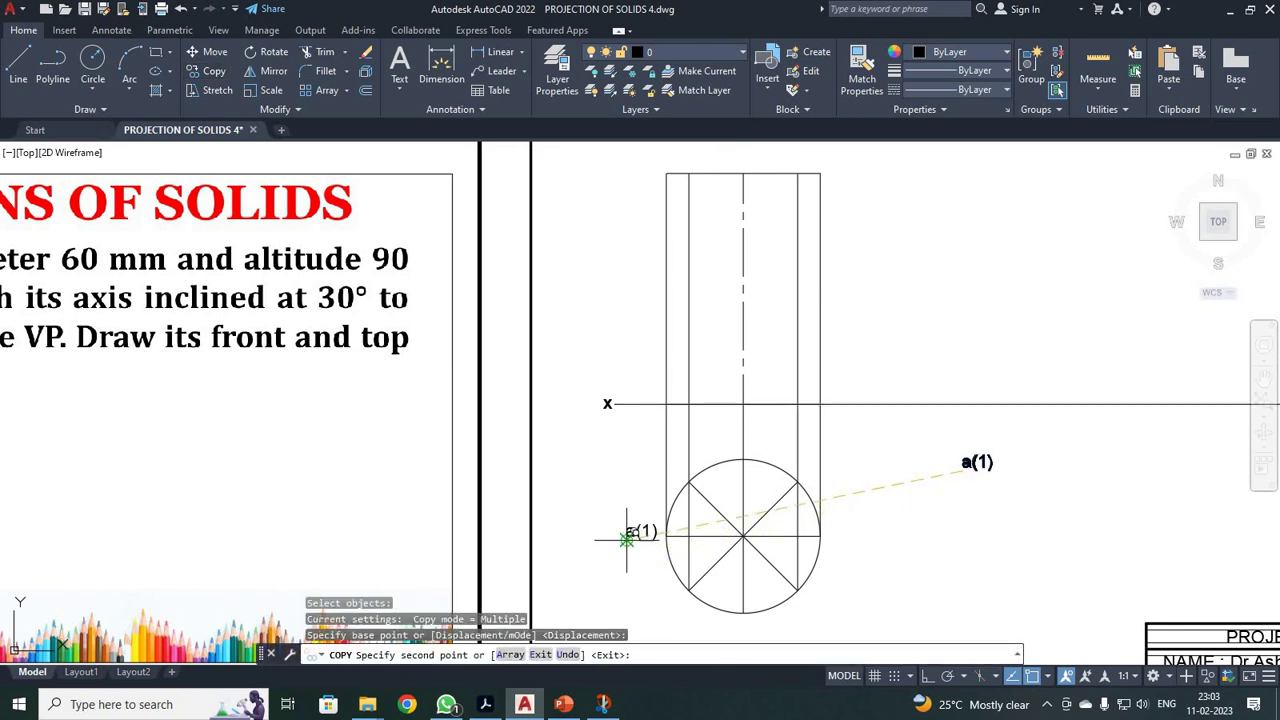
{"action": "left_click", "coordinate": [656, 613]}
{"action": "left_click", "coordinate": [743, 635]}
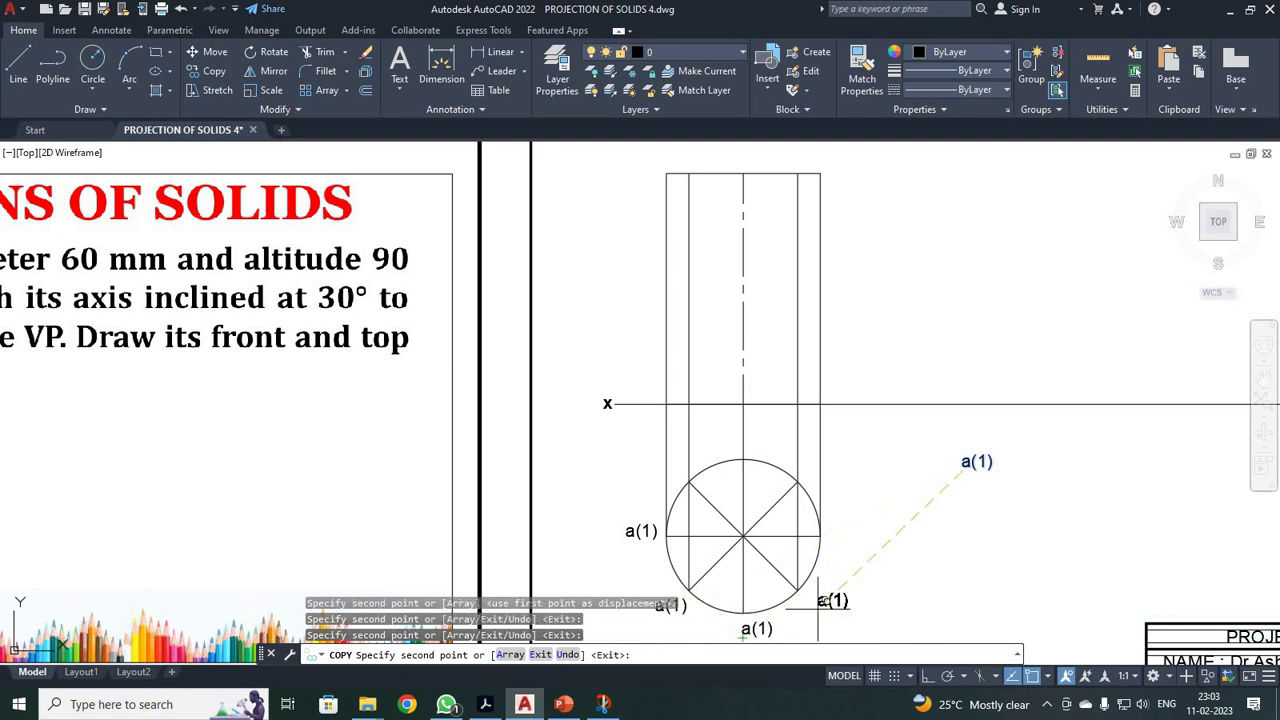
{"action": "left_click", "coordinate": [810, 604]}
{"action": "left_click", "coordinate": [838, 535]}
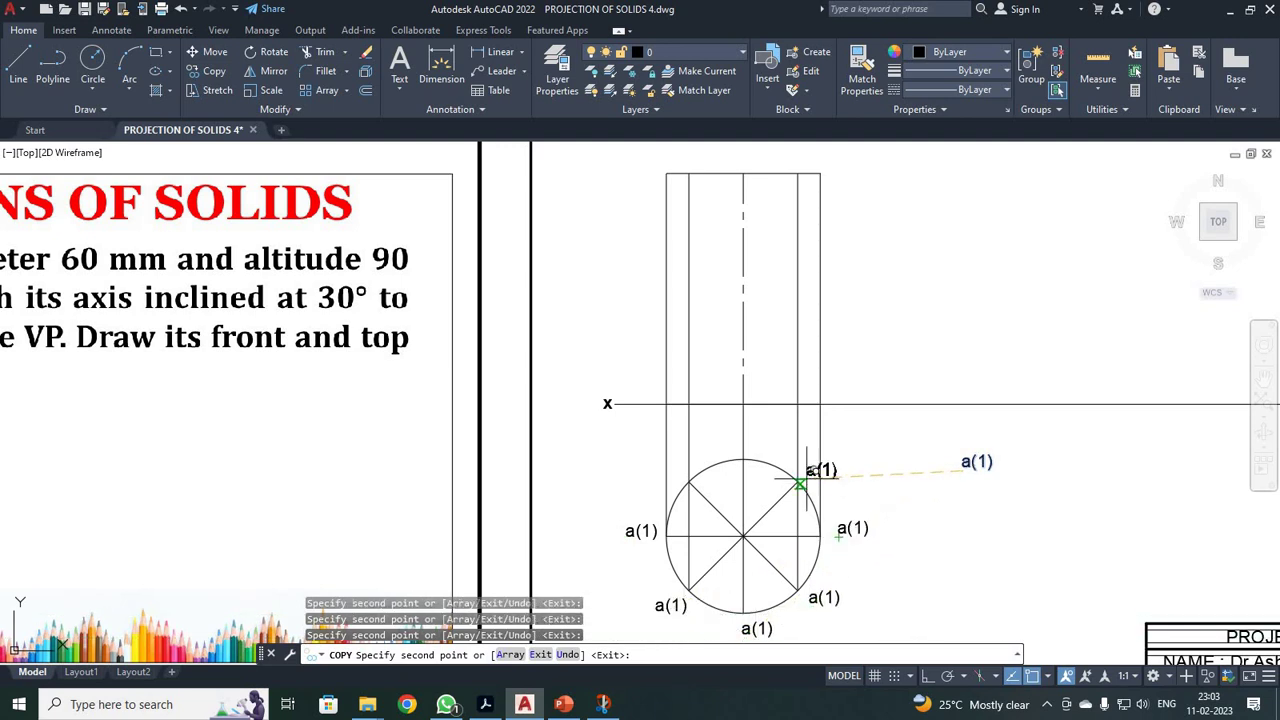
Step: Continue copying the a(1) label just outside the circle's upper-right, top and upper-left division points
{"action": "left_click", "coordinate": [798, 482]}
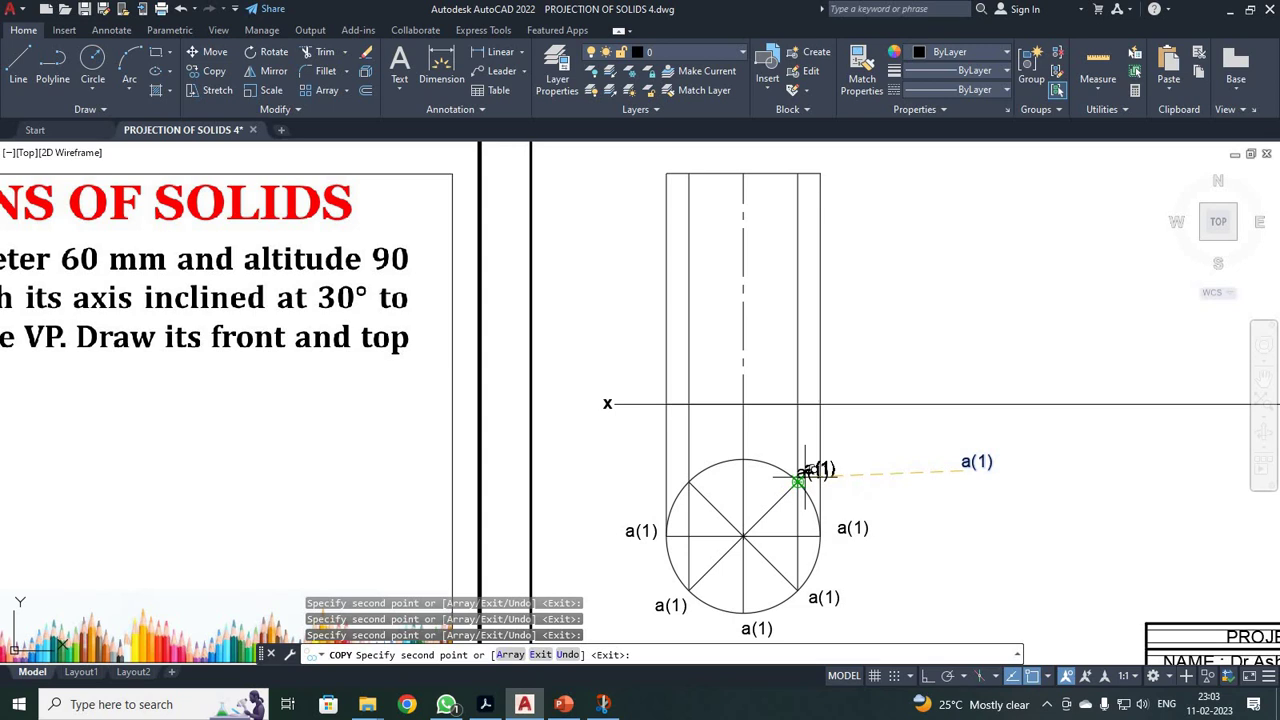
{"action": "scroll", "coordinate": [805, 478], "scroll_direction": "up", "scroll_amount": 4}
{"action": "type", "text": "u"}
{"action": "key", "text": "Return"}
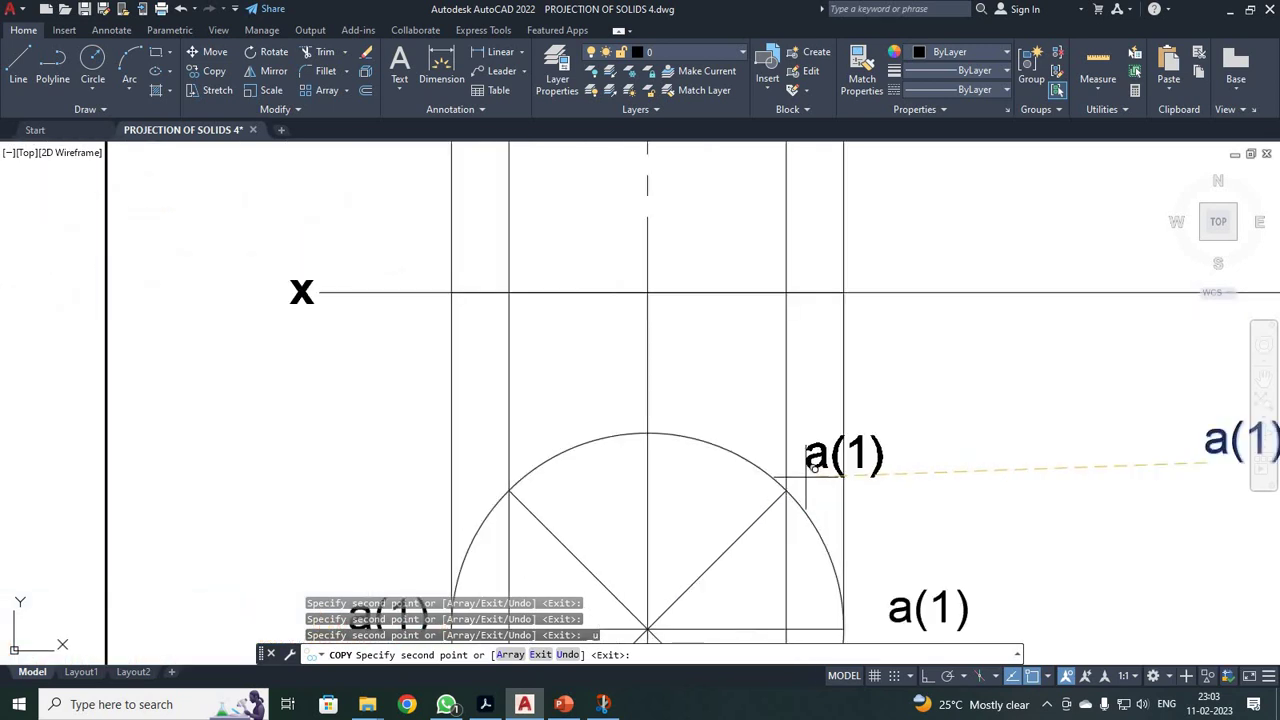
{"action": "left_click", "coordinate": [658, 420]}
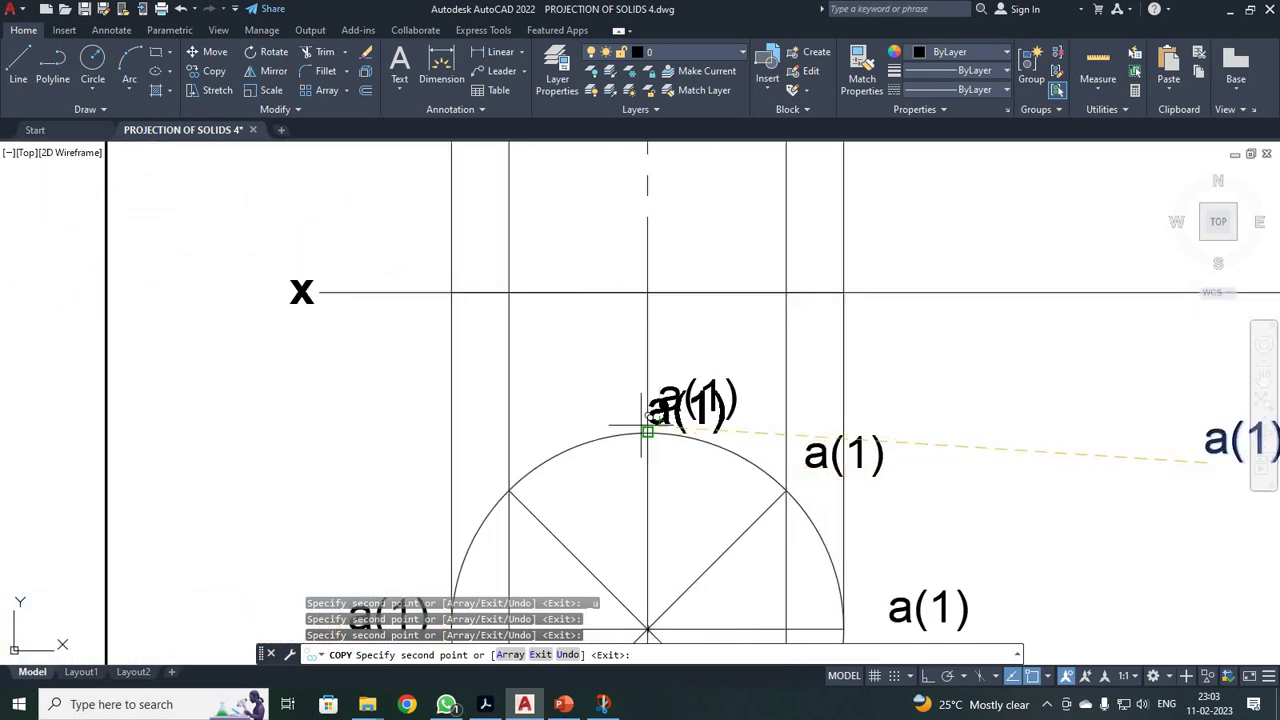
{"action": "left_click", "coordinate": [514, 443]}
{"action": "scroll", "coordinate": [514, 443], "scroll_direction": "down", "scroll_amount": 5}
{"action": "scroll", "coordinate": [509, 405], "scroll_direction": "up", "scroll_amount": 1}
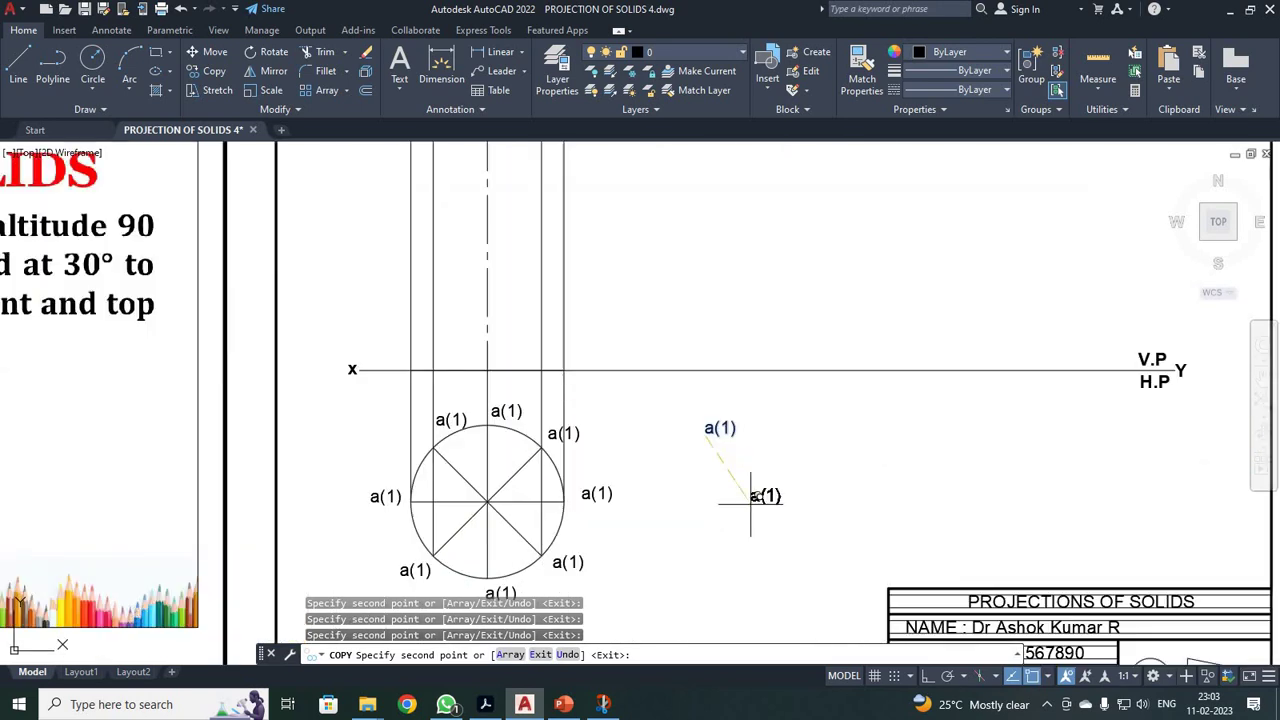
{"action": "left_click", "coordinate": [378, 370]}
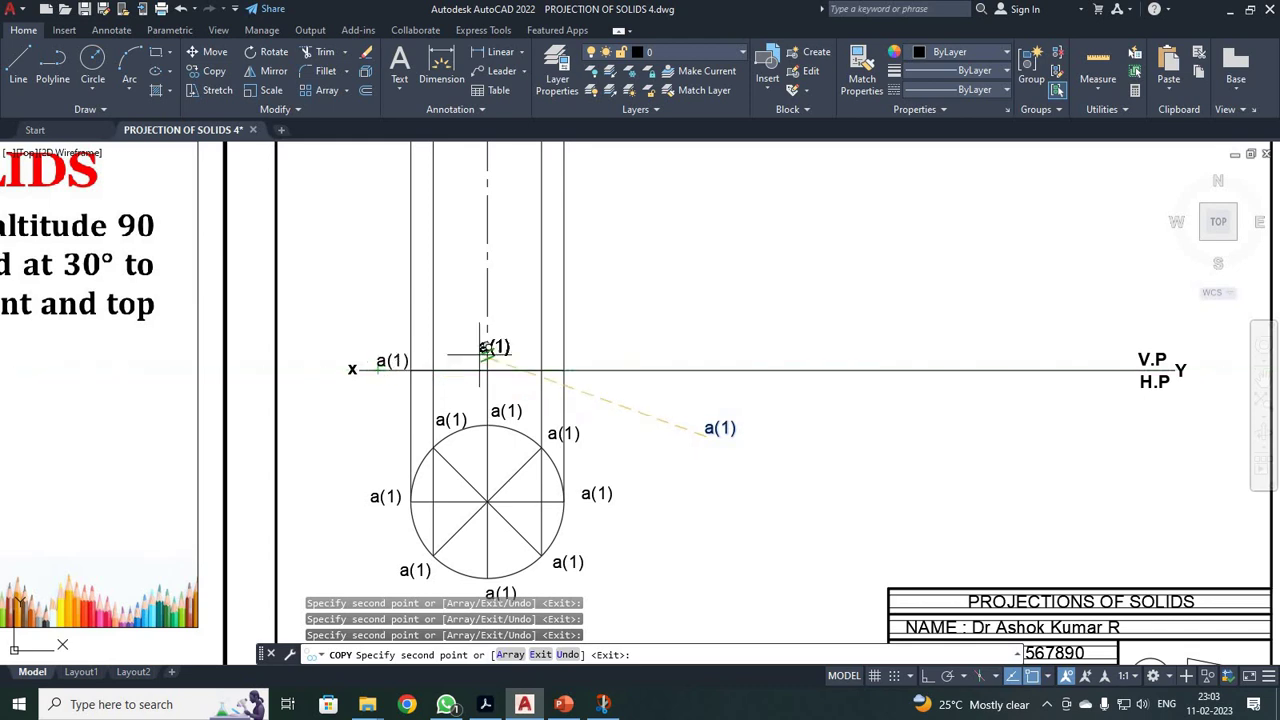
{"action": "type", "text": "u"}
{"action": "key", "text": "Return"}
Step: Copy the a(1) label in a row just above the XY line to the base ends of the front view's five vertical lines
{"action": "scroll", "coordinate": [385, 415], "scroll_direction": "up", "scroll_amount": 4}
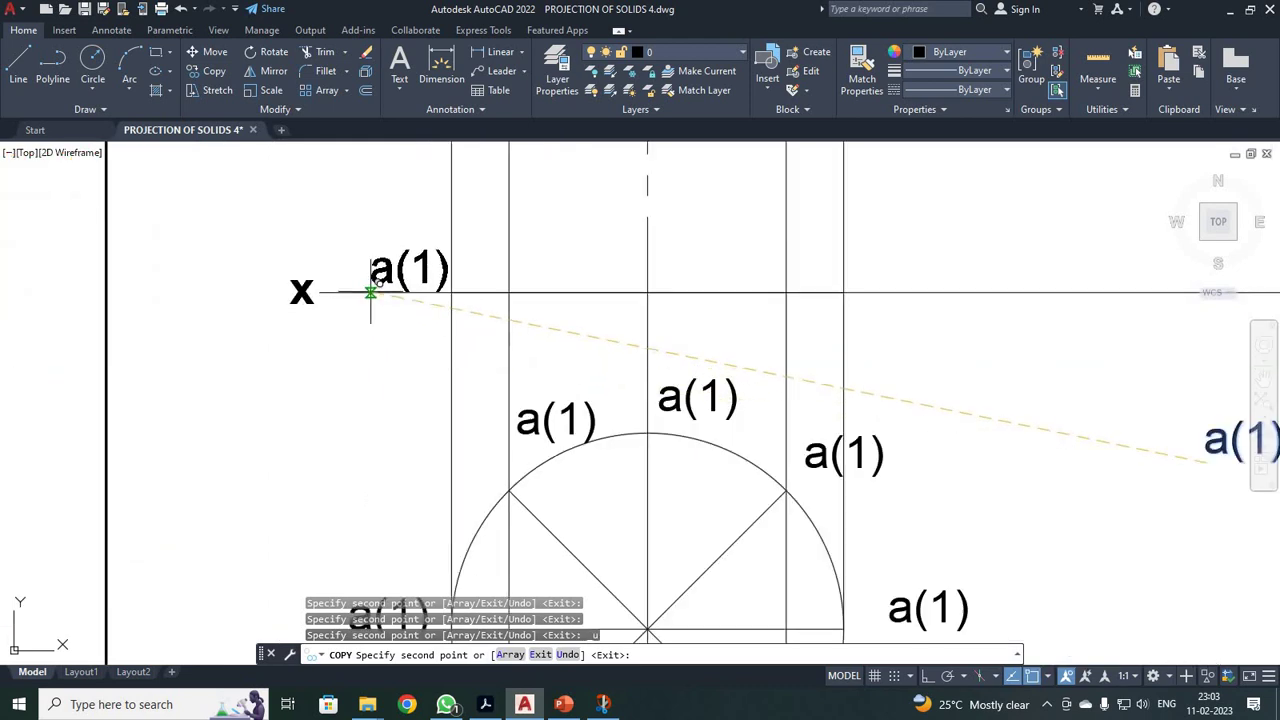
{"action": "left_click", "coordinate": [371, 276]}
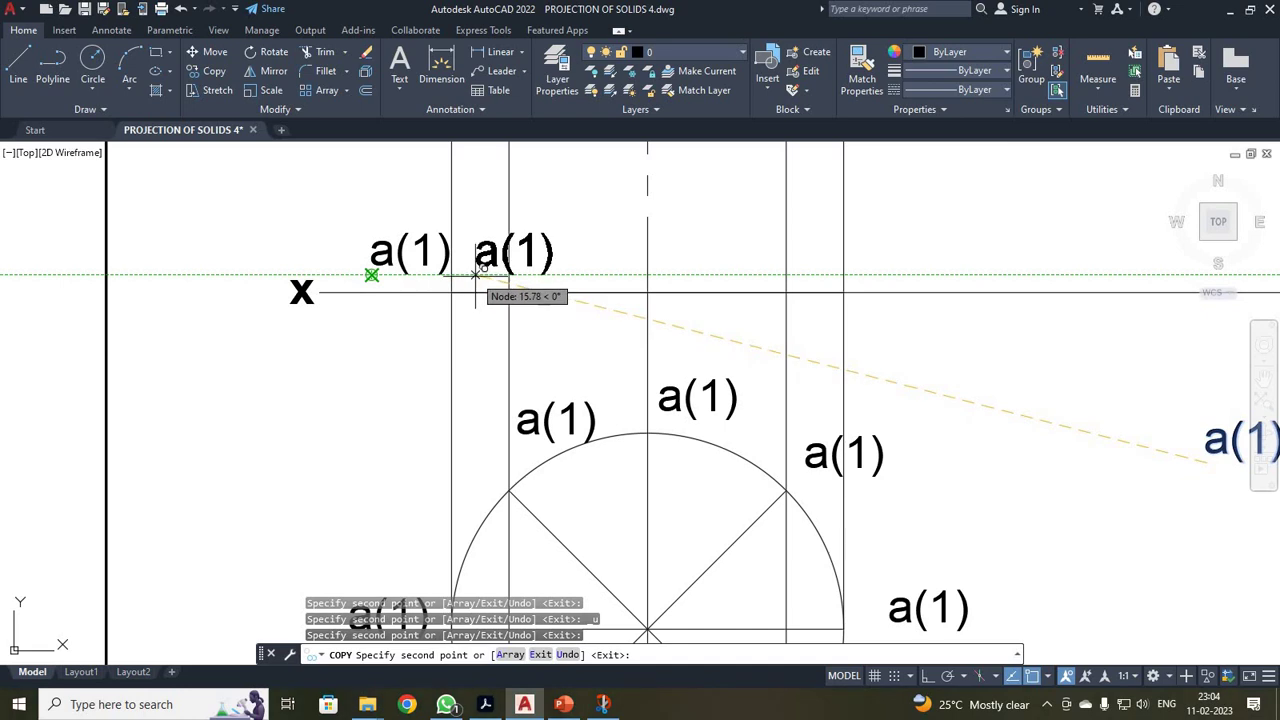
{"action": "left_click", "coordinate": [485, 276]}
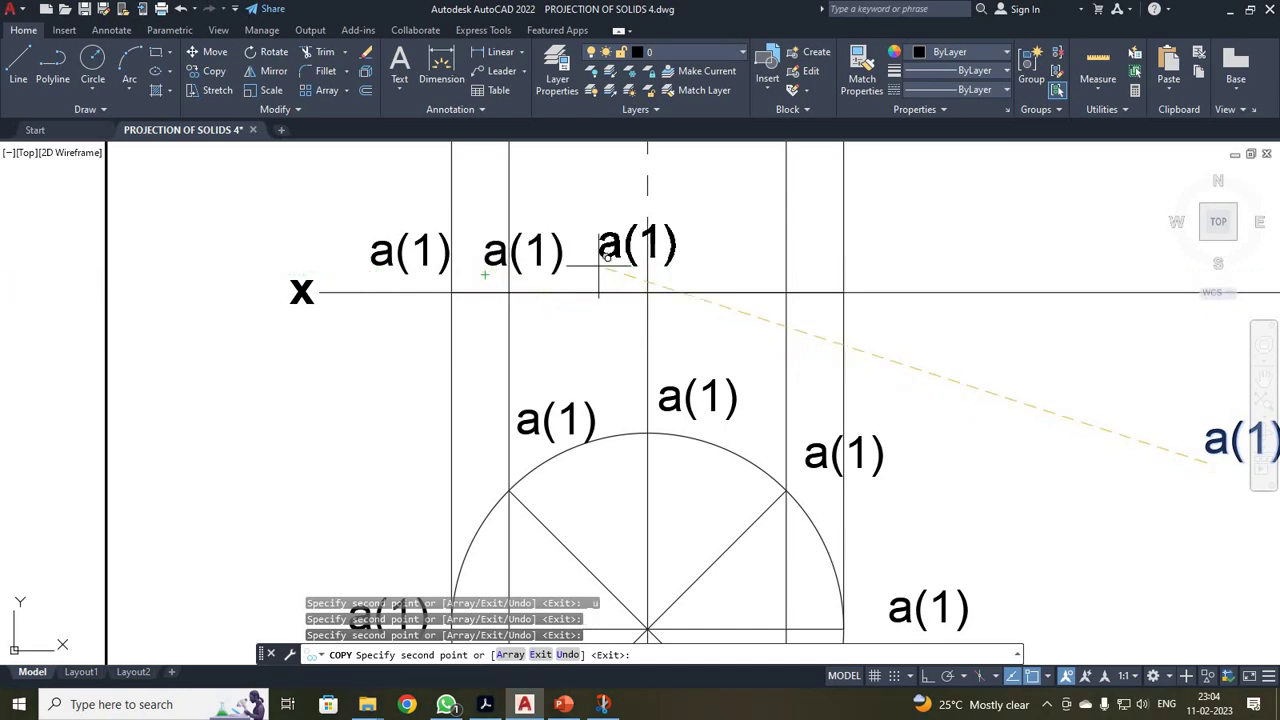
{"action": "left_click", "coordinate": [623, 274]}
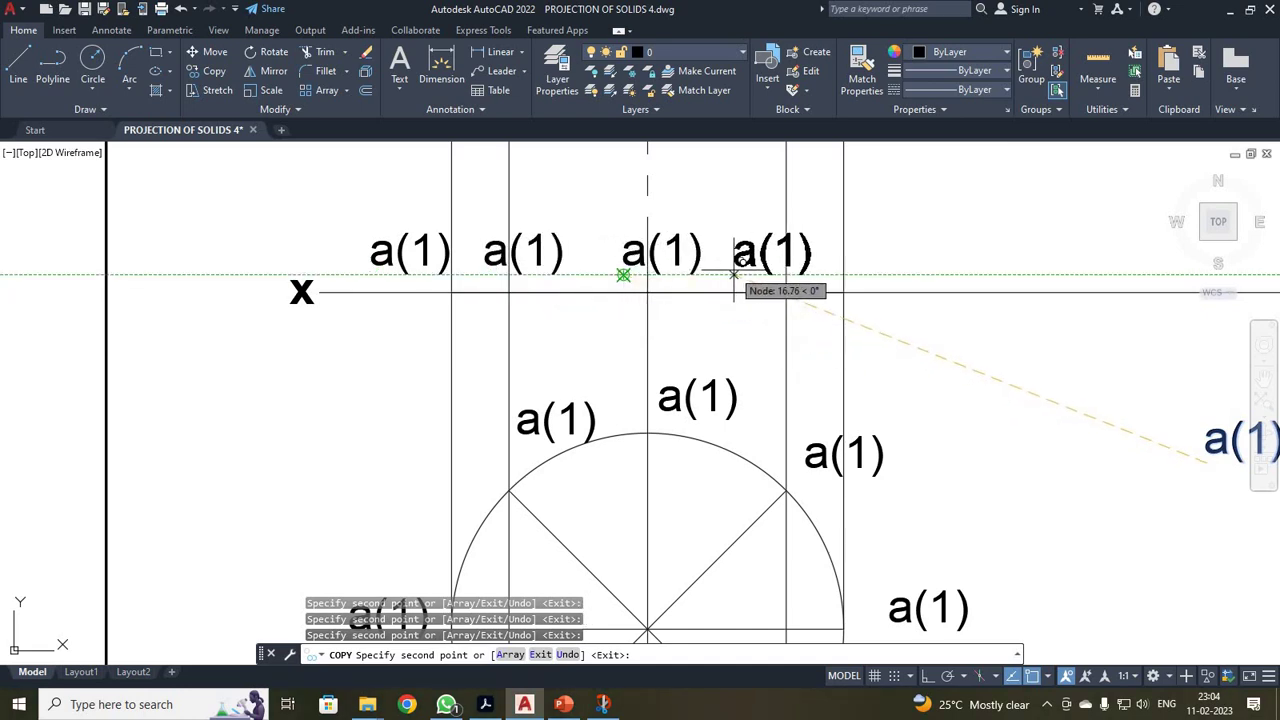
{"action": "left_click", "coordinate": [763, 274]}
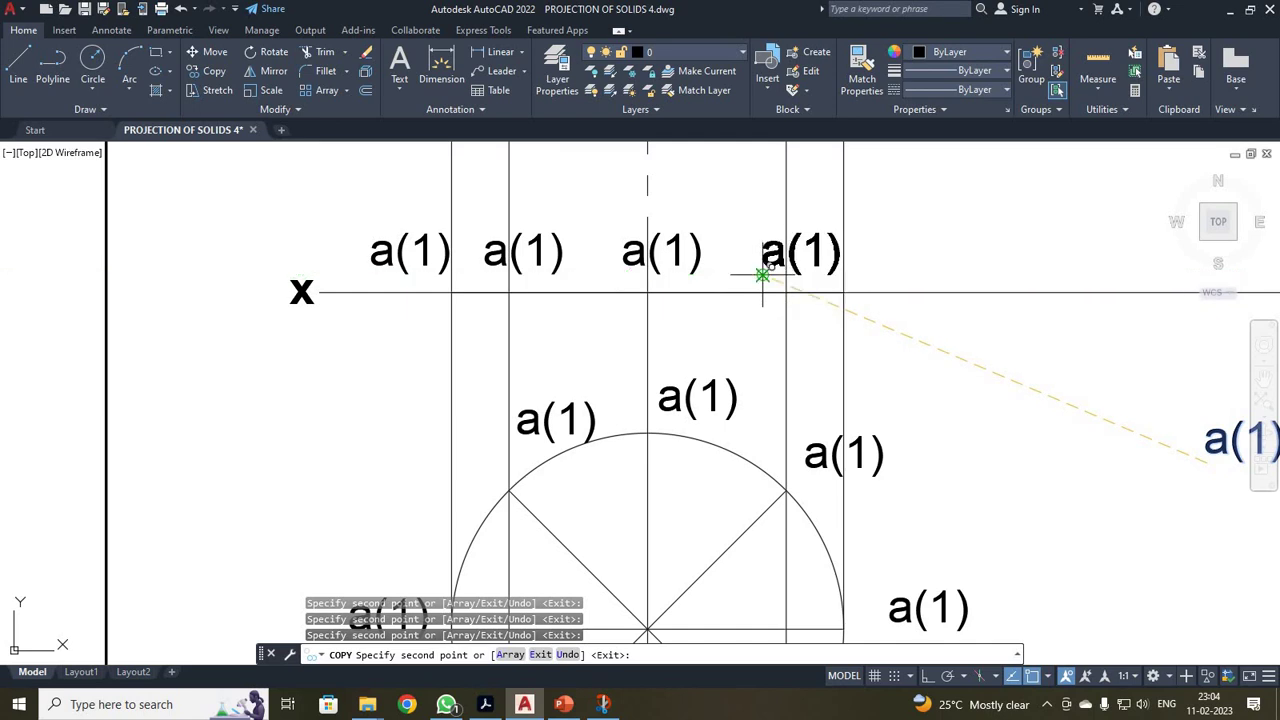
{"action": "left_click", "coordinate": [856, 274]}
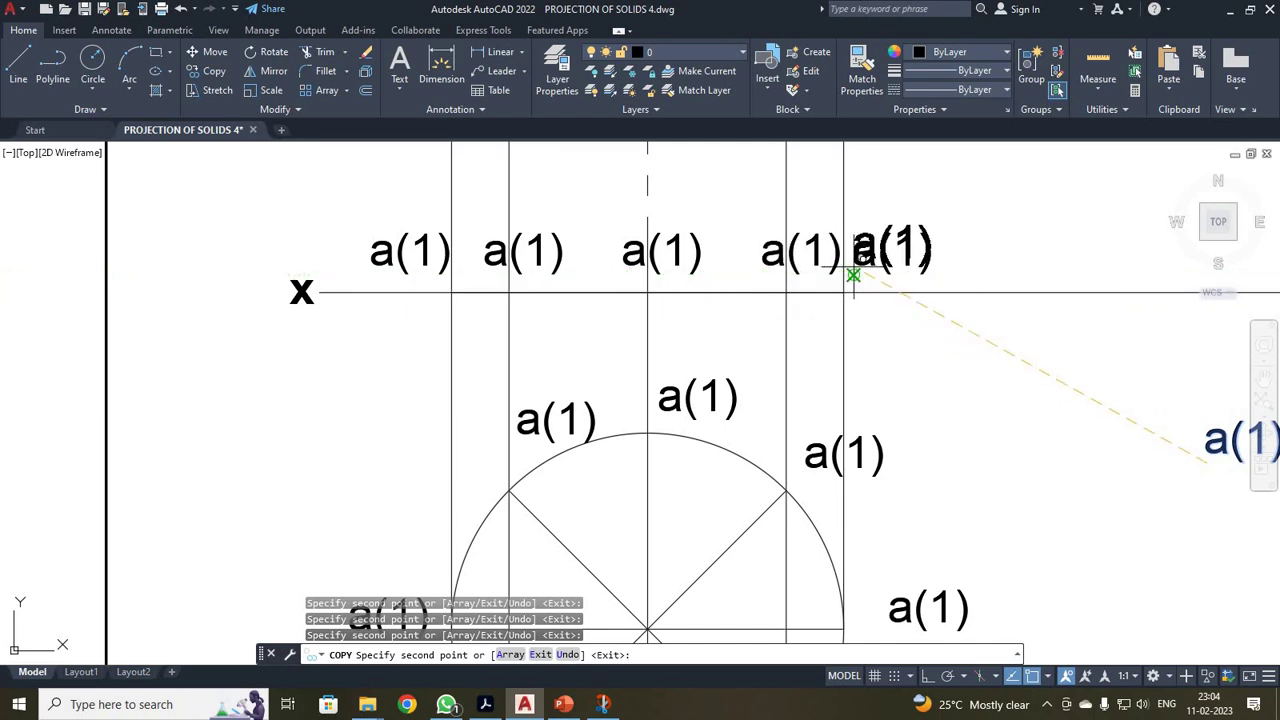
Step: Copy the a(1) label in a row above the front view's top edge, one at each of the five vertical lines
{"action": "scroll", "coordinate": [781, 332], "scroll_direction": "down", "scroll_amount": 8}
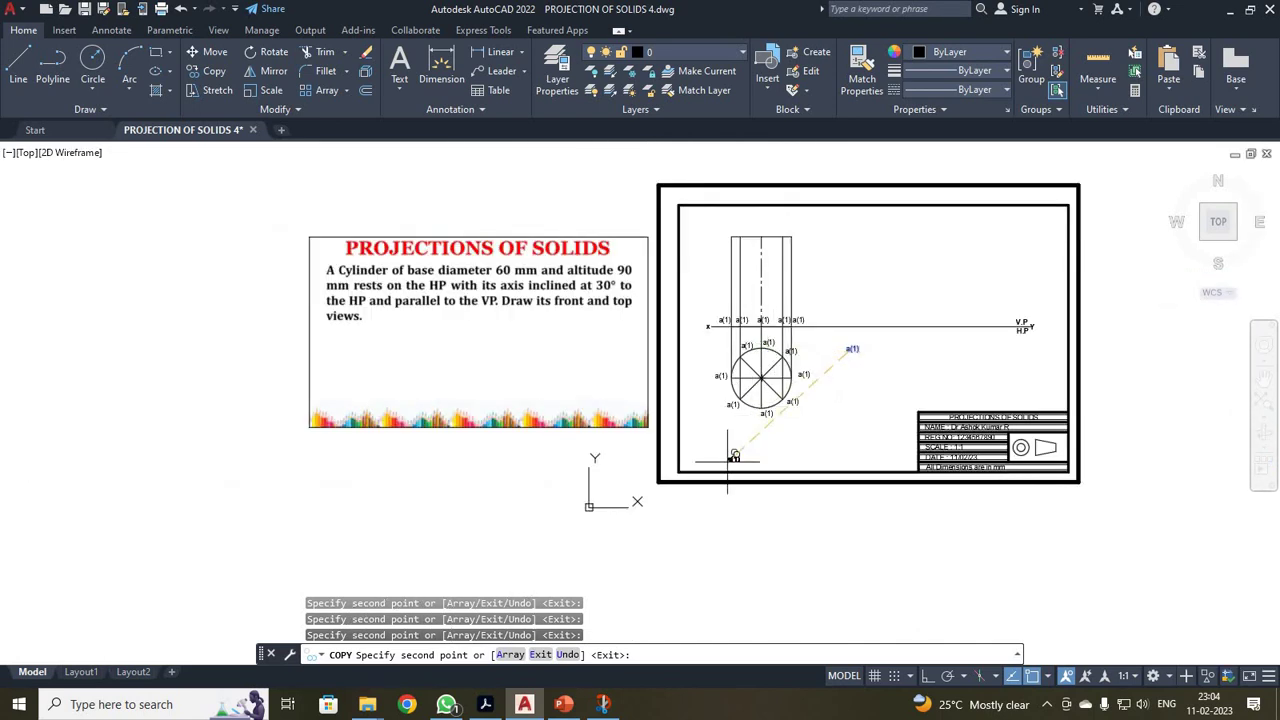
{"action": "scroll", "coordinate": [818, 228], "scroll_direction": "up", "scroll_amount": 6}
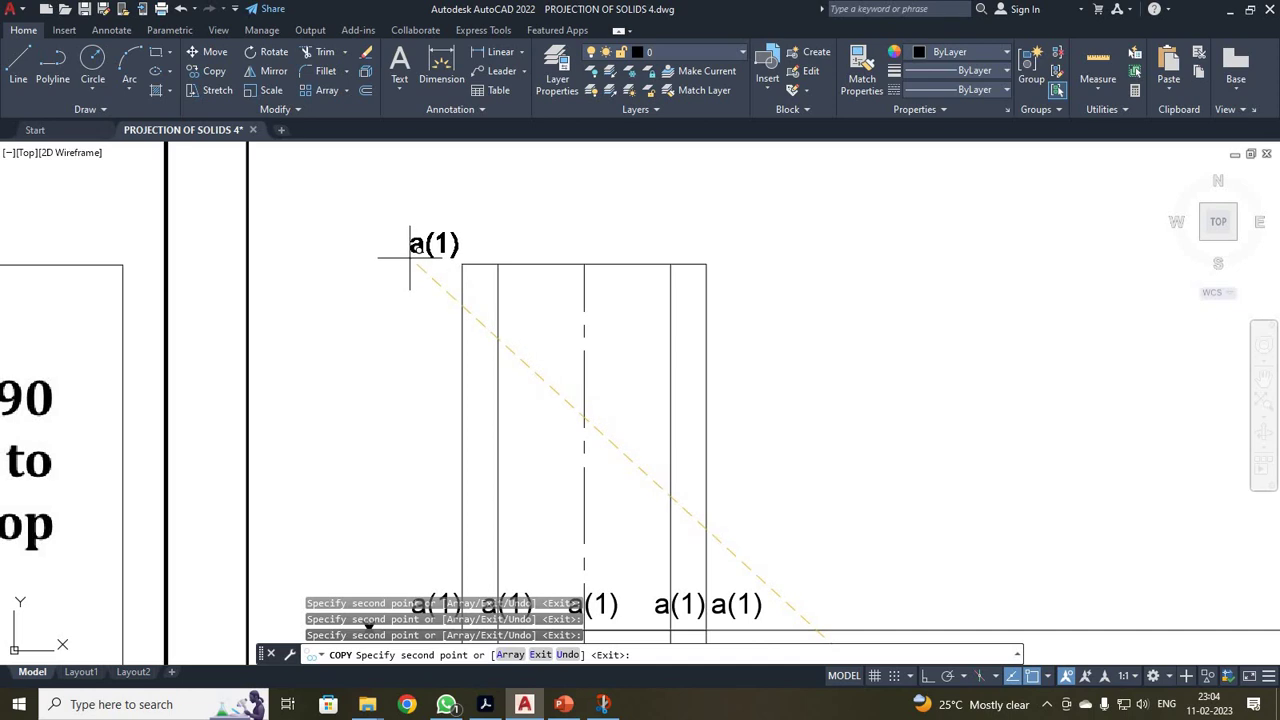
{"action": "left_click", "coordinate": [409, 257]}
{"action": "left_click", "coordinate": [482, 257]}
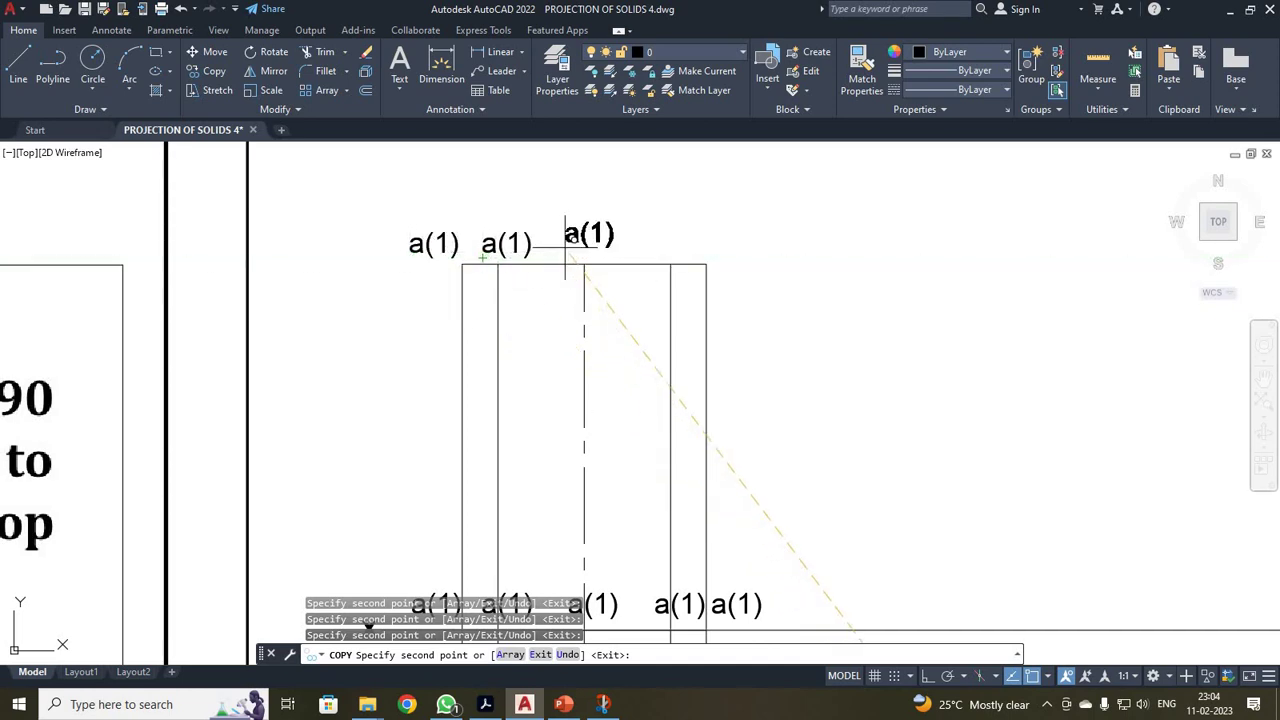
{"action": "left_click", "coordinate": [566, 256]}
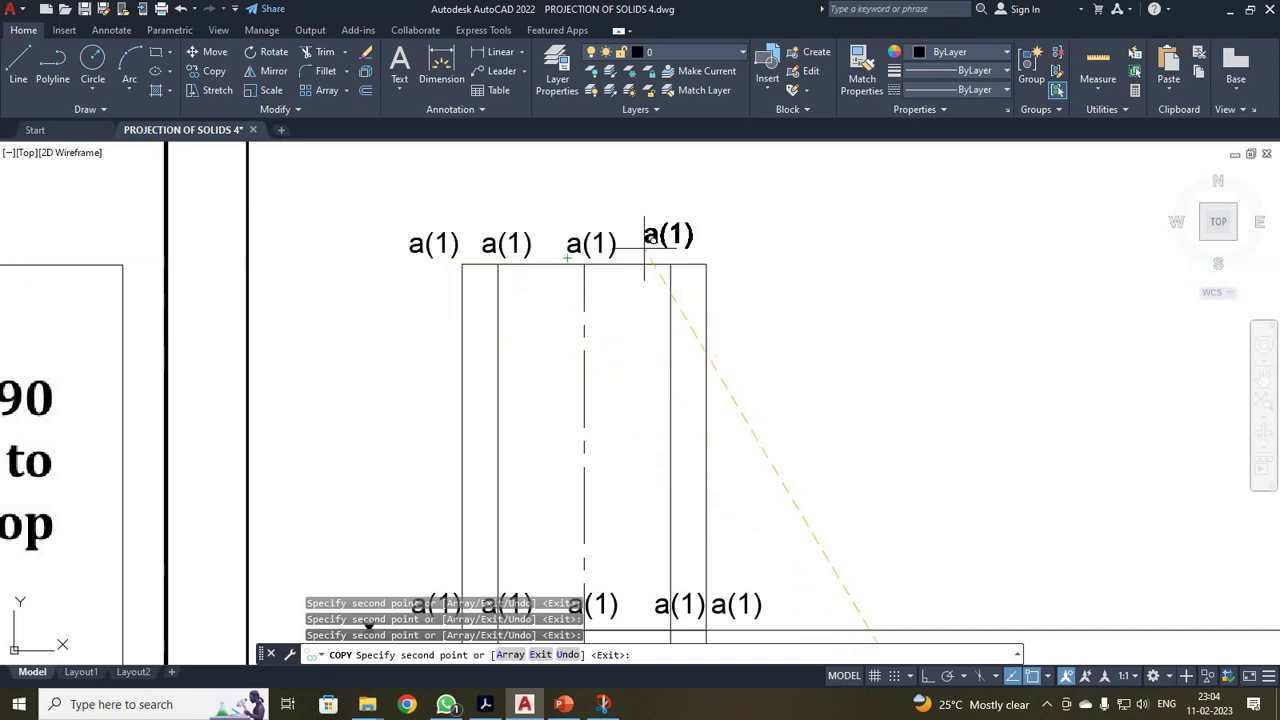
{"action": "left_click", "coordinate": [646, 258]}
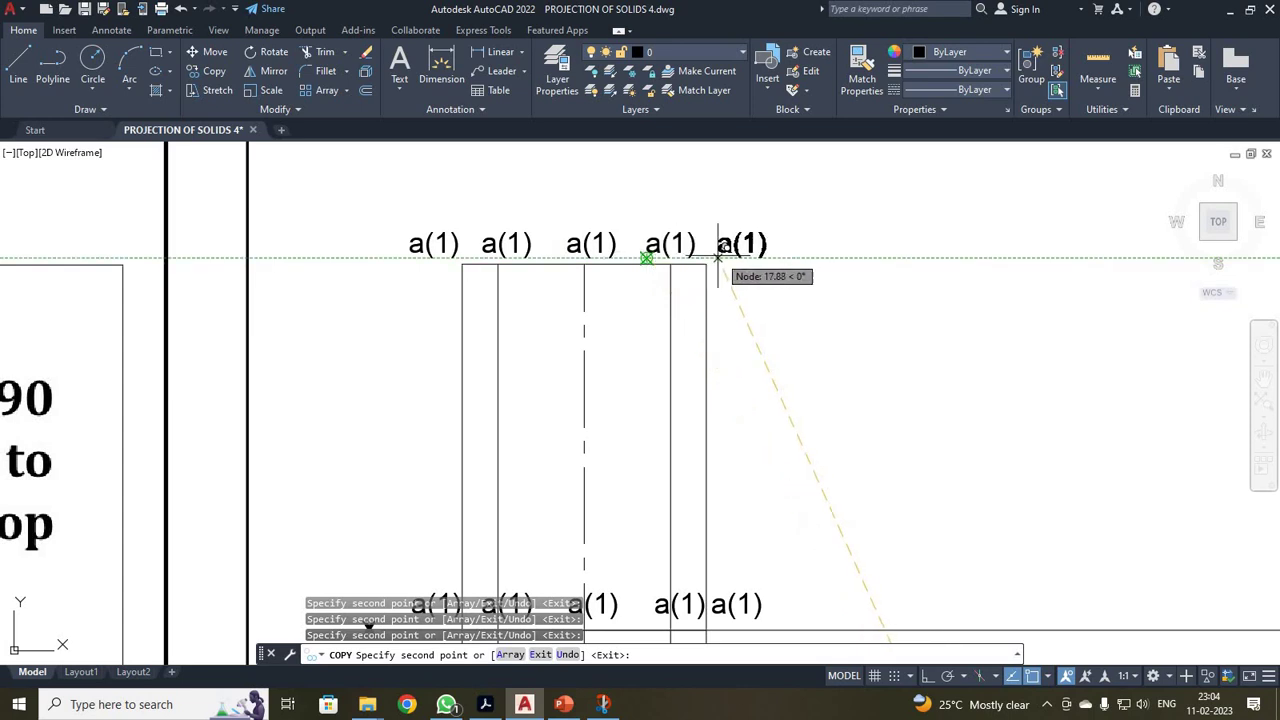
{"action": "left_click", "coordinate": [717, 257]}
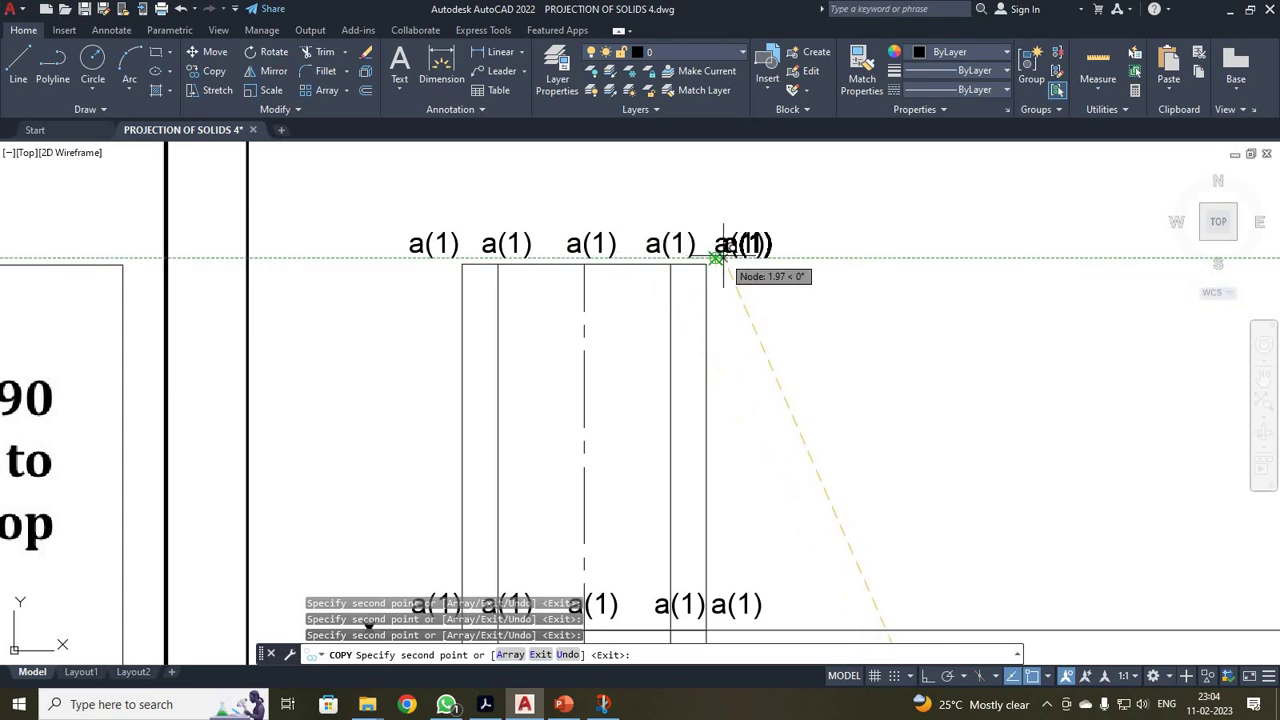
{"action": "key", "text": "Escape"}
Step: Change the label at the circle's lower-left division point to b(2)
{"action": "scroll", "coordinate": [560, 410], "scroll_direction": "down", "scroll_amount": 5}
{"action": "scroll", "coordinate": [600, 420], "scroll_direction": "up", "scroll_amount": 6}
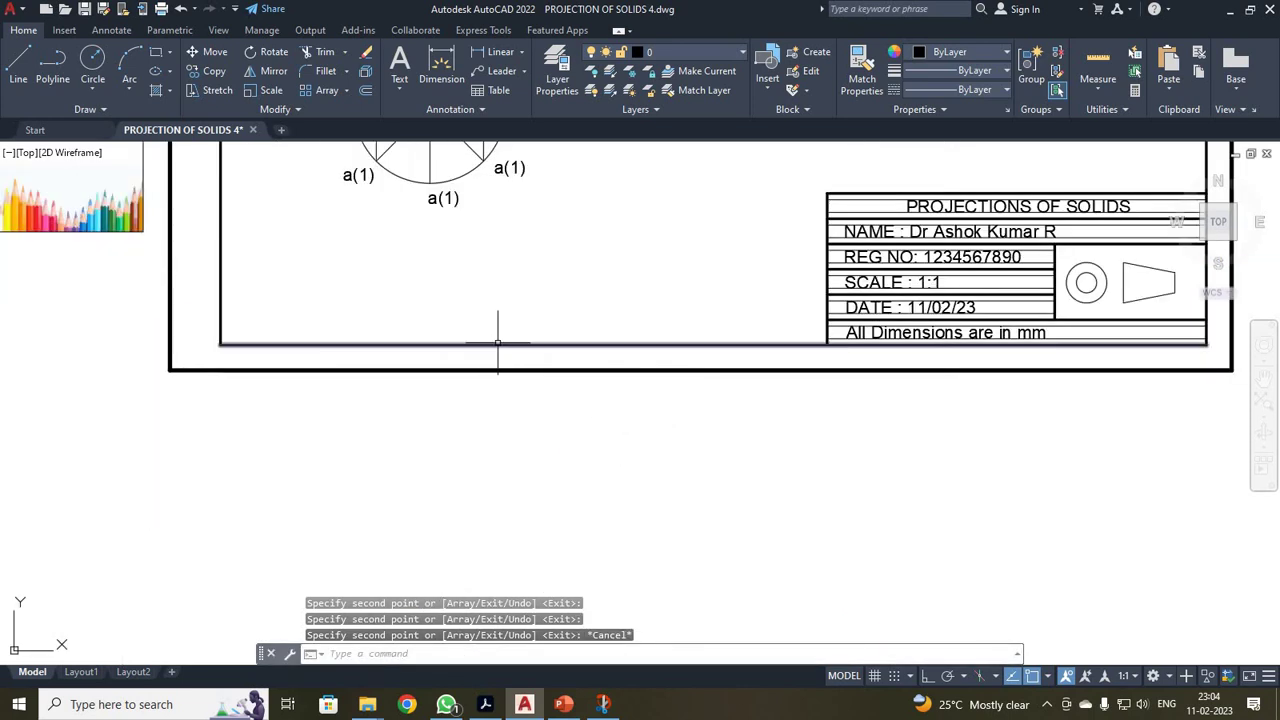
{"action": "scroll", "coordinate": [551, 377], "scroll_direction": "down", "scroll_amount": 3}
{"action": "type", "text": "z"}
{"action": "key", "text": "Return"}
{"action": "type", "text": "w"}
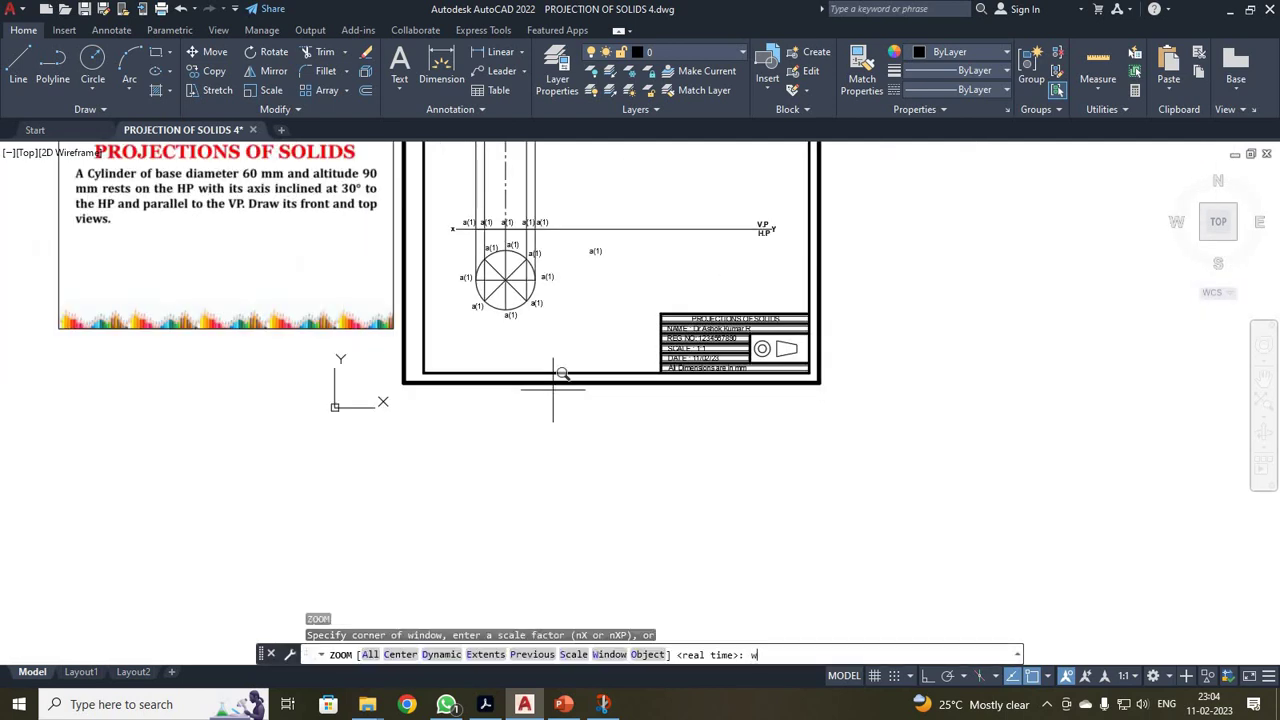
{"action": "key", "text": "Return"}
{"action": "left_click", "coordinate": [453, 238]}
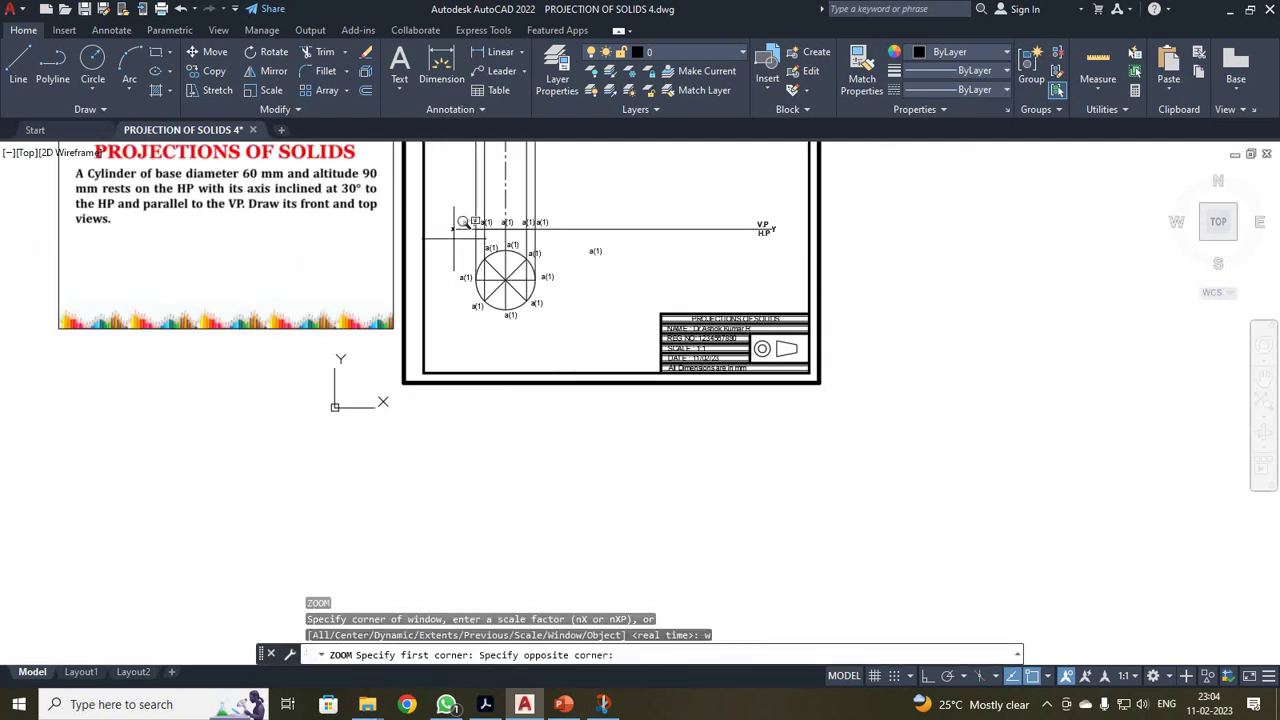
{"action": "left_click", "coordinate": [592, 316]}
{"action": "scroll", "coordinate": [520, 420], "scroll_direction": "down", "scroll_amount": 2}
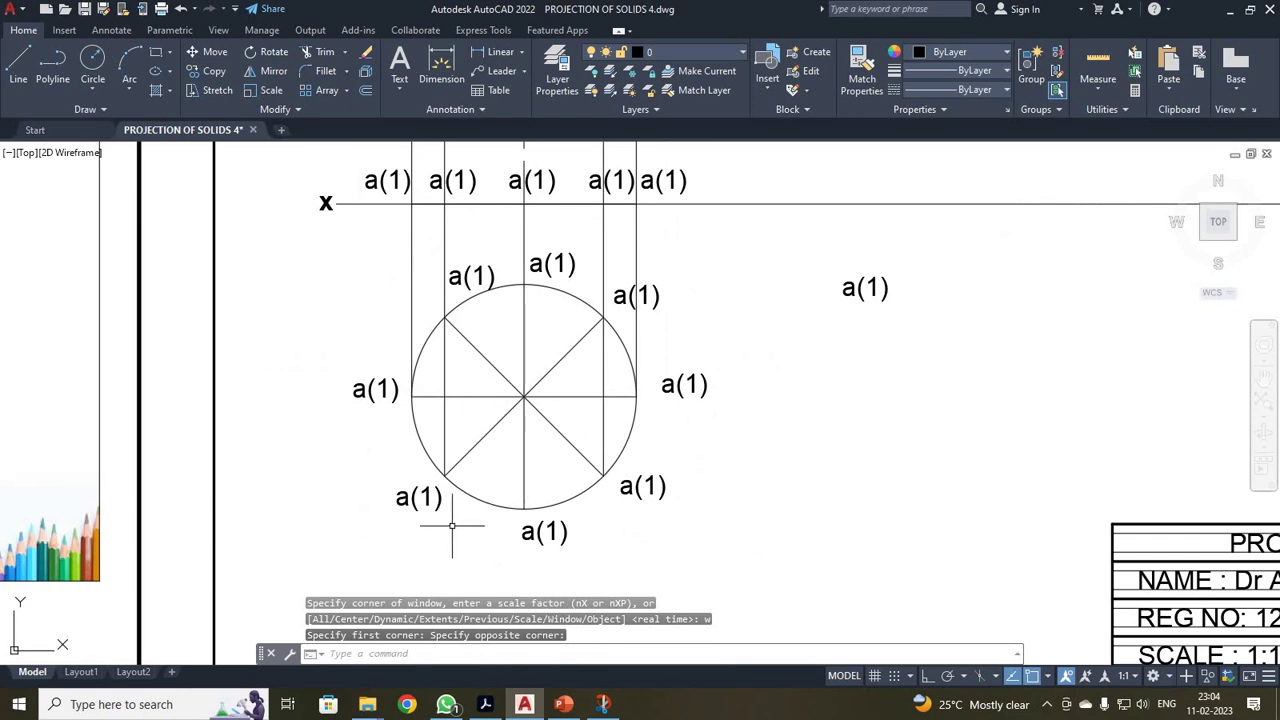
{"action": "left_click", "coordinate": [420, 494]}
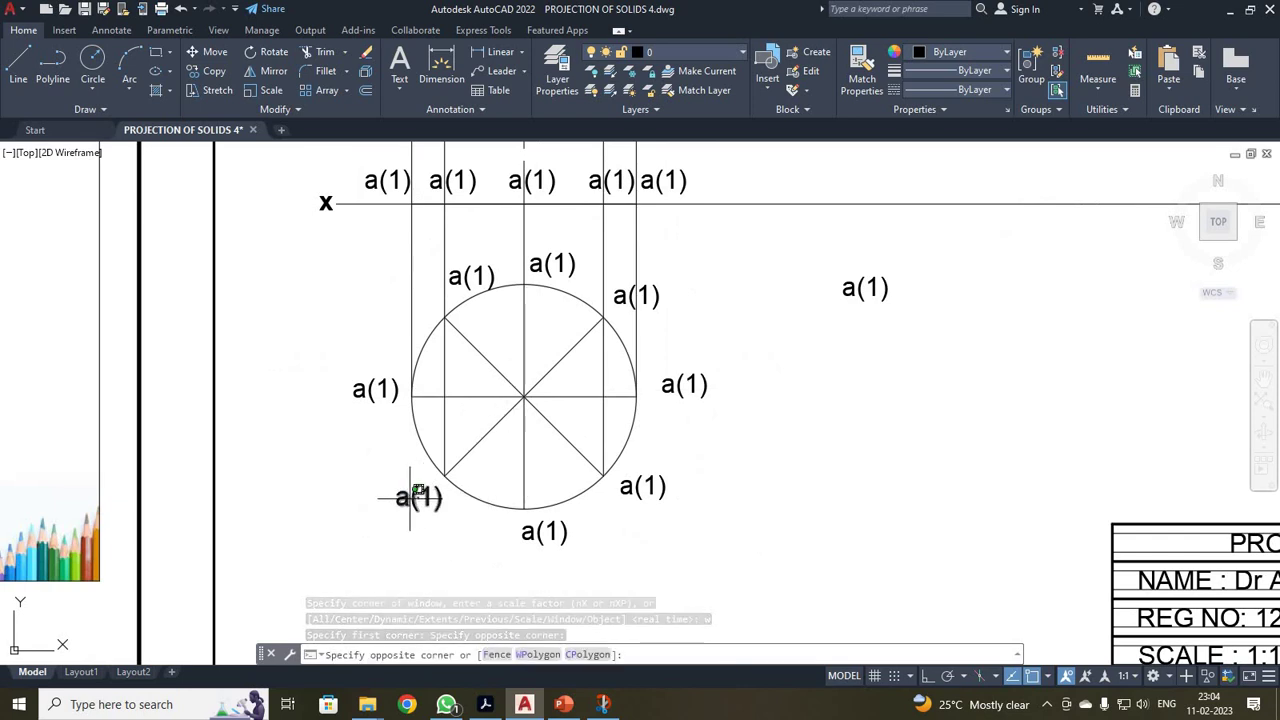
{"action": "double_click", "coordinate": [418, 494]}
{"action": "left_click_drag", "start_coordinate": [398, 502], "coordinate": [432, 502]}
{"action": "type", "text": "b("}
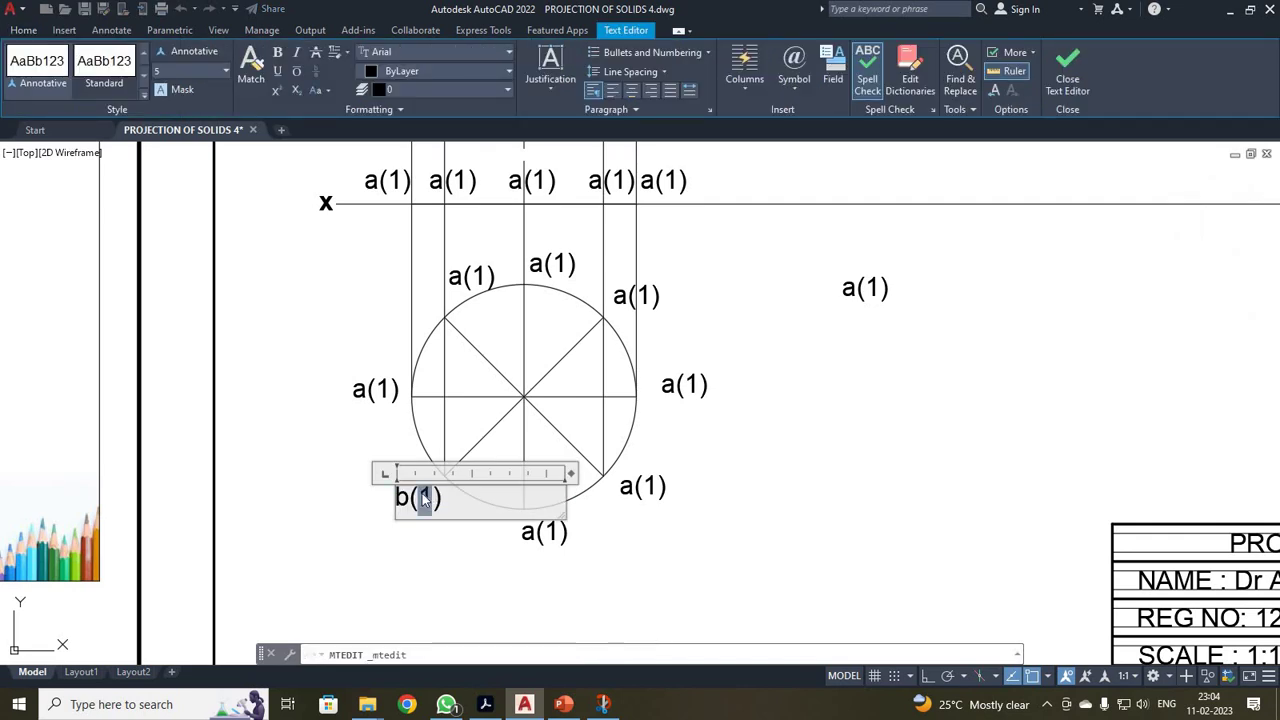
{"action": "type", "text": "2"}
{"action": "left_click", "coordinate": [530, 563]}
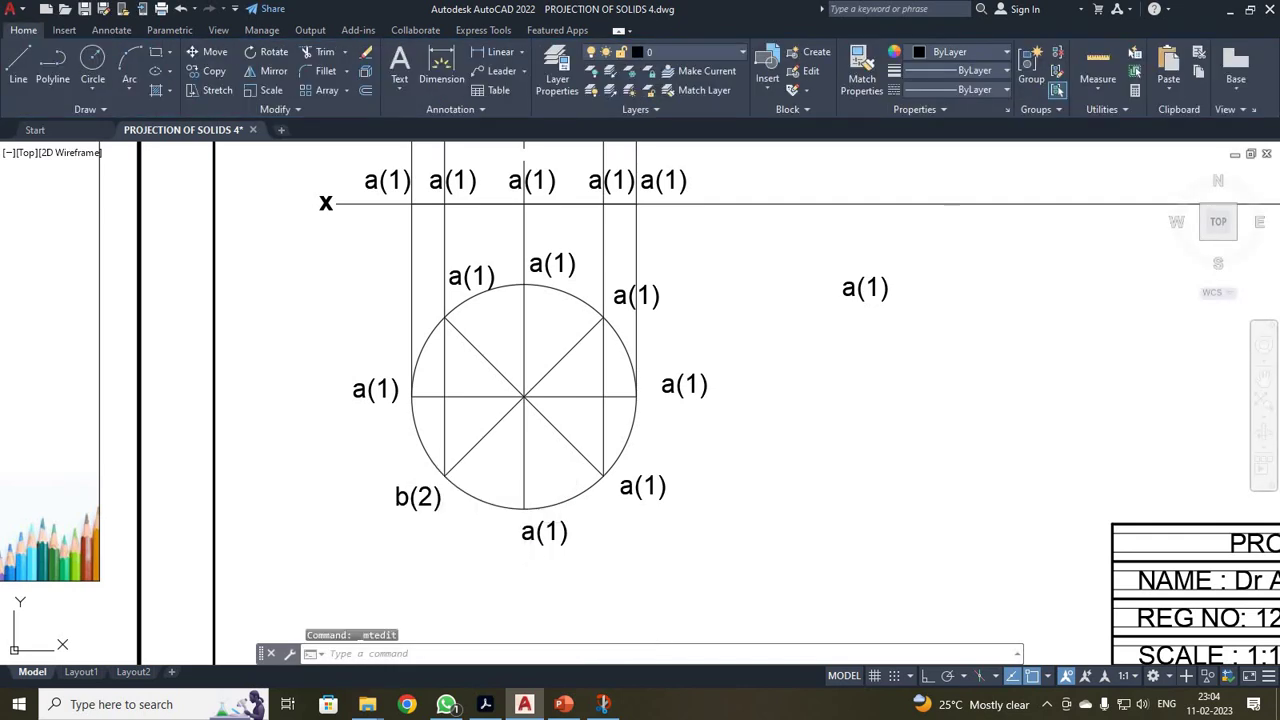
Step: Change the label at the circle's bottom division point to c(3)
{"action": "double_click", "coordinate": [527, 531]}
{"action": "left_click_drag", "start_coordinate": [521, 535], "coordinate": [537, 541]}
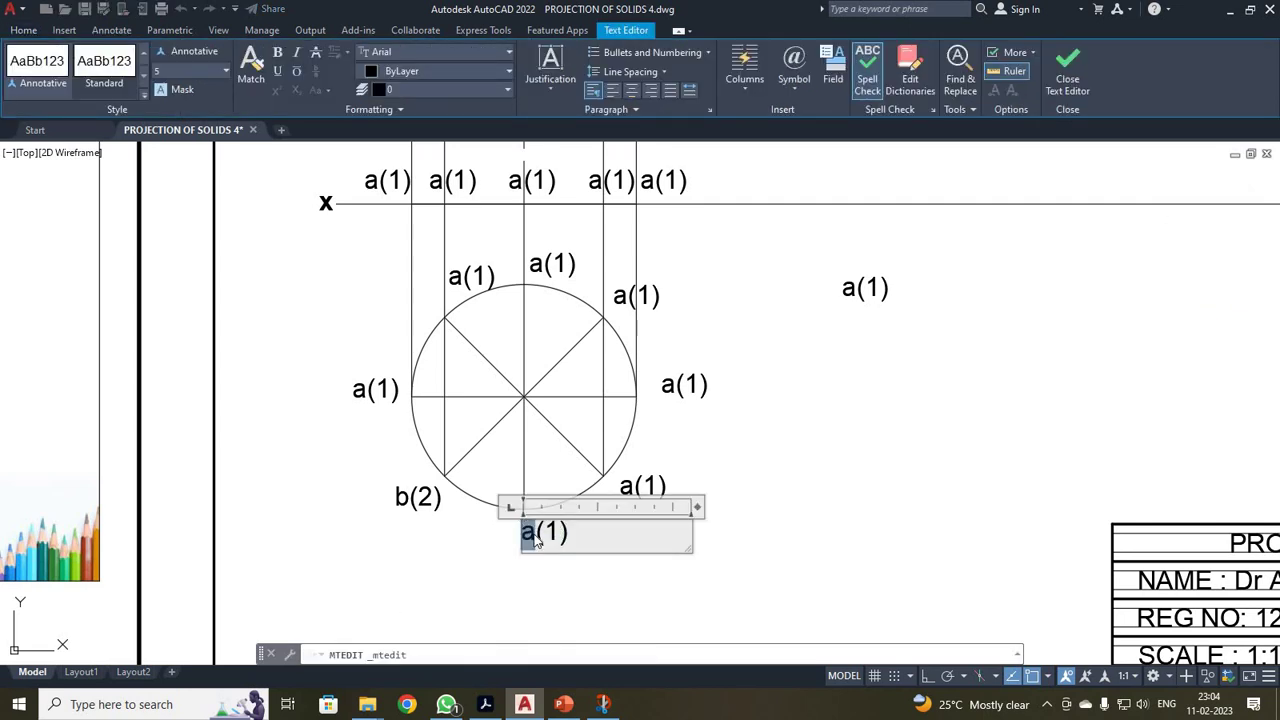
{"action": "type", "text": "c"}
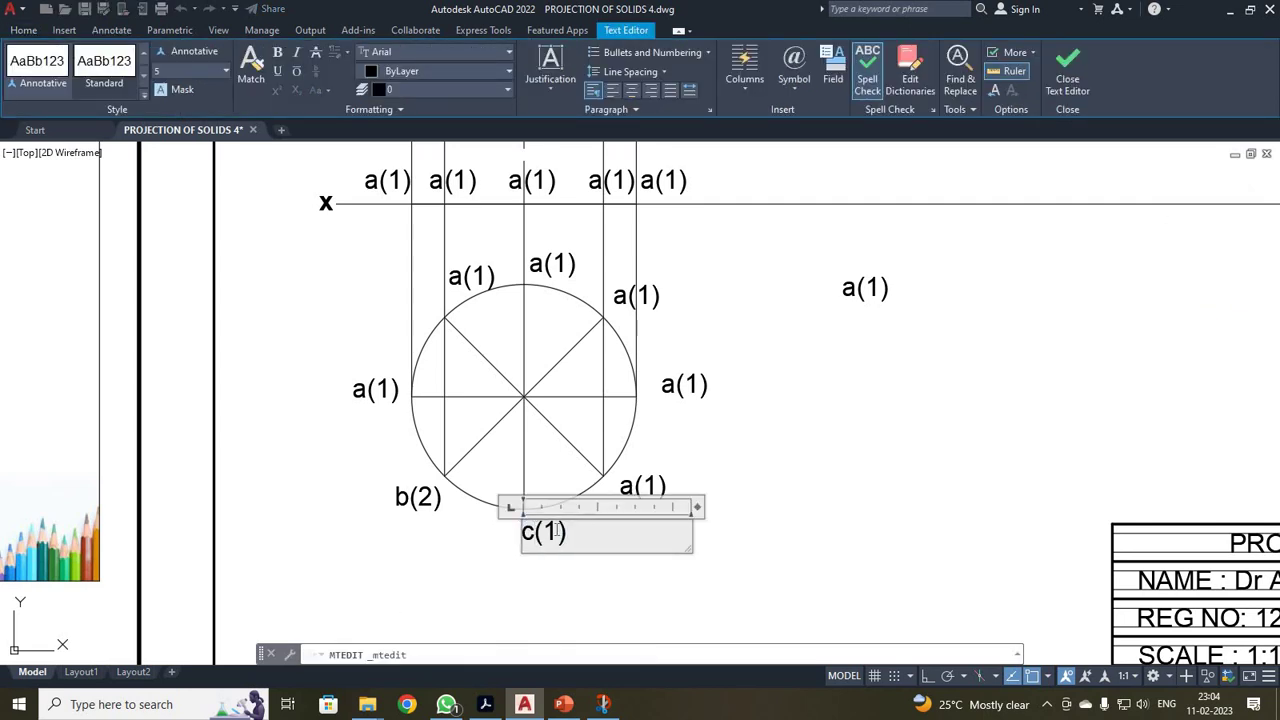
{"action": "left_click_drag", "start_coordinate": [546, 531], "coordinate": [557, 533]}
{"action": "type", "text": "3"}
{"action": "left_click", "coordinate": [1068, 70]}
Step: Change the label at the circle's lower-right division point to d(4)
{"action": "double_click", "coordinate": [625, 480]}
{"action": "left_click_drag", "start_coordinate": [620, 486], "coordinate": [656, 488]}
{"action": "type", "text": "d("}
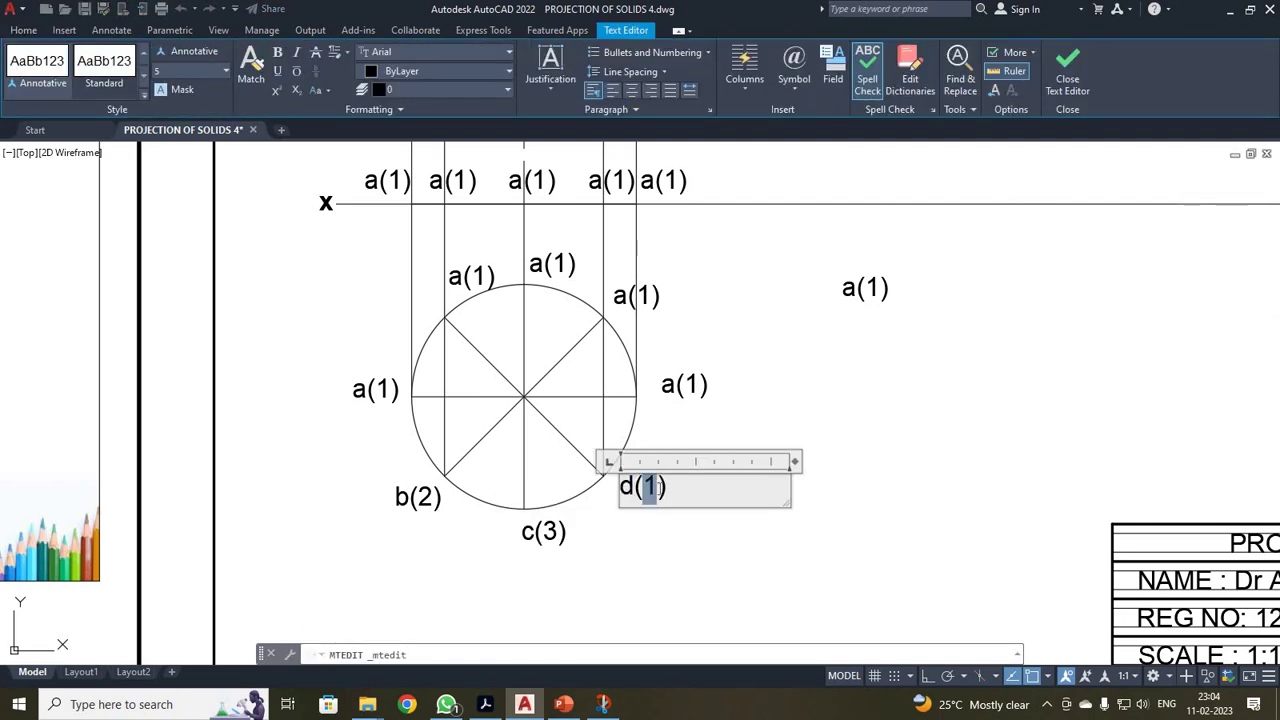
{"action": "type", "text": "4"}
{"action": "left_click", "coordinate": [1068, 72]}
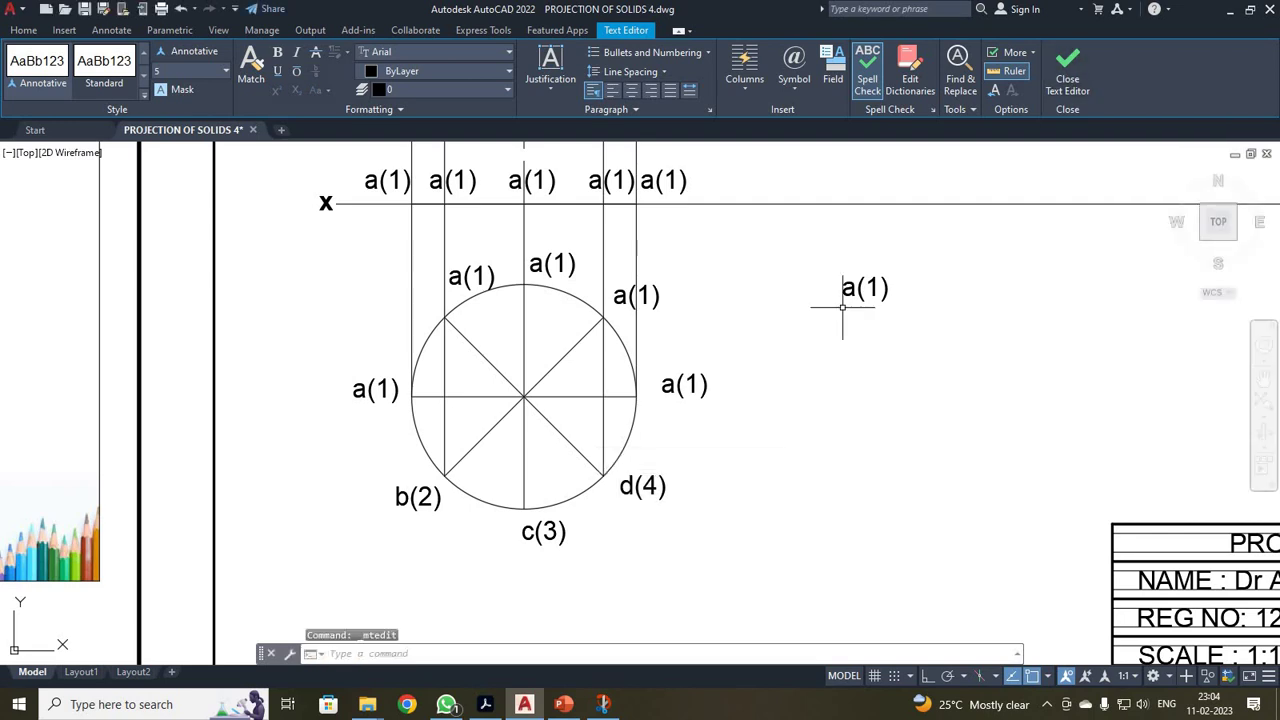
Step: Change the label at the right end of the circle's horizontal diameter to e(5)
{"action": "left_click", "coordinate": [672, 388]}
{"action": "double_click", "coordinate": [673, 390]}
{"action": "left_click_drag", "start_coordinate": [661, 388], "coordinate": [700, 390]}
{"action": "type", "text": "e(5"}
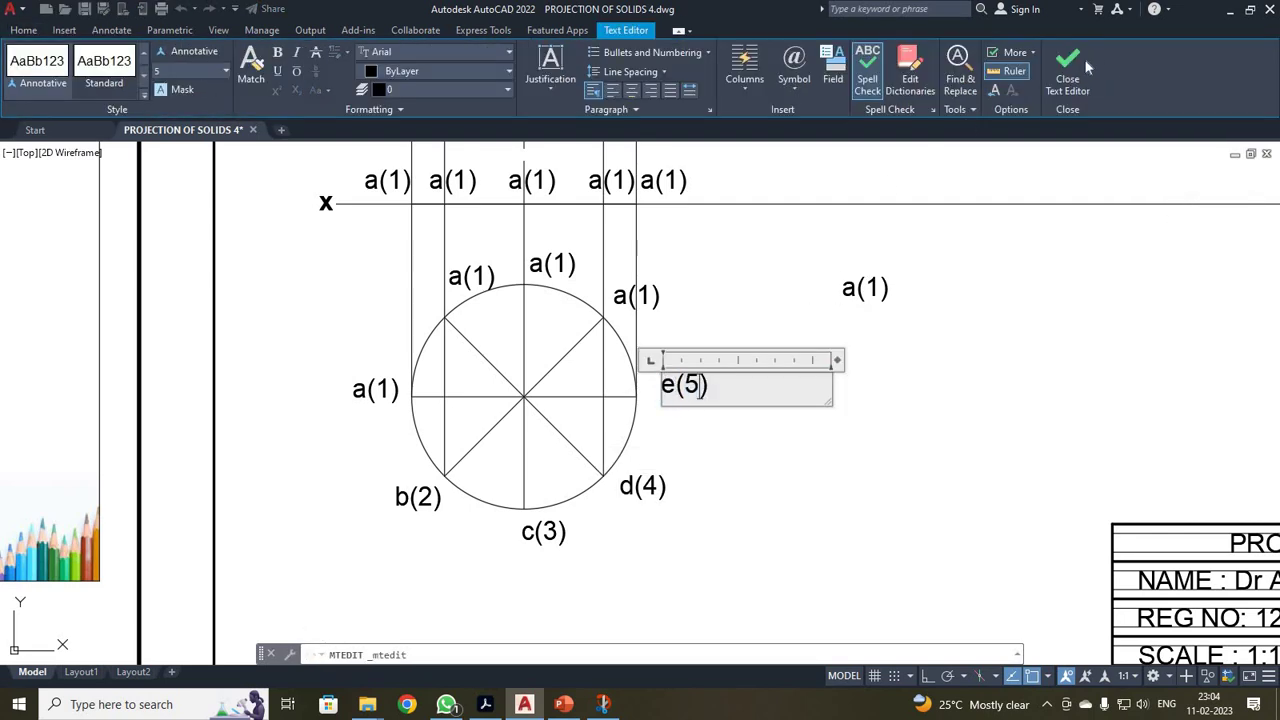
{"action": "left_click", "coordinate": [1068, 72]}
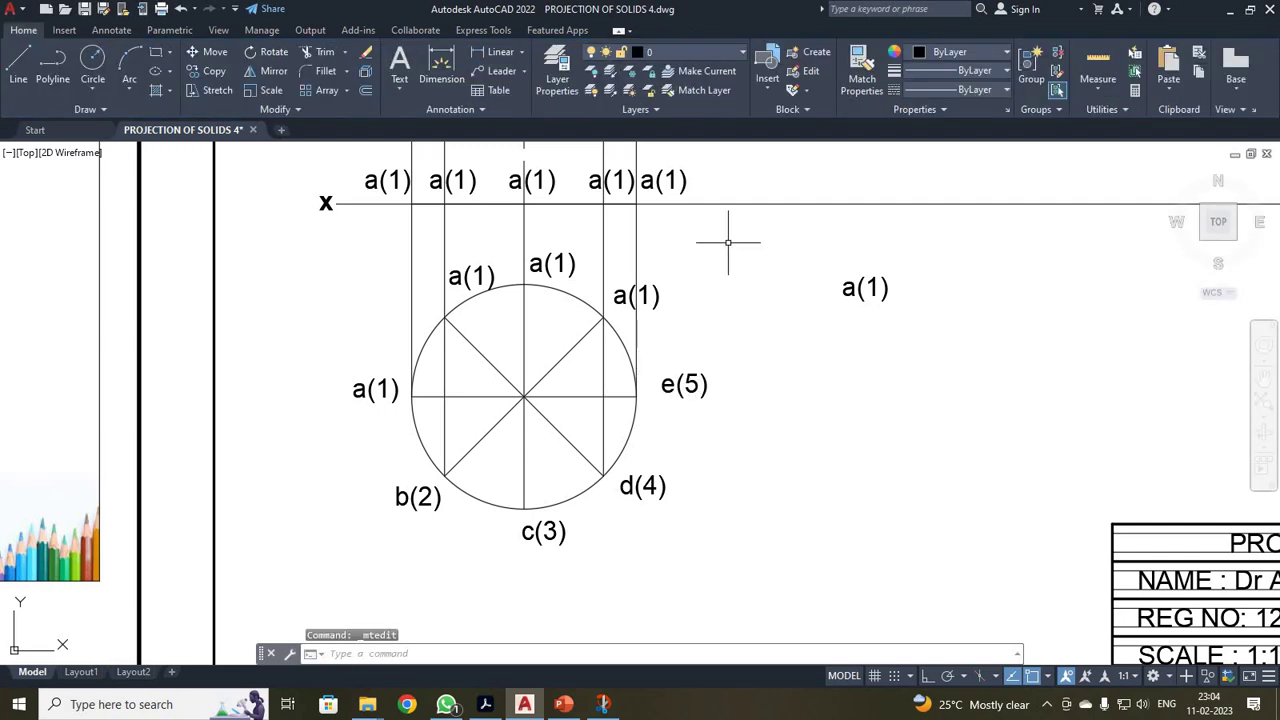
Step: Change the label at the circle's upper-right division point to f(6)
{"action": "double_click", "coordinate": [614, 296]}
{"action": "left_click_drag", "start_coordinate": [613, 296], "coordinate": [644, 297]}
{"action": "type", "text": "f("}
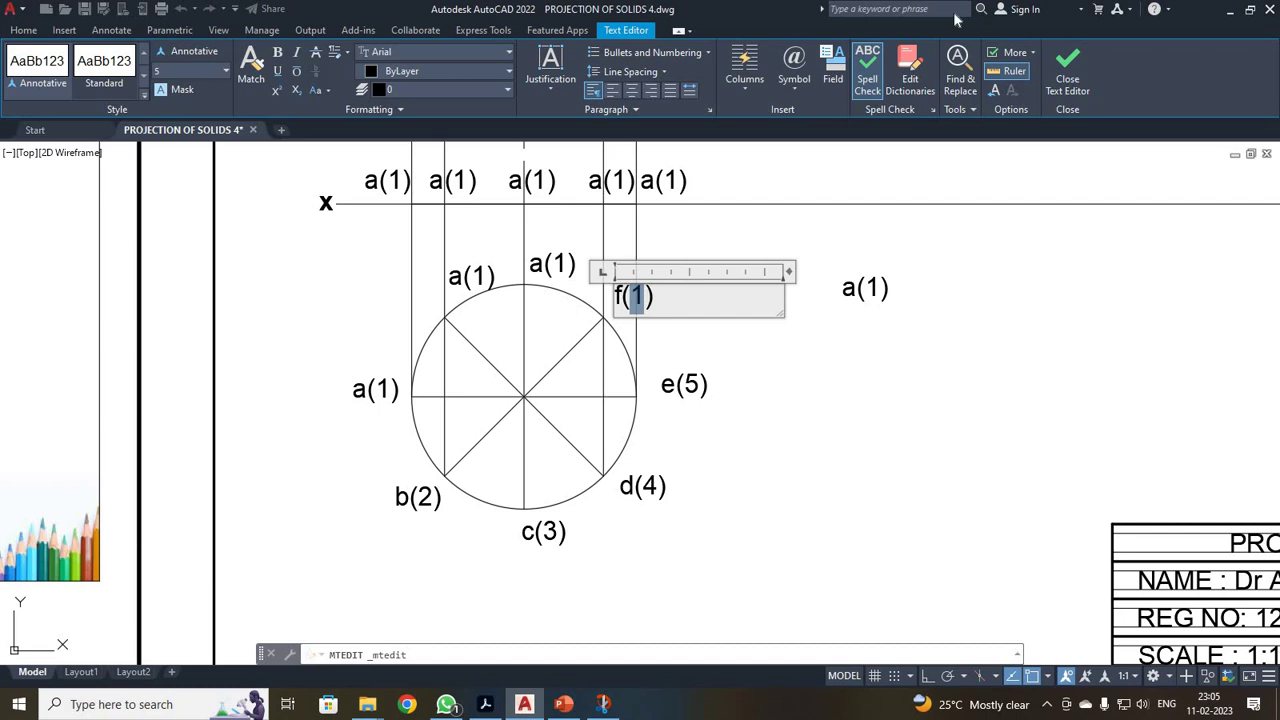
{"action": "type", "text": "6"}
{"action": "left_click", "coordinate": [1068, 72]}
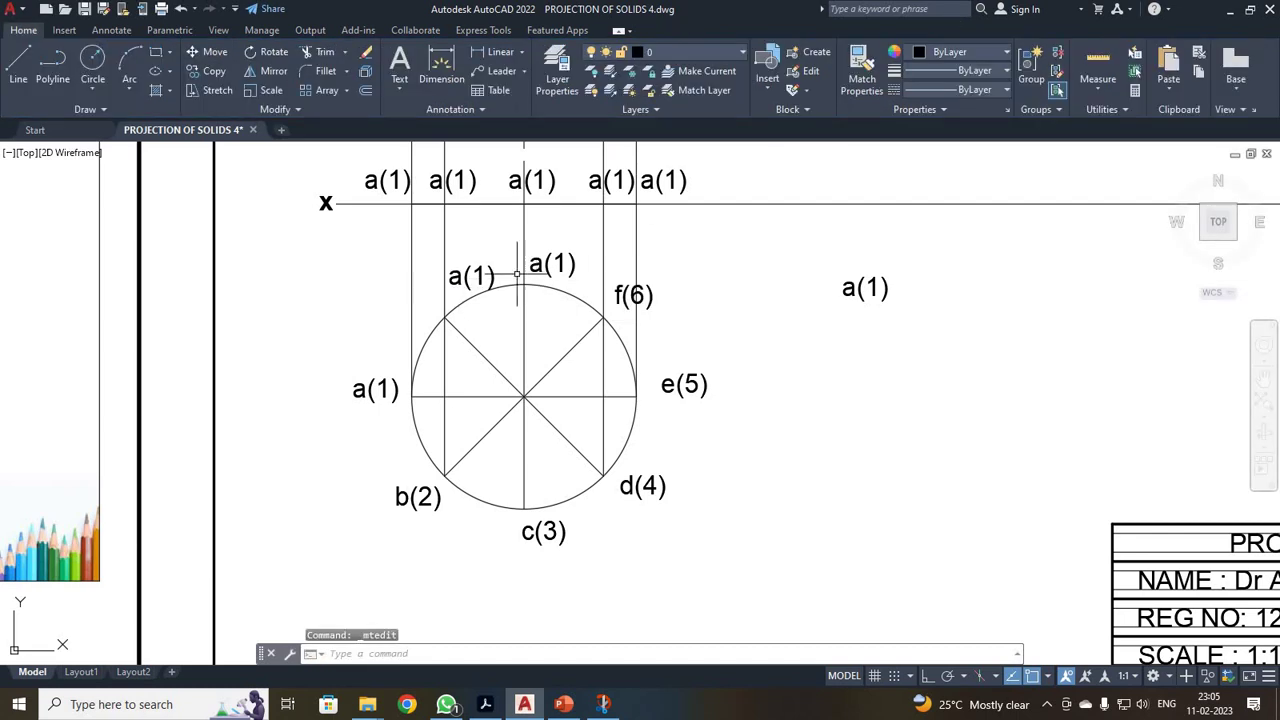
Step: Change the label at the circle's top division point to g(7)
{"action": "left_click", "coordinate": [517, 273]}
{"action": "left_click", "coordinate": [536, 262]}
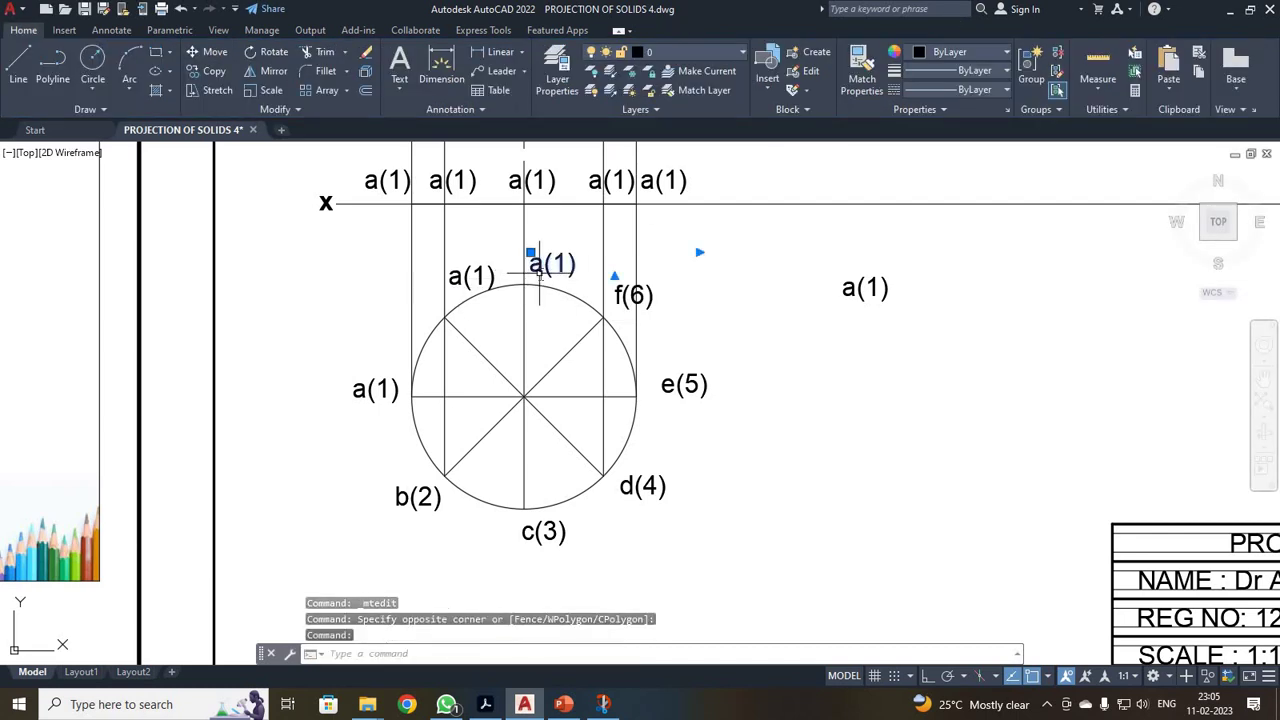
{"action": "double_click", "coordinate": [531, 260]}
{"action": "left_click_drag", "start_coordinate": [542, 264], "coordinate": [528, 280]}
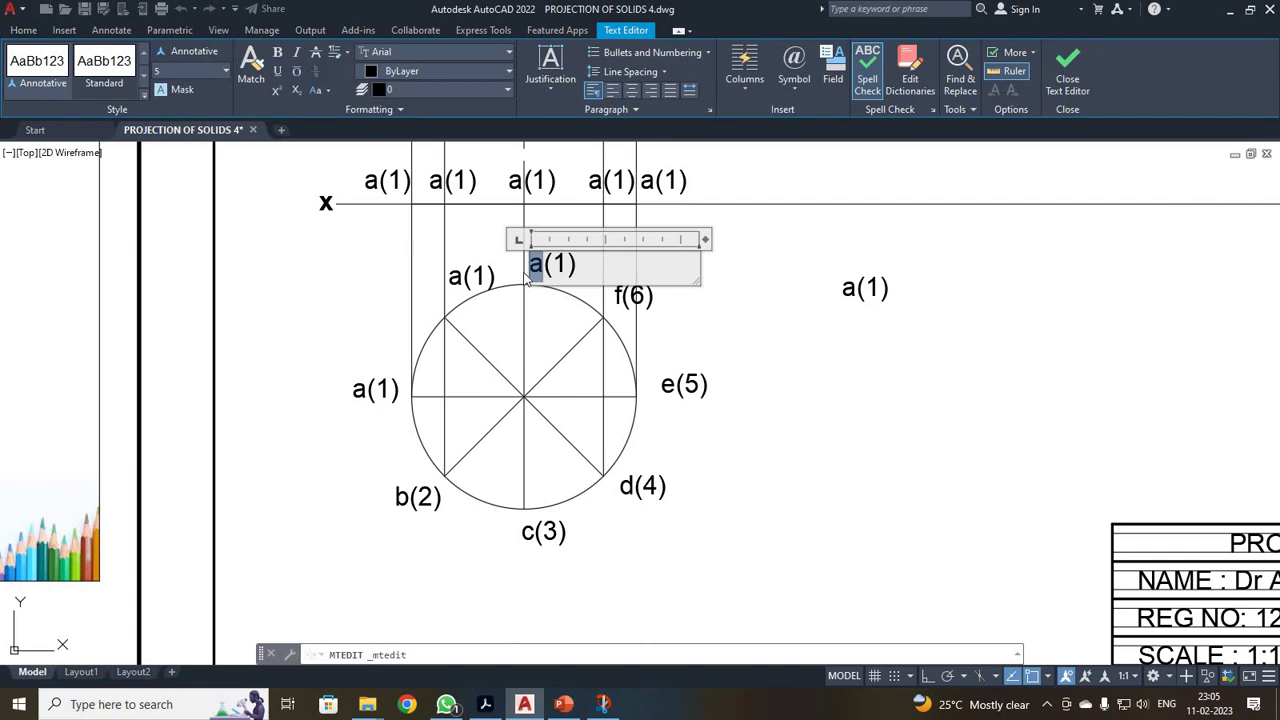
{"action": "type", "text": "g"}
{"action": "double_click", "coordinate": [561, 265]}
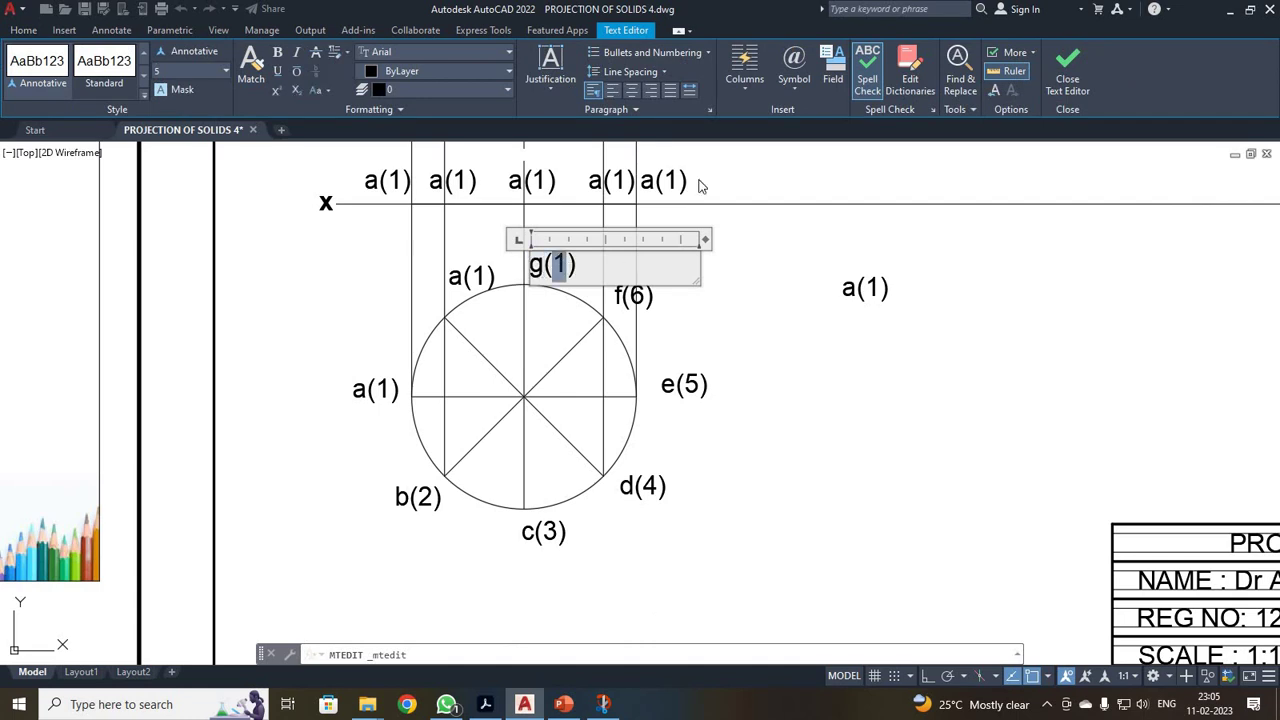
{"action": "type", "text": "7"}
{"action": "left_click", "coordinate": [1067, 70]}
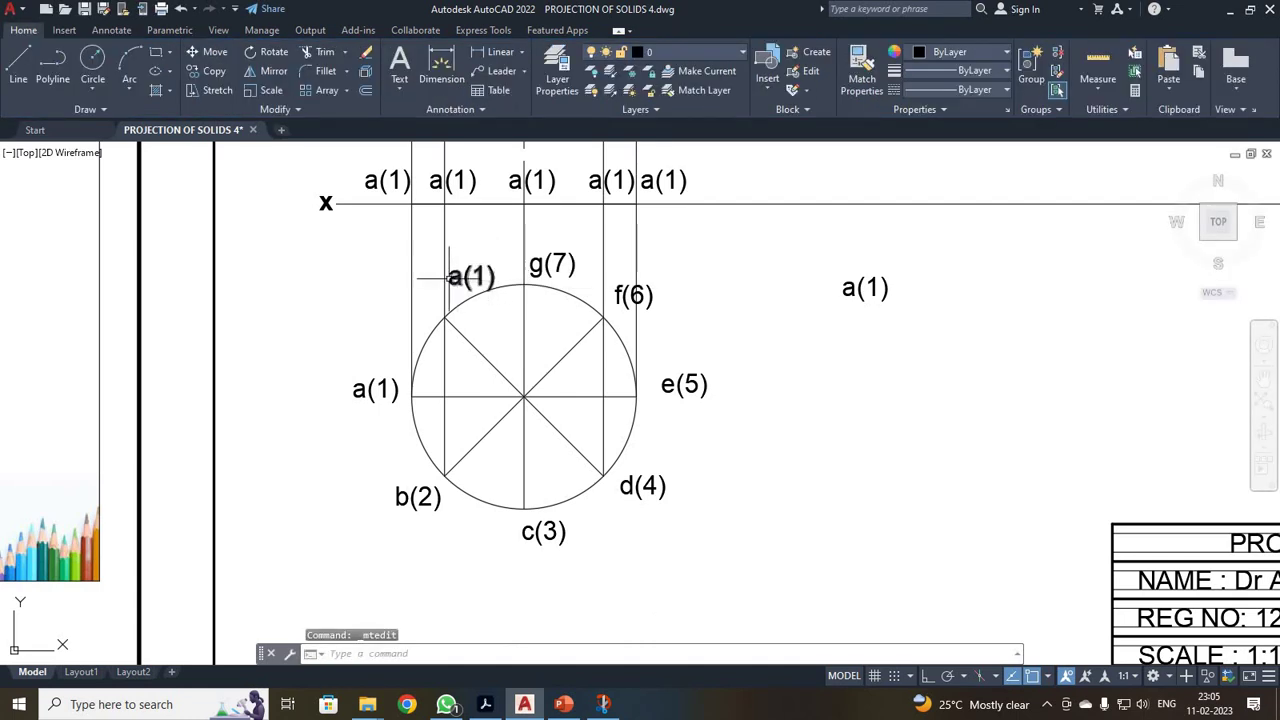
Step: Change the label at the circle's upper-left division point to h(8)
{"action": "double_click", "coordinate": [449, 277]}
{"action": "double_click", "coordinate": [457, 280]}
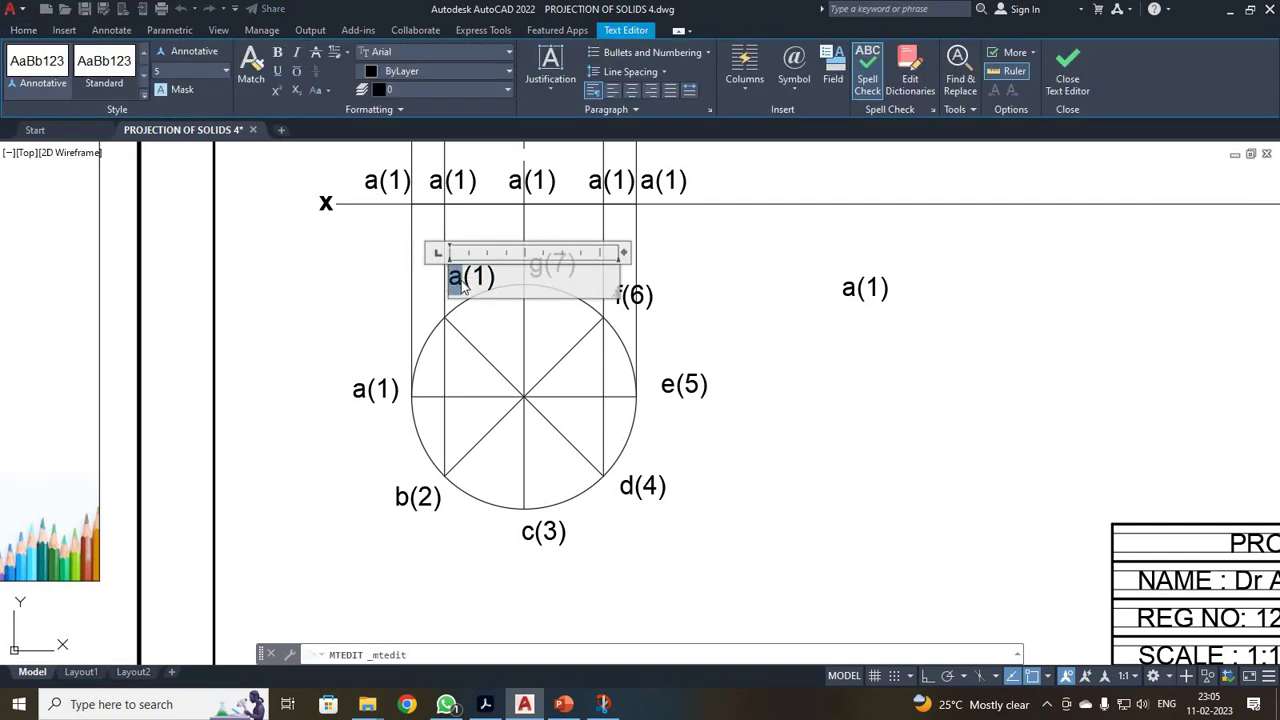
{"action": "type", "text": "h"}
{"action": "double_click", "coordinate": [480, 279]}
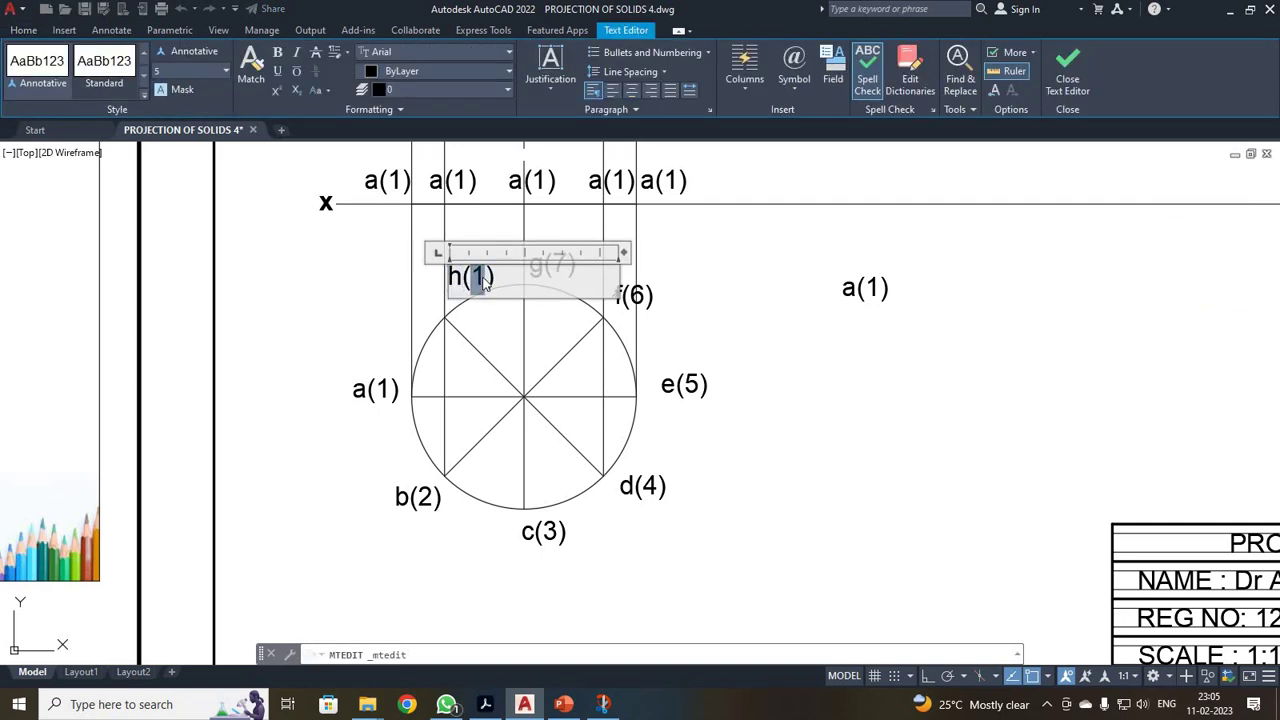
{"action": "type", "text": "8"}
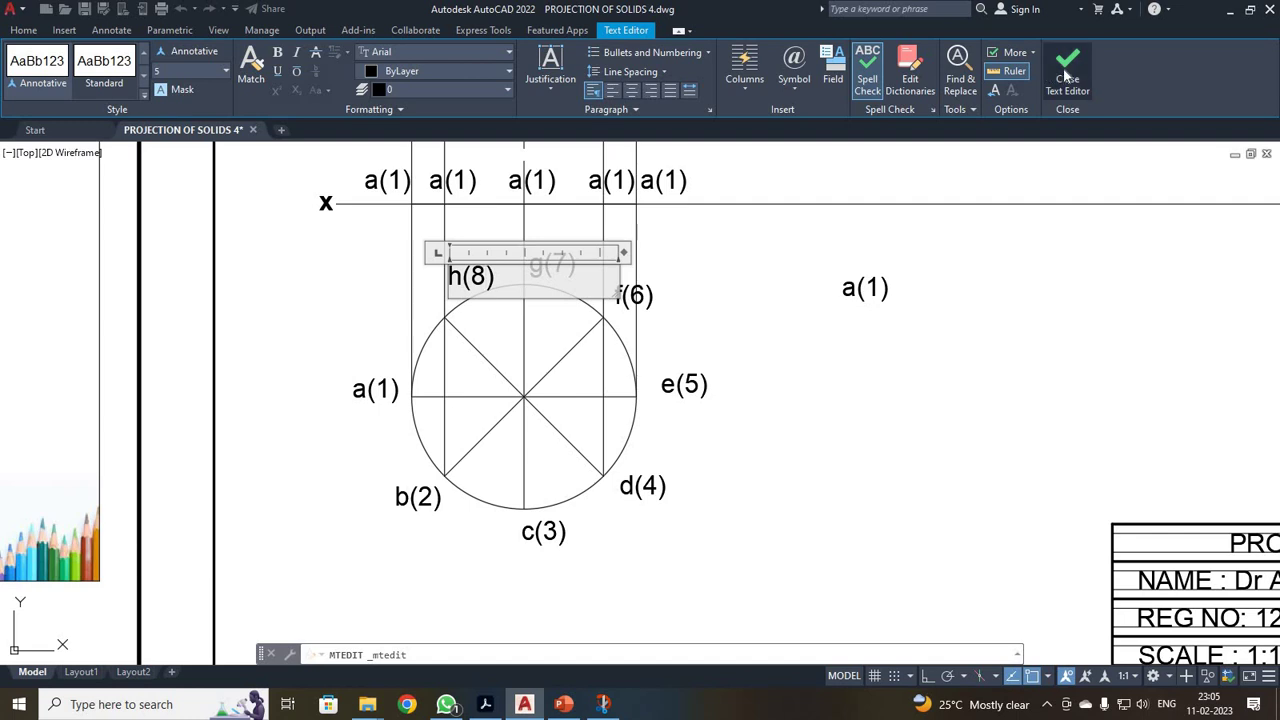
{"action": "left_click", "coordinate": [1067, 72]}
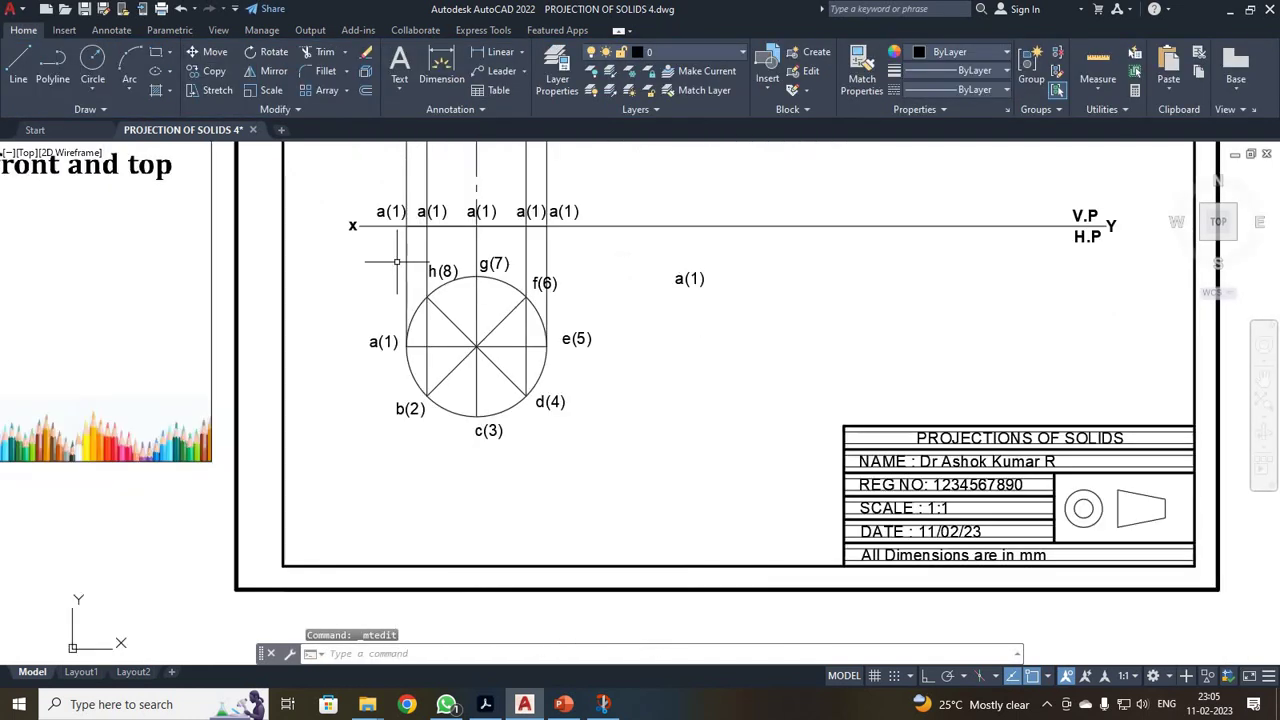
Step: Change the label above the XY line at the leftmost vertical line to 1'
{"action": "left_click", "coordinate": [408, 168]}
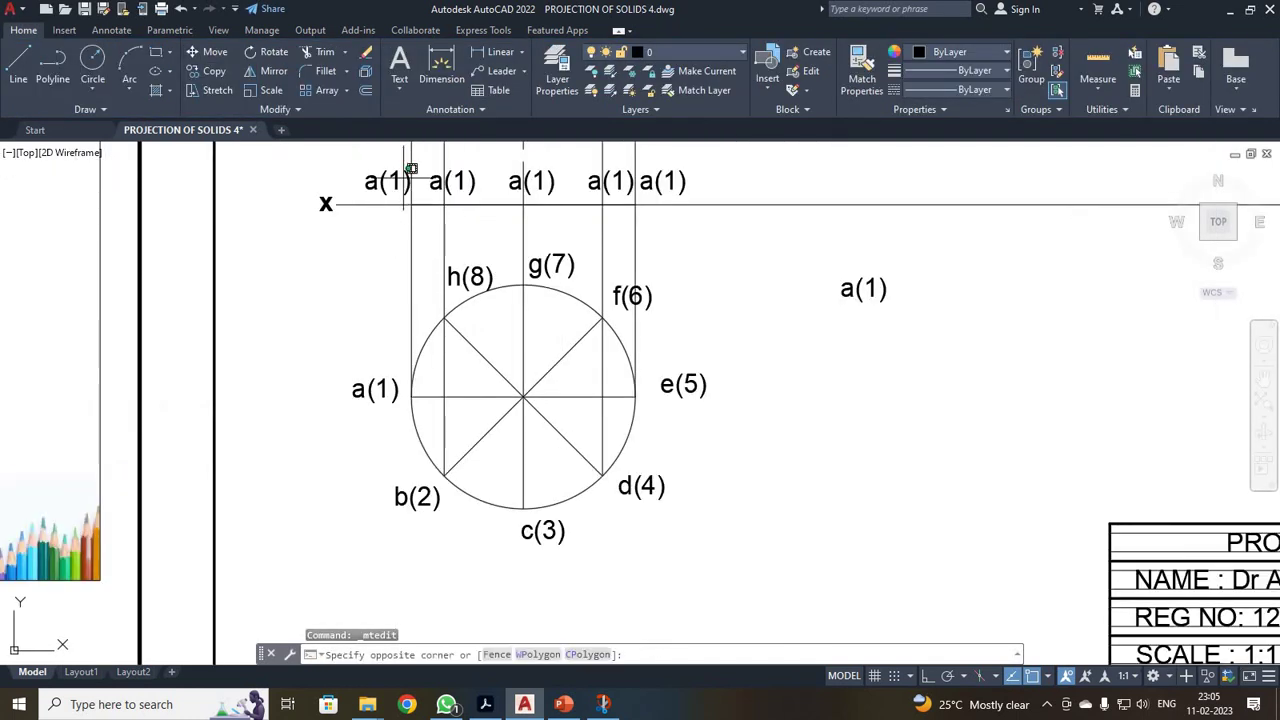
{"action": "double_click", "coordinate": [404, 180]}
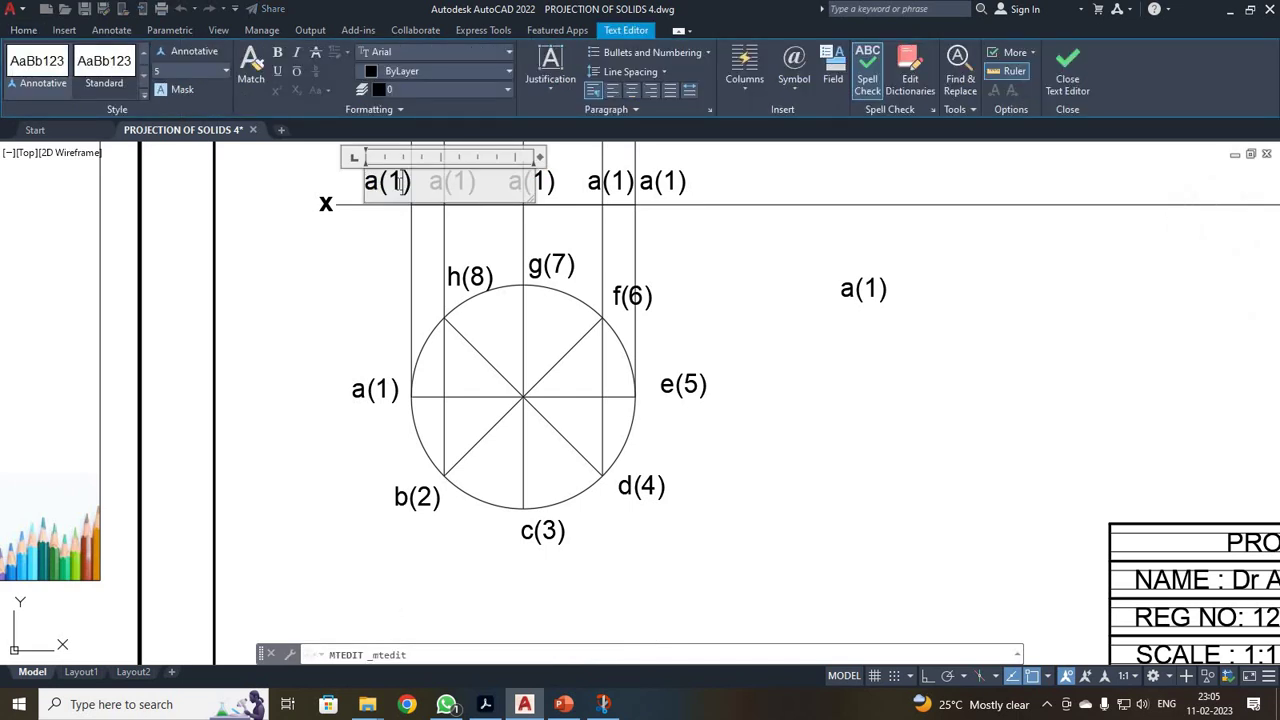
{"action": "key", "text": "ctrl+a"}
{"action": "type", "text": "1"}
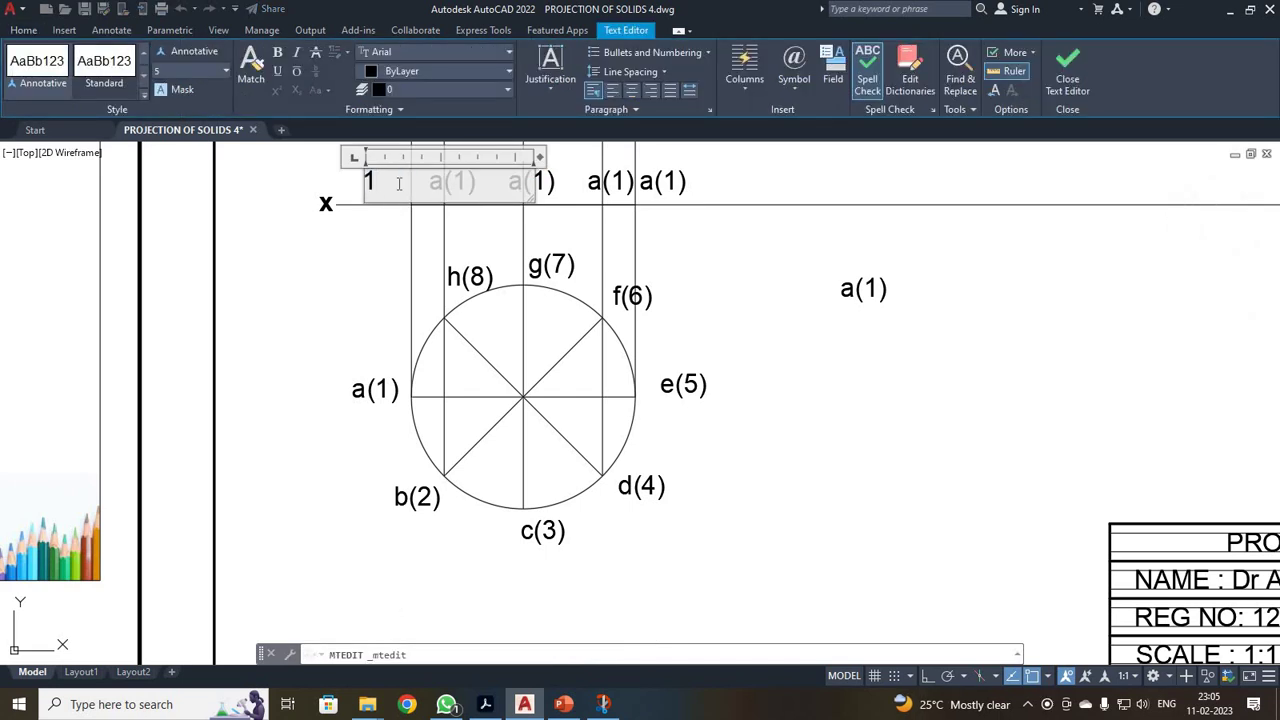
{"action": "left_click", "coordinate": [1068, 70]}
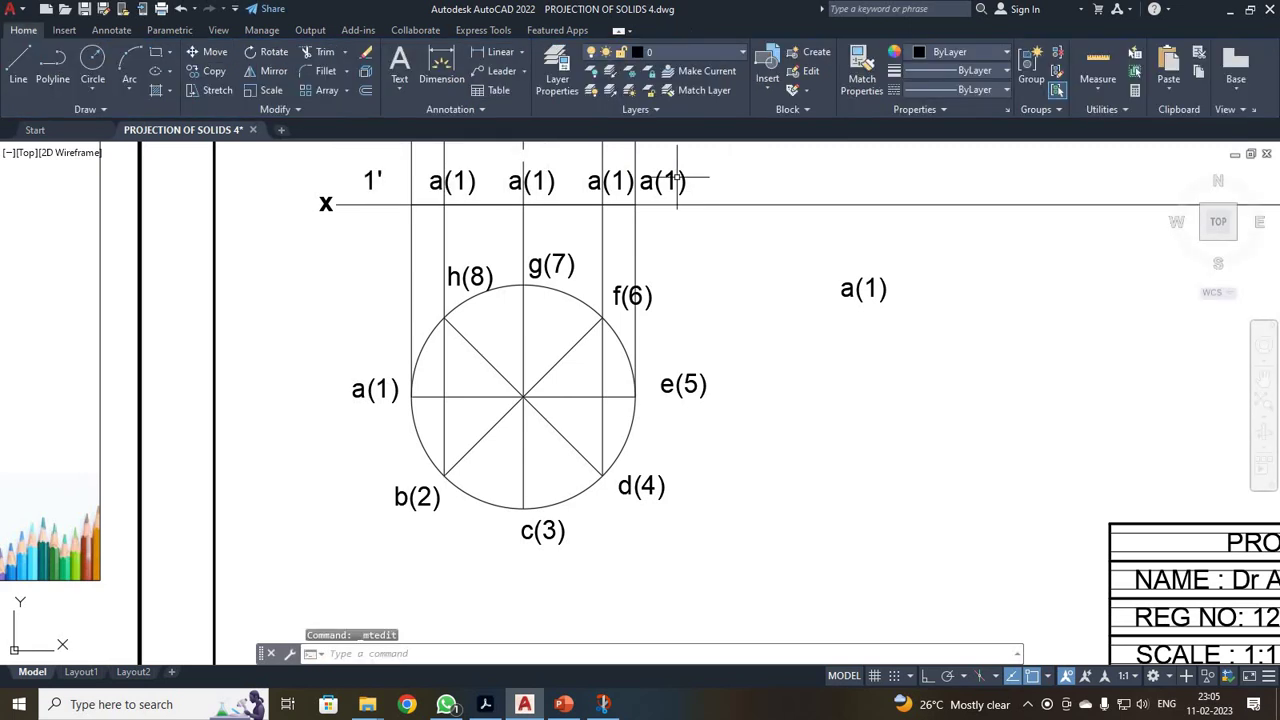
Step: Change the label above the XY line at the second vertical line to 2'(8') and copy its text for reuse
{"action": "double_click", "coordinate": [425, 181]}
{"action": "key", "text": "ctrl+a"}
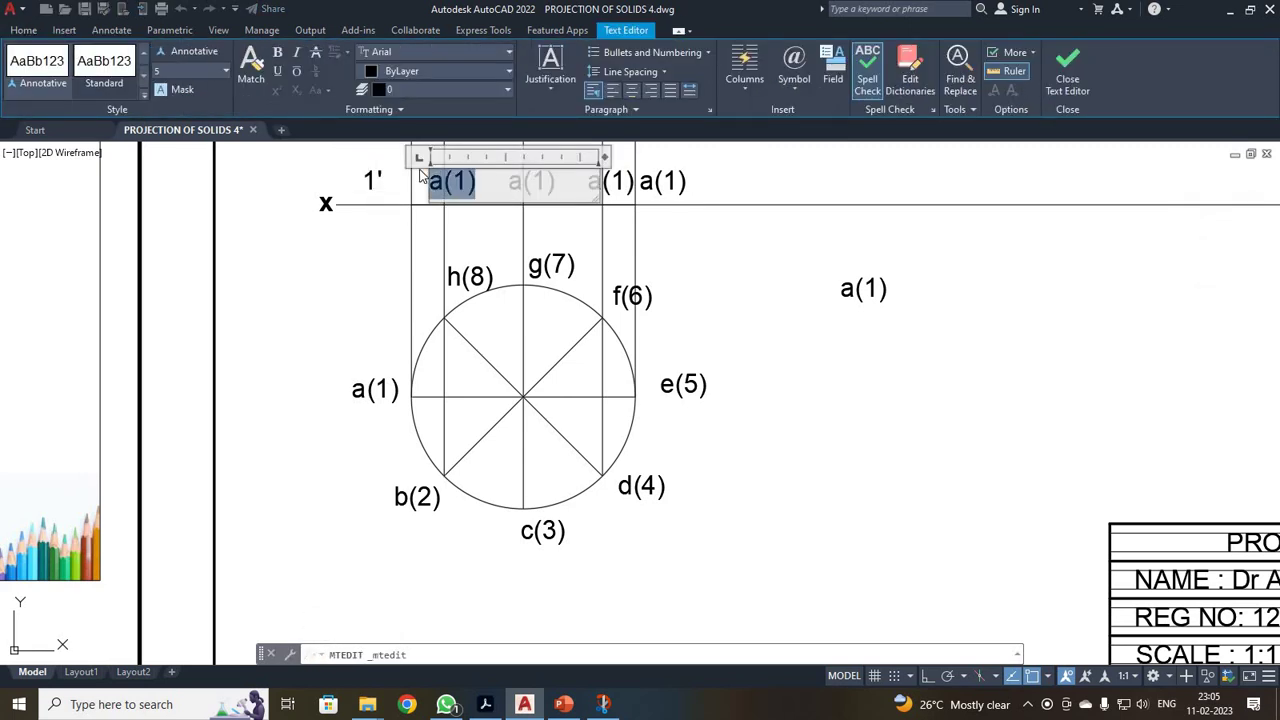
{"action": "type", "text": "2"}
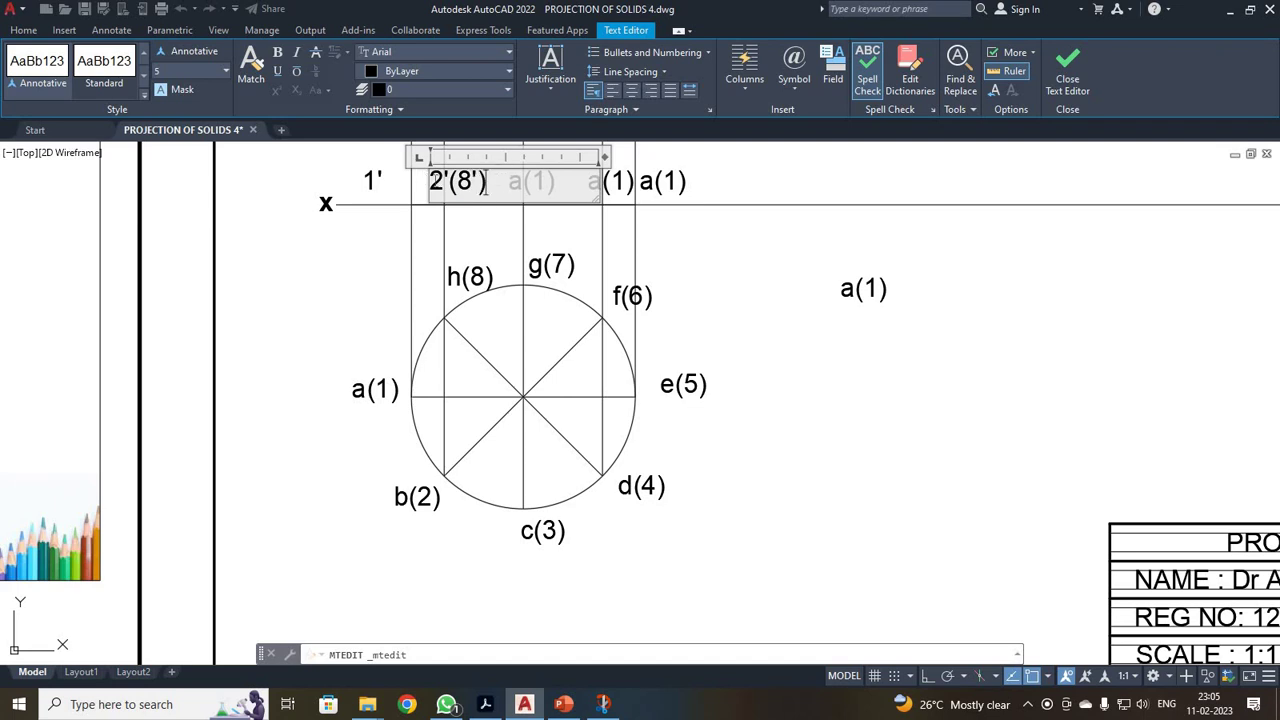
{"action": "left_click_drag", "start_coordinate": [486, 188], "coordinate": [420, 186]}
{"action": "key", "text": "ctrl+c"}
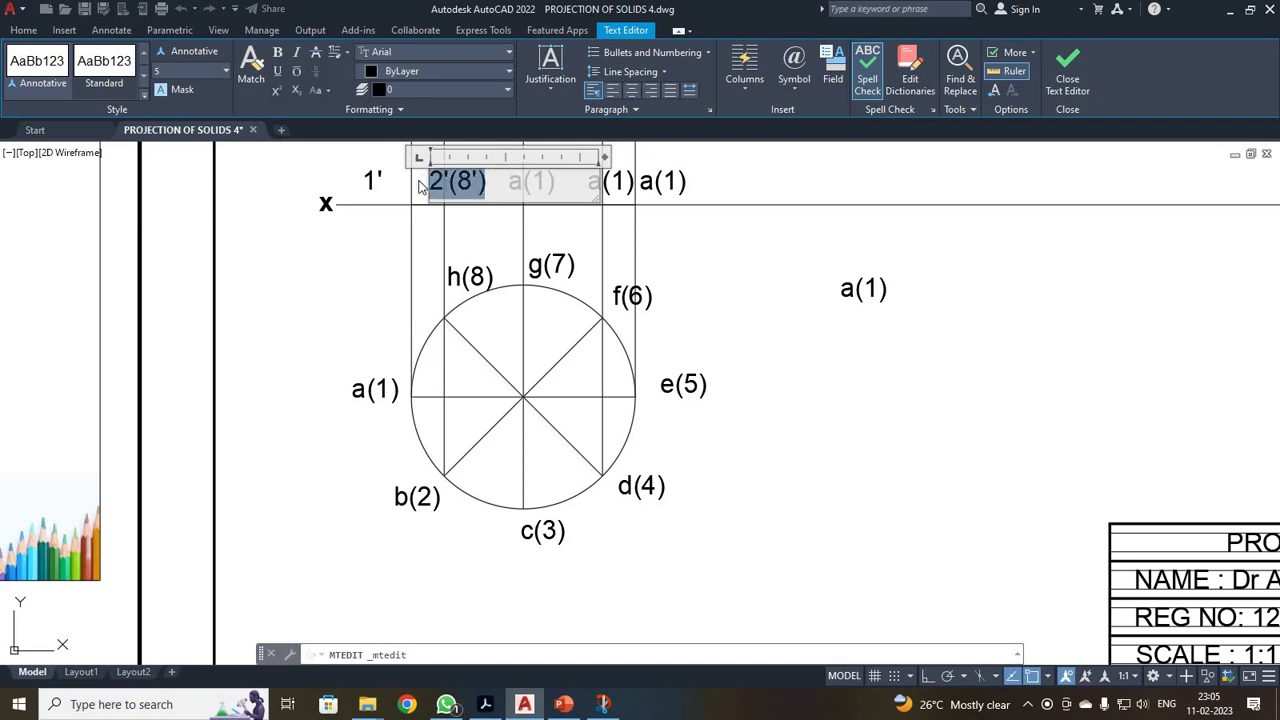
{"action": "left_click", "coordinate": [1068, 80]}
Step: Replace the label above the XY line at the middle vertical line with the copied text, edited to 3'(7')
{"action": "double_click", "coordinate": [516, 180]}
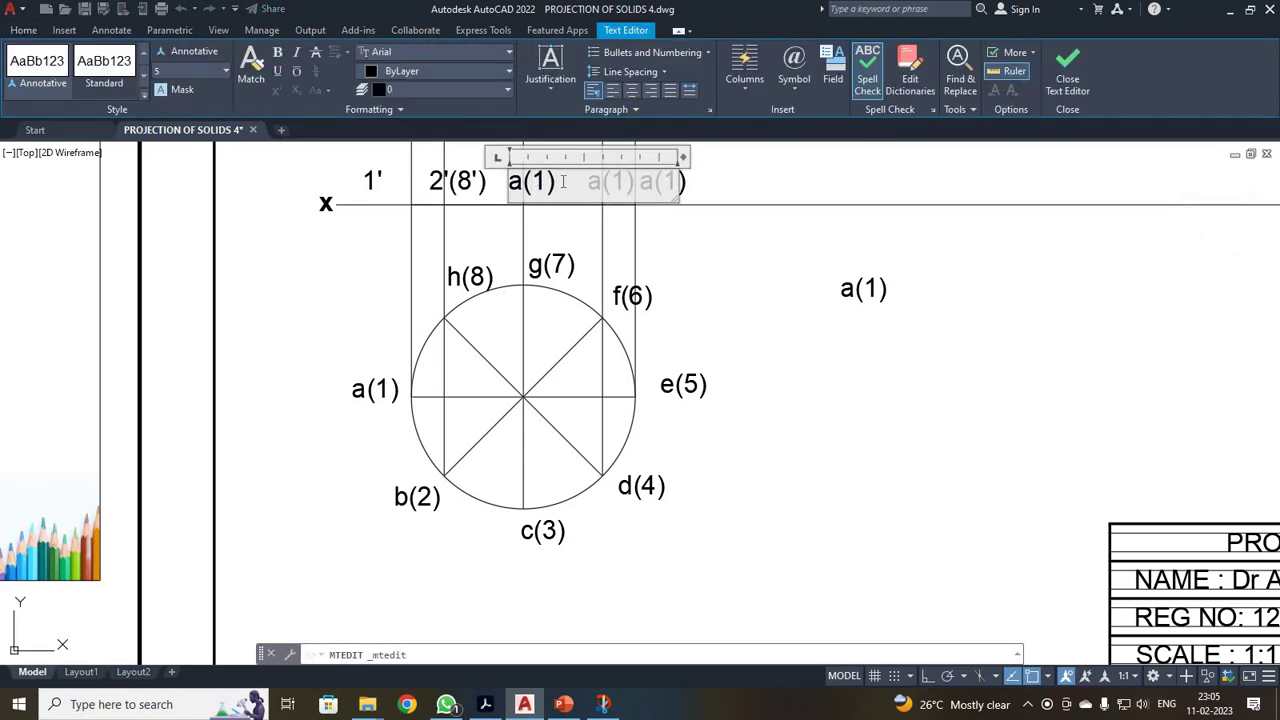
{"action": "key", "text": "ctrl+a"}
{"action": "key", "text": "ctrl+v"}
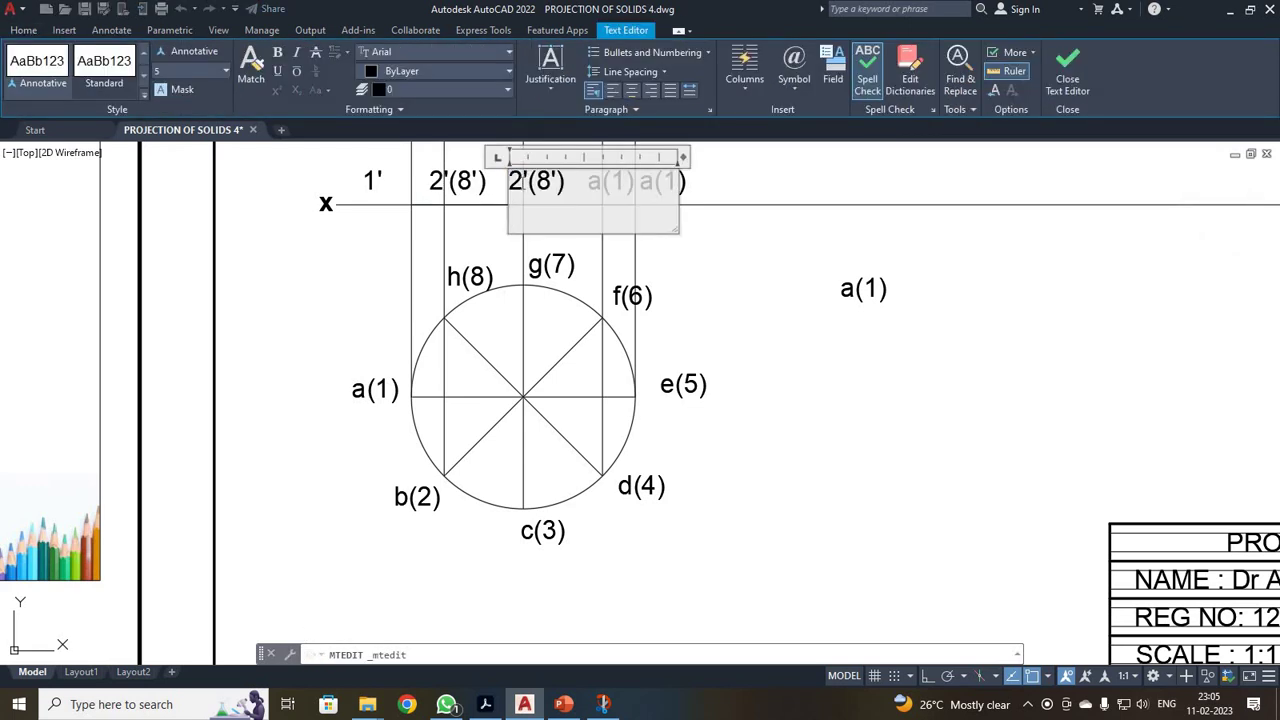
{"action": "left_click_drag", "start_coordinate": [509, 186], "coordinate": [553, 188]}
{"action": "type", "text": "3"}
{"action": "type", "text": "7"}
{"action": "left_click", "coordinate": [1068, 70]}
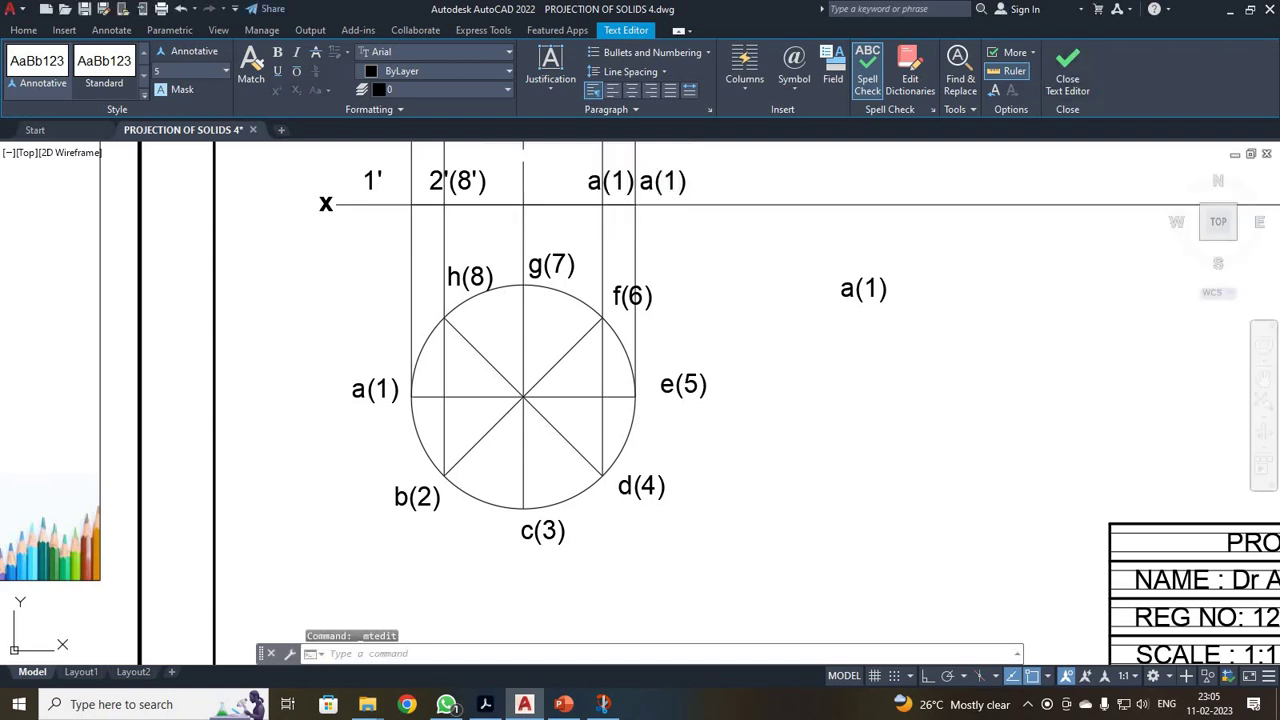
Step: Replace the label above the XY line at the fourth vertical line with the copied text, edited to 4'(6')
{"action": "double_click", "coordinate": [662, 181]}
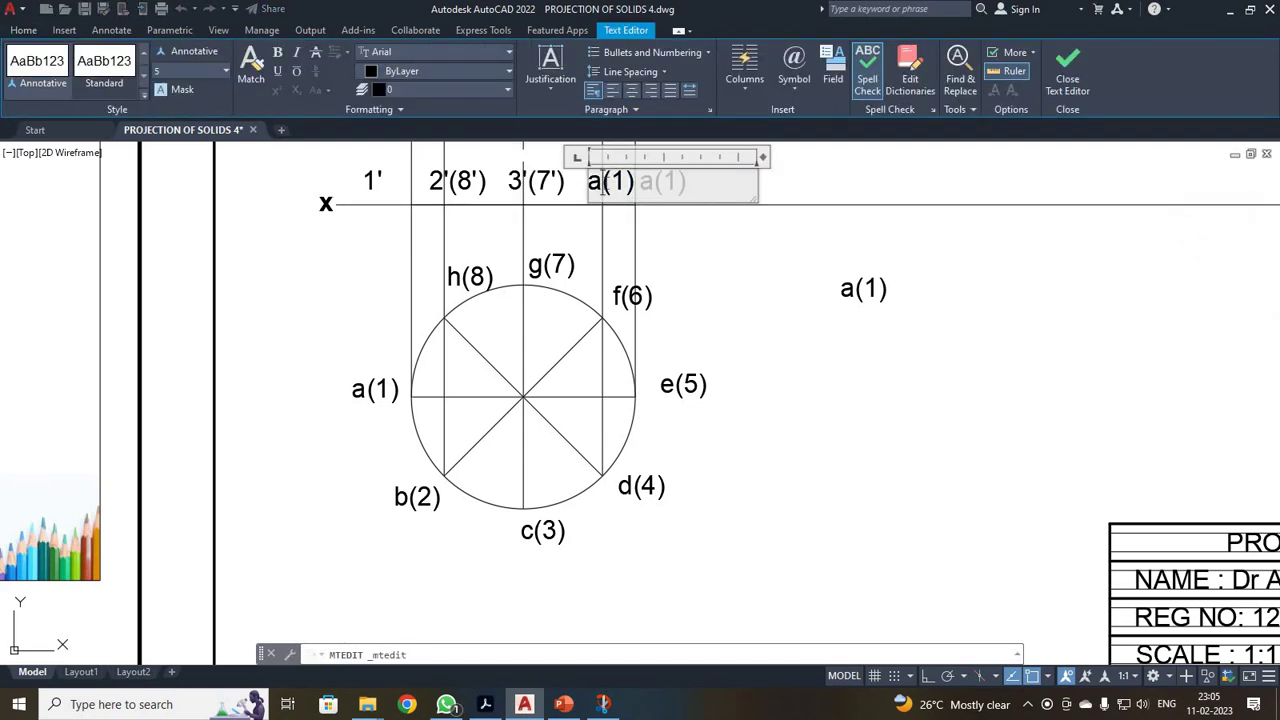
{"action": "key", "text": "ctrl+a"}
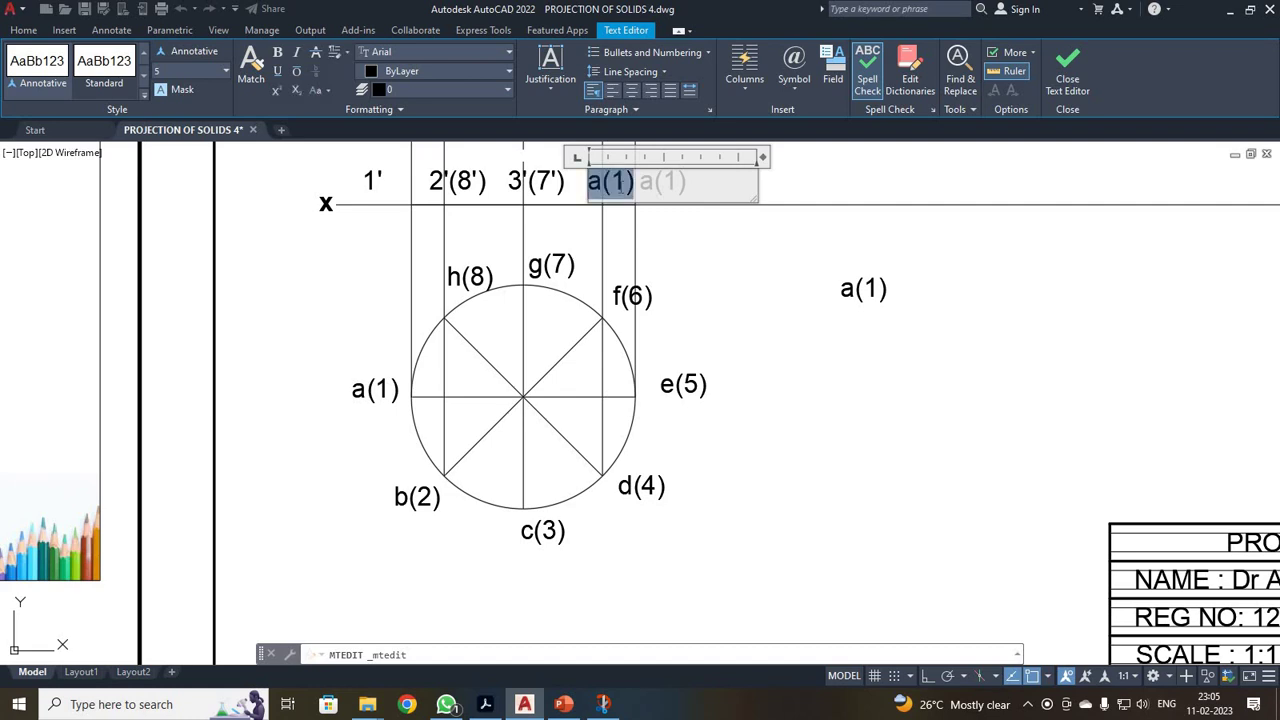
{"action": "key", "text": "ctrl+v"}
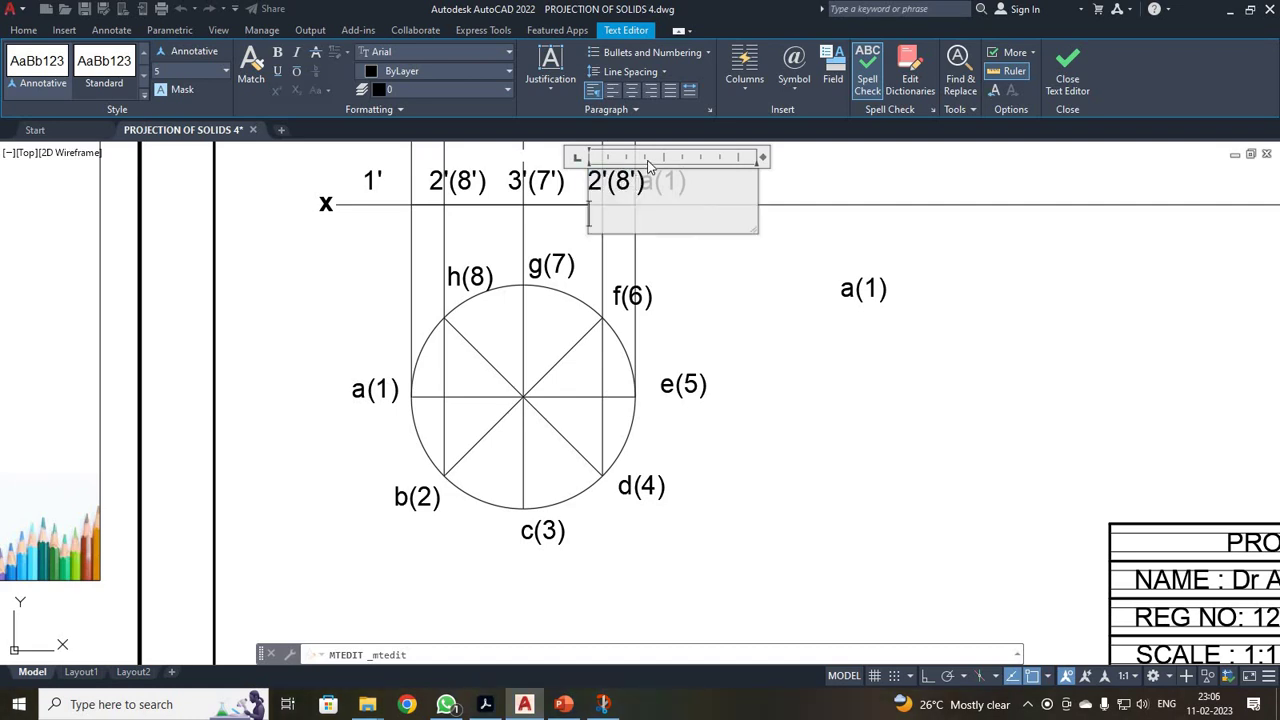
{"action": "left_click_drag", "start_coordinate": [600, 182], "coordinate": [591, 185]}
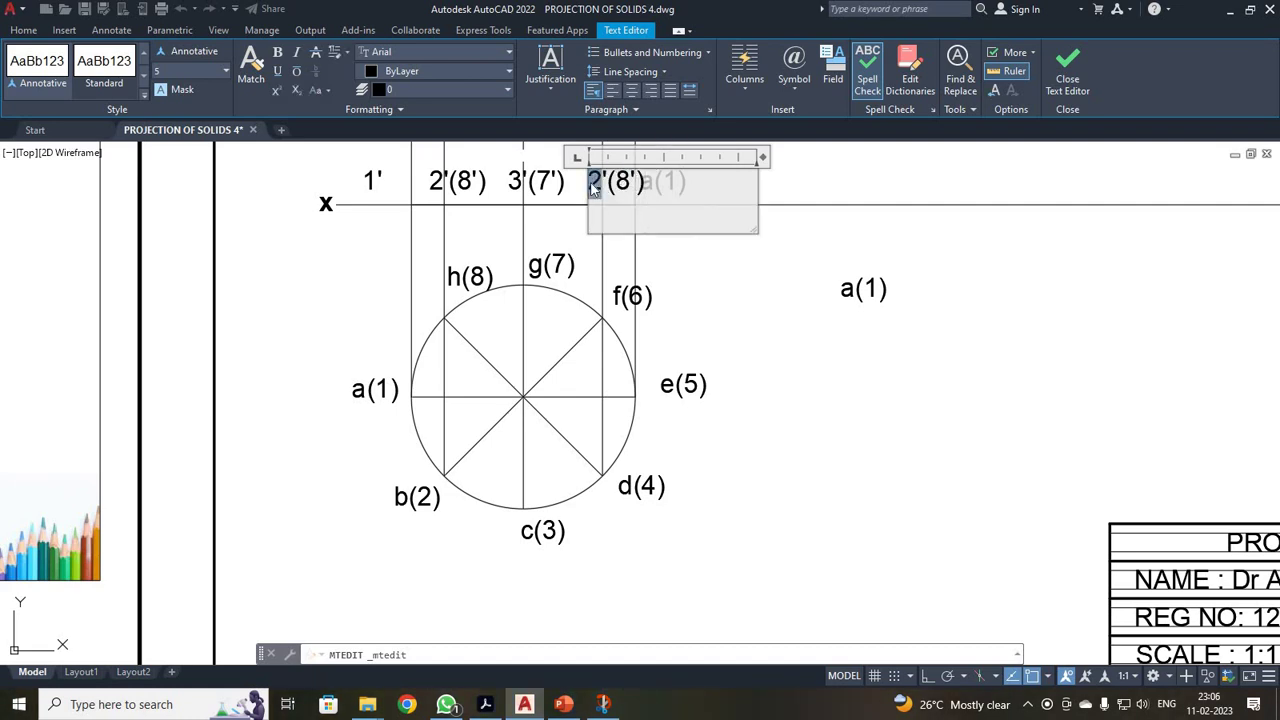
{"action": "type", "text": "4"}
{"action": "key", "text": "Right"}
{"action": "key", "text": "Right"}
{"action": "key", "text": "shift+Right"}
{"action": "type", "text": "6"}
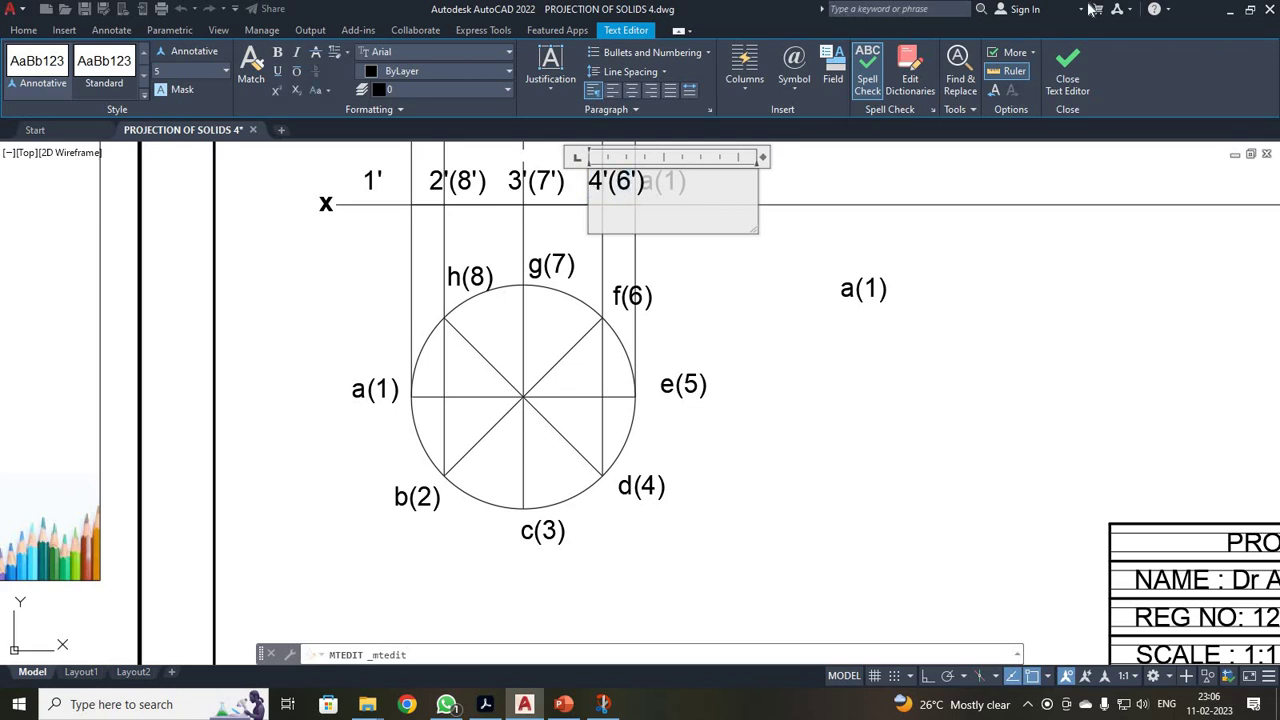
{"action": "left_click", "coordinate": [1068, 66]}
Step: Change the label above the XY line at the rightmost vertical line to 5'
{"action": "left_click", "coordinate": [665, 180]}
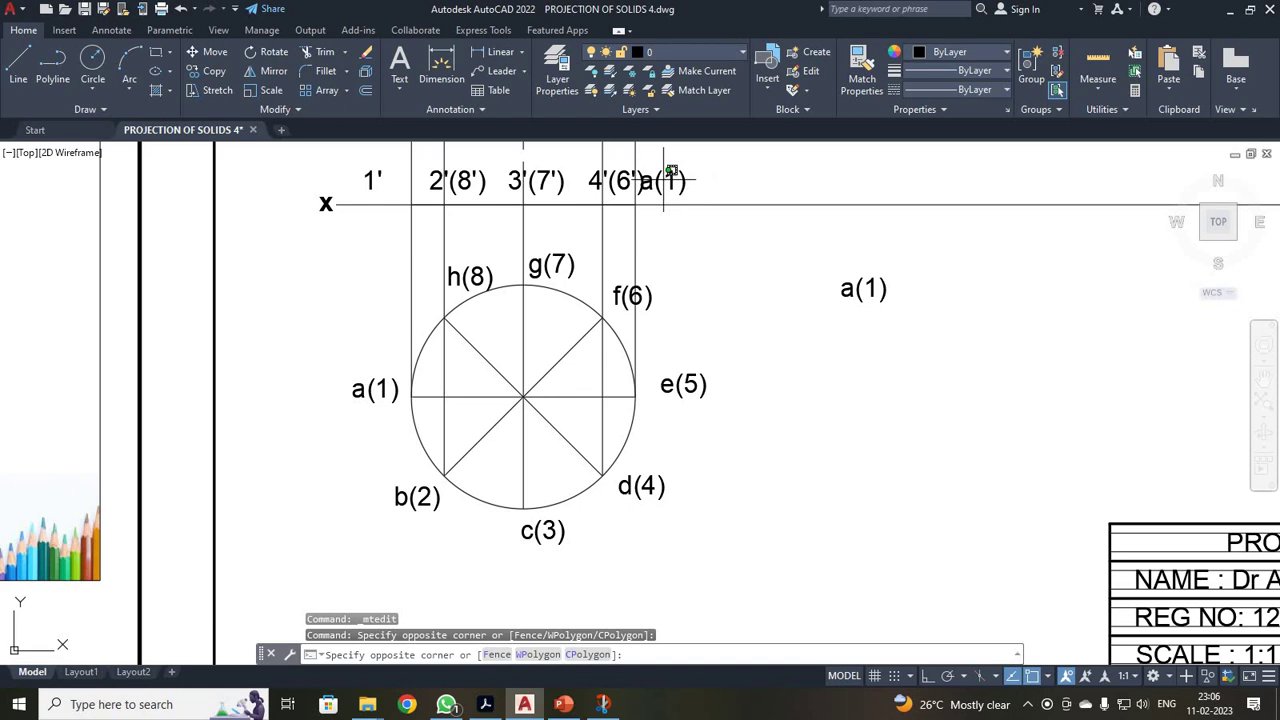
{"action": "double_click", "coordinate": [663, 180]}
{"action": "key", "text": "ctrl+a"}
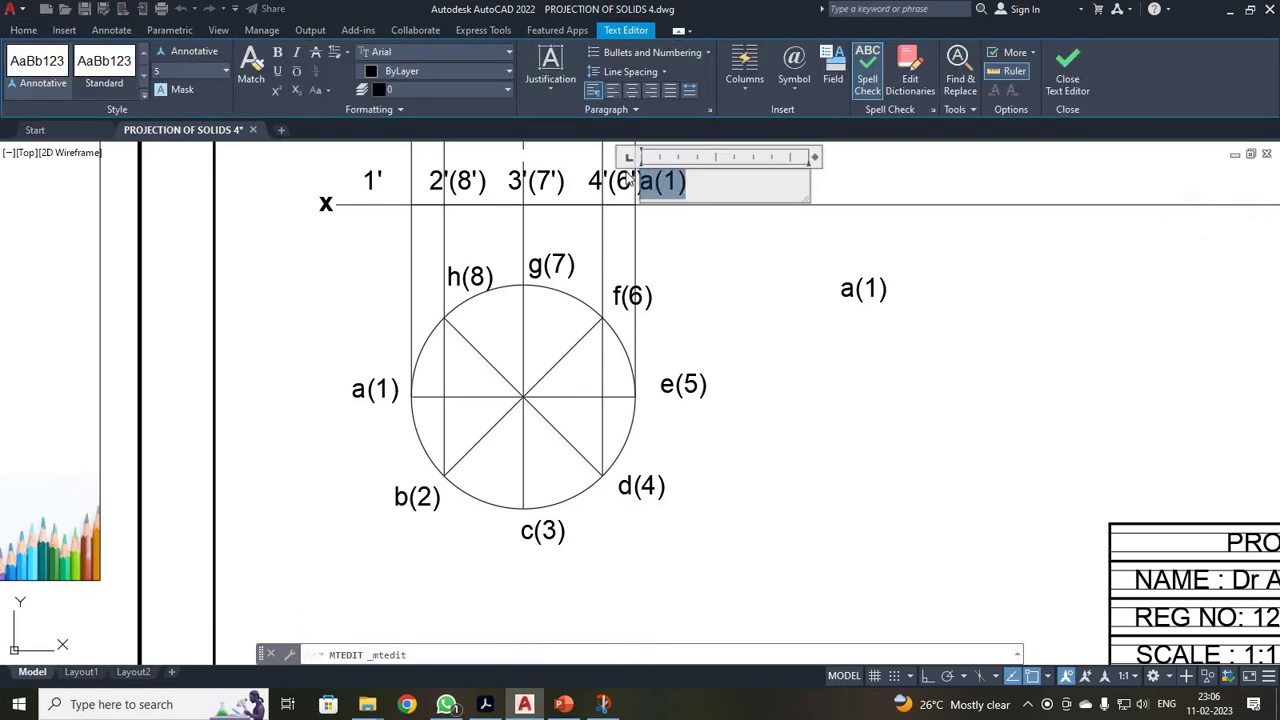
{"action": "type", "text": "5"}
{"action": "type", "text": "\""}
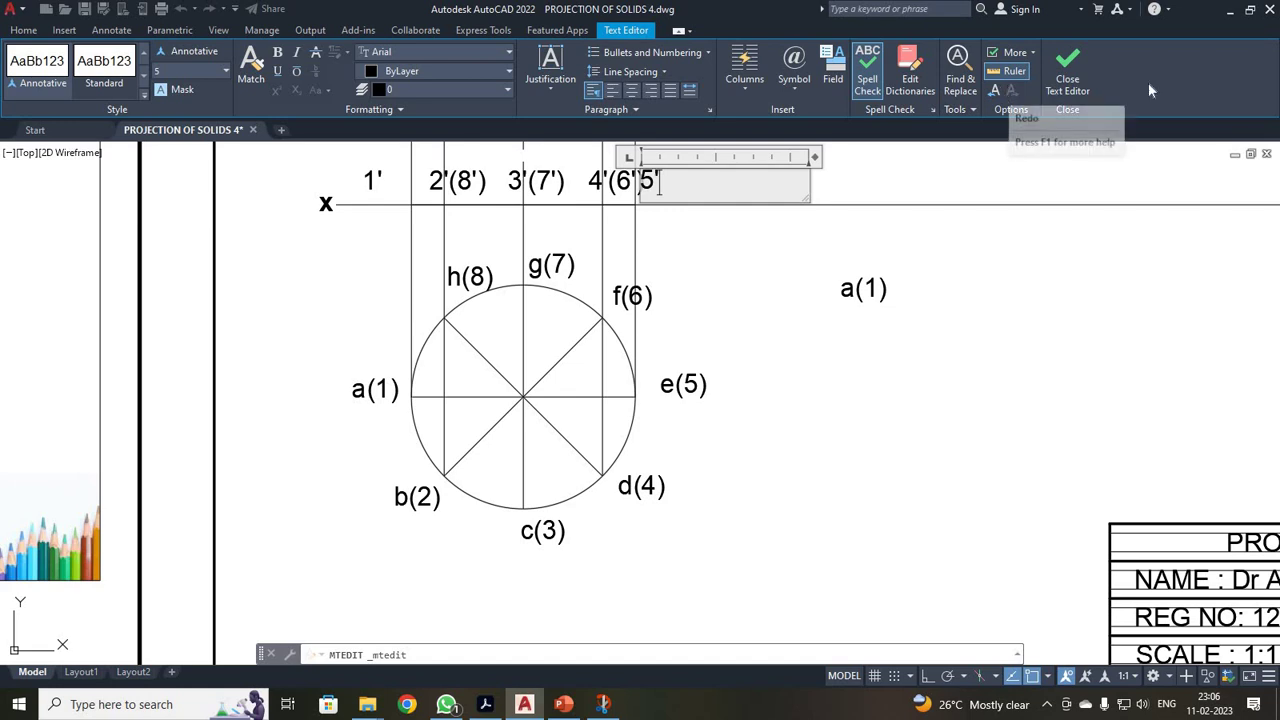
{"action": "left_click", "coordinate": [844, 226]}
{"action": "scroll", "coordinate": [844, 226], "scroll_direction": "down", "scroll_amount": 5}
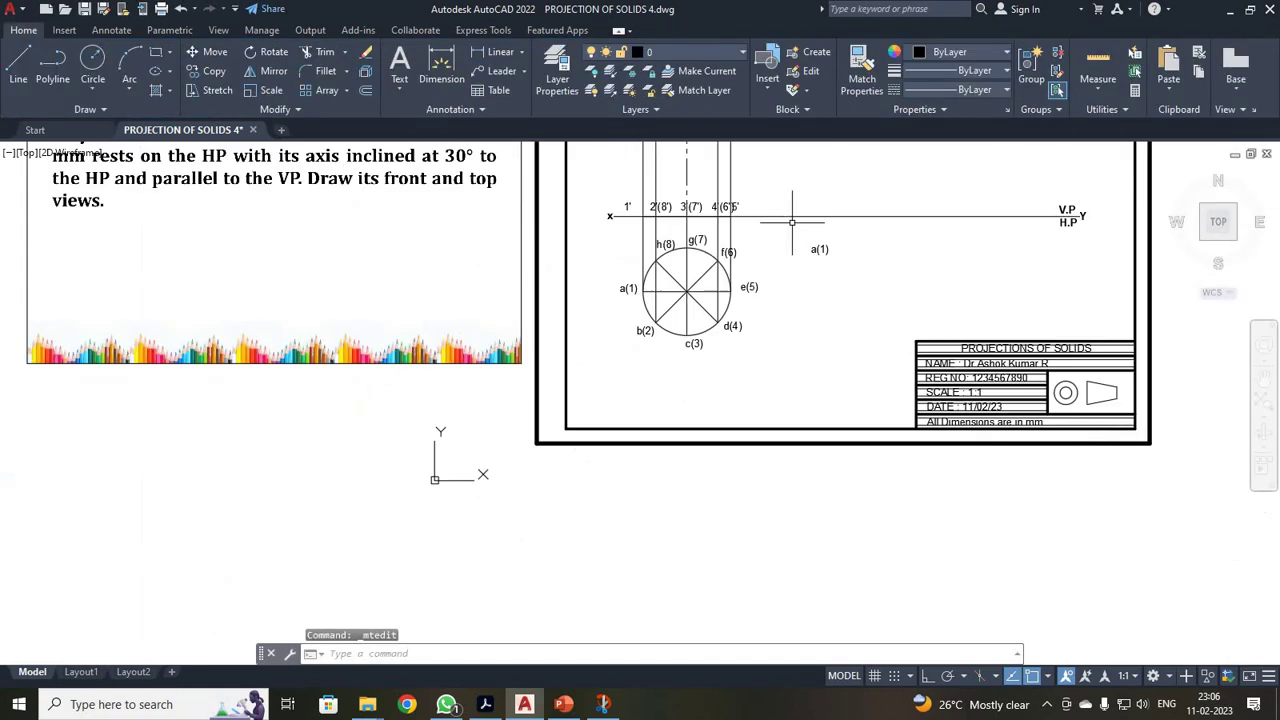
Step: Move the 5' label slightly to the right along the XY line, clear of the 4'(6') label
{"action": "scroll", "coordinate": [777, 220], "scroll_direction": "up", "scroll_amount": 5}
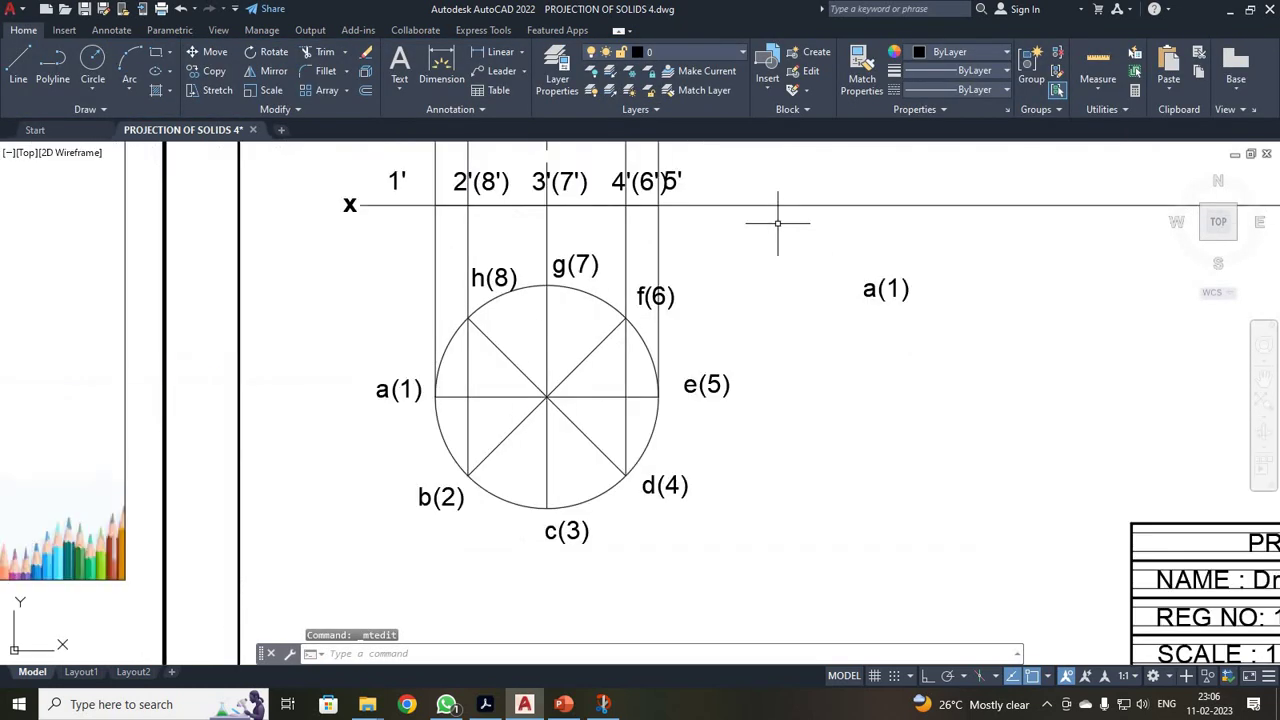
{"action": "left_click", "coordinate": [670, 181]}
{"action": "left_click", "coordinate": [210, 51]}
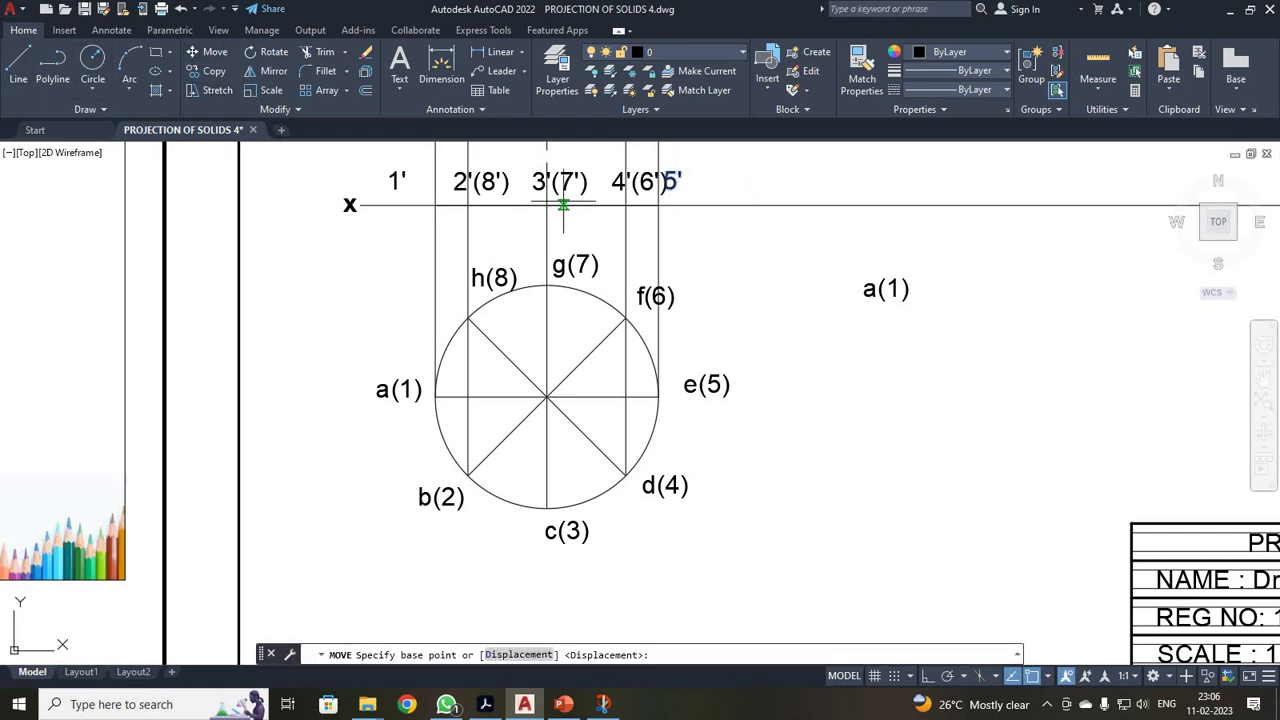
{"action": "left_click", "coordinate": [665, 187]}
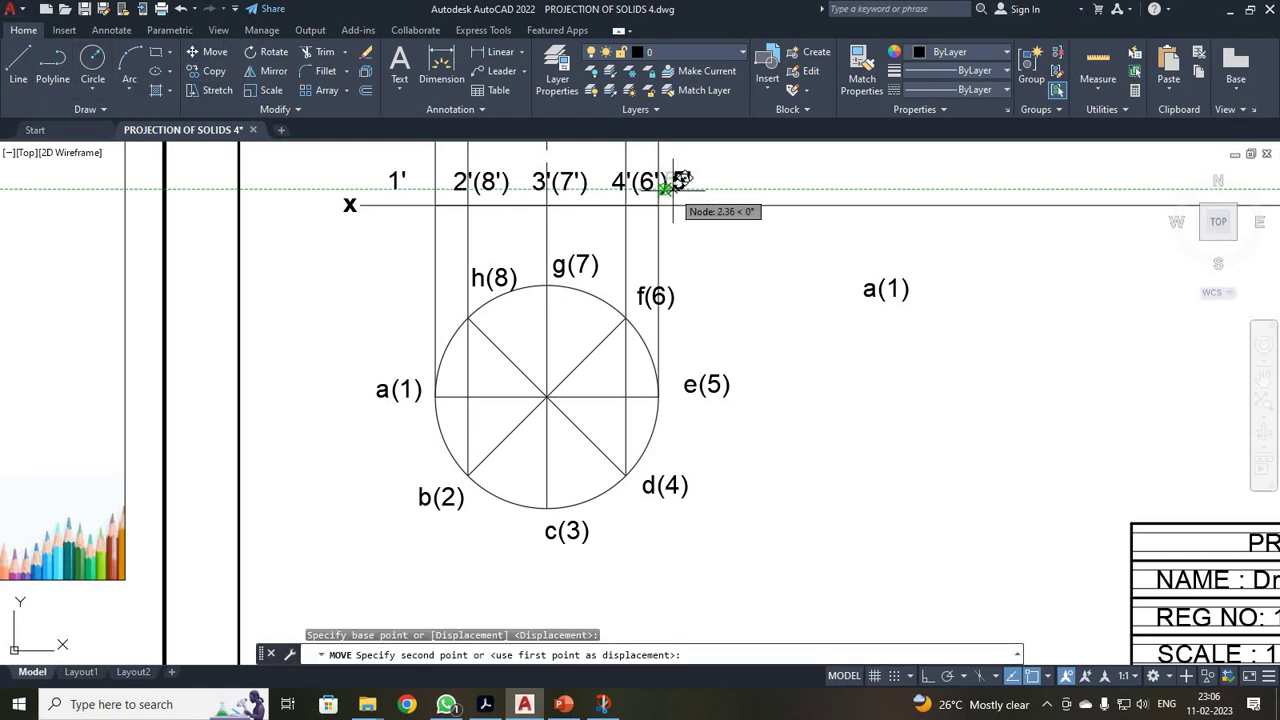
{"action": "left_click", "coordinate": [676, 182]}
Step: Change the label at the upper left corner of the front view rectangle to a'
{"action": "scroll", "coordinate": [680, 222], "scroll_direction": "down", "scroll_amount": 4}
{"action": "type", "text": "z"}
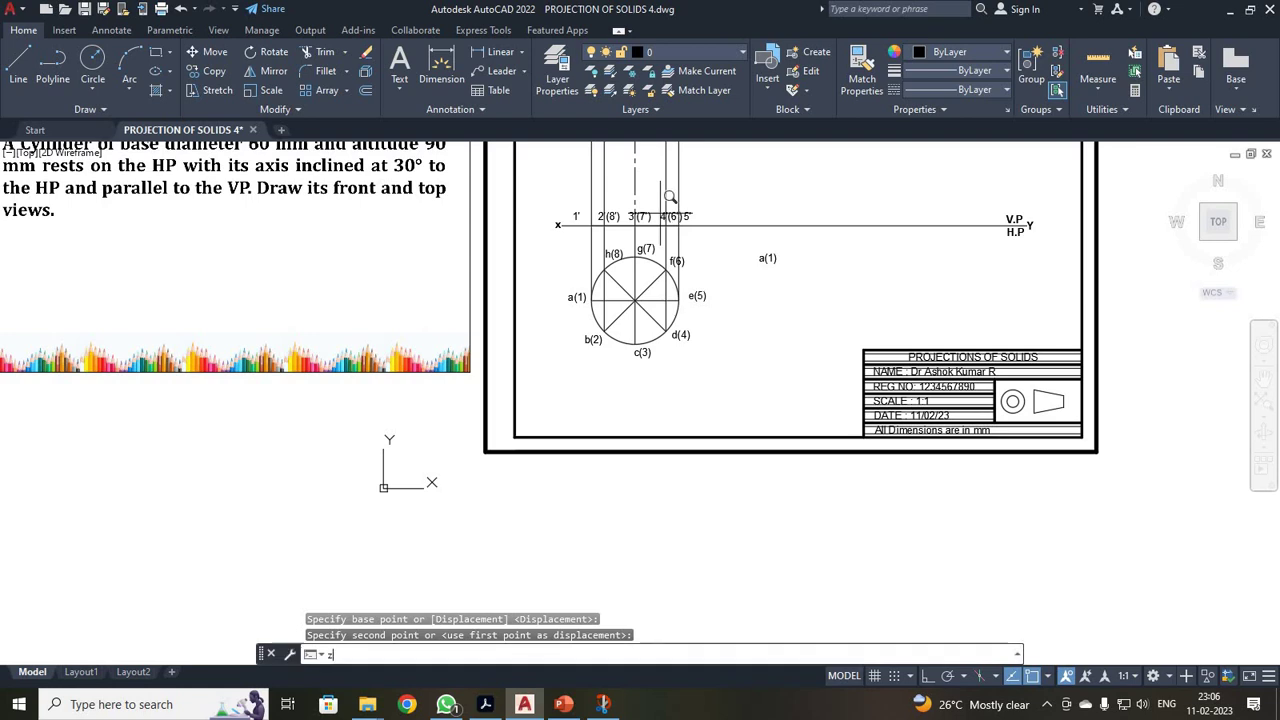
{"action": "key", "text": "Return"}
{"action": "type", "text": "a"}
{"action": "key", "text": "Return"}
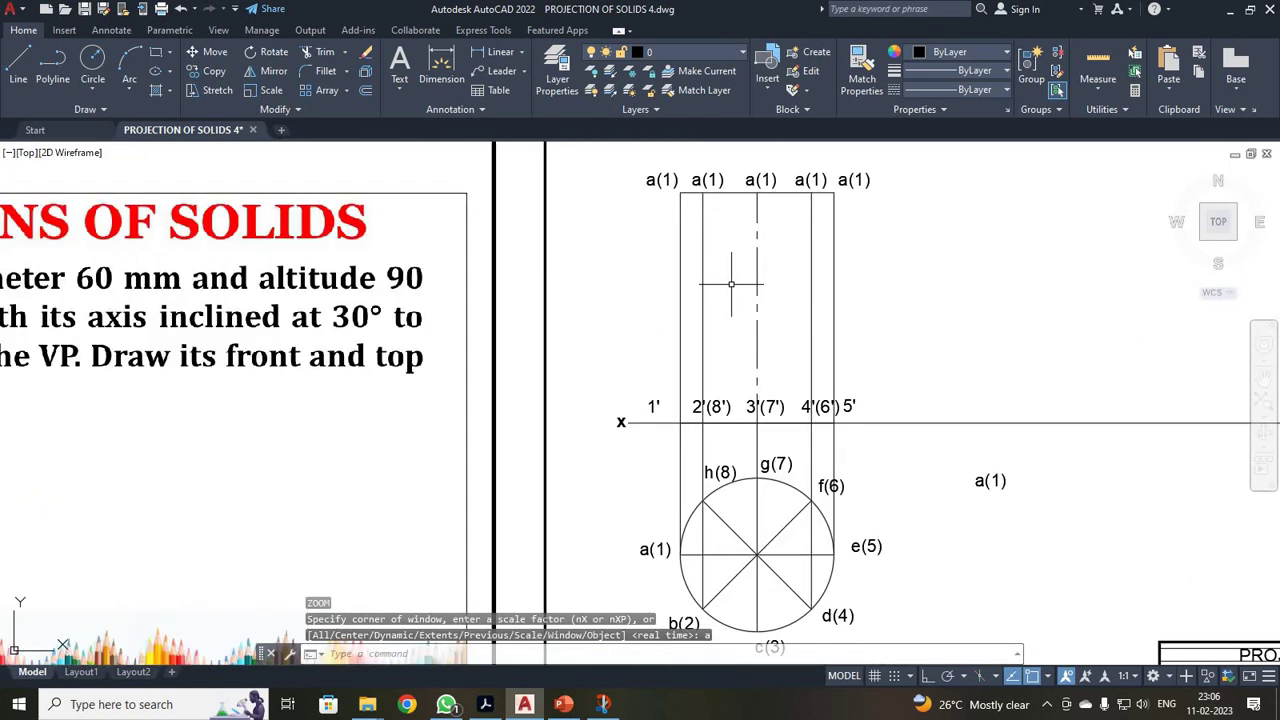
{"action": "double_click", "coordinate": [663, 180]}
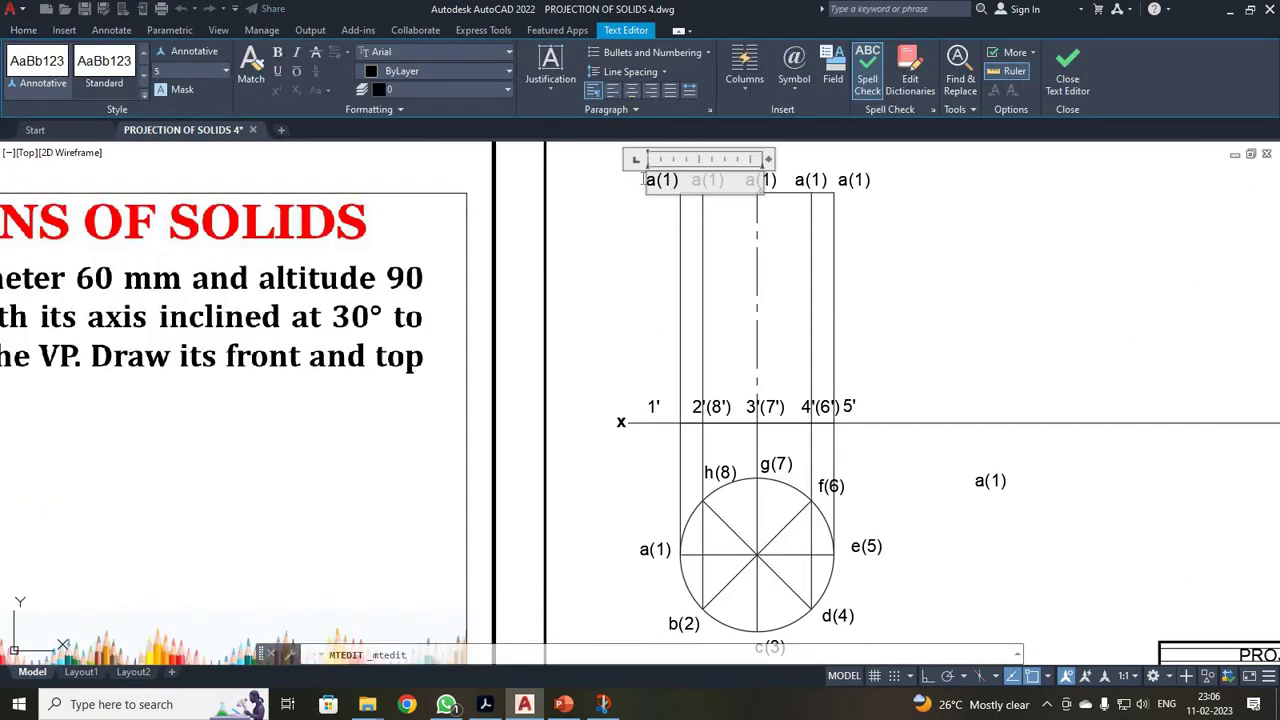
{"action": "key", "text": "ctrl+a"}
{"action": "type", "text": "a"}
{"action": "left_click", "coordinate": [1066, 80]}
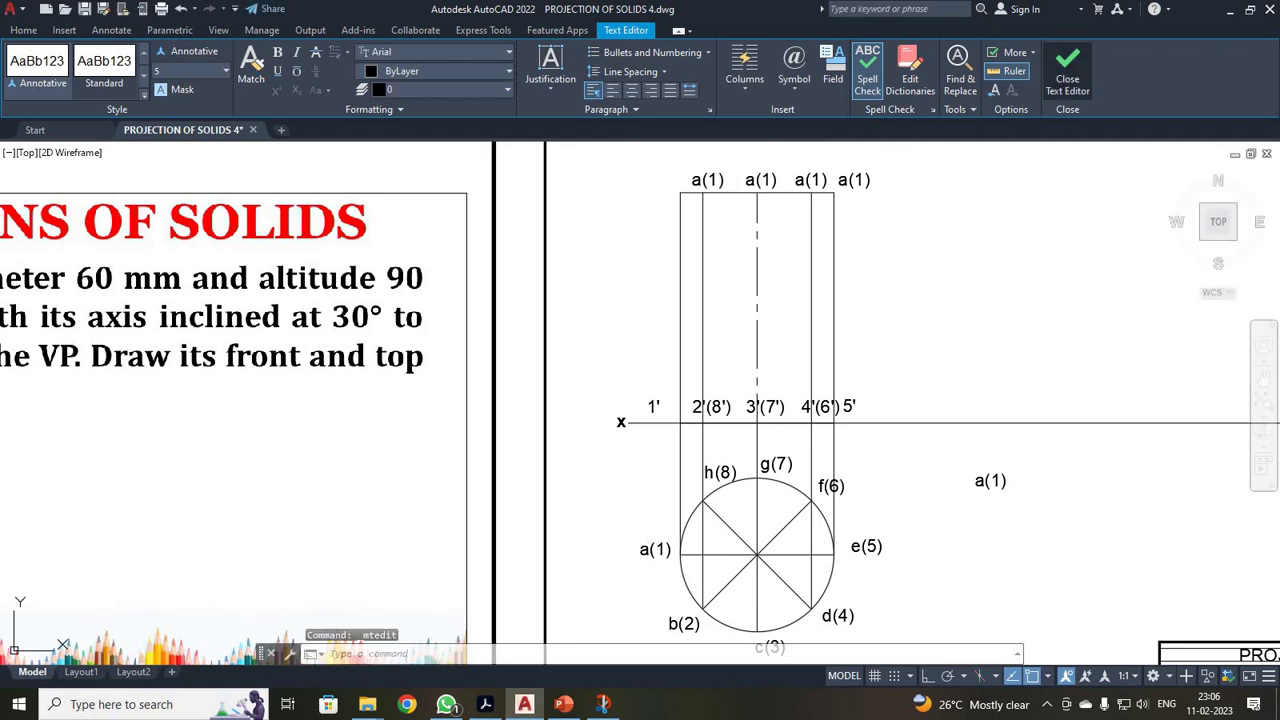
Step: Change the label above the second vertical line of the front view to b'(h')
{"action": "left_click", "coordinate": [711, 182]}
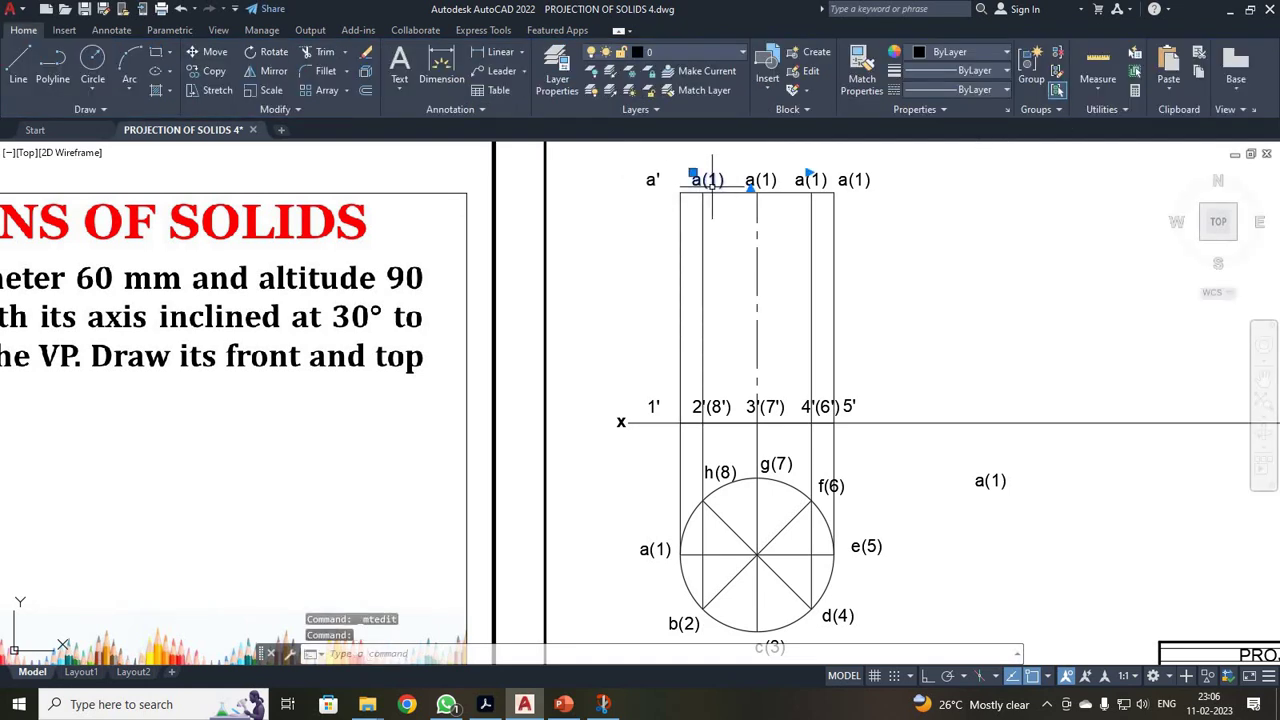
{"action": "double_click", "coordinate": [711, 182]}
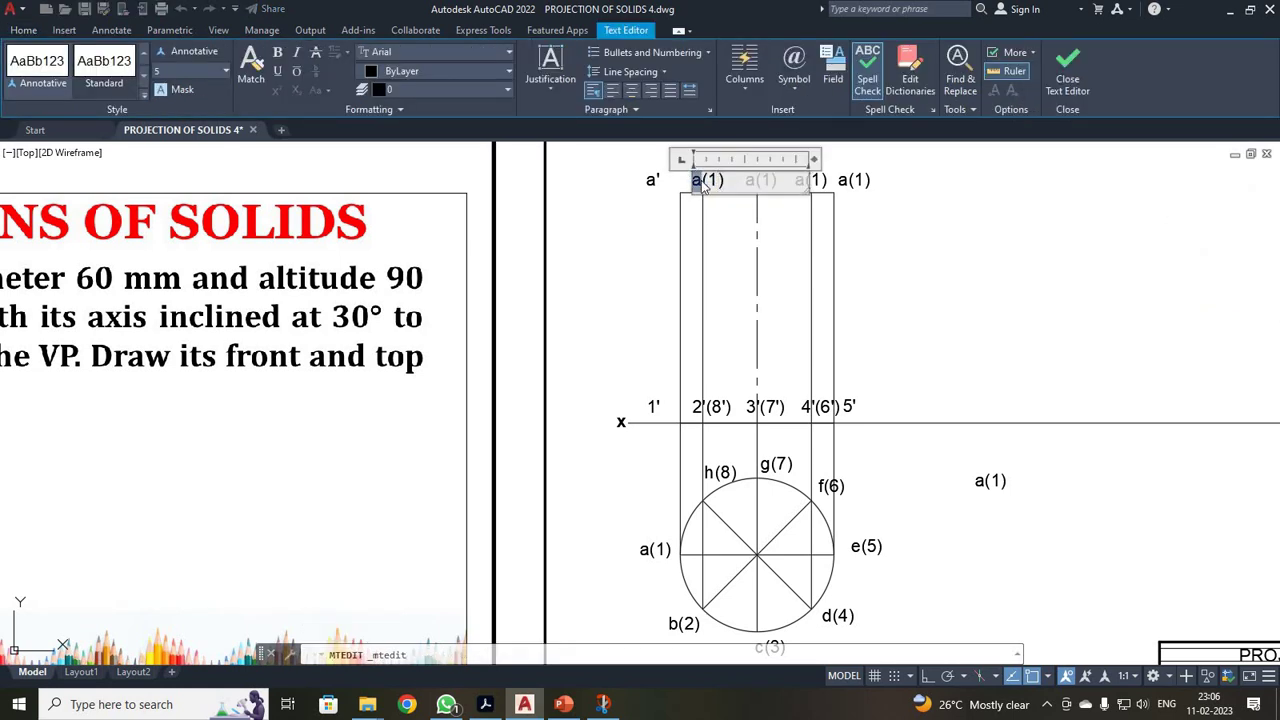
{"action": "type", "text": "b"}
{"action": "key", "text": "Right"}
{"action": "key", "text": "shift+Right"}
{"action": "type", "text": "h"}
{"action": "left_click", "coordinate": [1064, 74]}
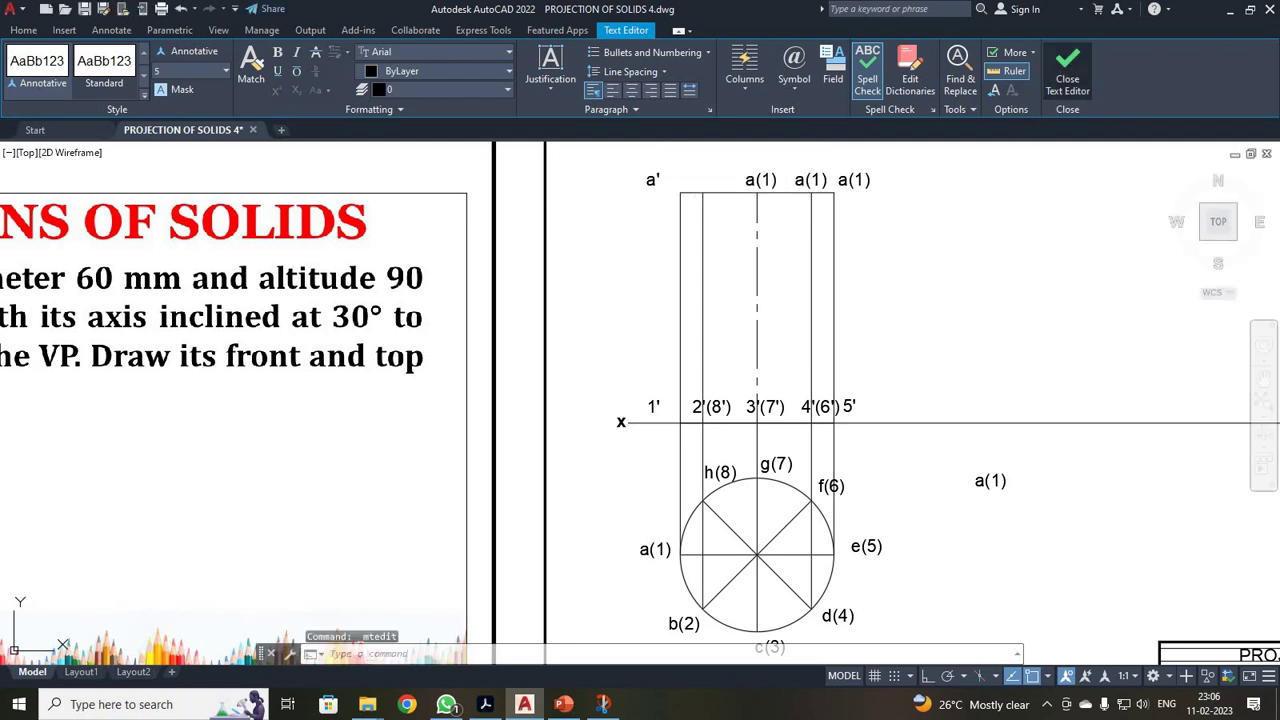
Step: Change the label above the front view's centre axis to c'(g')
{"action": "double_click", "coordinate": [748, 180]}
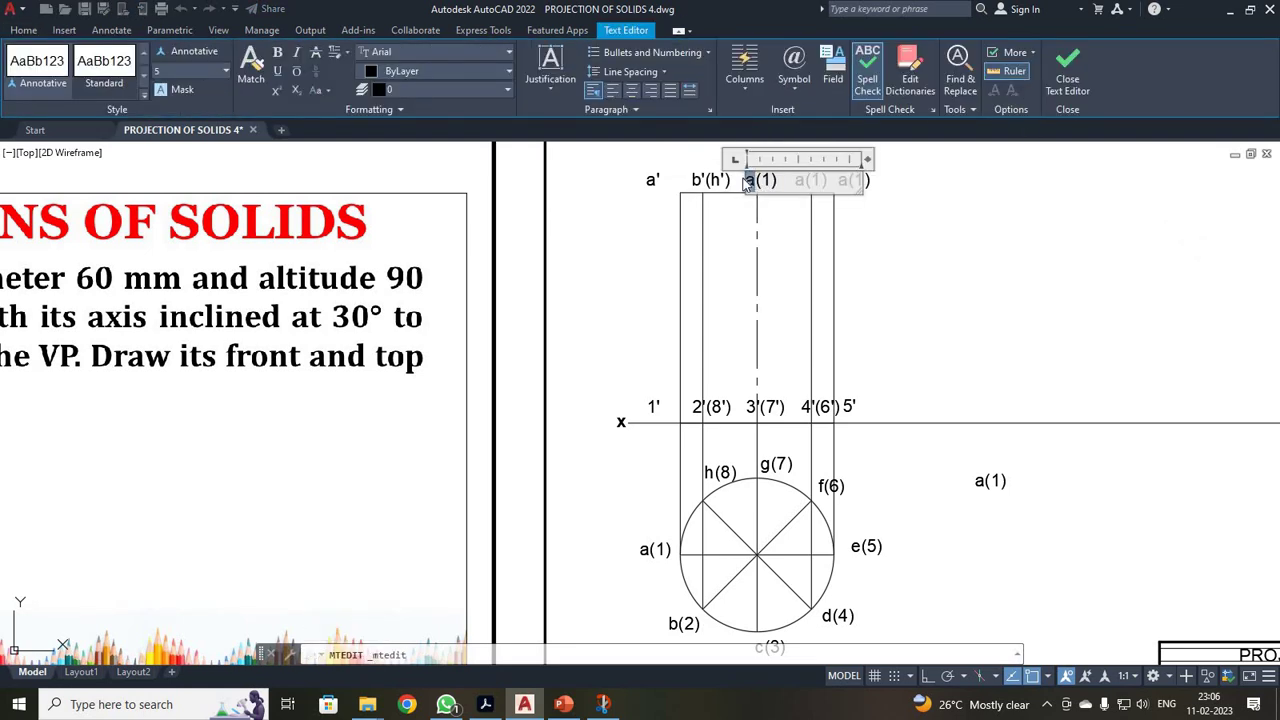
{"action": "type", "text": "c'"}
{"action": "key", "text": "Right"}
{"action": "key", "text": "shift+Right"}
{"action": "type", "text": "g"}
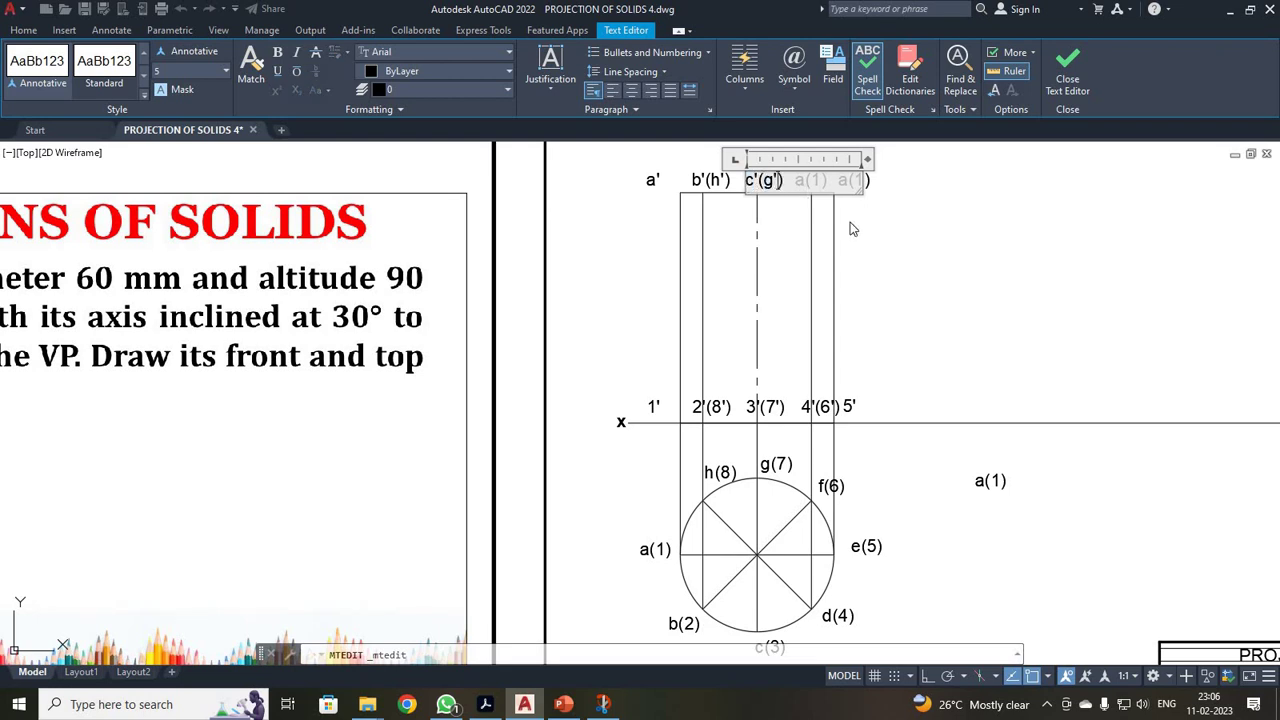
{"action": "left_click", "coordinate": [1067, 75]}
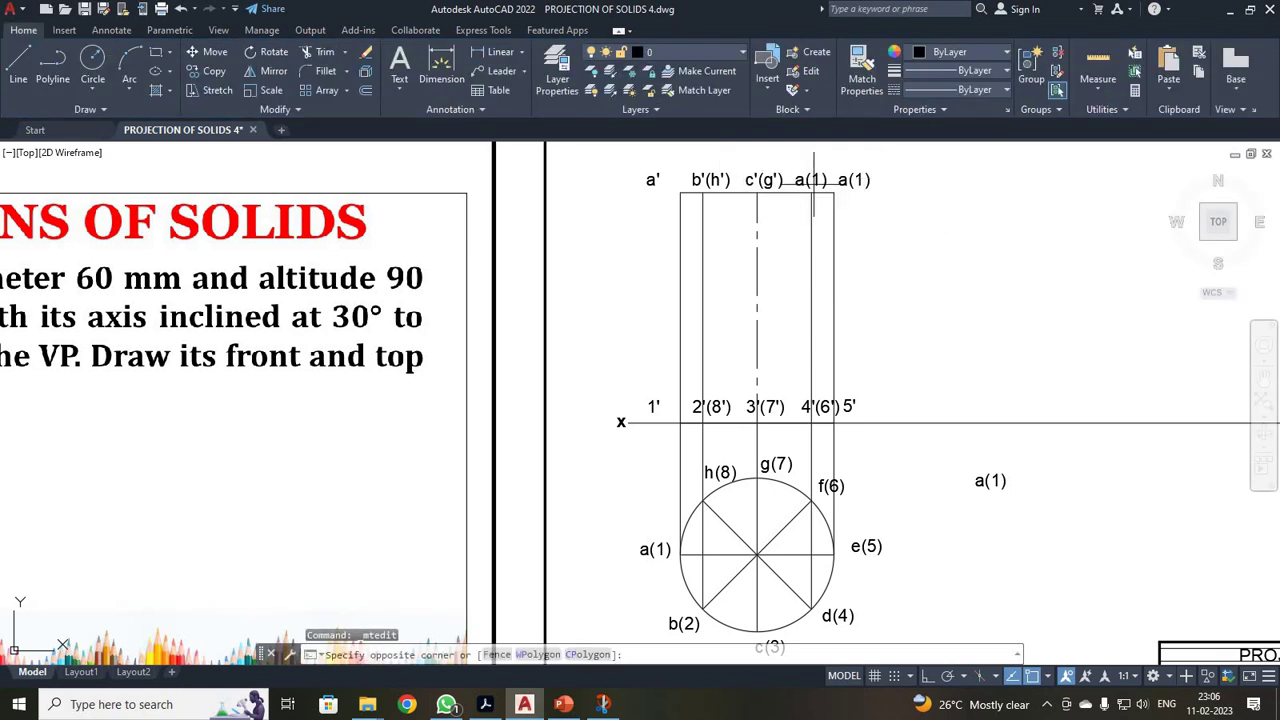
Step: Change the label above the fourth vertical line of the front view to d'(f')
{"action": "left_click", "coordinate": [814, 185]}
{"action": "double_click", "coordinate": [802, 180]}
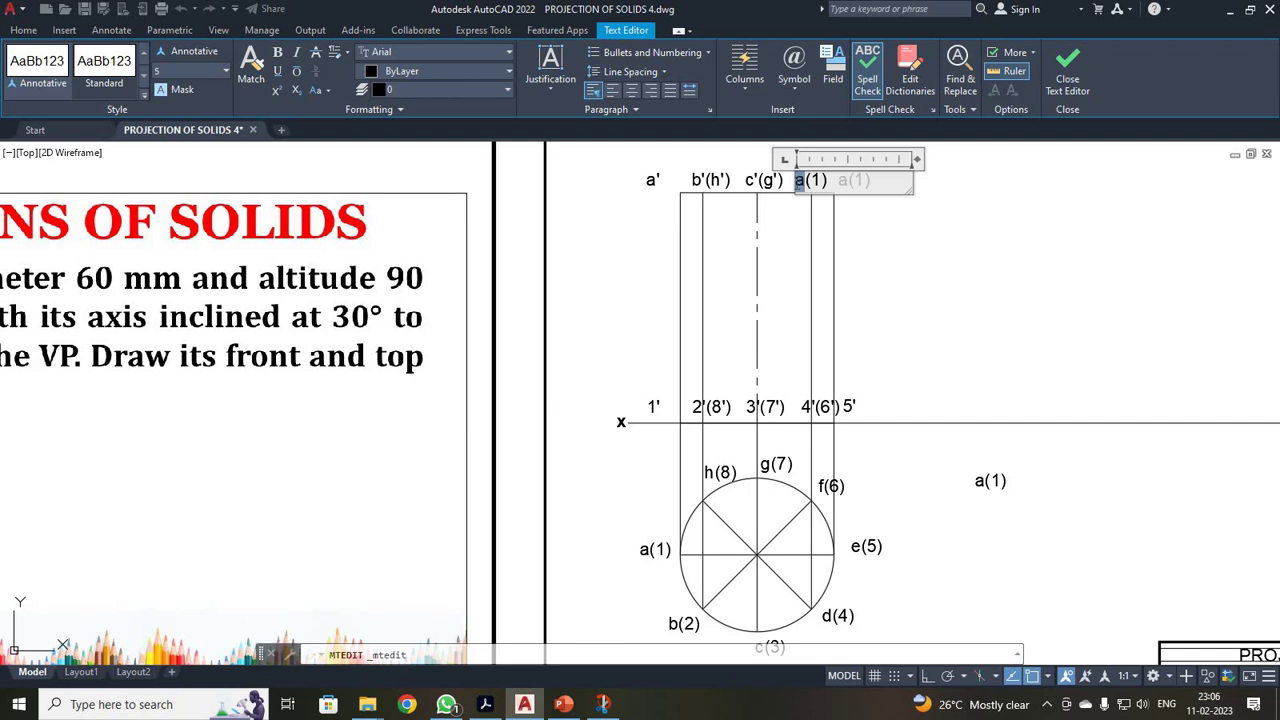
{"action": "type", "text": "d'("}
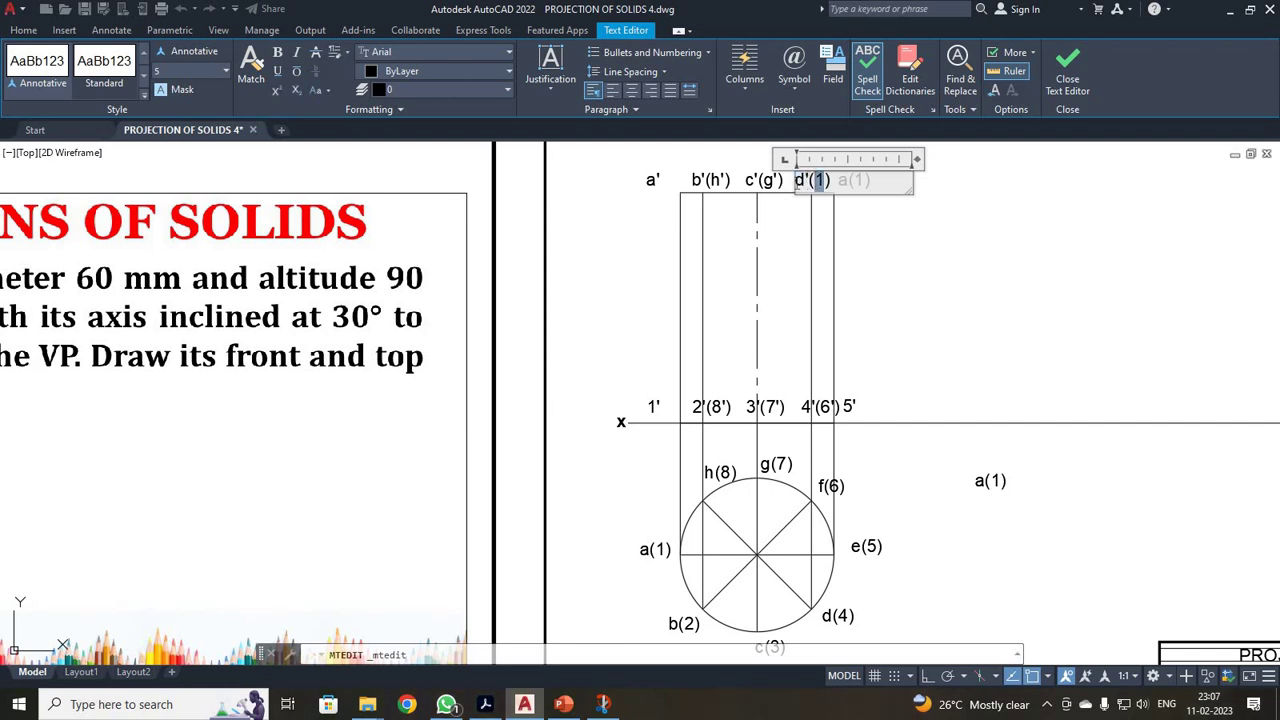
{"action": "type", "text": "f"}
{"action": "left_click", "coordinate": [1067, 70]}
Step: Change the label at the upper right corner of the front view rectangle to e'
{"action": "left_click", "coordinate": [866, 178]}
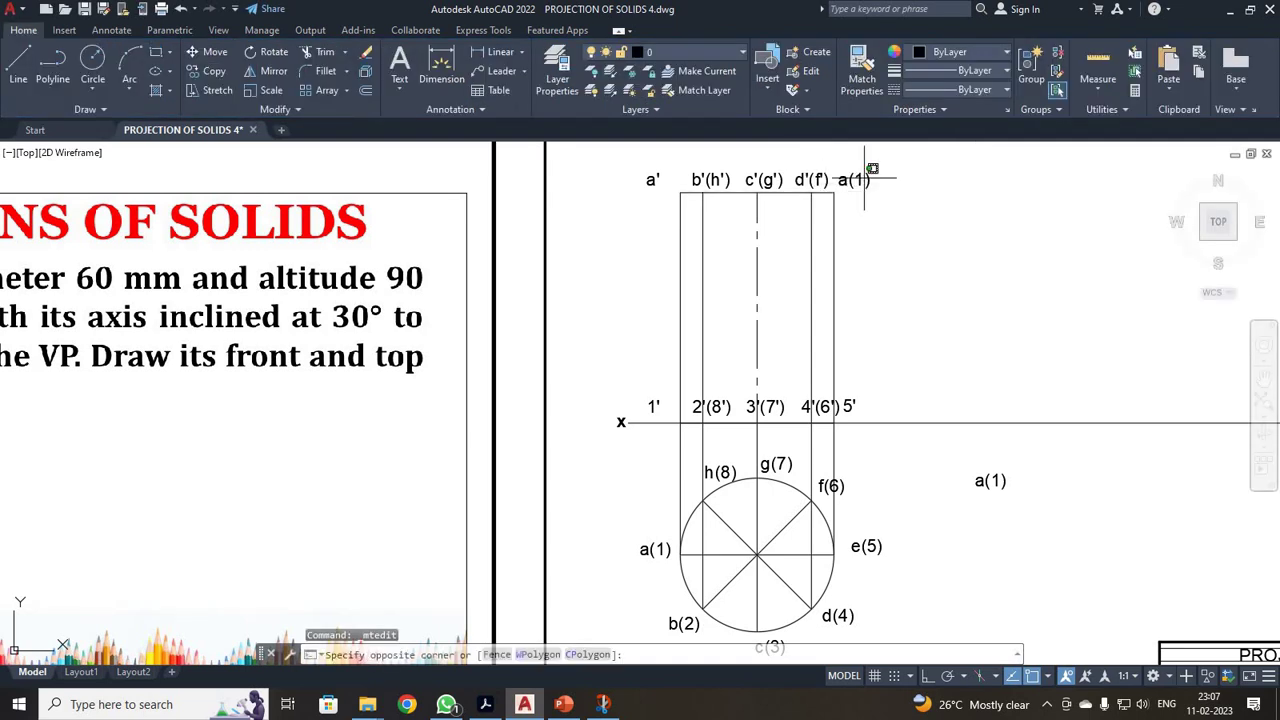
{"action": "left_click", "coordinate": [870, 180]}
{"action": "double_click", "coordinate": [858, 180]}
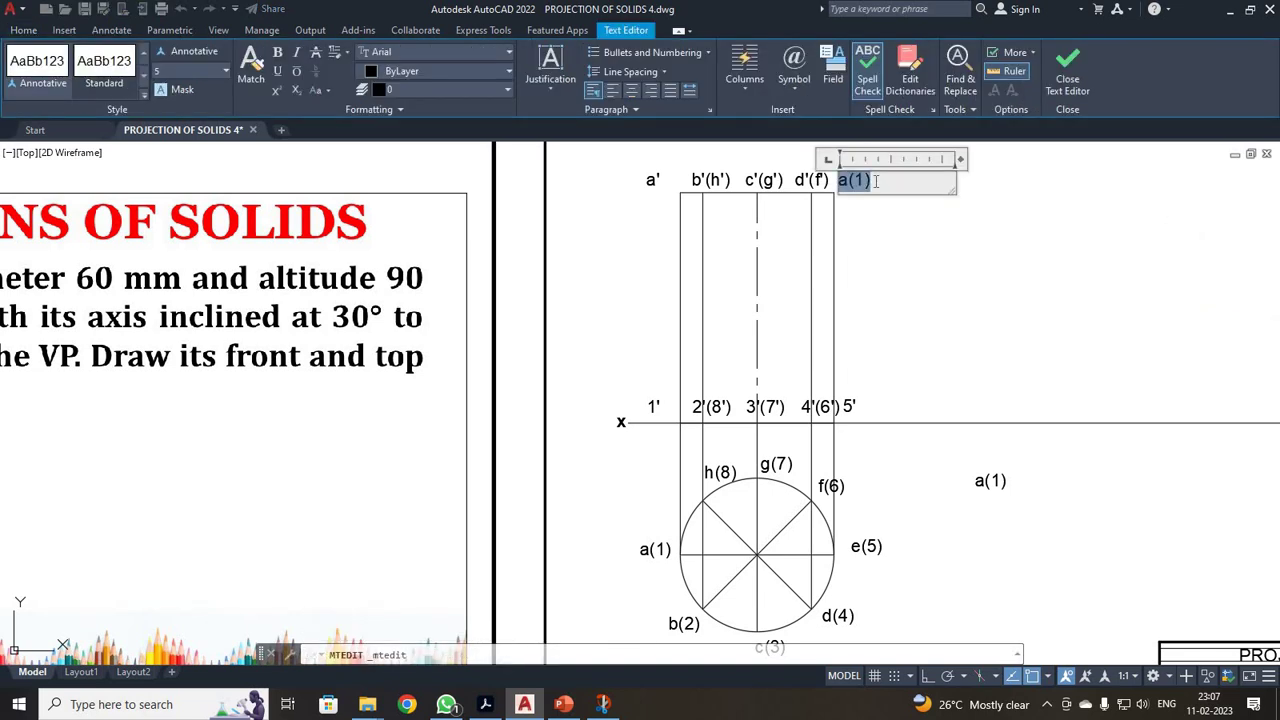
{"action": "type", "text": "e"}
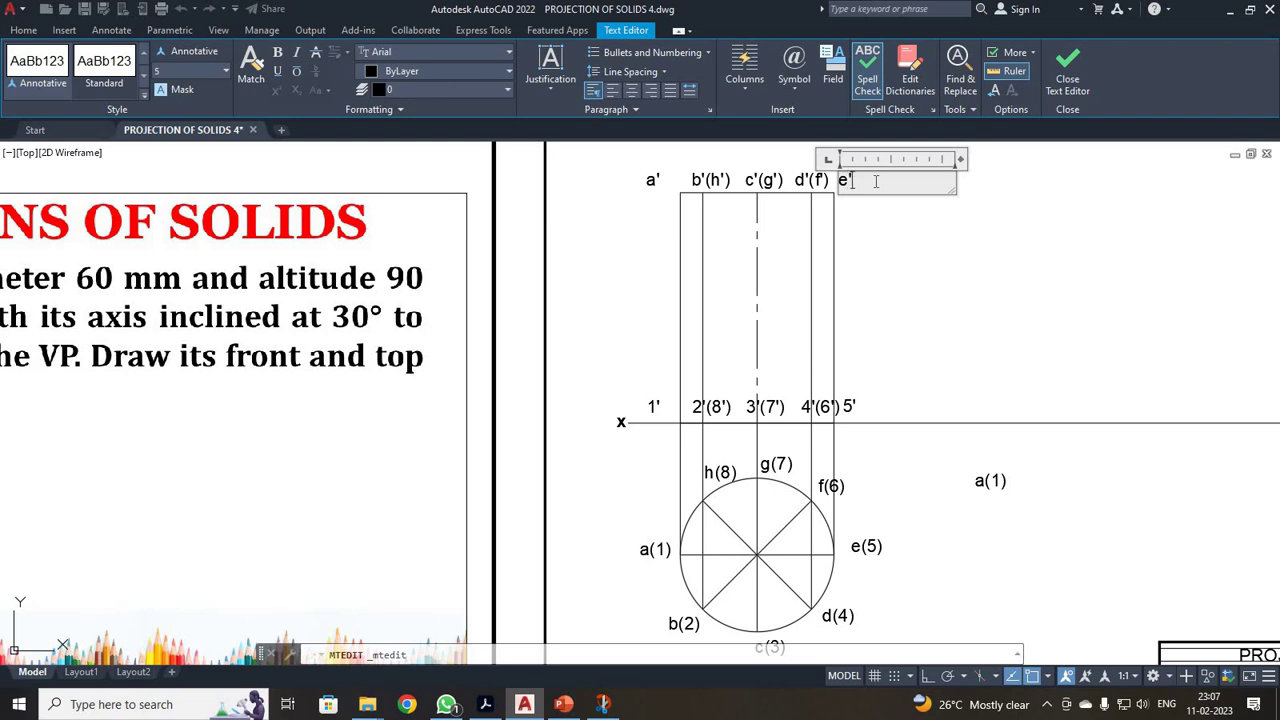
{"action": "type", "text": "'"}
{"action": "left_click", "coordinate": [1067, 70]}
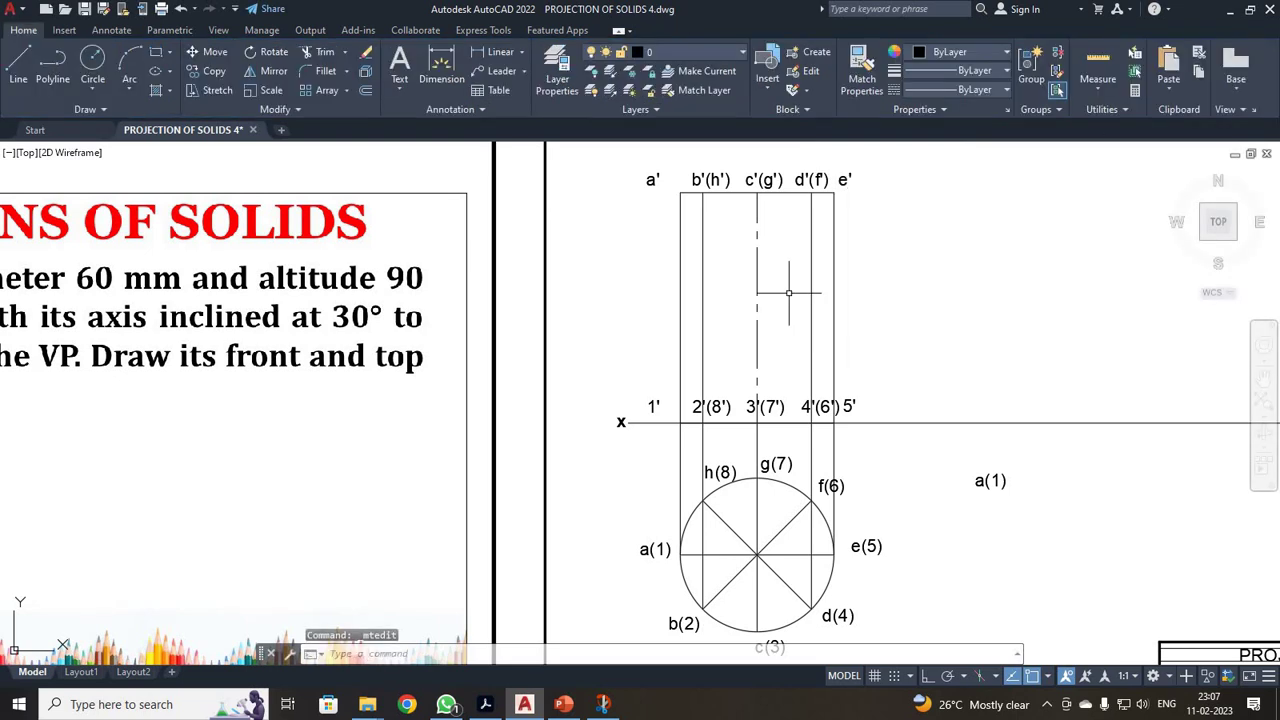
Step: Set the lineweight of the top view circle to 0.35 mm
{"action": "scroll", "coordinate": [790, 290], "scroll_direction": "down", "scroll_amount": 1}
{"action": "scroll", "coordinate": [877, 394], "scroll_direction": "up", "scroll_amount": 4}
{"action": "scroll", "coordinate": [880, 400], "scroll_direction": "down", "scroll_amount": 2}
{"action": "left_click", "coordinate": [730, 427]}
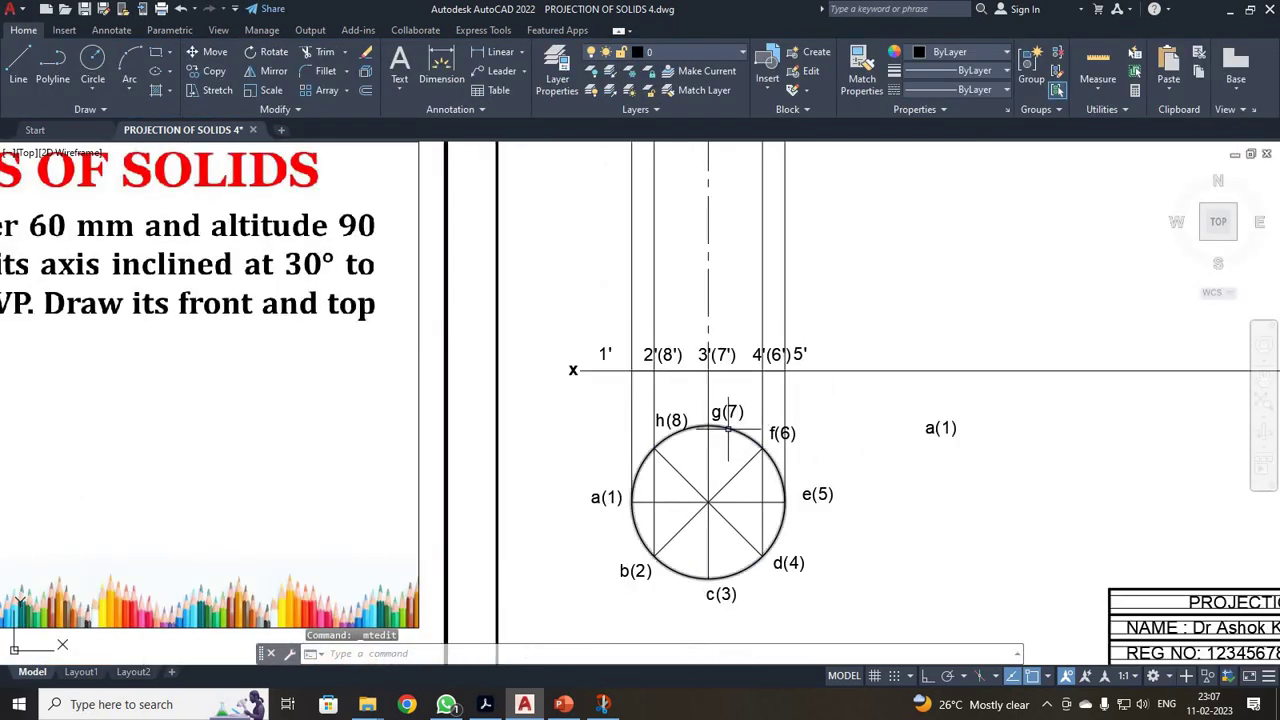
{"action": "scroll", "coordinate": [826, 350], "scroll_direction": "down", "scroll_amount": 5}
{"action": "scroll", "coordinate": [851, 277], "scroll_direction": "up", "scroll_amount": 3}
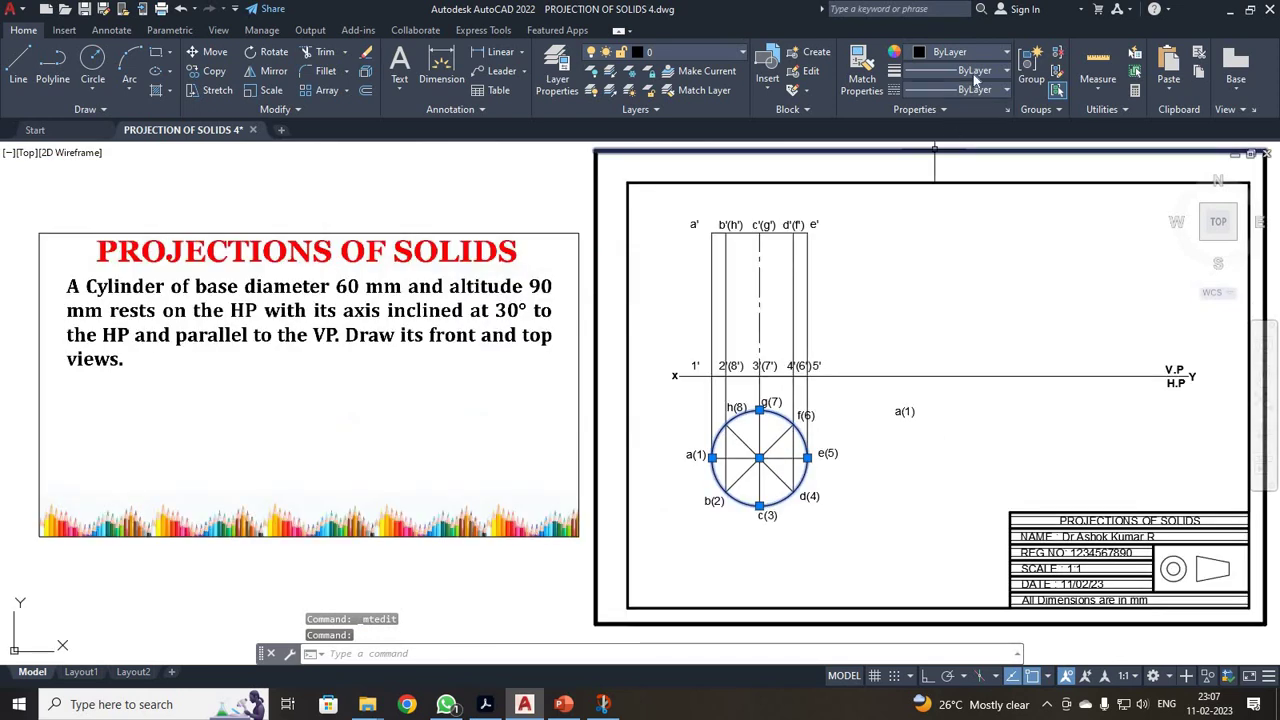
{"action": "left_click", "coordinate": [960, 89]}
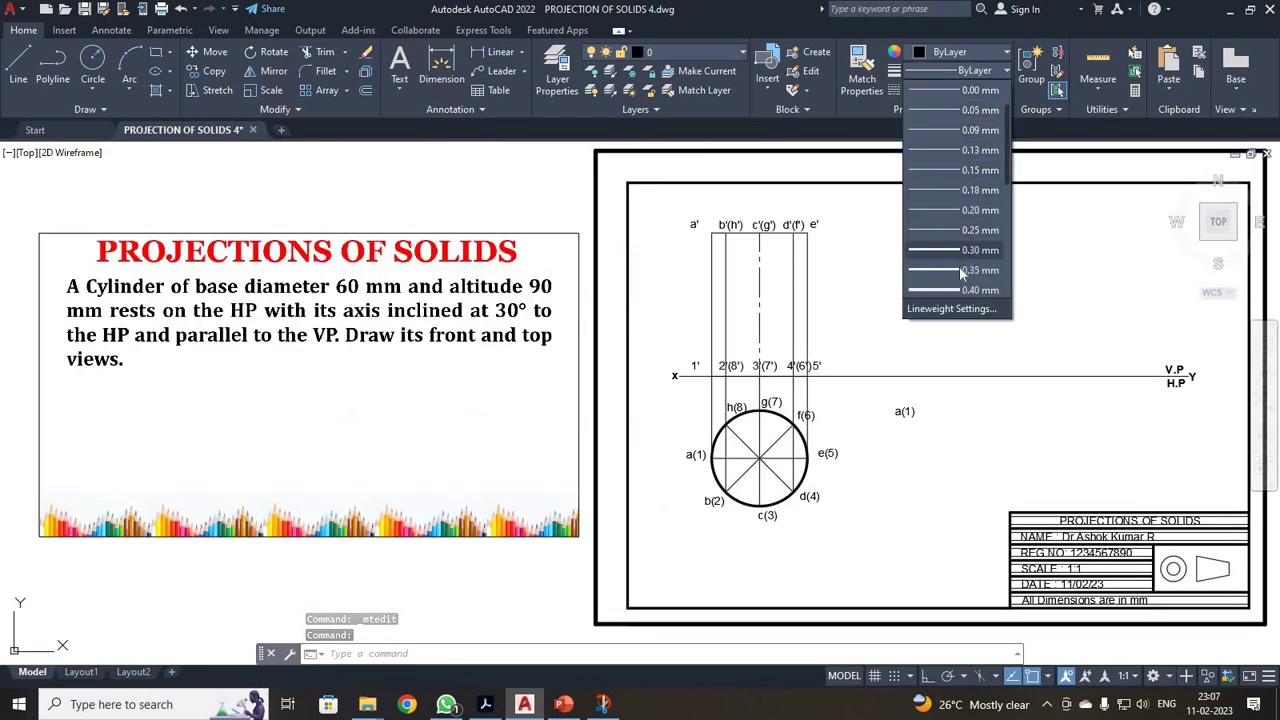
{"action": "left_click", "coordinate": [959, 269]}
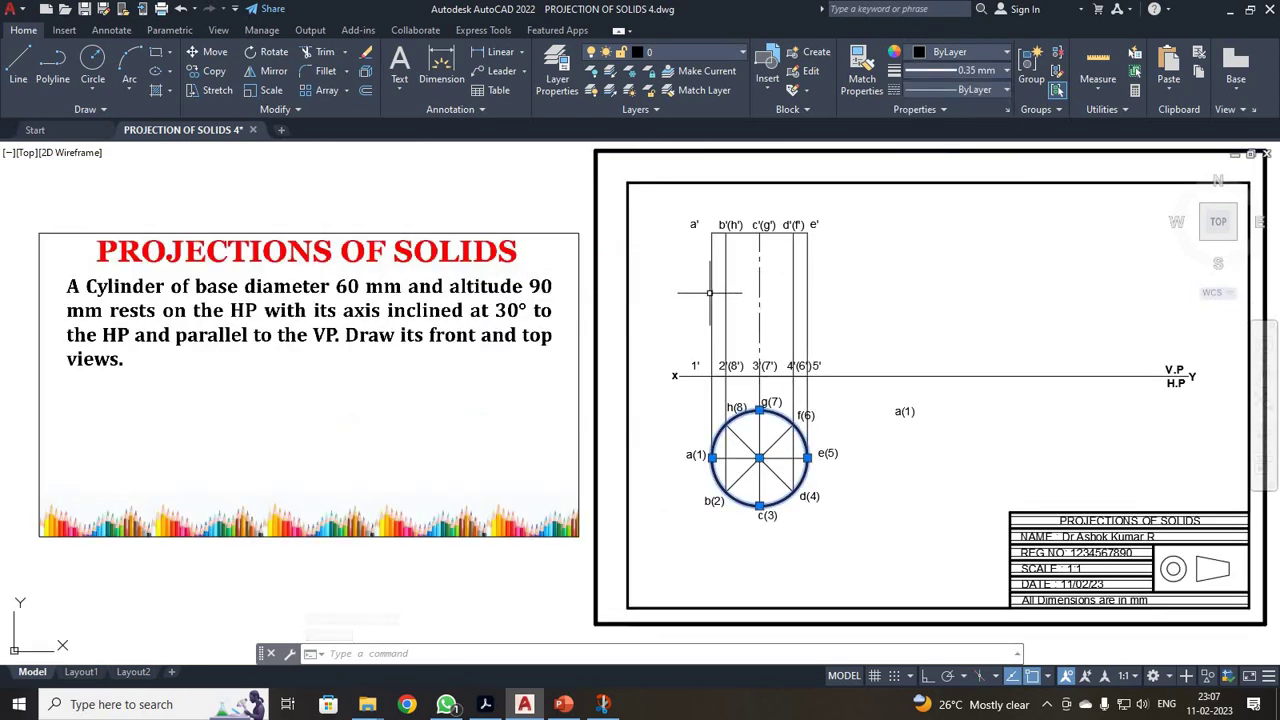
Step: Set the lineweight of the front view rectangle's four outline edges to 0.35 mm and clear the selection
{"action": "left_click", "coordinate": [712, 291]}
{"action": "left_click", "coordinate": [807, 303]}
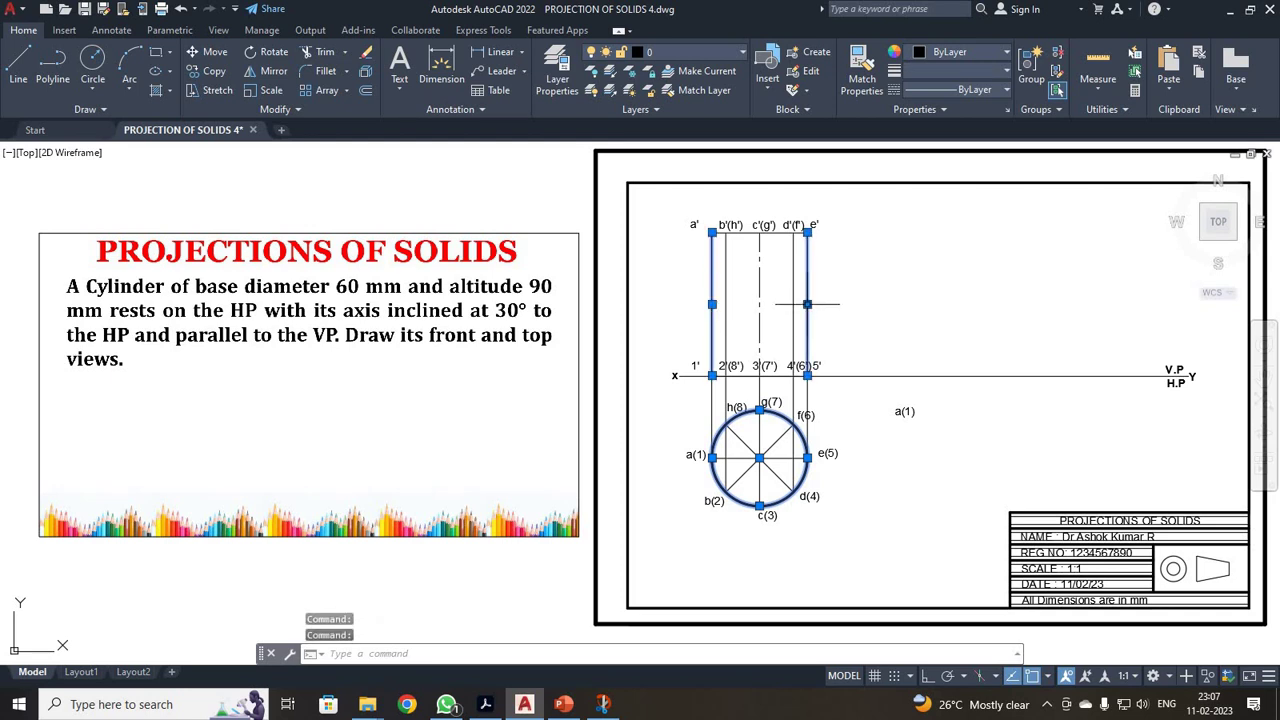
{"action": "left_click", "coordinate": [781, 232]}
{"action": "left_click", "coordinate": [779, 375]}
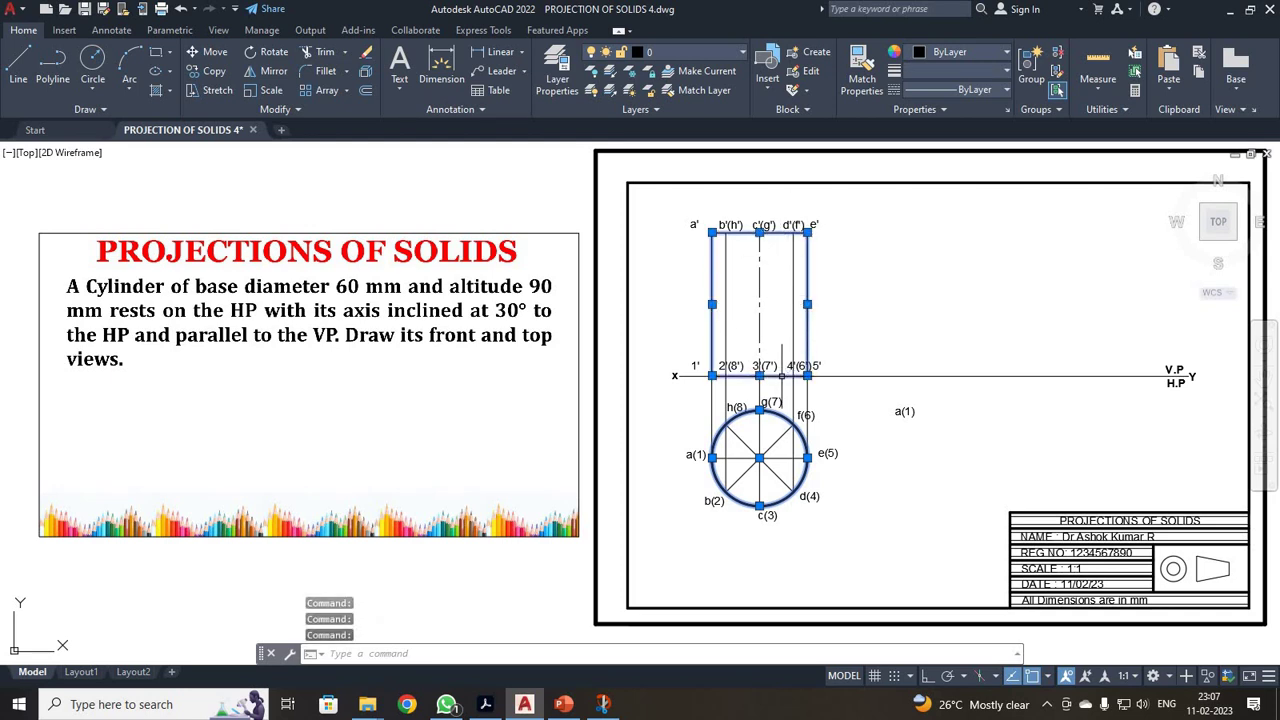
{"action": "left_click", "coordinate": [960, 70]}
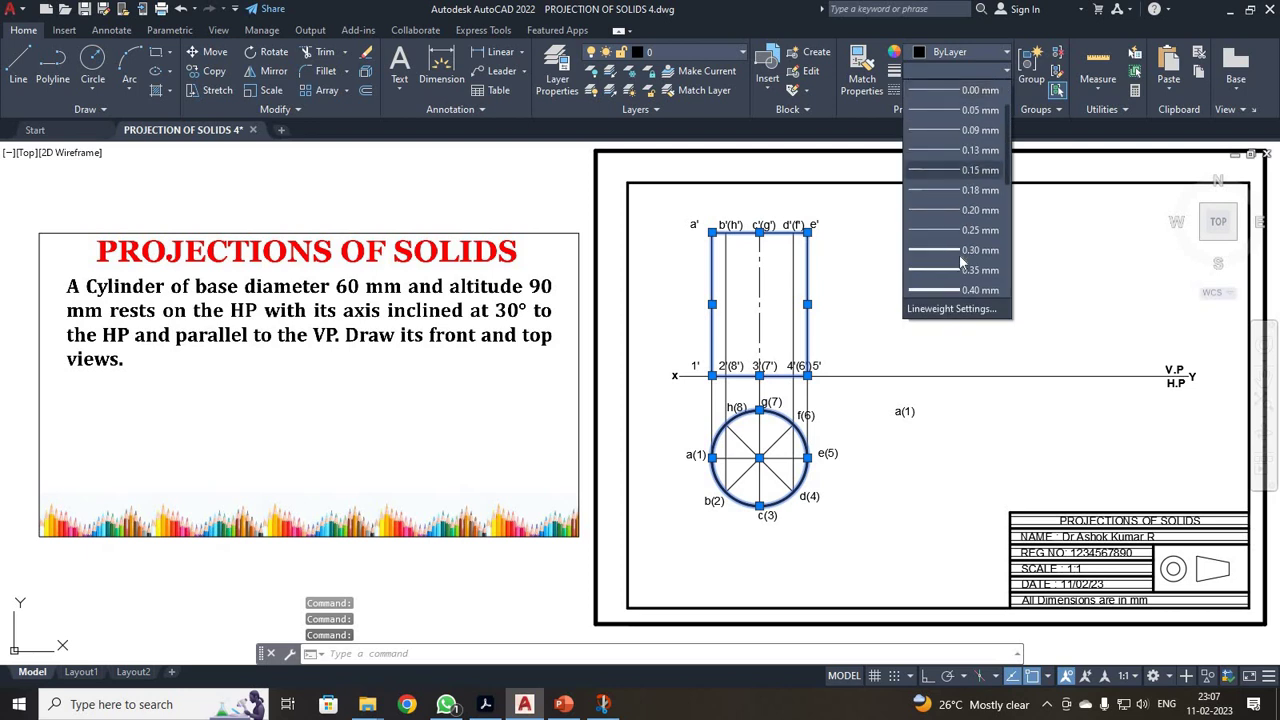
{"action": "scroll", "coordinate": [977, 211], "scroll_direction": "down", "scroll_amount": 1}
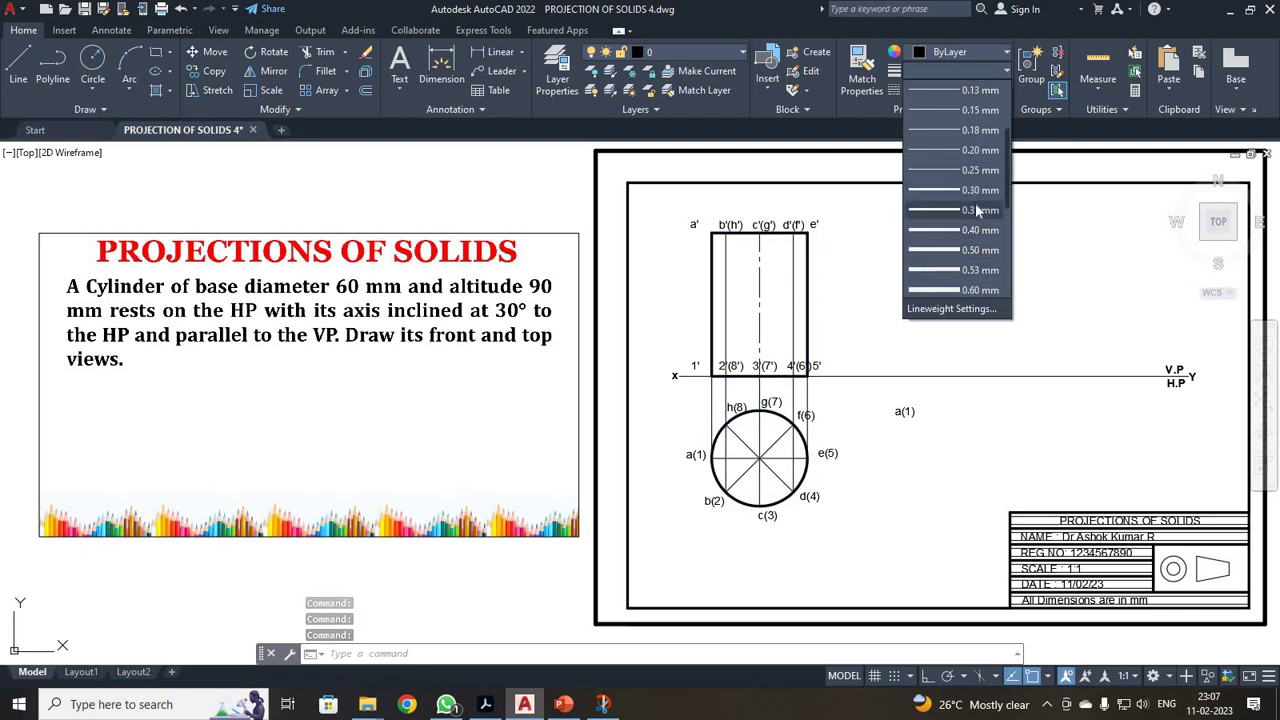
{"action": "left_click", "coordinate": [977, 210]}
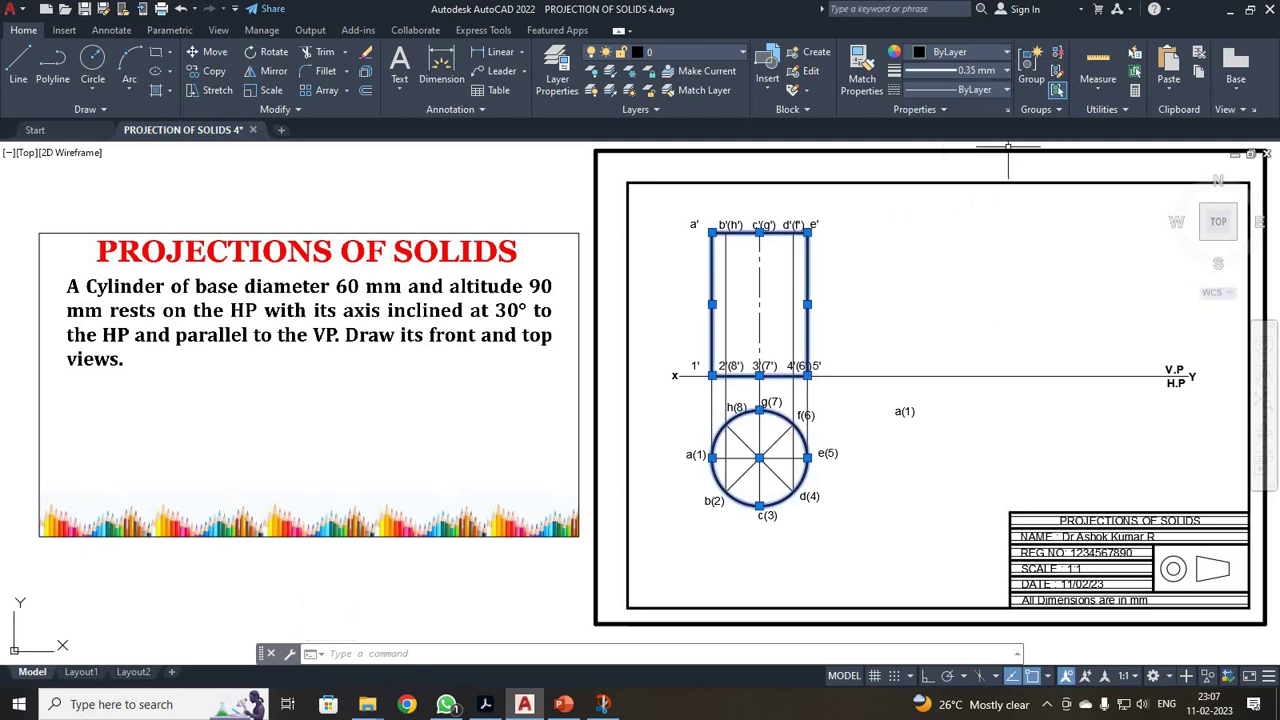
{"action": "left_click", "coordinate": [1008, 269]}
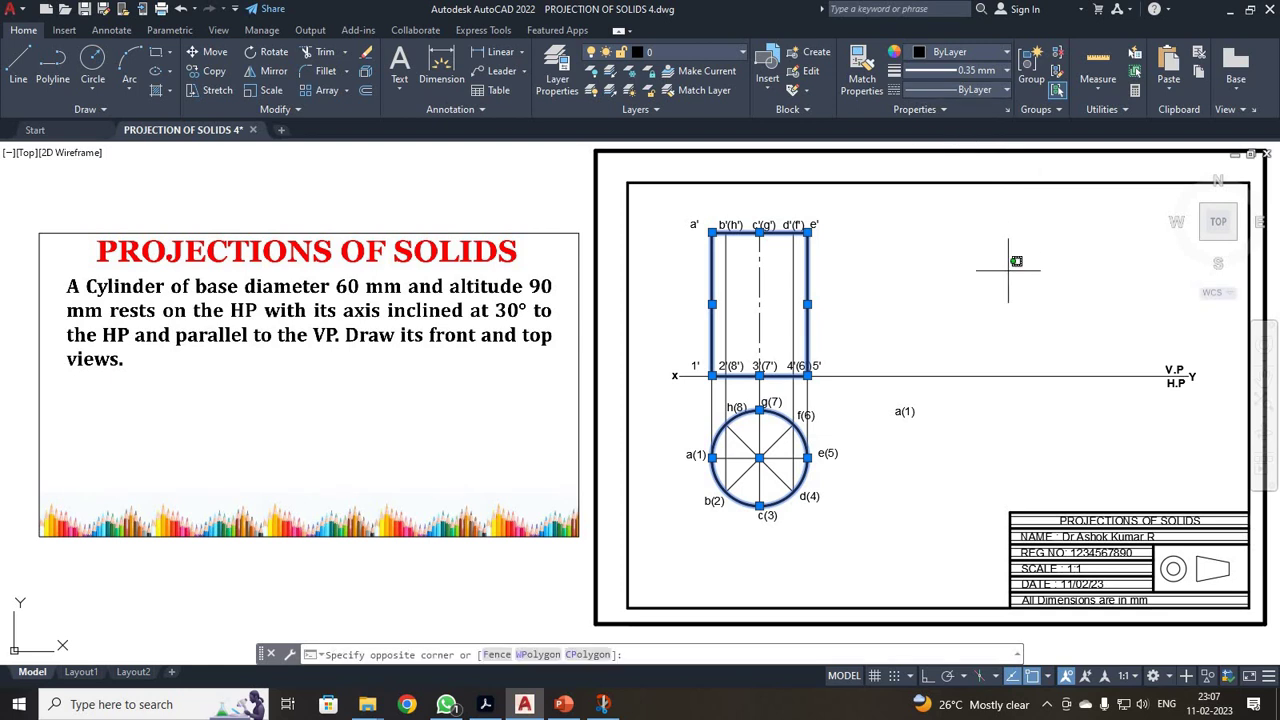
{"action": "key", "text": "Escape"}
{"action": "key", "text": "Escape"}
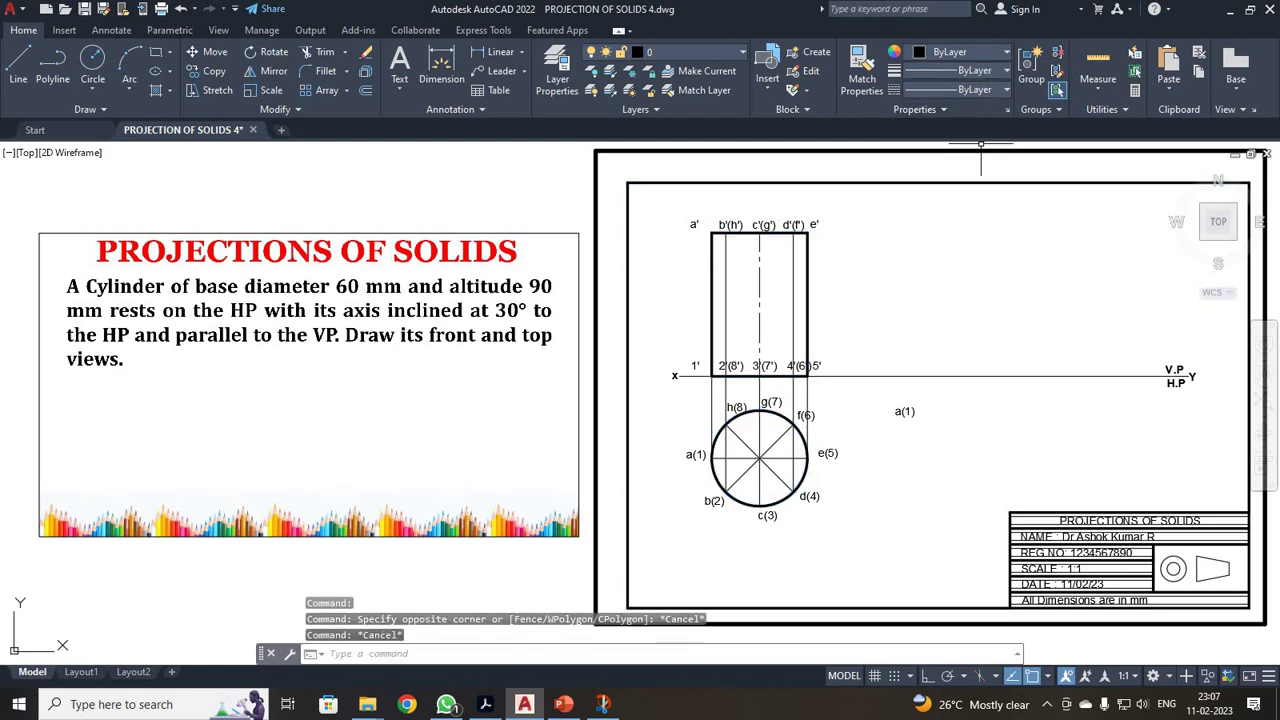
Step: Copy the whole front view with its labels from its base on the XY line to the free area further right on that line
{"action": "left_click", "coordinate": [684, 207]}
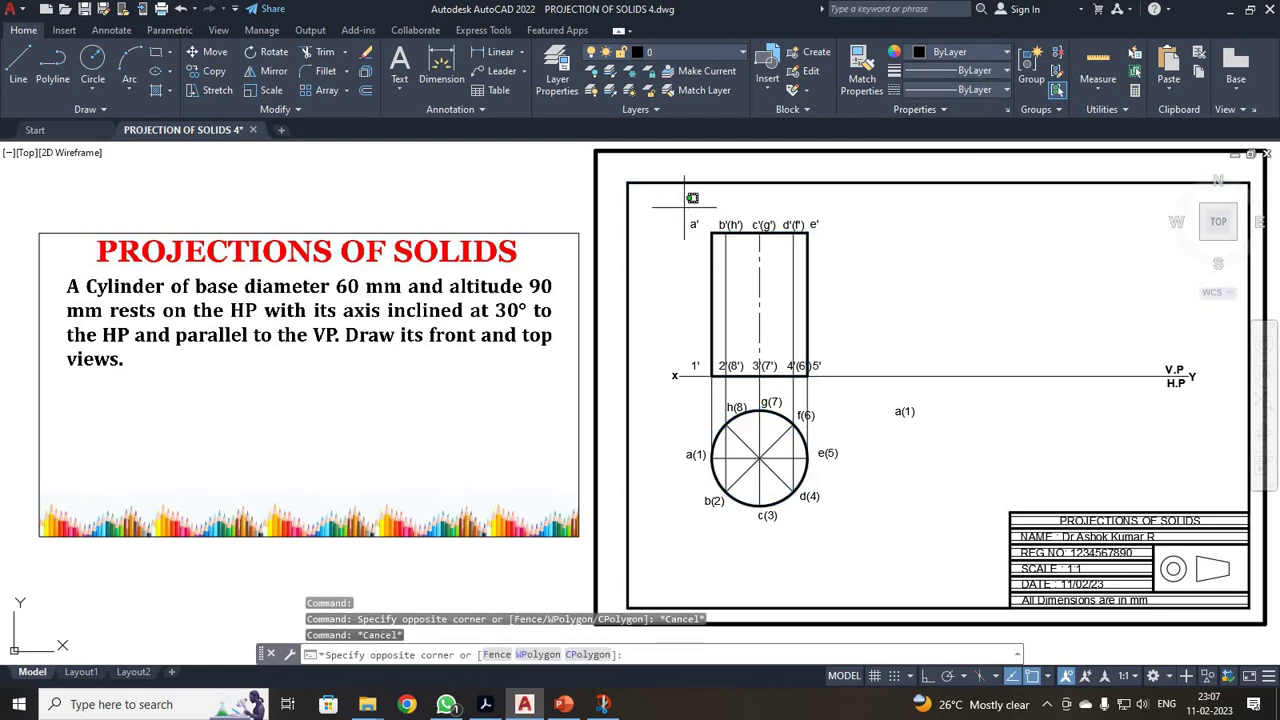
{"action": "left_click", "coordinate": [835, 372]}
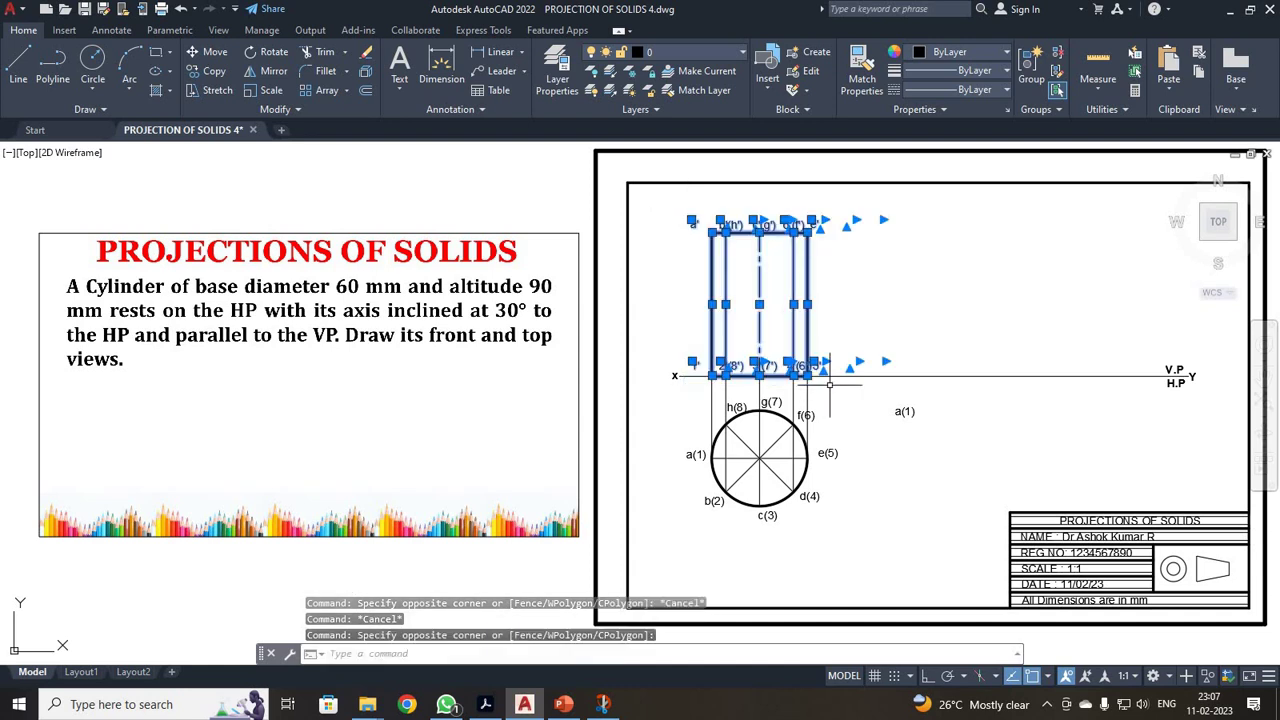
{"action": "left_click", "coordinate": [214, 71]}
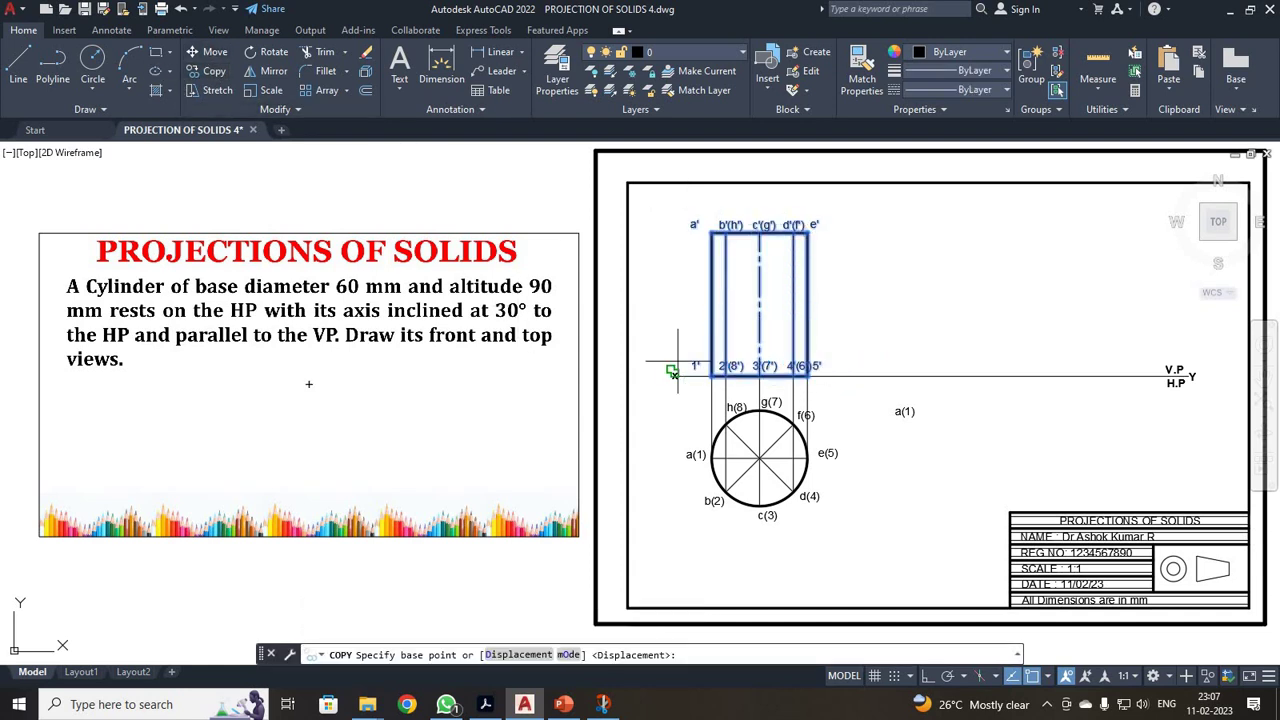
{"action": "left_click", "coordinate": [768, 374]}
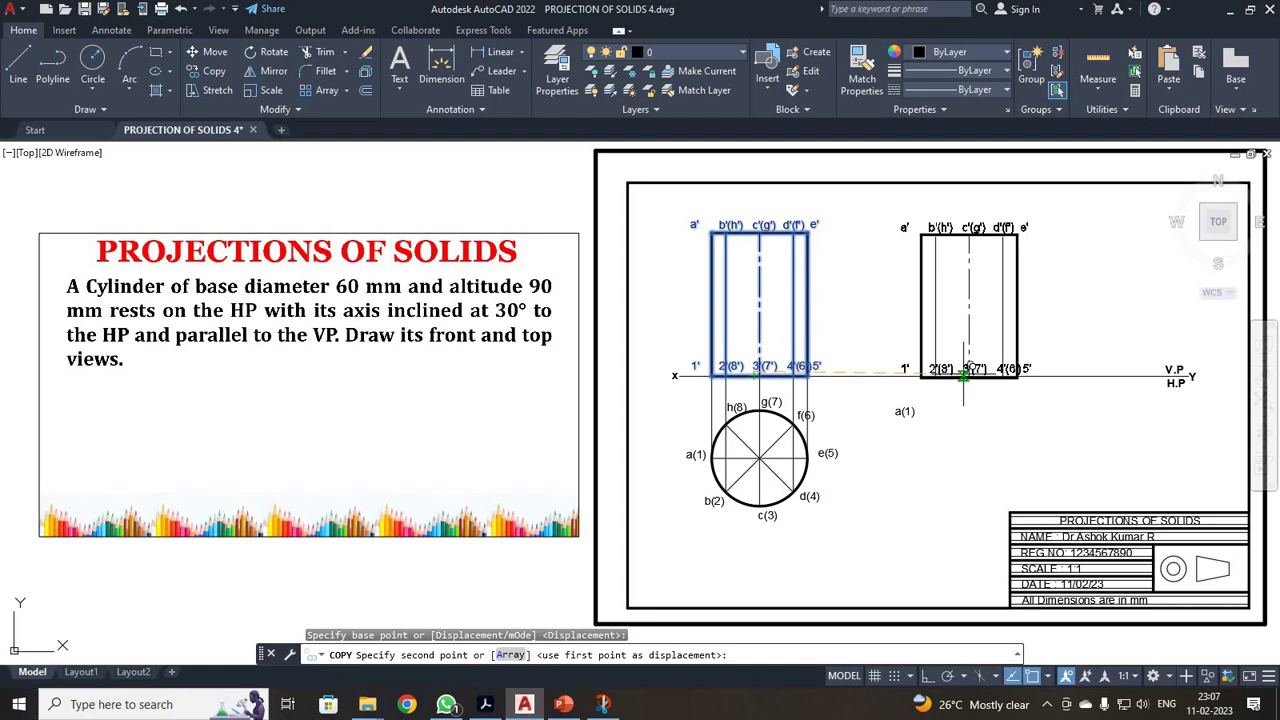
{"action": "scroll", "coordinate": [965, 372], "scroll_direction": "up", "scroll_amount": 4}
{"action": "left_click", "coordinate": [968, 364]}
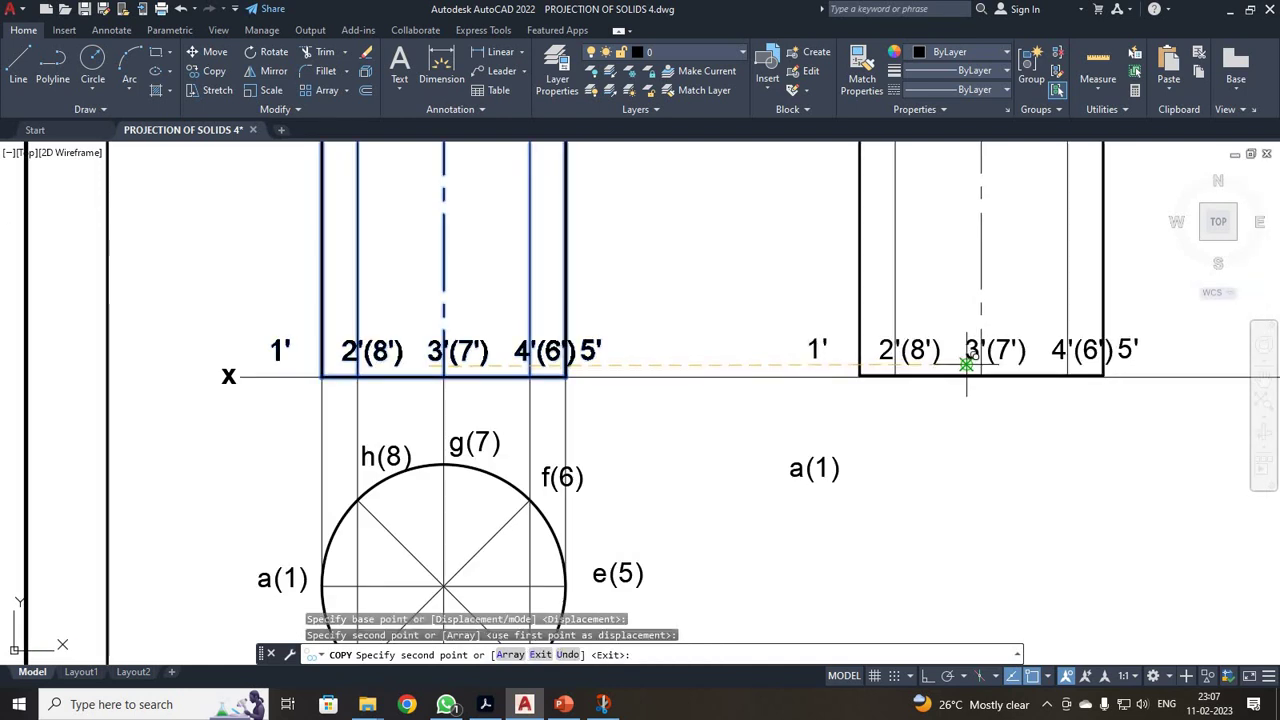
Step: Rotate the copied front view with its labels by 60° about the midpoint of its base
{"action": "scroll", "coordinate": [971, 360], "scroll_direction": "down", "scroll_amount": 2}
{"action": "key", "text": "Escape"}
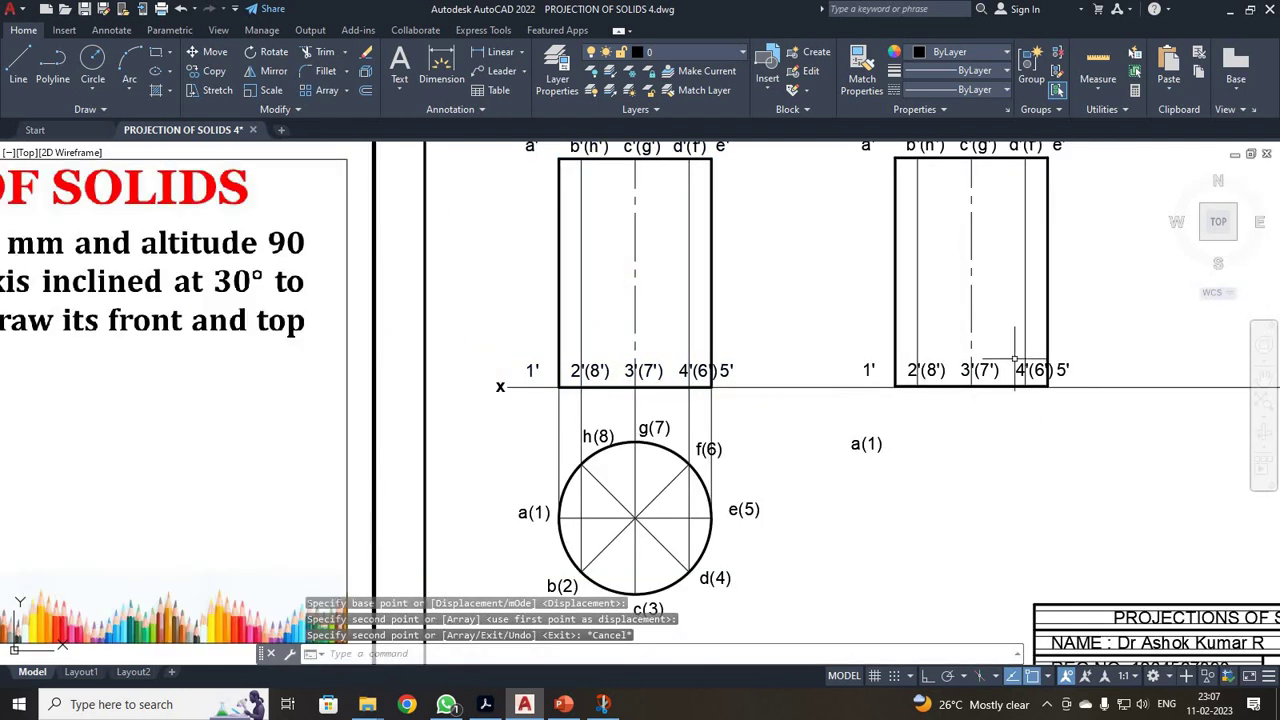
{"action": "scroll", "coordinate": [1018, 350], "scroll_direction": "down", "scroll_amount": 2}
{"action": "scroll", "coordinate": [1018, 350], "scroll_direction": "up", "scroll_amount": 2}
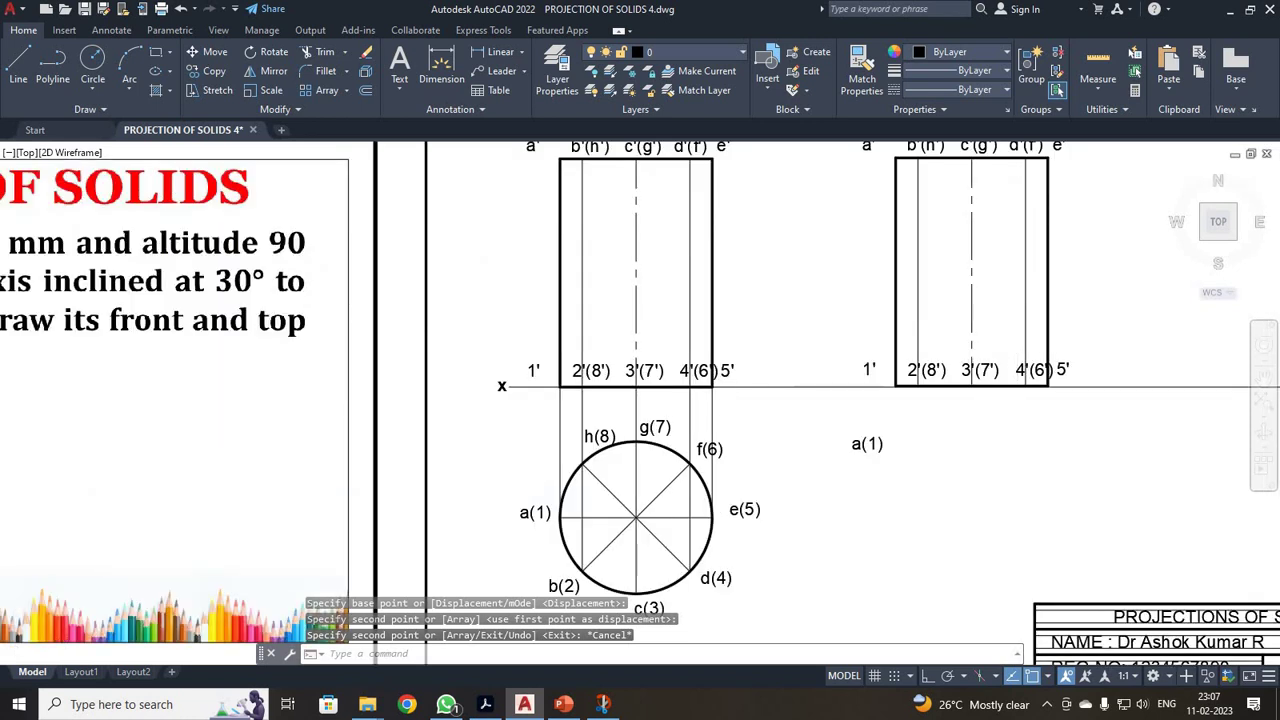
{"action": "scroll", "coordinate": [1018, 350], "scroll_direction": "down", "scroll_amount": 2}
{"action": "left_click", "coordinate": [917, 199]}
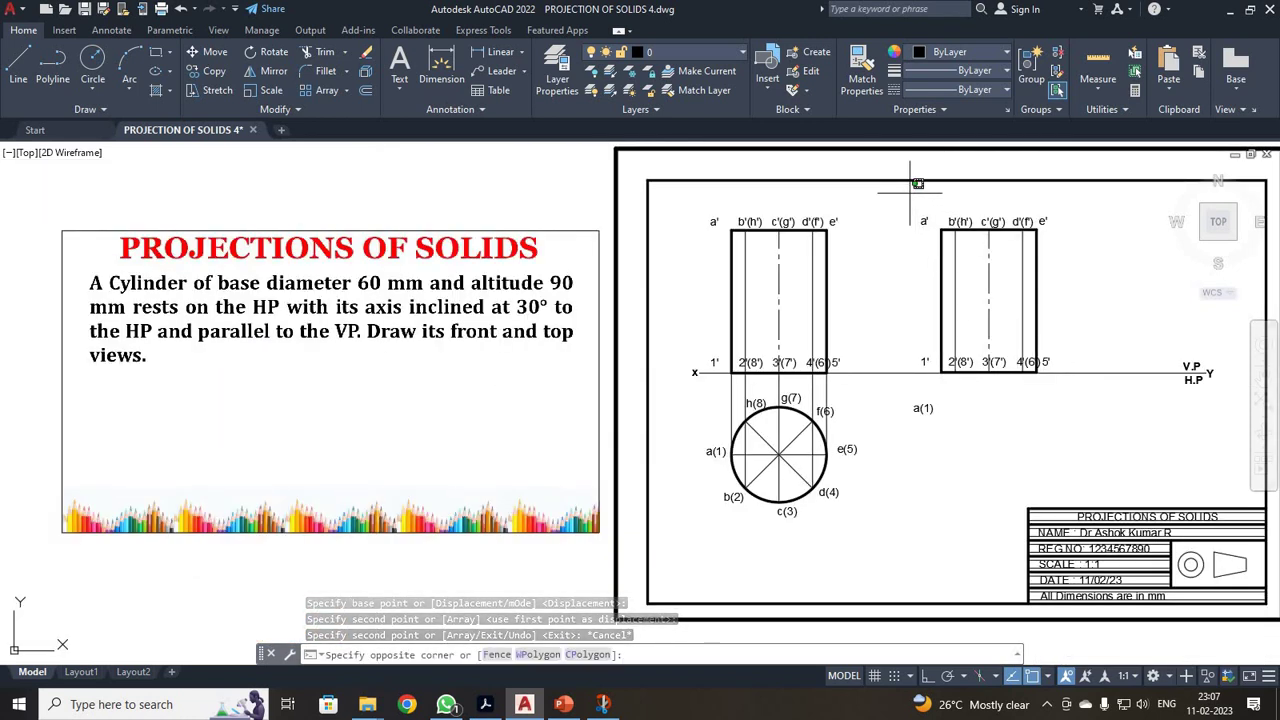
{"action": "left_click", "coordinate": [1073, 397]}
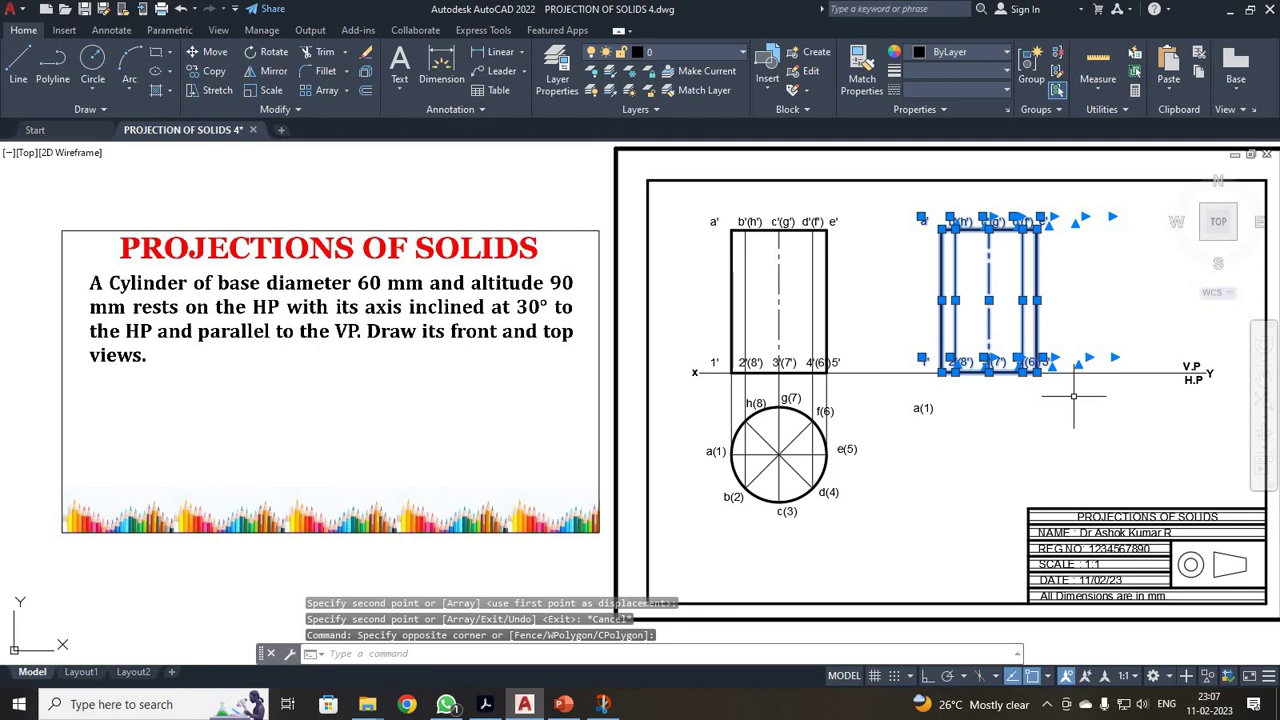
{"action": "left_click", "coordinate": [270, 52]}
{"action": "left_click", "coordinate": [988, 368]}
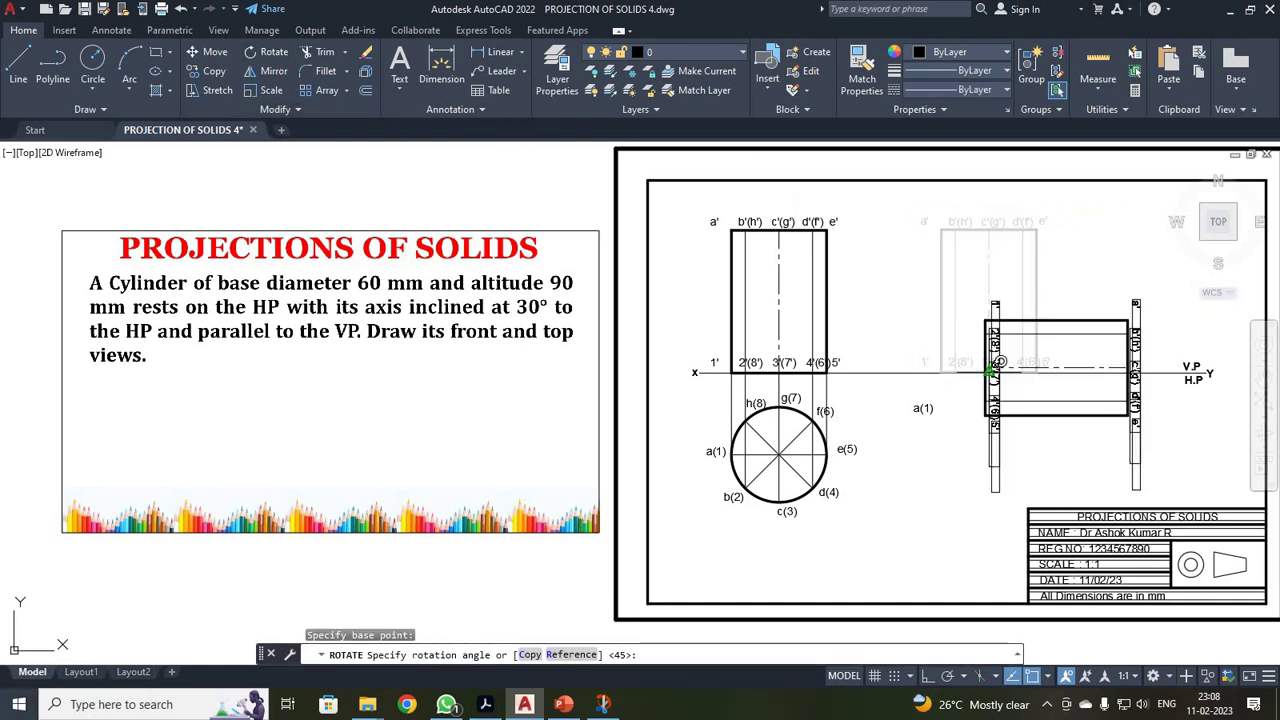
{"action": "type", "text": "60"}
{"action": "key", "text": "Return"}
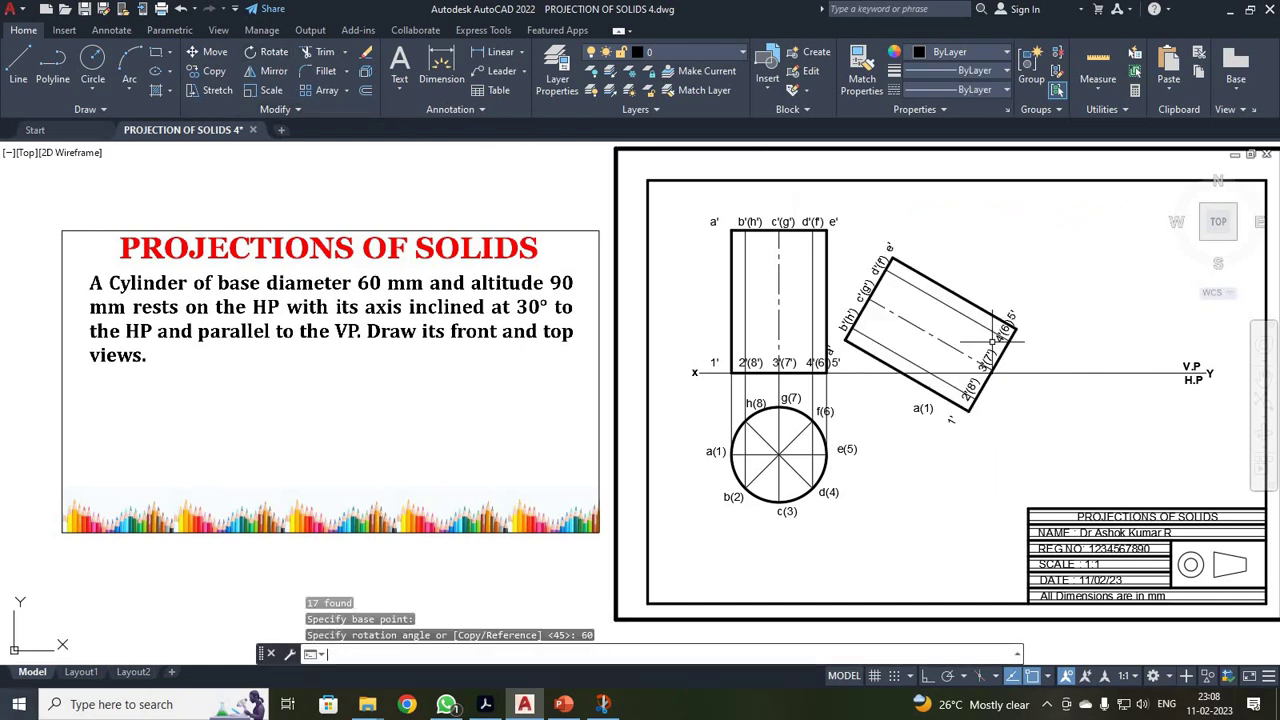
Step: Move the rotated front view by its lowest corner up to the XY line, clear of the first view
{"action": "scroll", "coordinate": [1057, 366], "scroll_direction": "up", "scroll_amount": 4}
{"action": "scroll", "coordinate": [1057, 366], "scroll_direction": "down", "scroll_amount": 2}
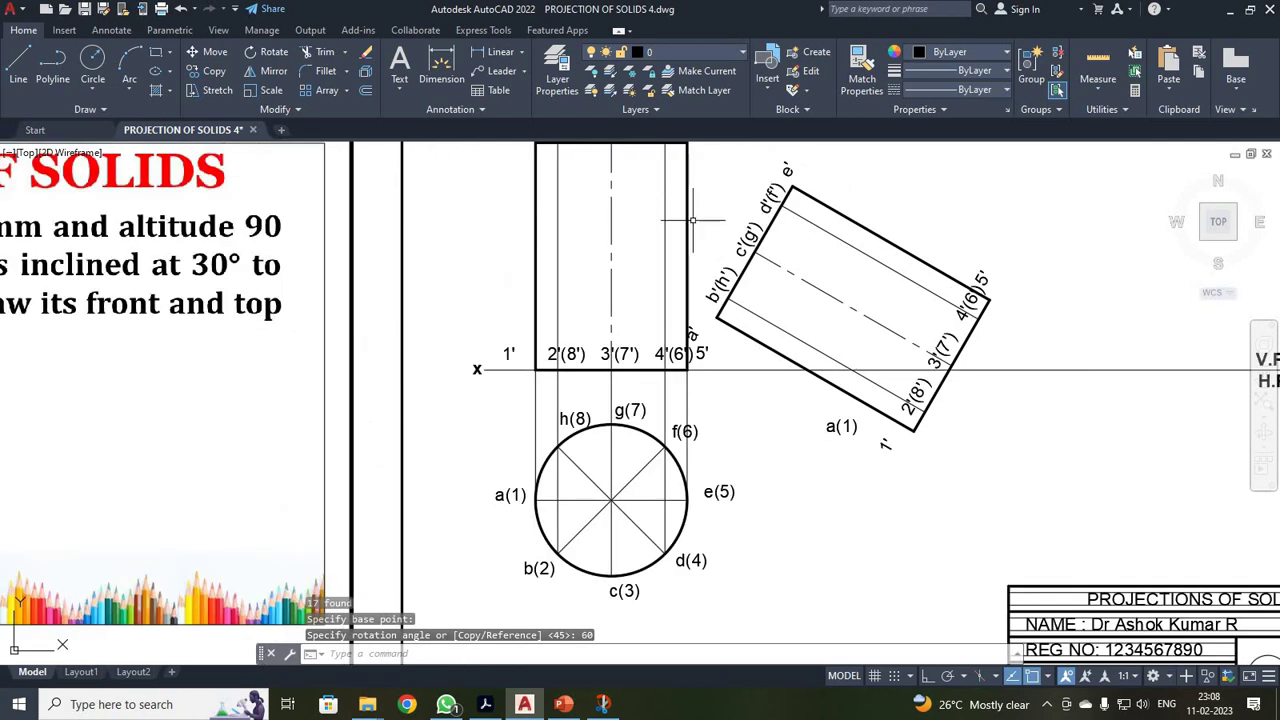
{"action": "scroll", "coordinate": [724, 172], "scroll_direction": "down", "scroll_amount": 2}
{"action": "scroll", "coordinate": [722, 174], "scroll_direction": "up", "scroll_amount": 2}
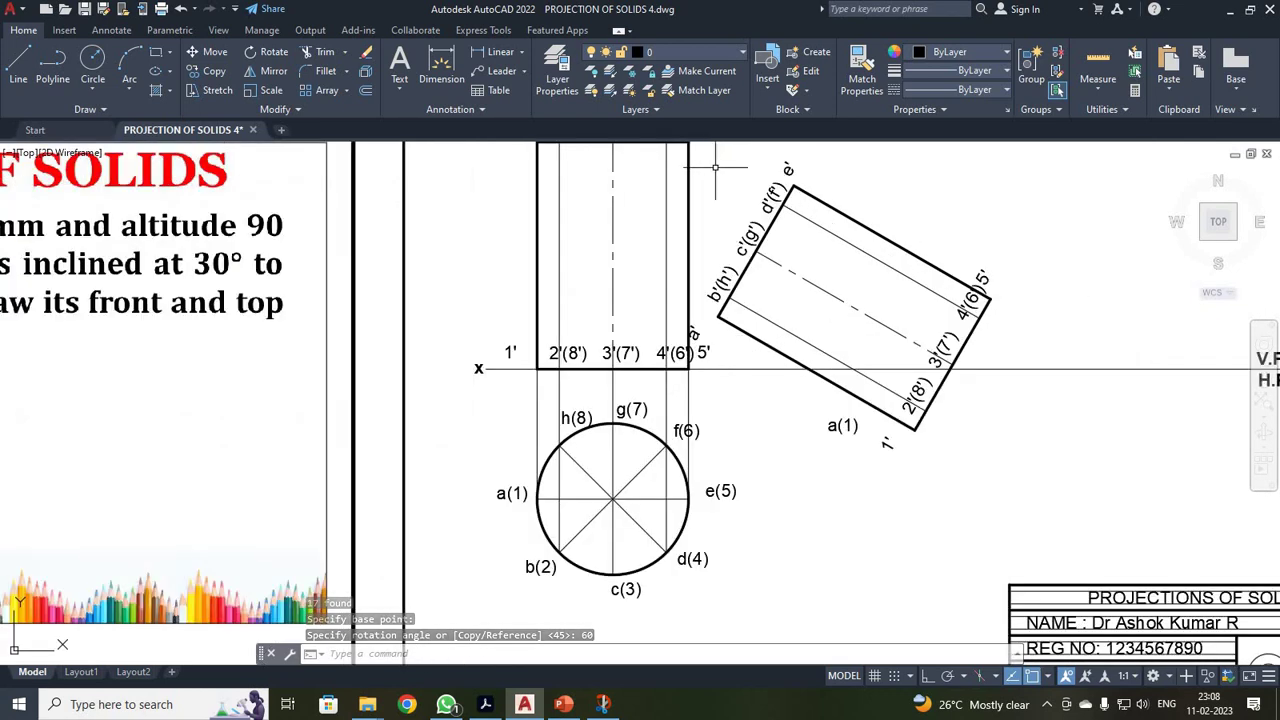
{"action": "left_click", "coordinate": [703, 150]}
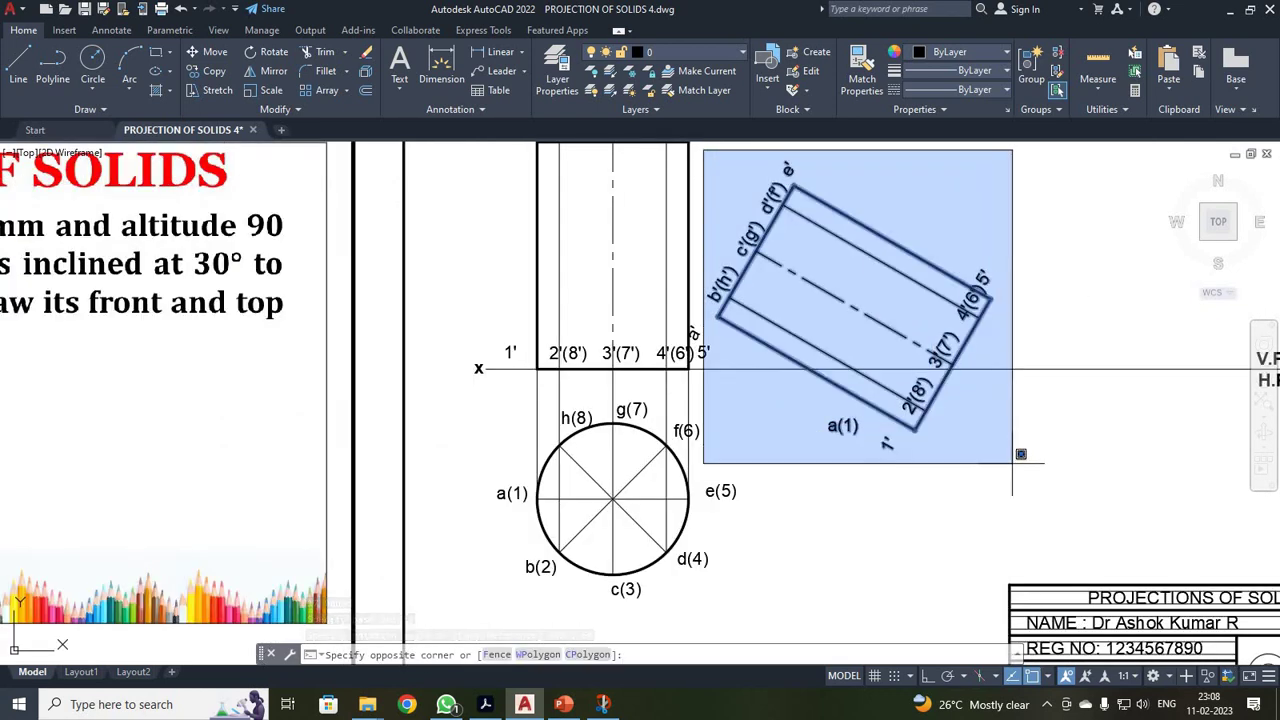
{"action": "left_click", "coordinate": [1011, 462]}
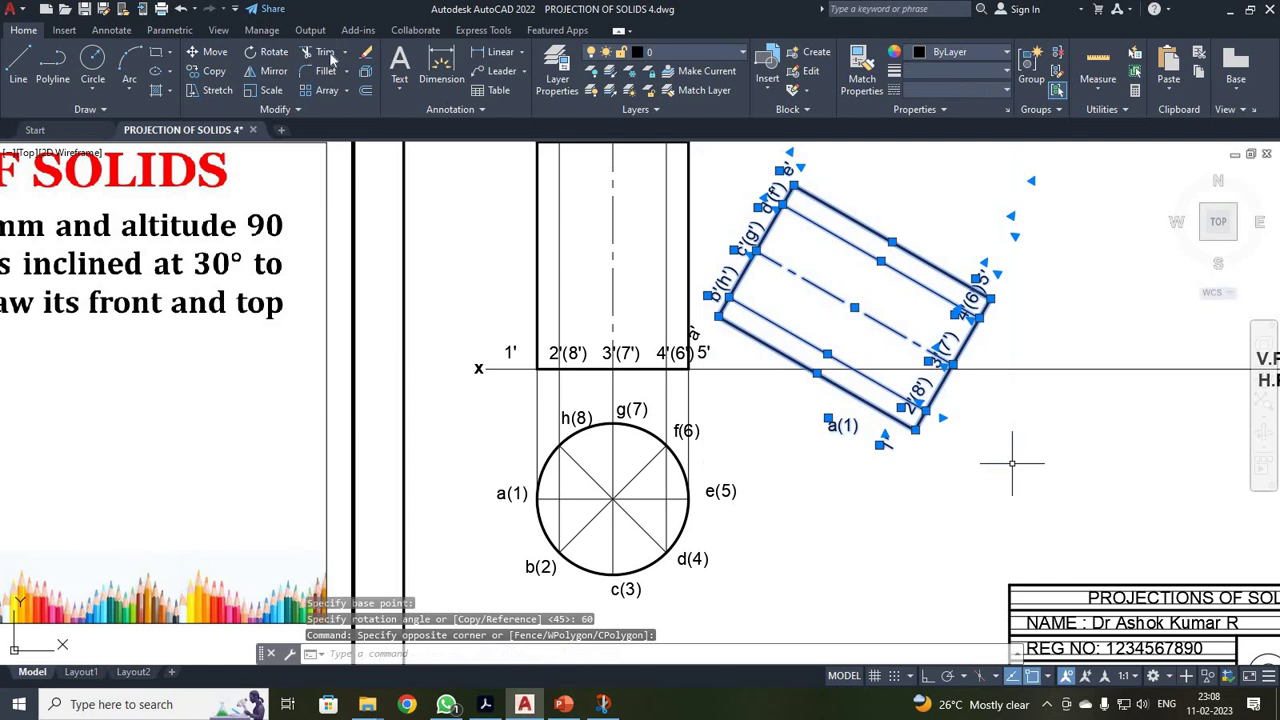
{"action": "left_click", "coordinate": [208, 52]}
{"action": "left_click", "coordinate": [914, 429]}
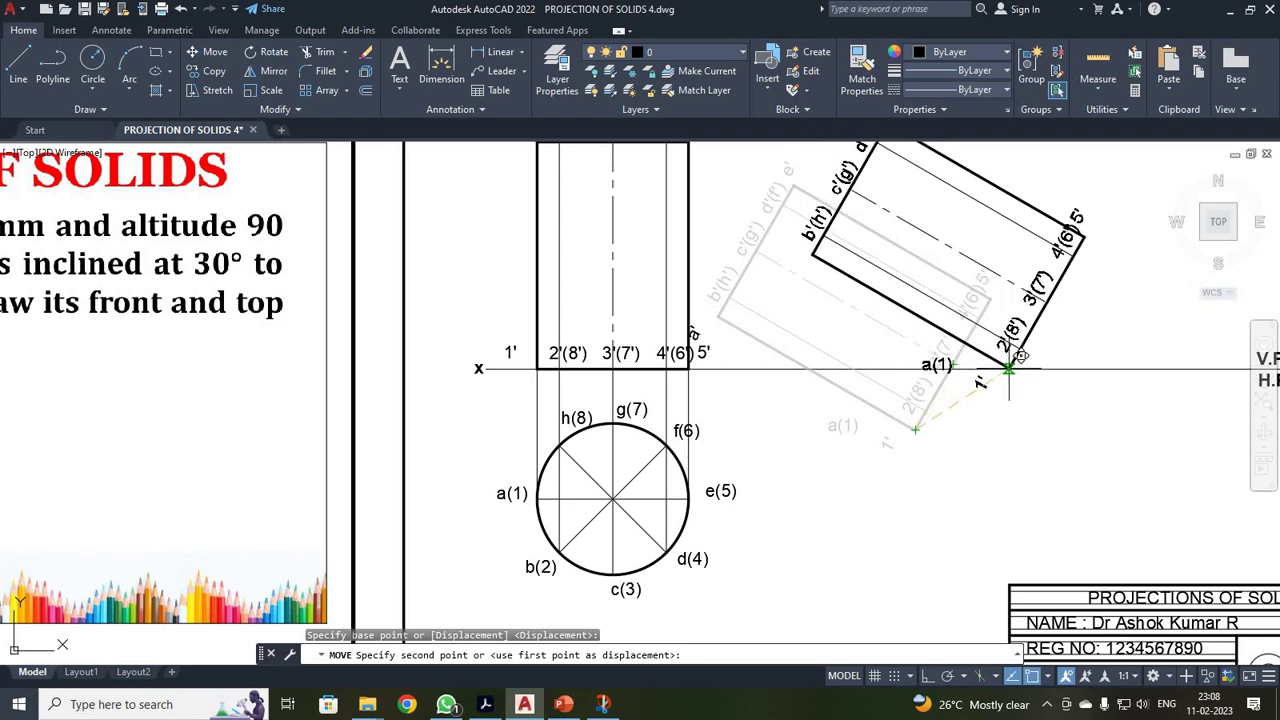
{"action": "left_click", "coordinate": [958, 365]}
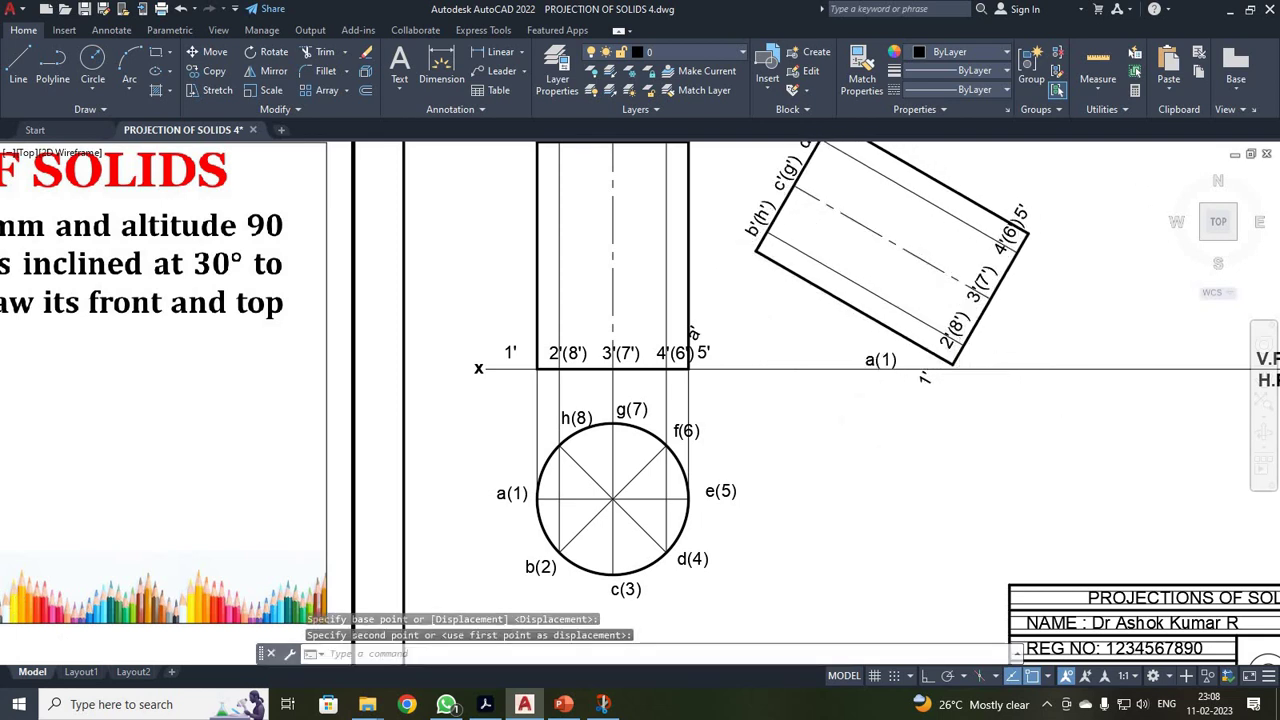
Step: Shift the tilted front view slightly so its lowest corner sits exactly on the XY line
{"action": "scroll", "coordinate": [989, 397], "scroll_direction": "down", "scroll_amount": 4}
{"action": "left_click", "coordinate": [889, 276]}
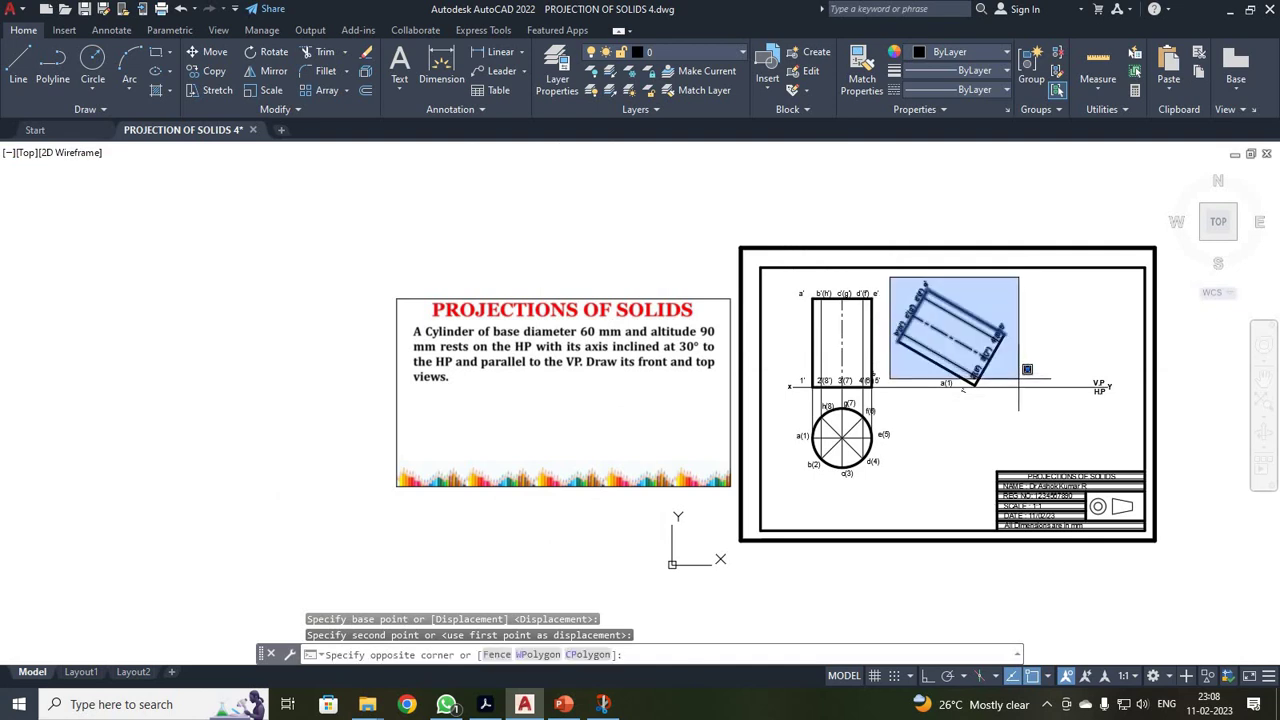
{"action": "left_click", "coordinate": [1022, 392]}
{"action": "scroll", "coordinate": [1022, 393], "scroll_direction": "up", "scroll_amount": 5}
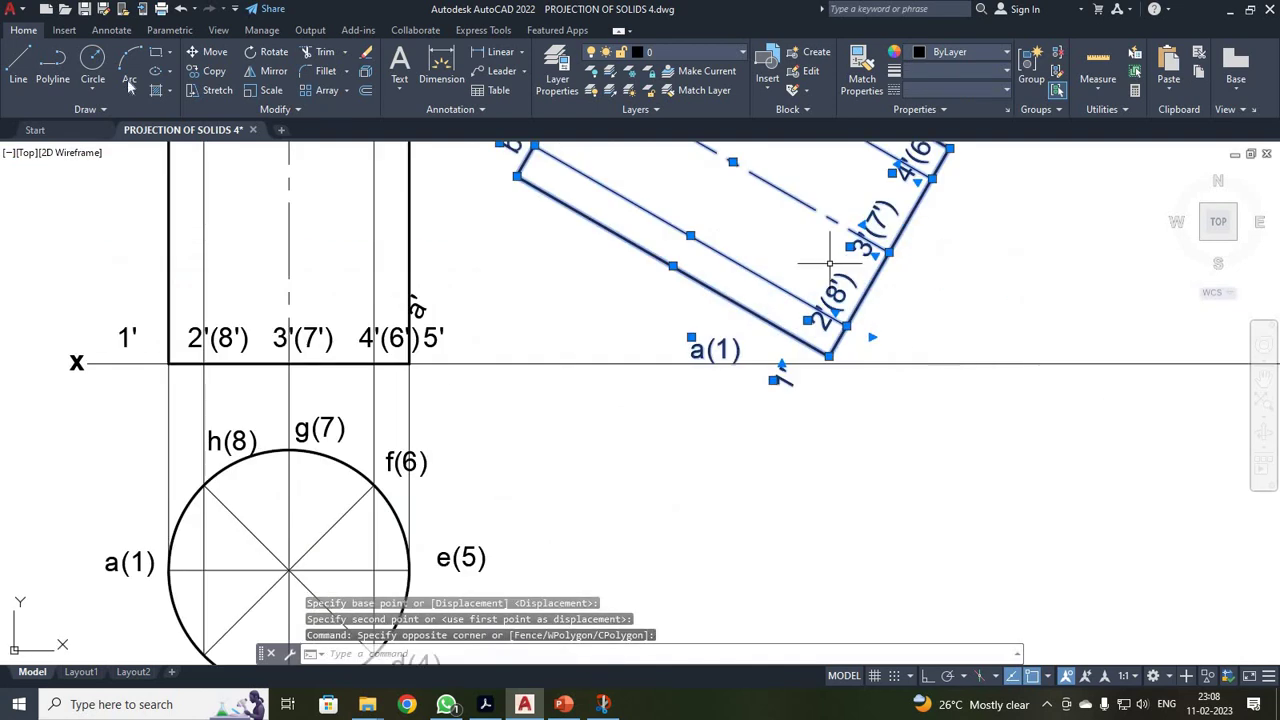
{"action": "left_click", "coordinate": [210, 52]}
{"action": "left_click", "coordinate": [828, 356]}
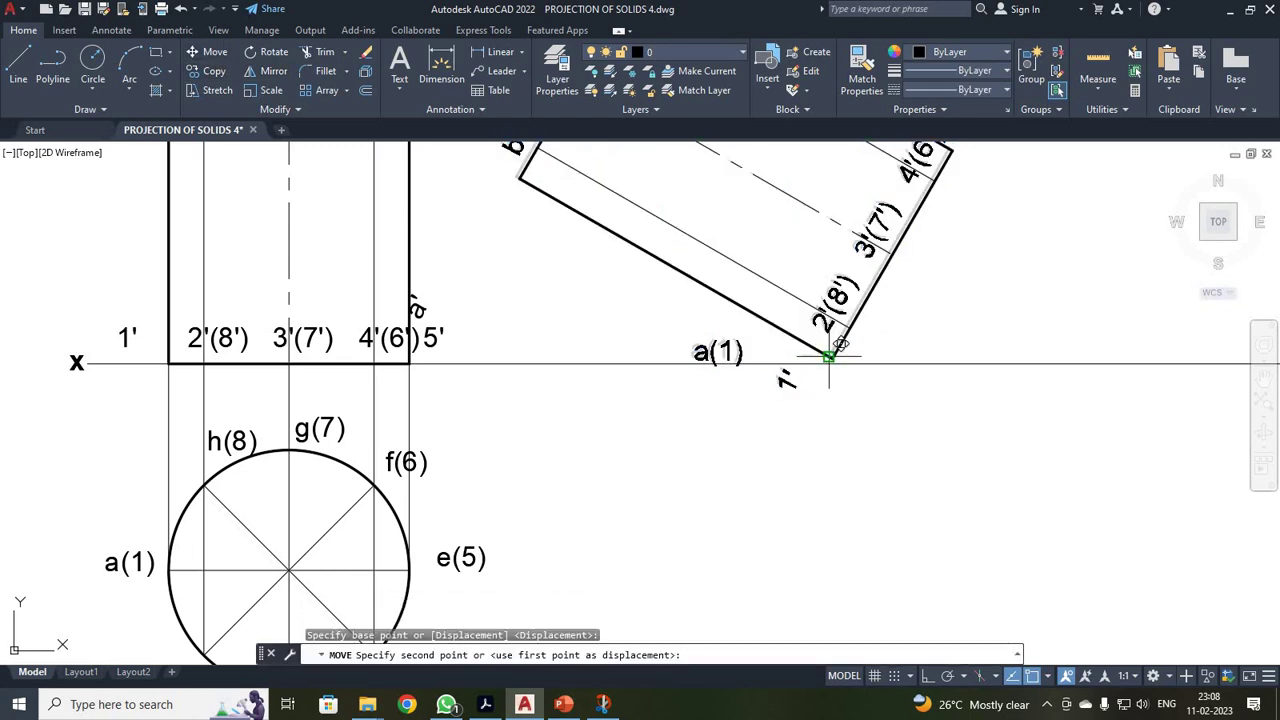
{"action": "left_click", "coordinate": [828, 362]}
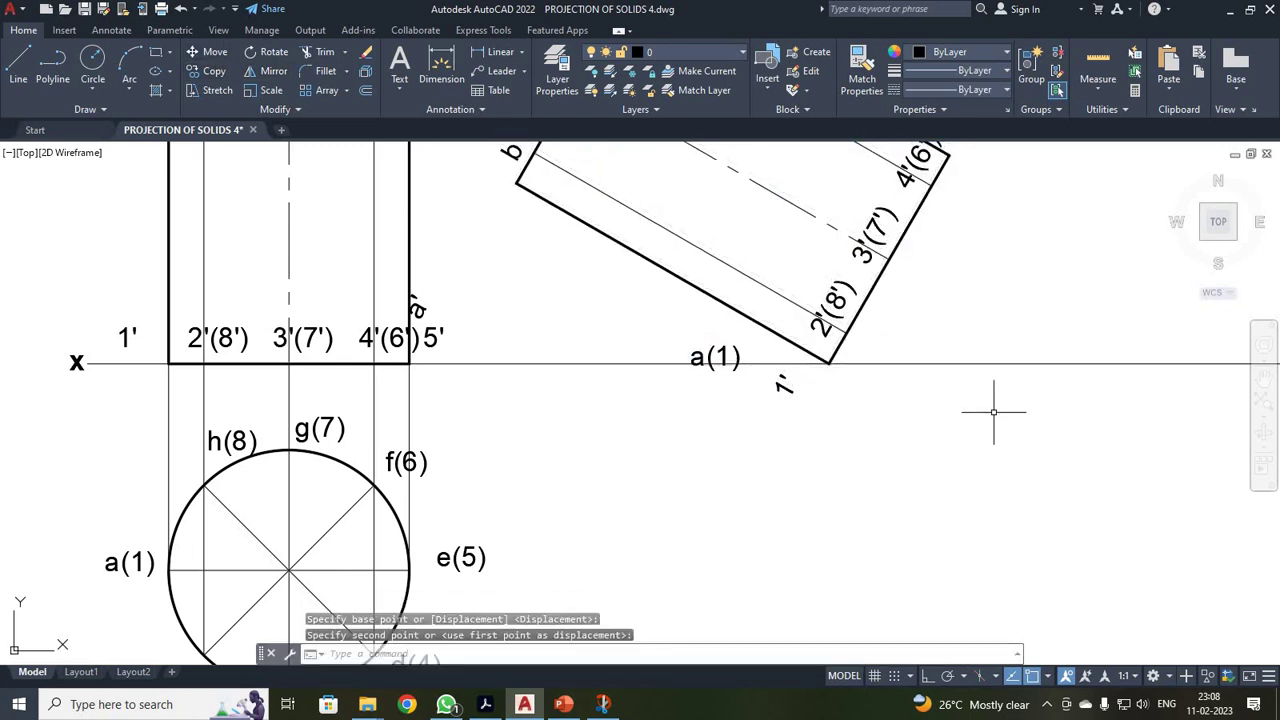
Step: Delete the stray a(1) label beside the tilted front view
{"action": "left_click", "coordinate": [717, 357]}
{"action": "key", "text": "Escape"}
{"action": "left_click", "coordinate": [717, 357]}
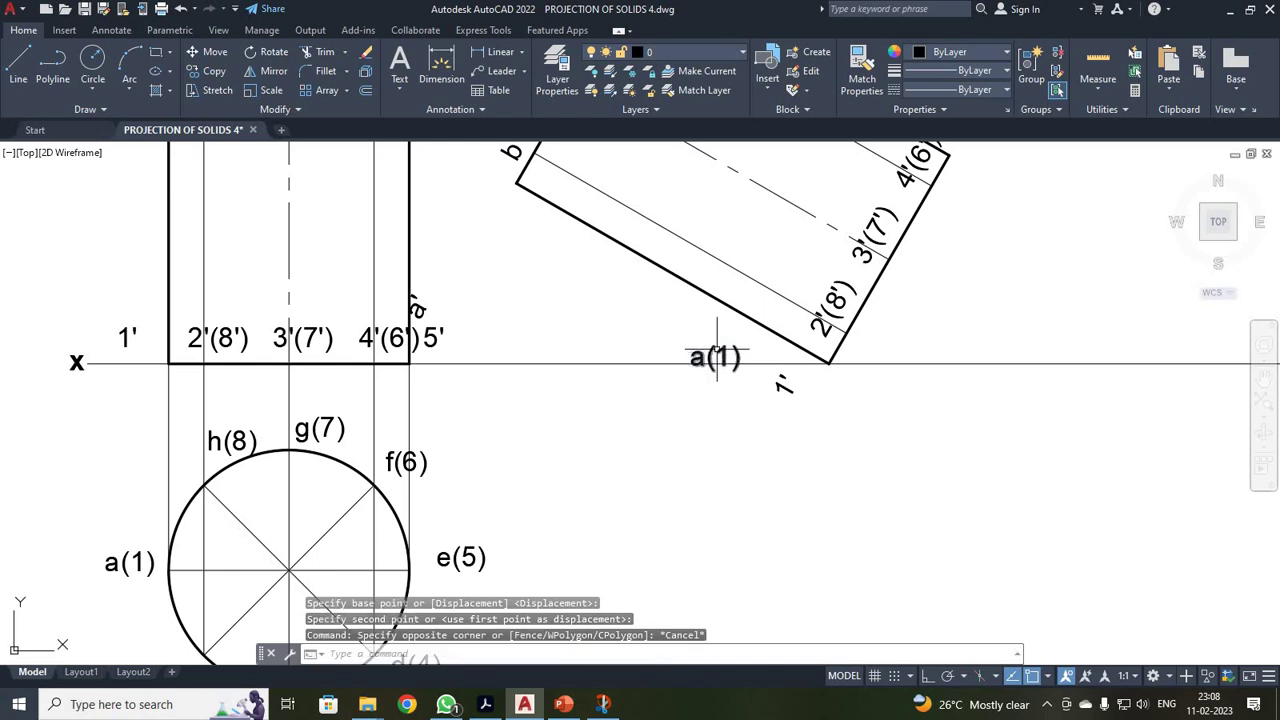
{"action": "key", "text": "Delete"}
Step: Copy the a' label from the upright front view to the leftmost corner of the tilted front view
{"action": "scroll", "coordinate": [717, 349], "scroll_direction": "down", "scroll_amount": 5}
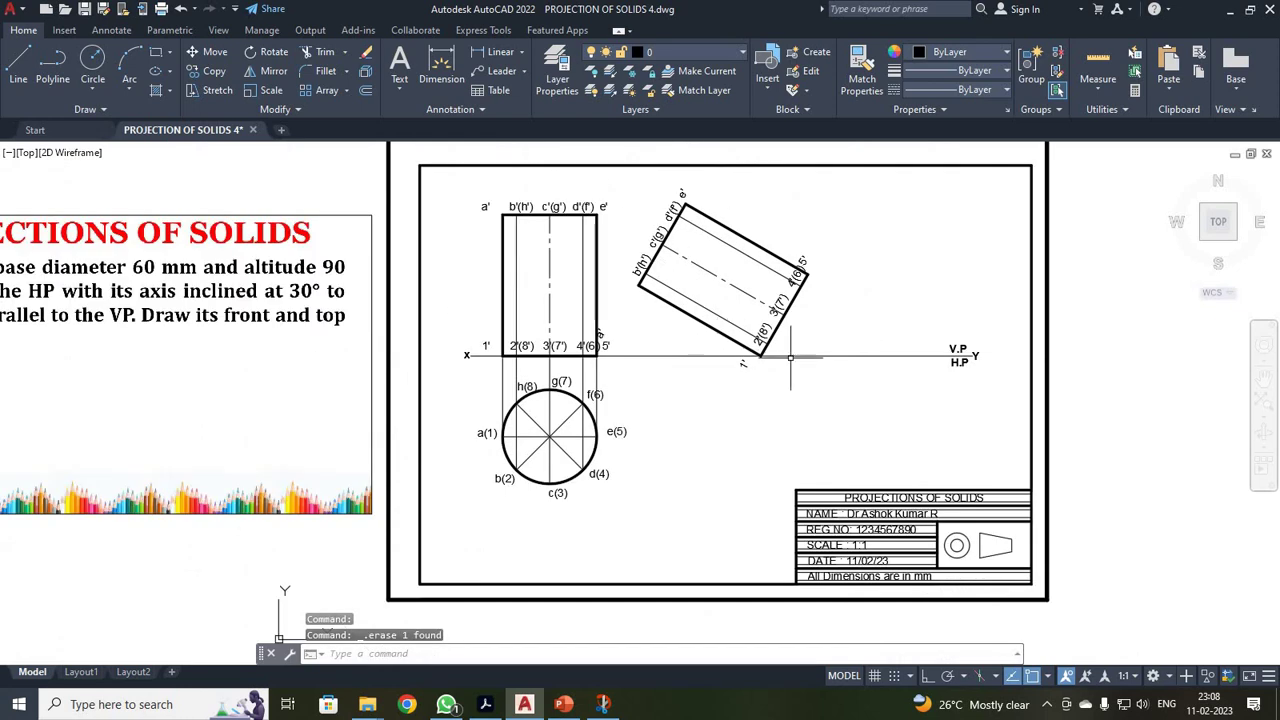
{"action": "scroll", "coordinate": [800, 357], "scroll_direction": "up", "scroll_amount": 3}
{"action": "scroll", "coordinate": [800, 357], "scroll_direction": "down", "scroll_amount": 3}
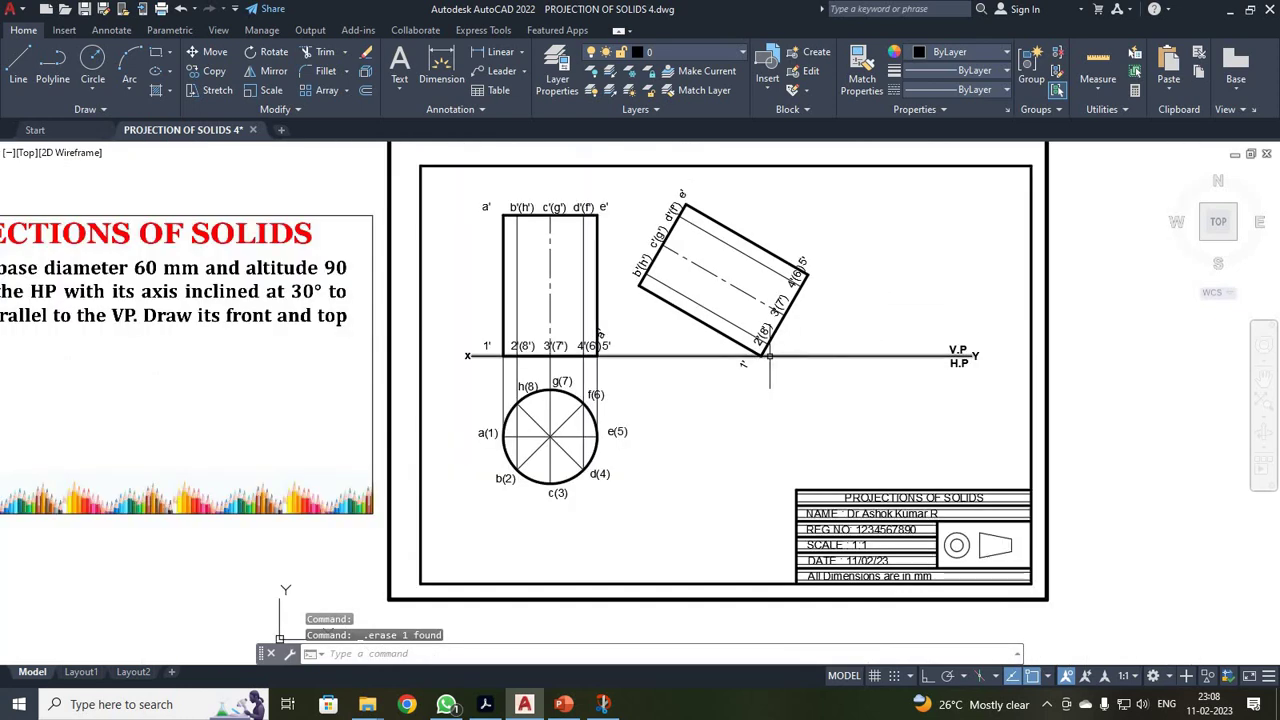
{"action": "scroll", "coordinate": [751, 362], "scroll_direction": "up", "scroll_amount": 3}
{"action": "scroll", "coordinate": [751, 362], "scroll_direction": "down", "scroll_amount": 3}
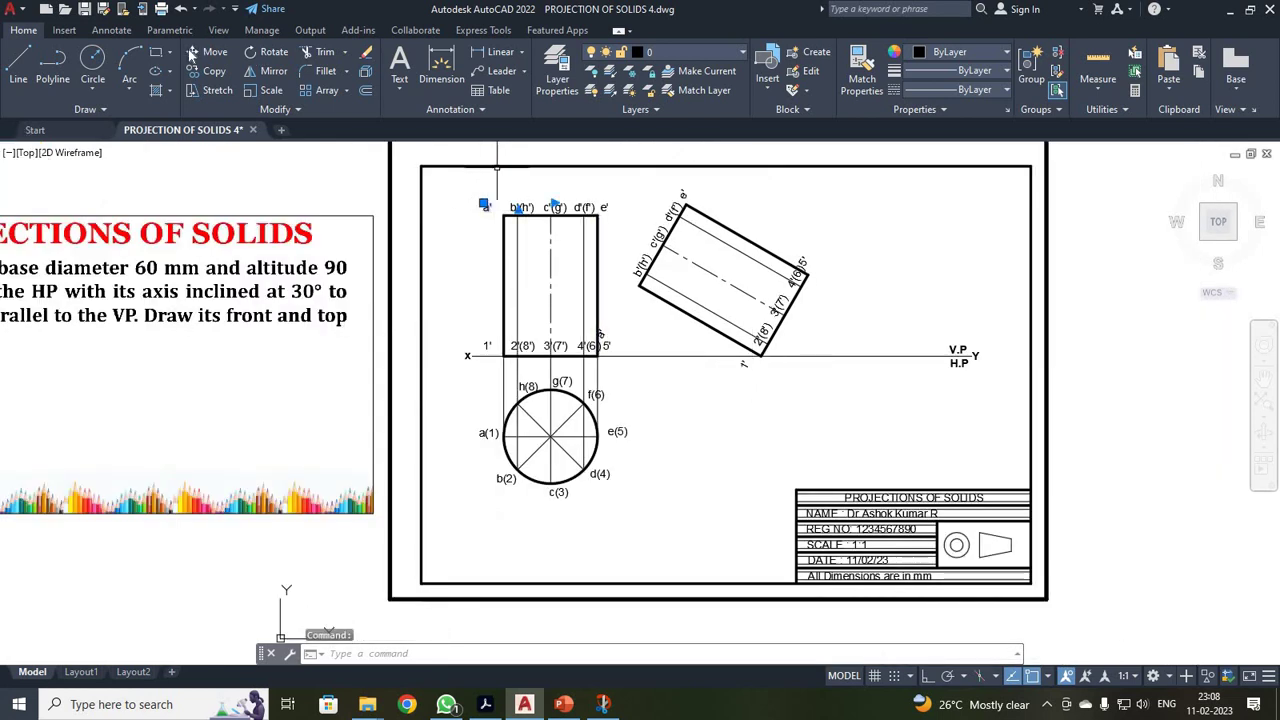
{"action": "left_click", "coordinate": [216, 71]}
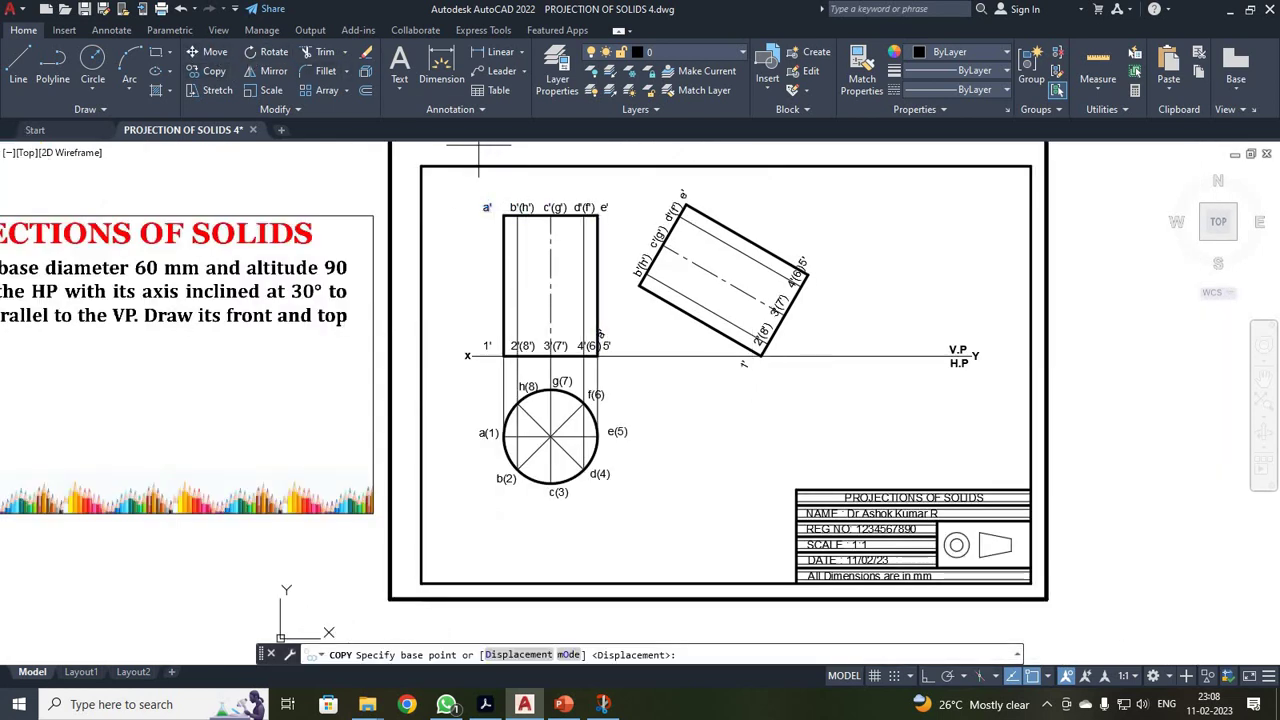
{"action": "left_click", "coordinate": [484, 211]}
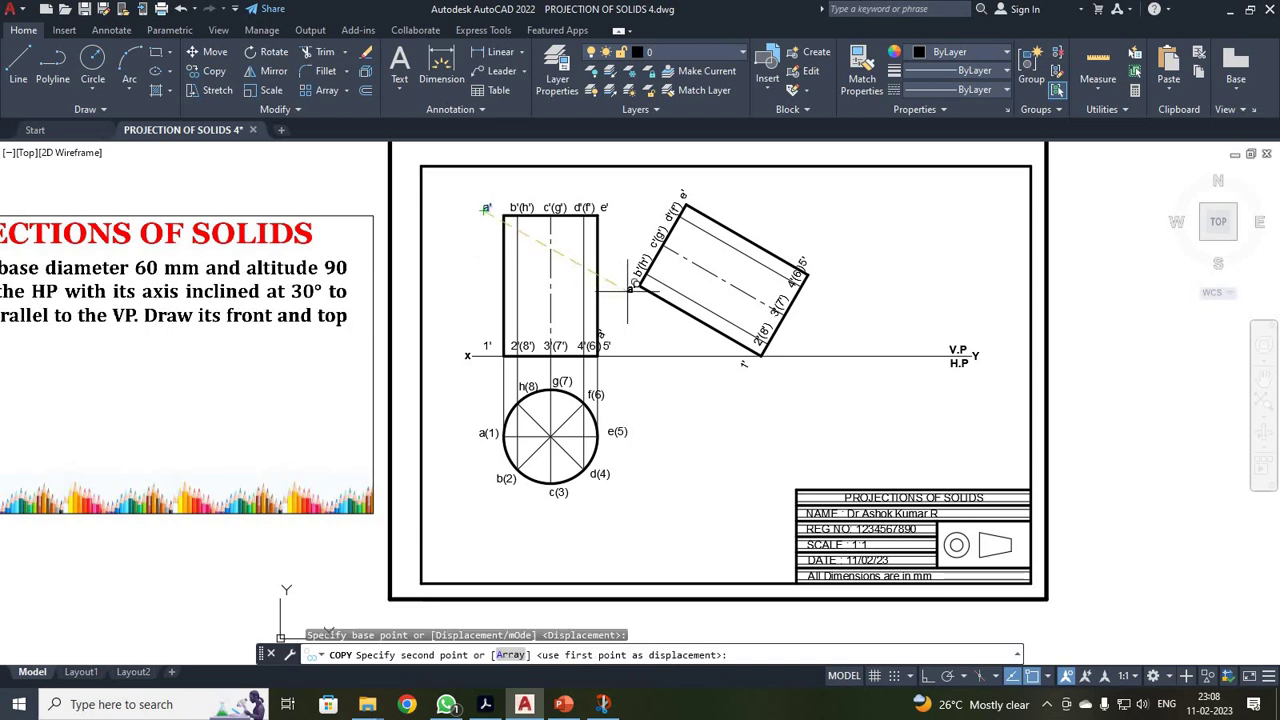
{"action": "left_click", "coordinate": [630, 288]}
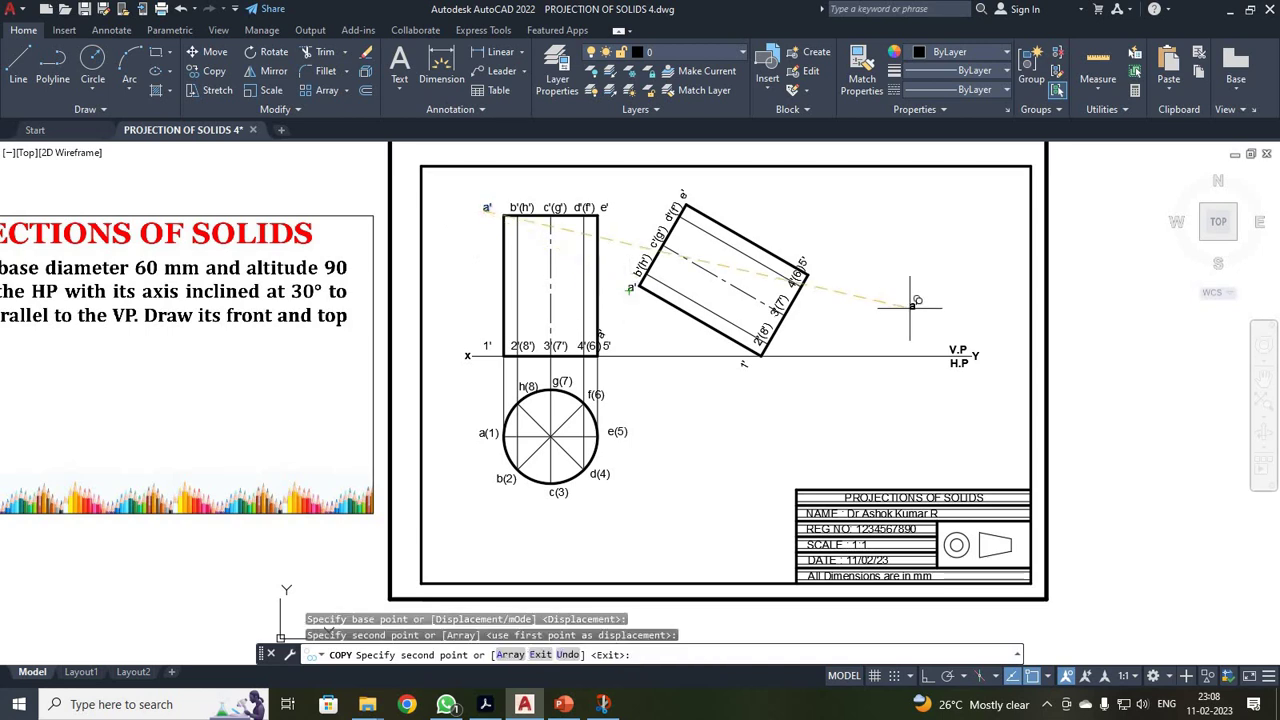
{"action": "key", "text": "Escape"}
Step: Extend the tilted front view's center axis down to the XY line
{"action": "scroll", "coordinate": [702, 378], "scroll_direction": "up", "scroll_amount": 2}
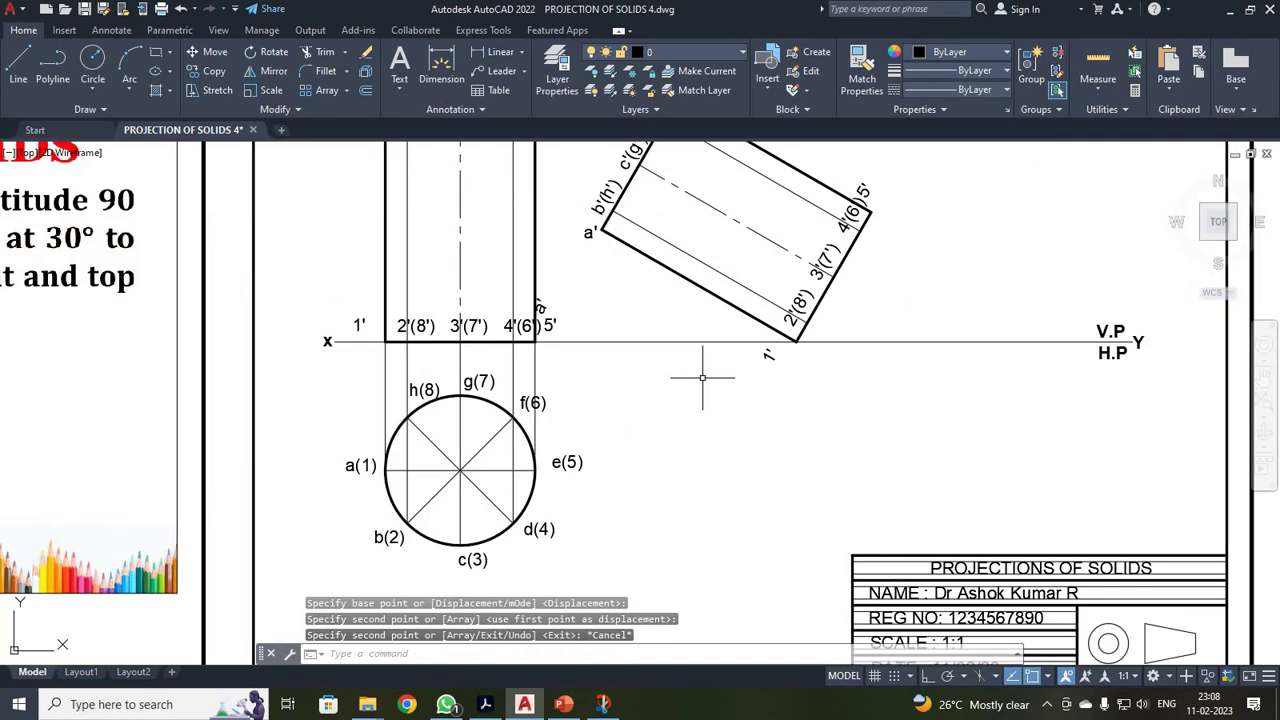
{"action": "scroll", "coordinate": [702, 378], "scroll_direction": "down", "scroll_amount": 2}
{"action": "scroll", "coordinate": [660, 300], "scroll_direction": "up", "scroll_amount": 4}
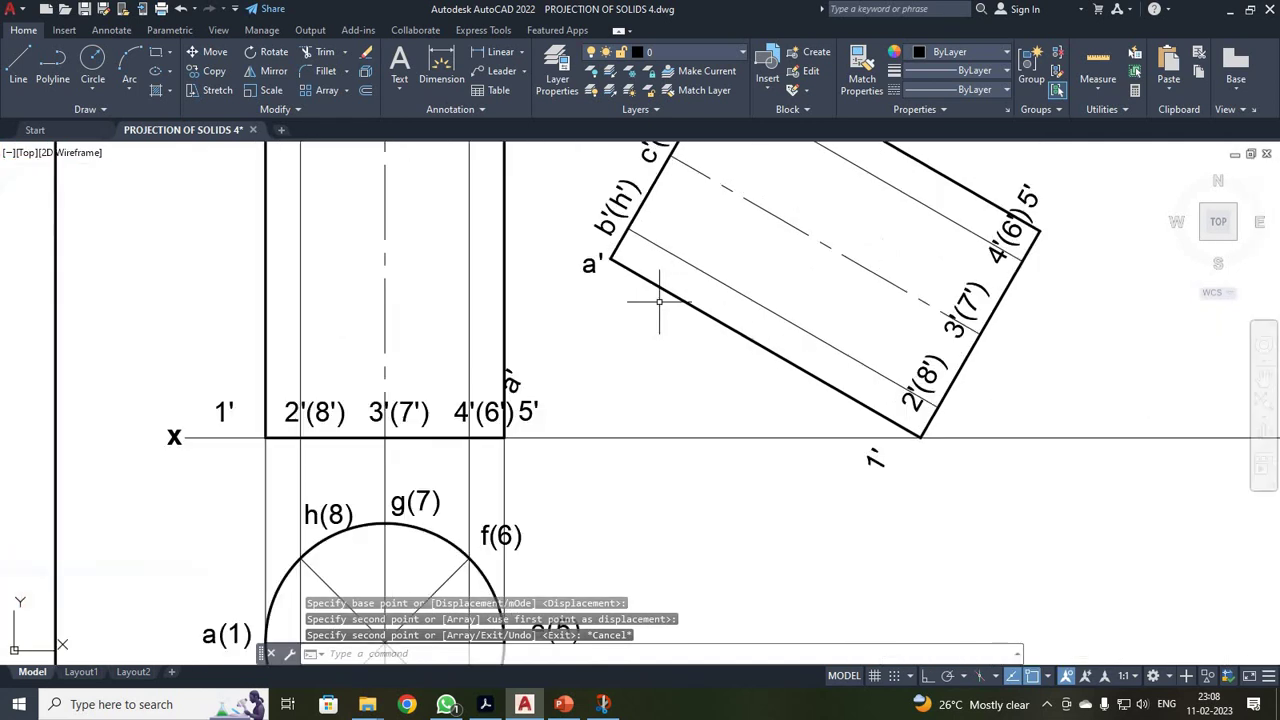
{"action": "scroll", "coordinate": [663, 260], "scroll_direction": "down", "scroll_amount": 4}
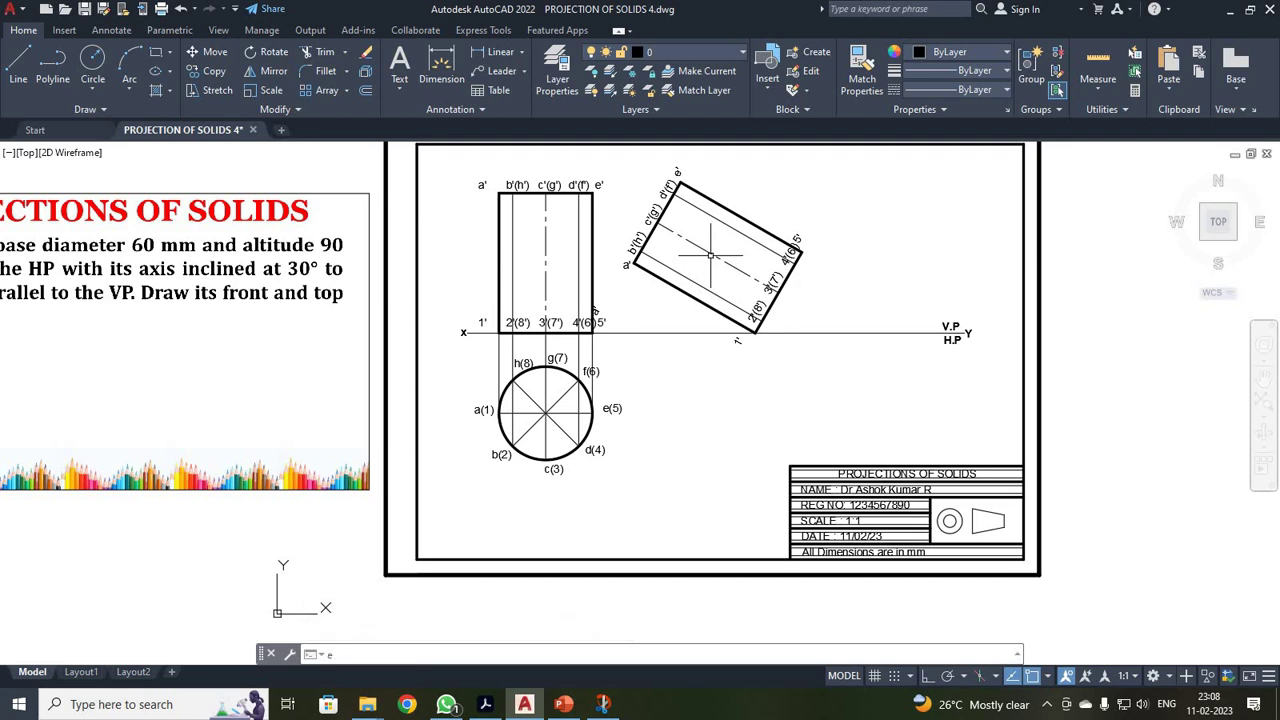
{"action": "type", "text": "x"}
{"action": "key", "text": "Return"}
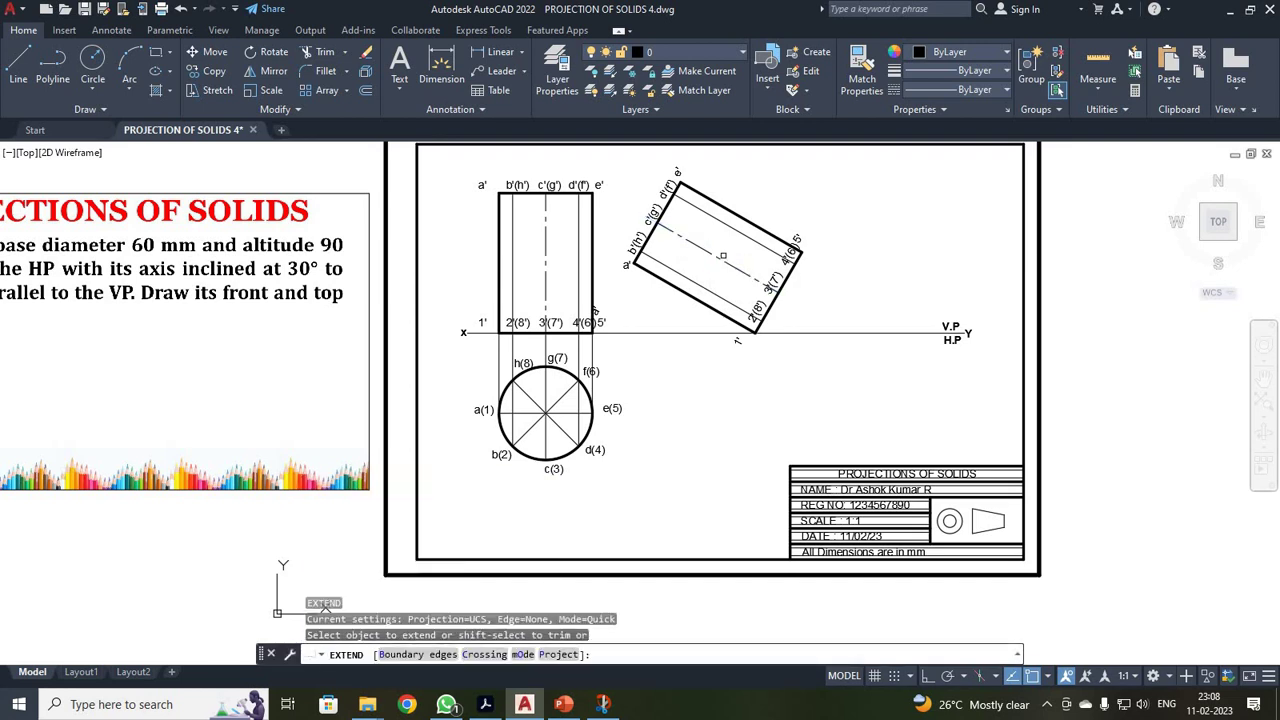
{"action": "left_click", "coordinate": [730, 266]}
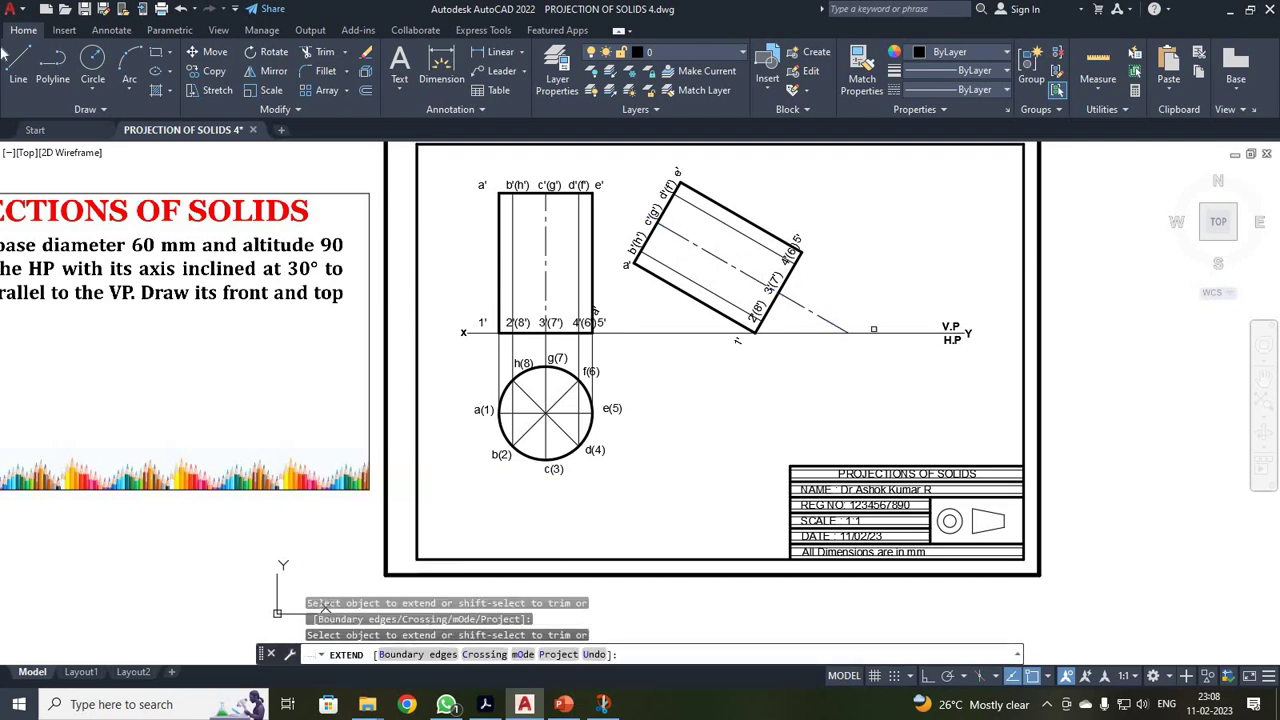
{"action": "key", "text": "Escape"}
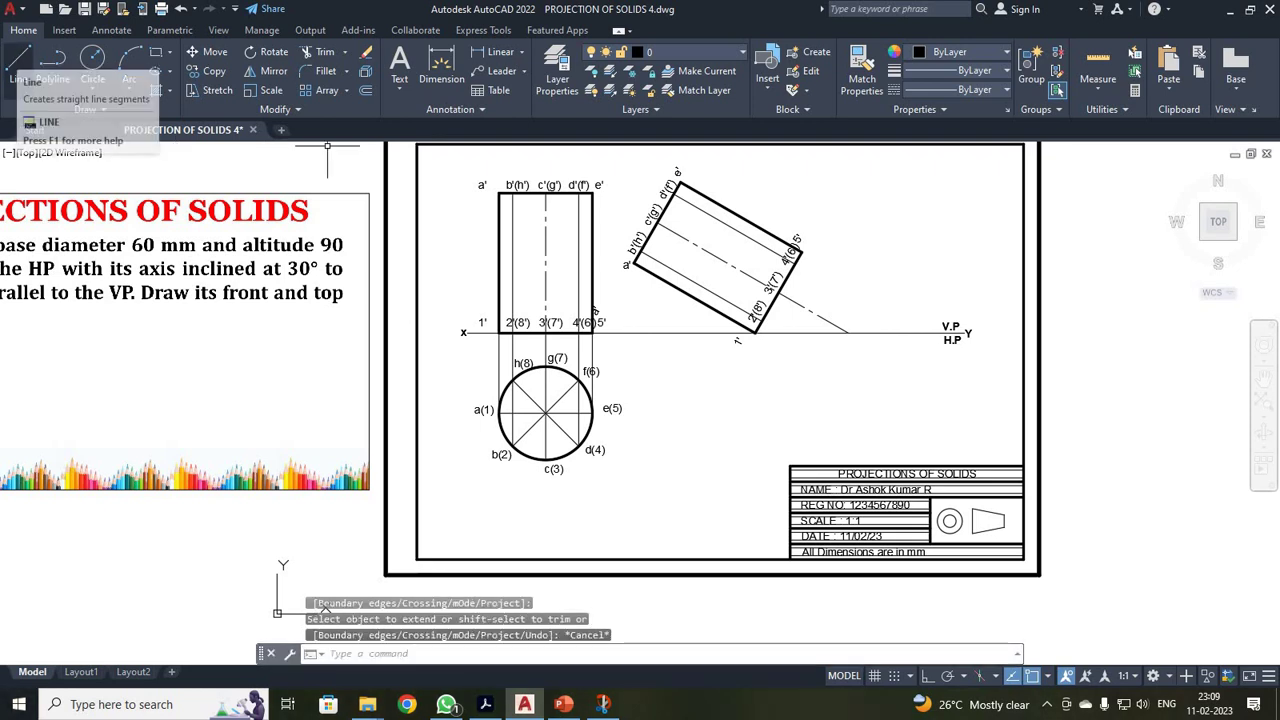
Step: Draw a vertical projector from corner a' of the tilted front view down past the XY line into the top view area
{"action": "left_click", "coordinate": [14, 62]}
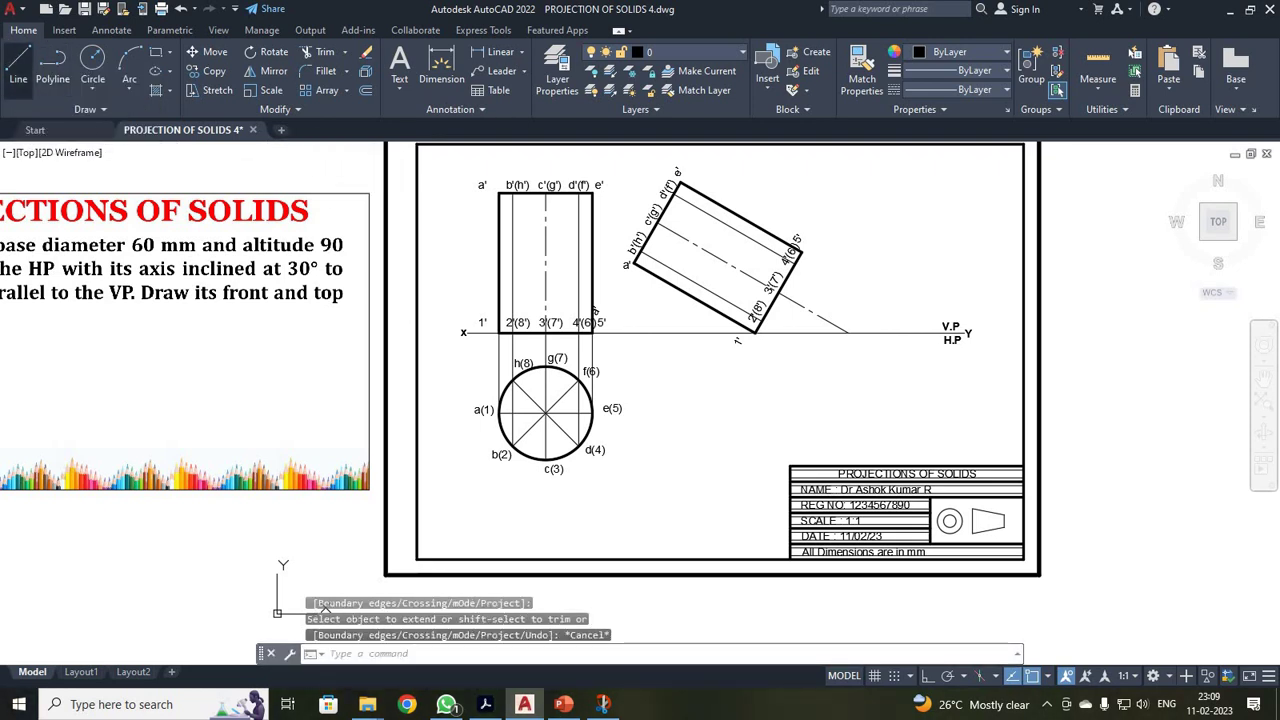
{"action": "left_click", "coordinate": [632, 262]}
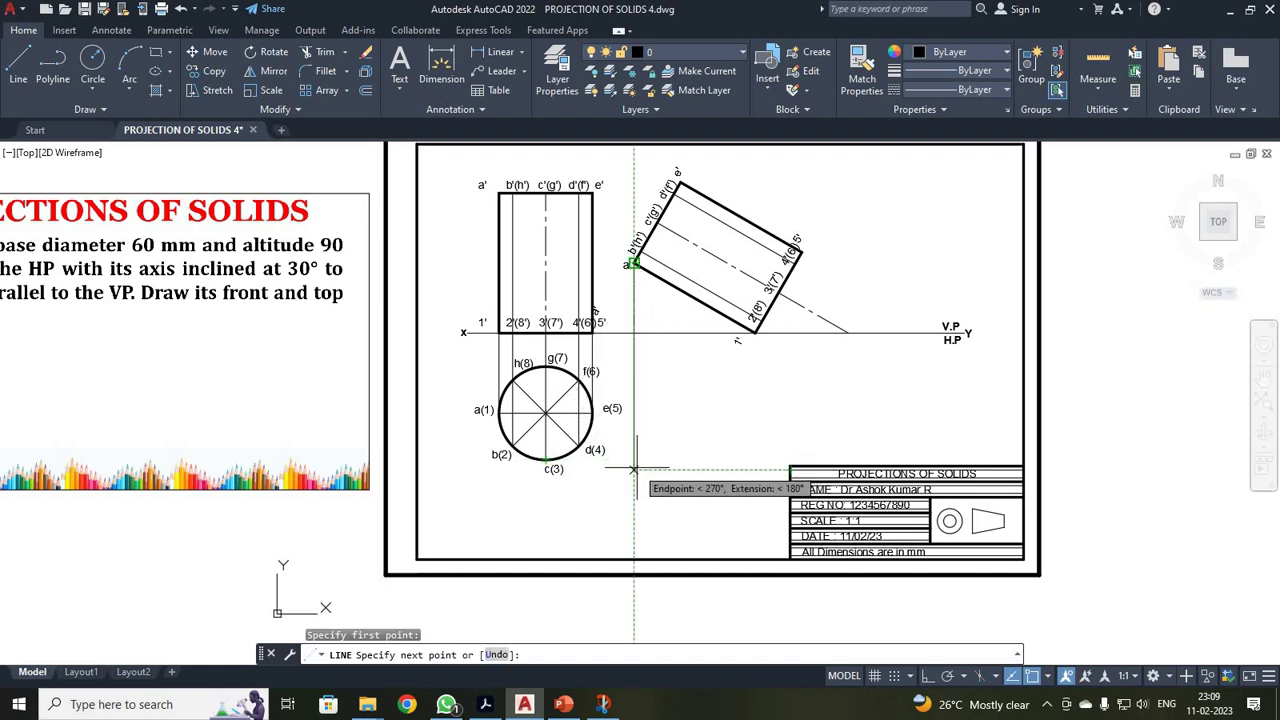
{"action": "left_click", "coordinate": [634, 461]}
{"action": "scroll", "coordinate": [692, 450], "scroll_direction": "up", "scroll_amount": 3}
{"action": "scroll", "coordinate": [692, 453], "scroll_direction": "down", "scroll_amount": 3}
{"action": "scroll", "coordinate": [692, 453], "scroll_direction": "down", "scroll_amount": 2}
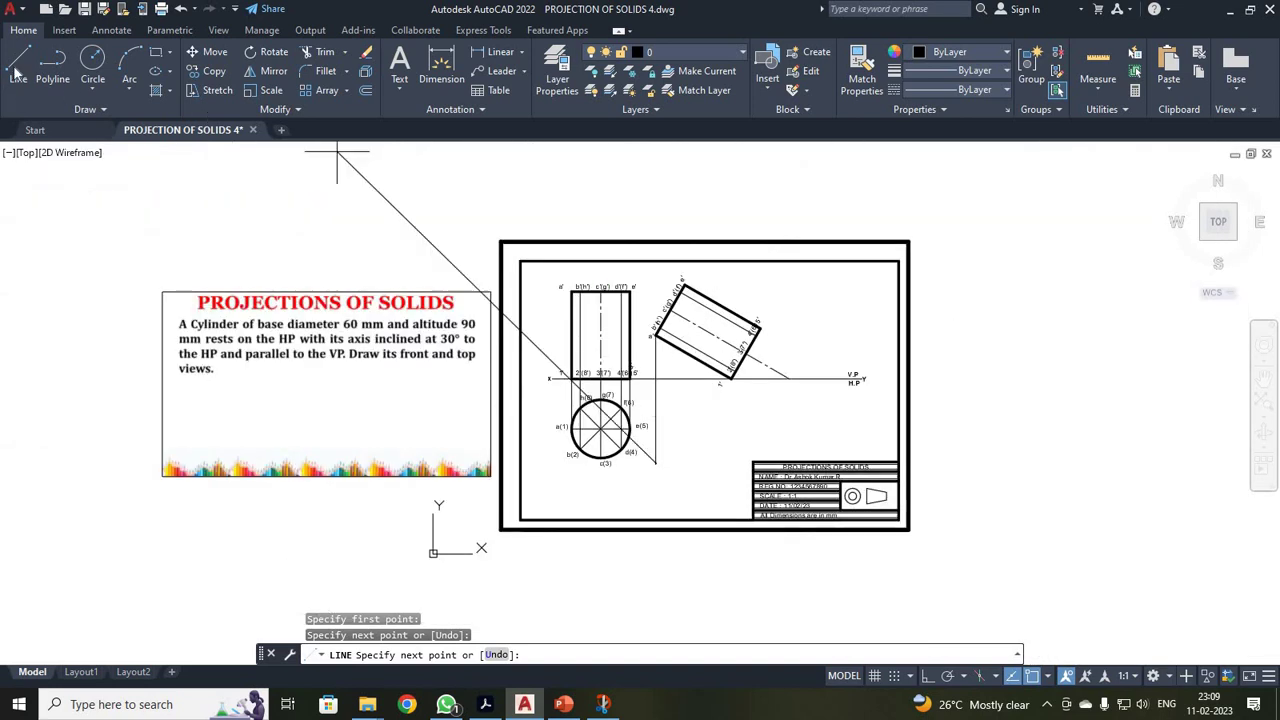
Step: Draw a vertical projector from point b'(h') of the tilted front view down to the level of the a' projector's lower end, with Ortho on
{"action": "left_click", "coordinate": [18, 70]}
{"action": "scroll", "coordinate": [612, 320], "scroll_direction": "up", "scroll_amount": 2}
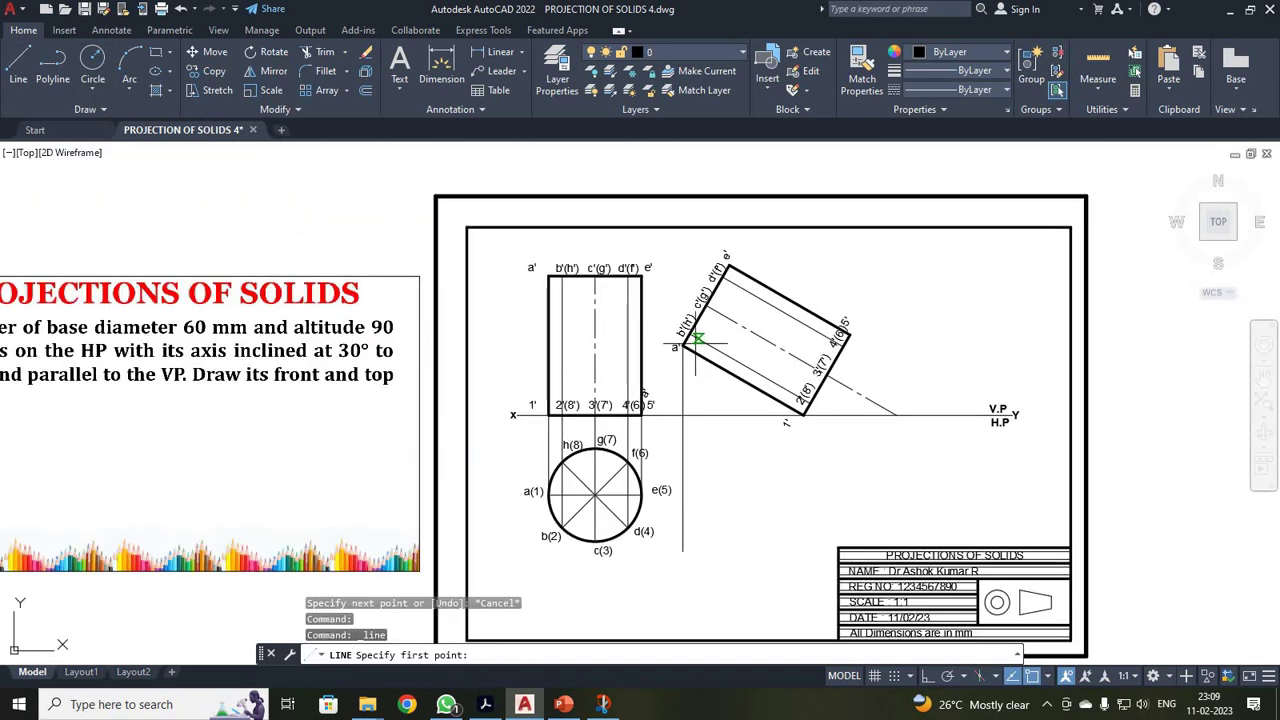
{"action": "scroll", "coordinate": [686, 338], "scroll_direction": "up", "scroll_amount": 4}
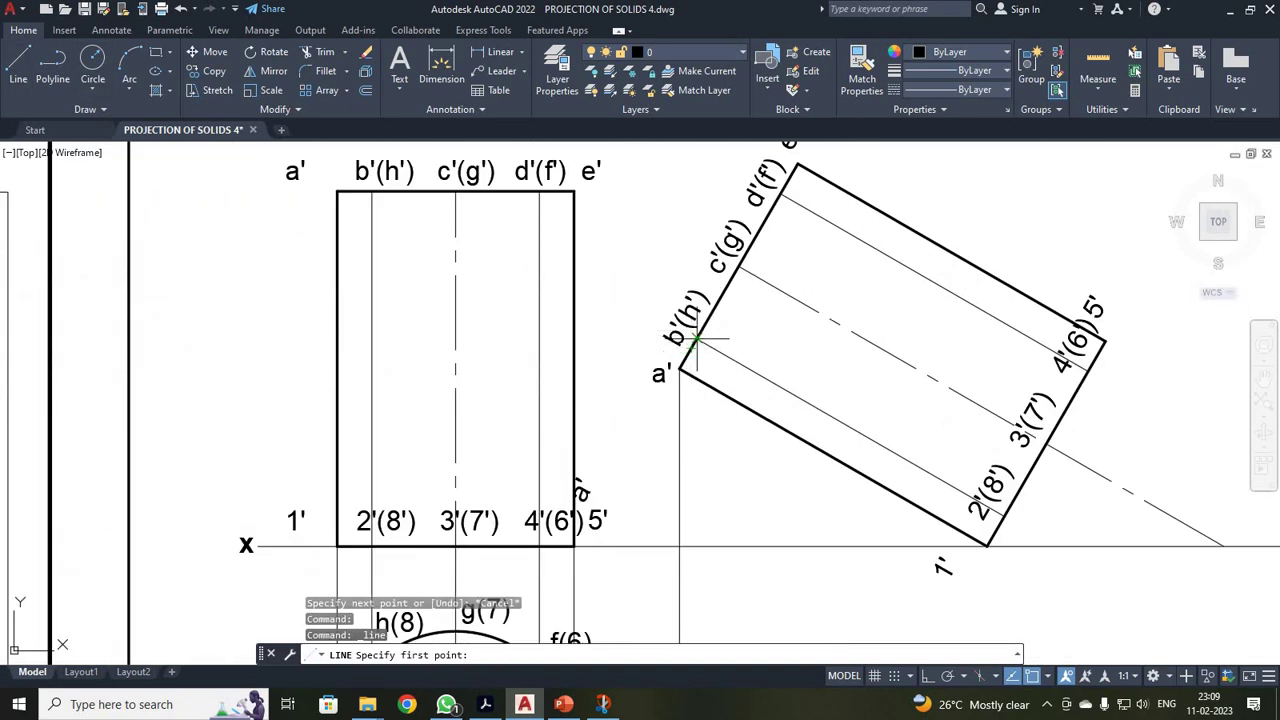
{"action": "left_click", "coordinate": [697, 340]}
{"action": "scroll", "coordinate": [692, 338], "scroll_direction": "down", "scroll_amount": 8}
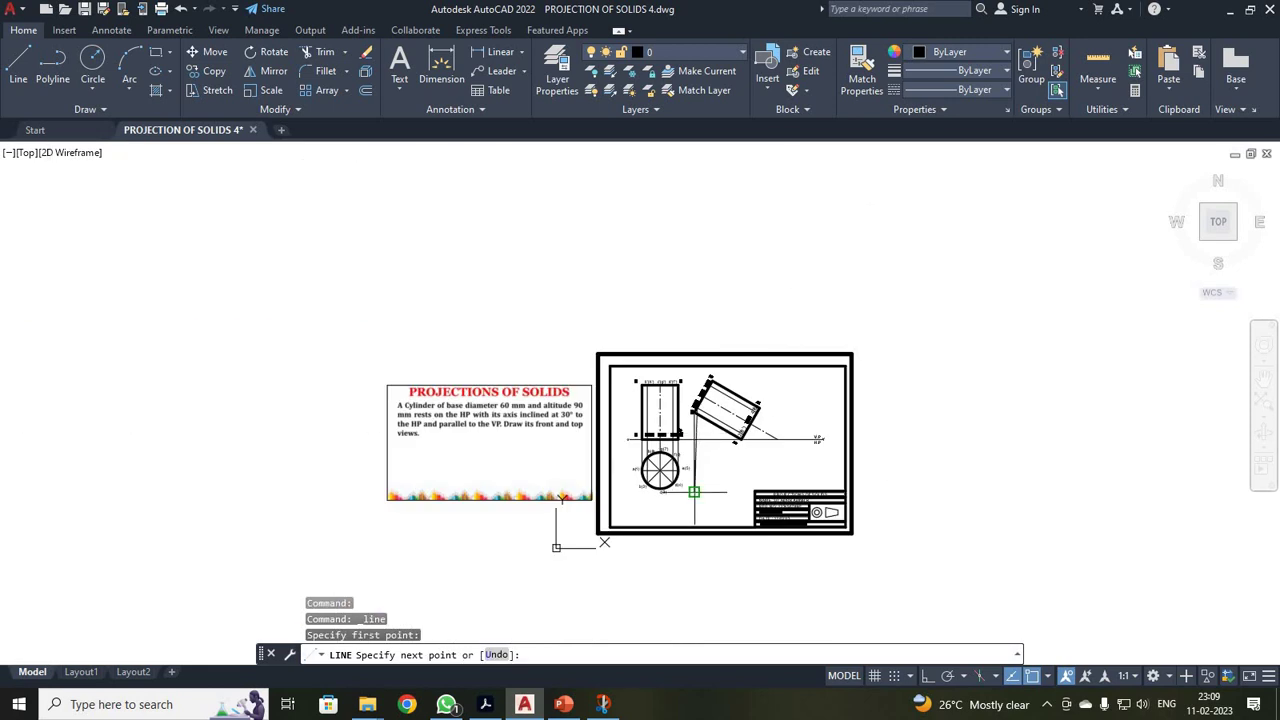
{"action": "scroll", "coordinate": [694, 491], "scroll_direction": "up", "scroll_amount": 4}
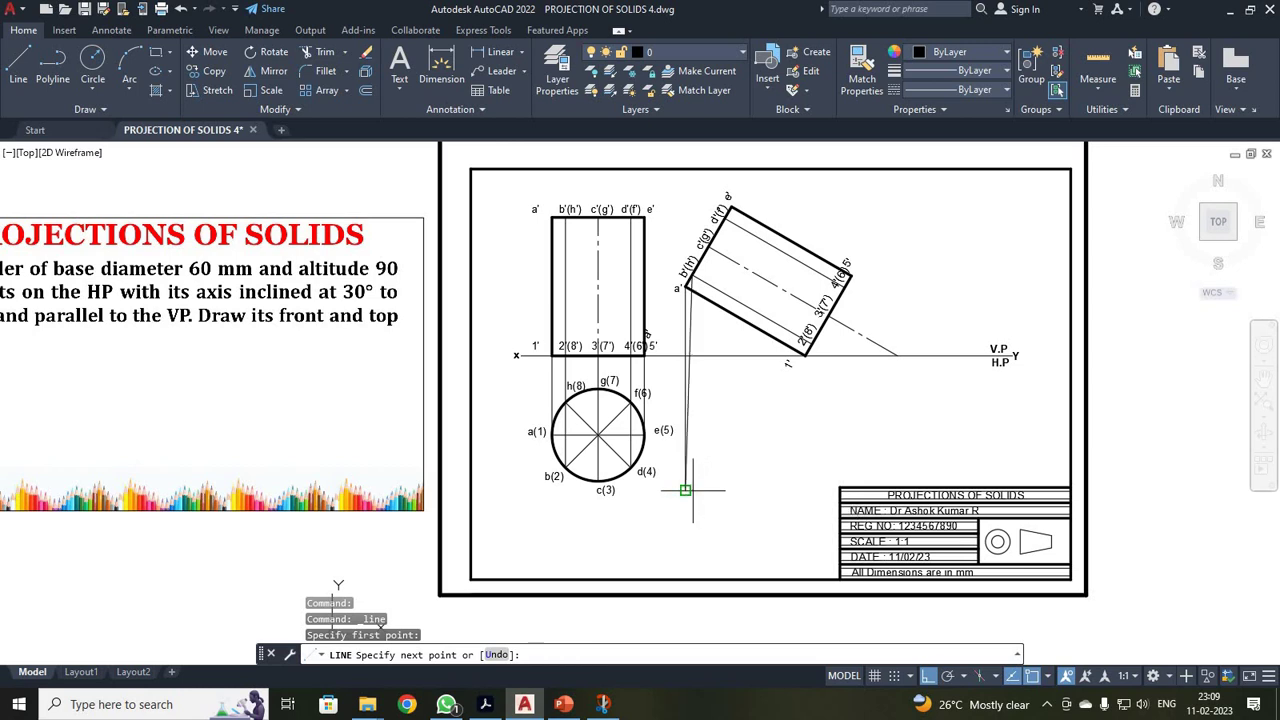
{"action": "key", "text": "F8"}
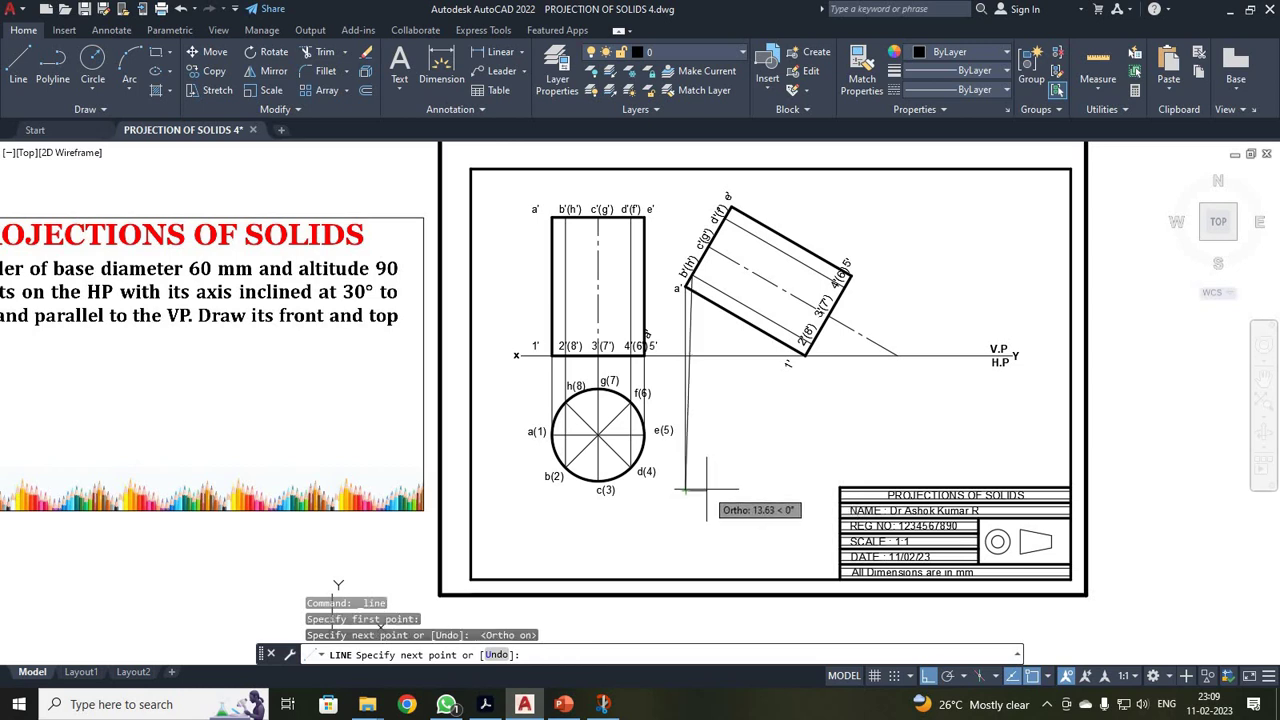
{"action": "type", "text": "u"}
{"action": "key", "text": "Return"}
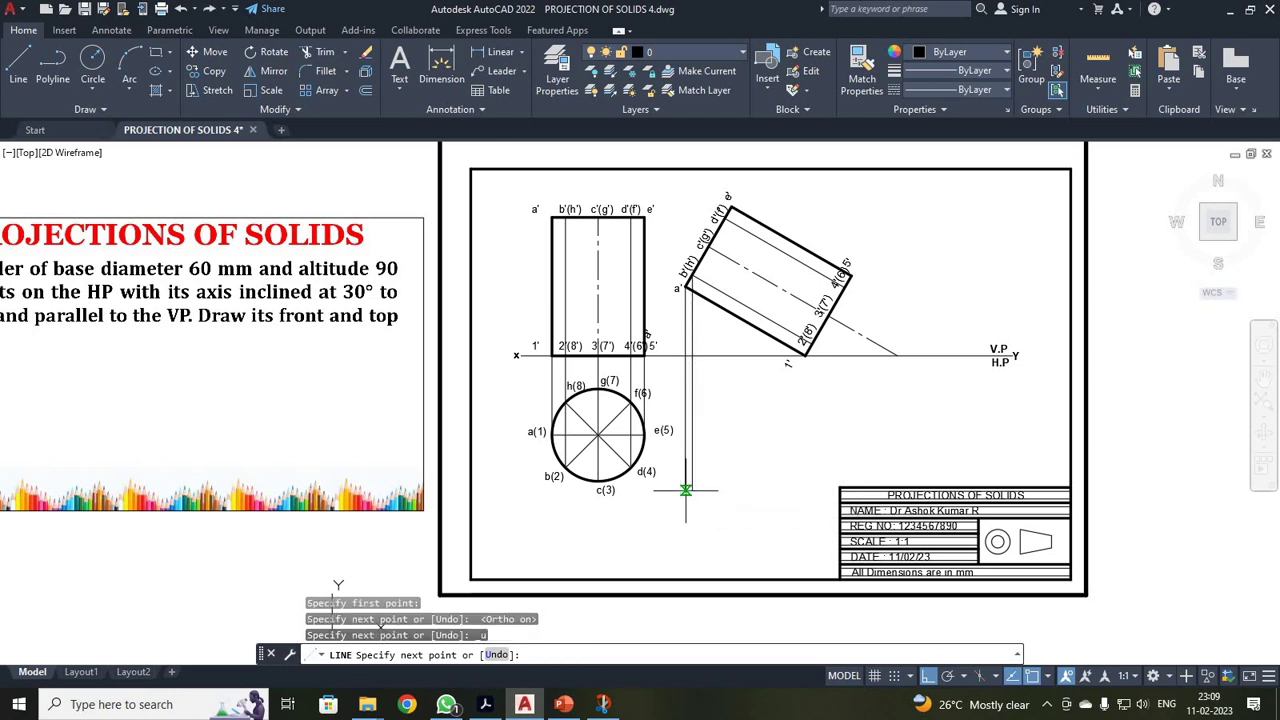
{"action": "left_click", "coordinate": [687, 490]}
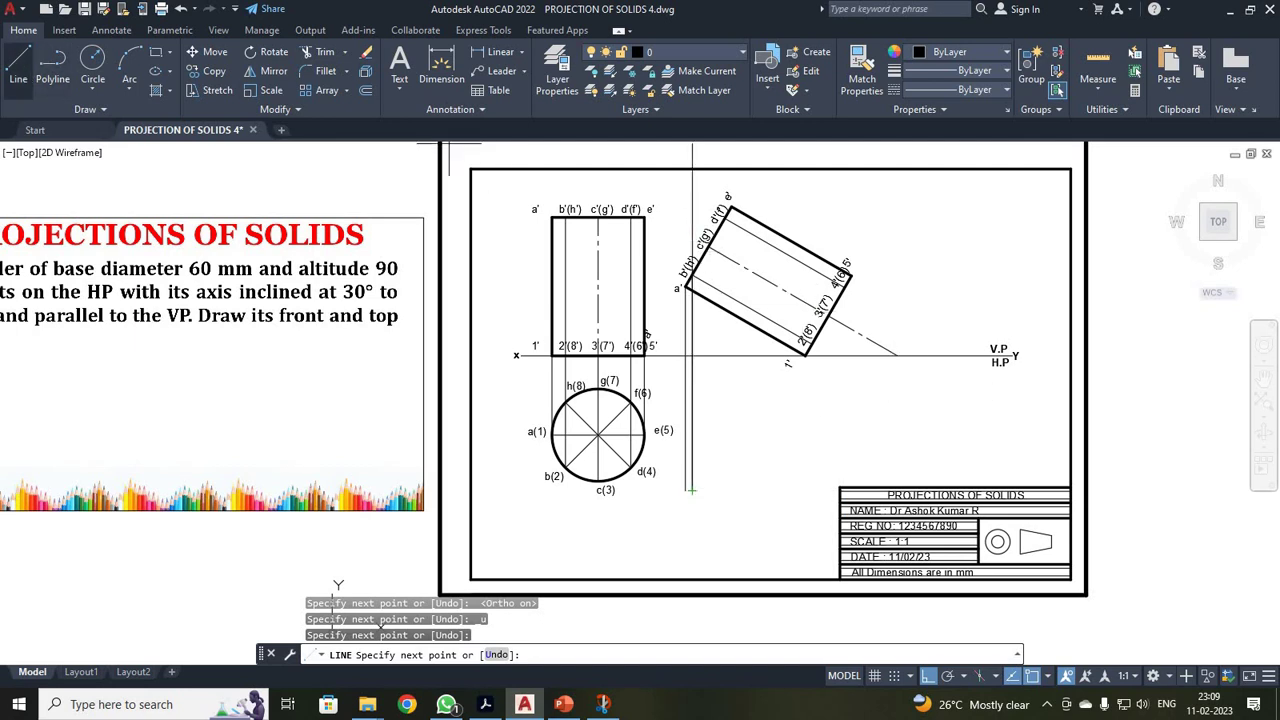
{"action": "key", "text": "Escape"}
Step: Draw a vertical projector from point c'(g') of the tilted front view down level with the lower ends of the existing projectors
{"action": "key", "text": "Return"}
{"action": "scroll", "coordinate": [656, 300], "scroll_direction": "up", "scroll_amount": 2}
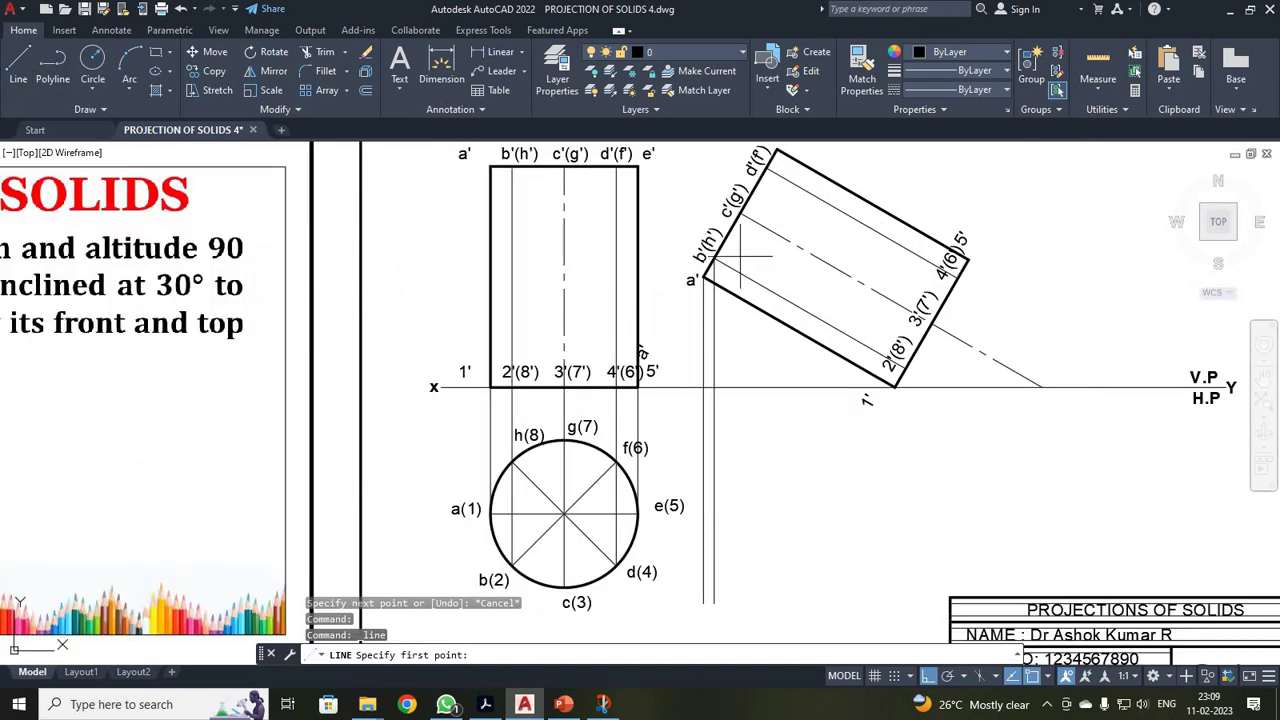
{"action": "left_click", "coordinate": [742, 214]}
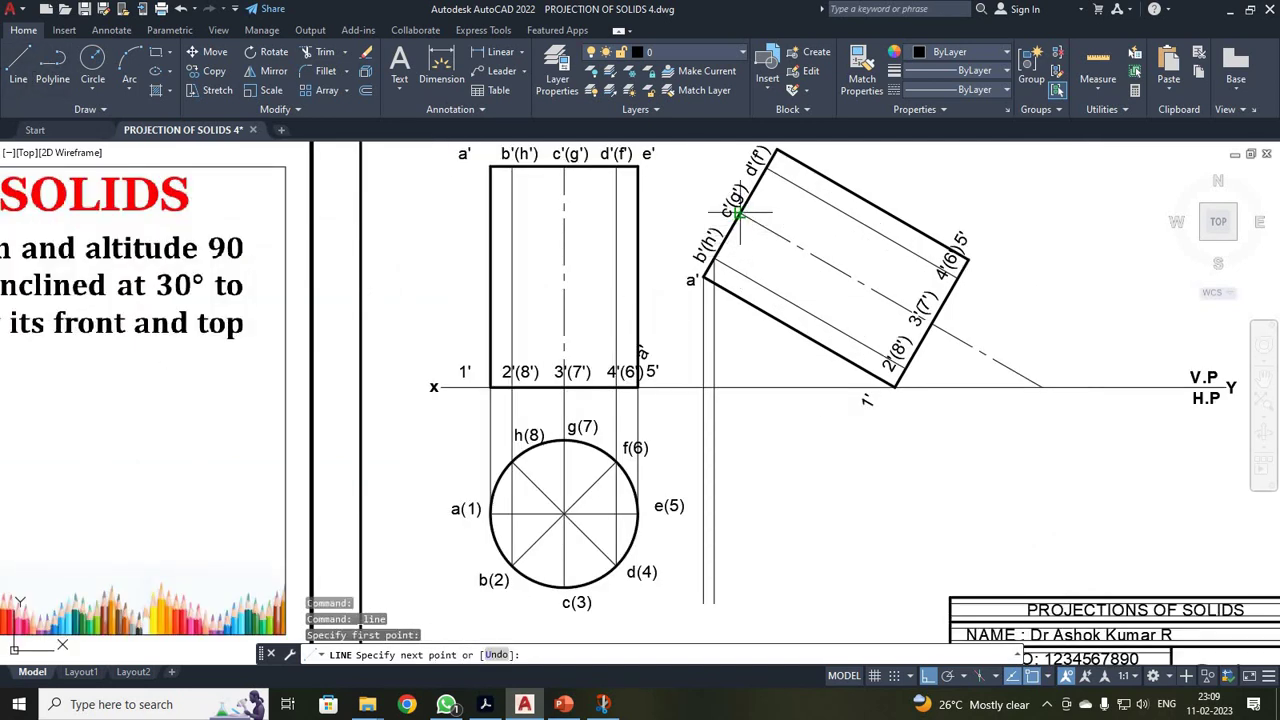
{"action": "left_click", "coordinate": [740, 603]}
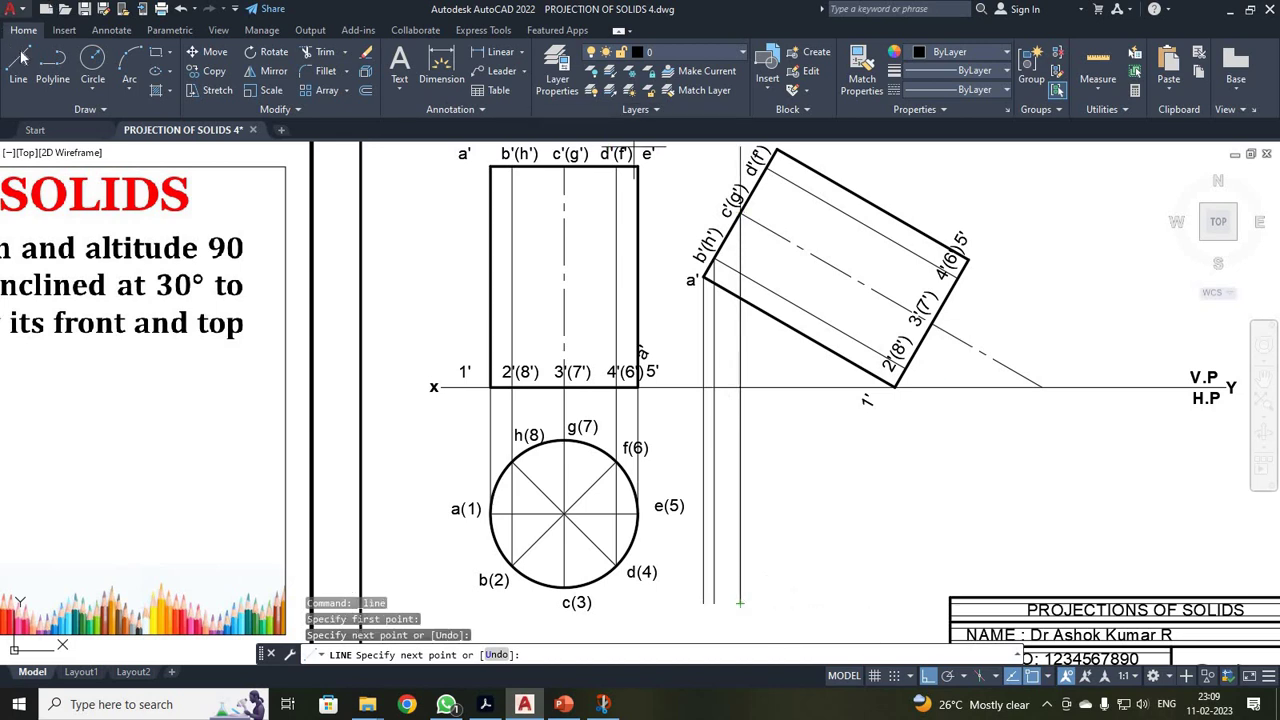
{"action": "key", "text": "Escape"}
Step: Draw vertical projectors from points d'(f') and e' of the tilted front view down into the top view area
{"action": "key", "text": "Return"}
{"action": "left_click", "coordinate": [766, 168]}
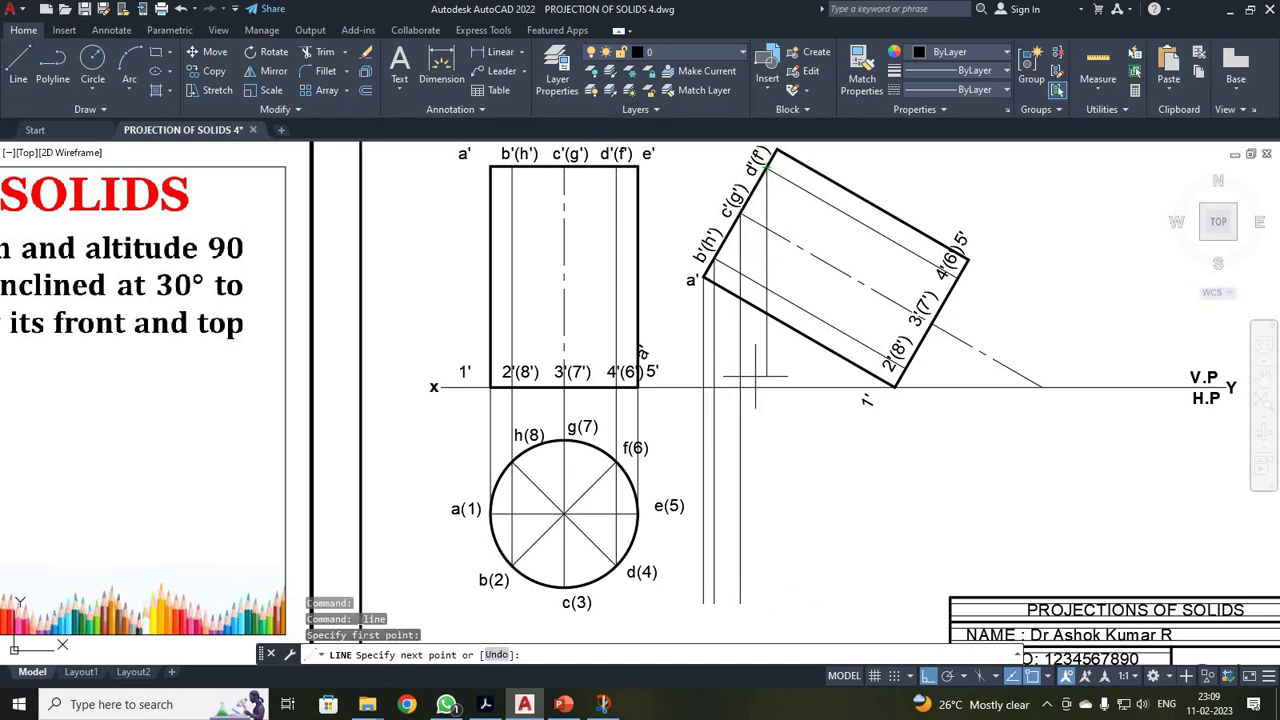
{"action": "left_click", "coordinate": [766, 603]}
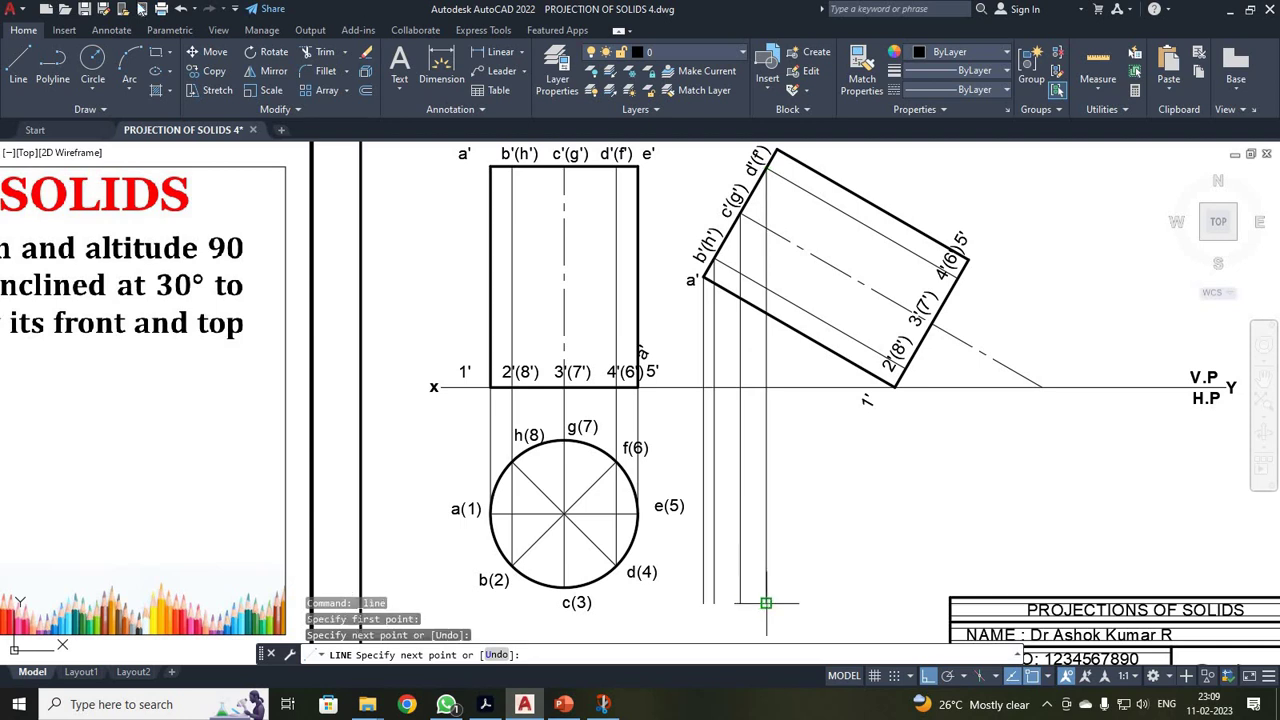
{"action": "left_click", "coordinate": [18, 70]}
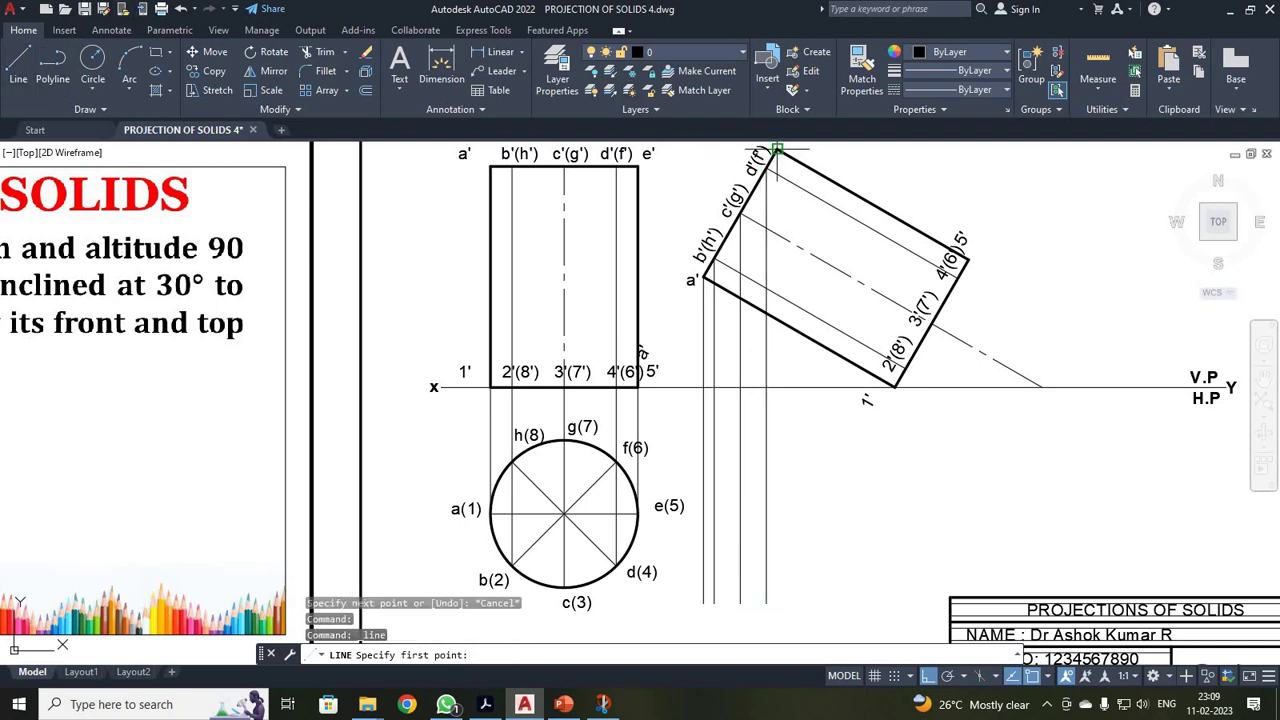
{"action": "left_click", "coordinate": [776, 150]}
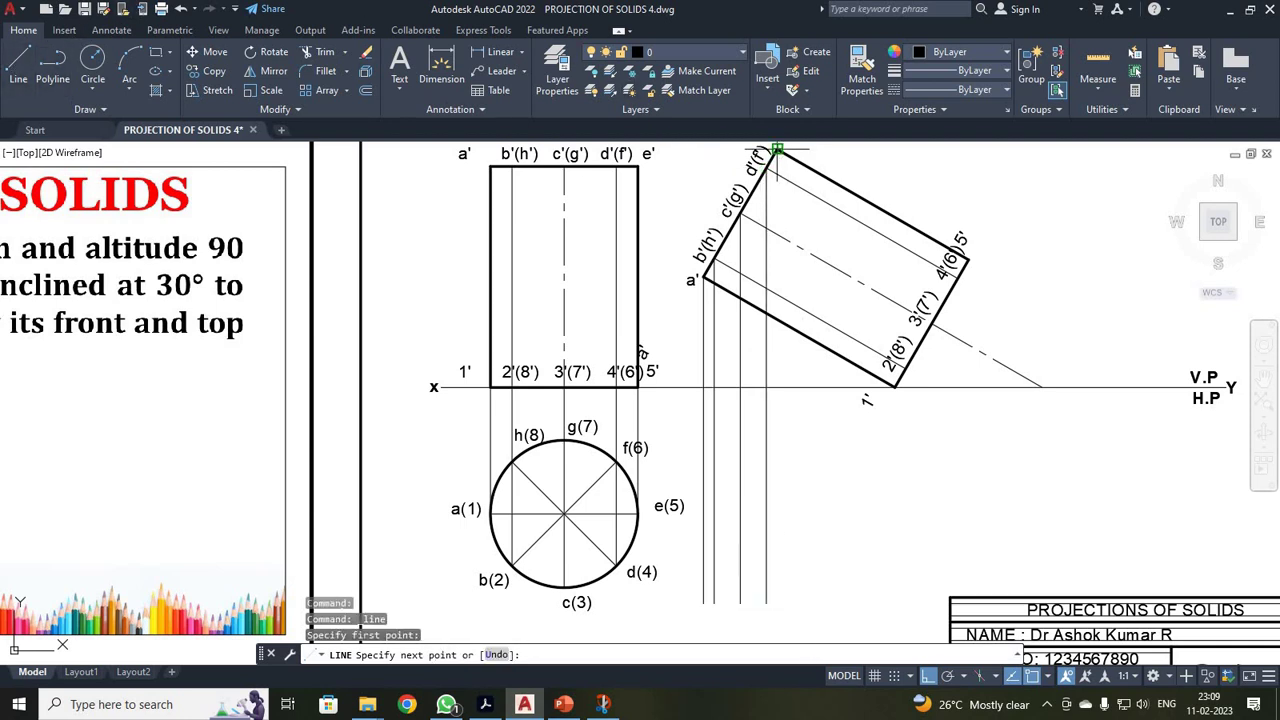
{"action": "left_click", "coordinate": [766, 603]}
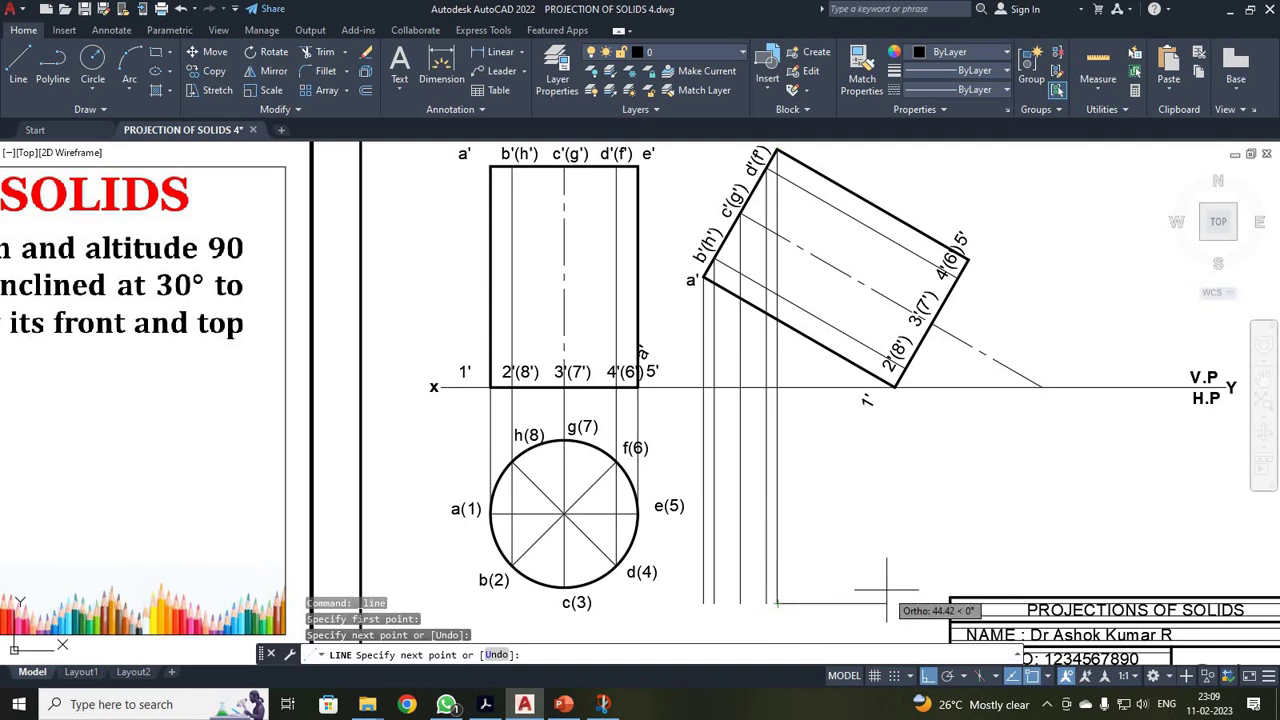
{"action": "key", "text": "Escape"}
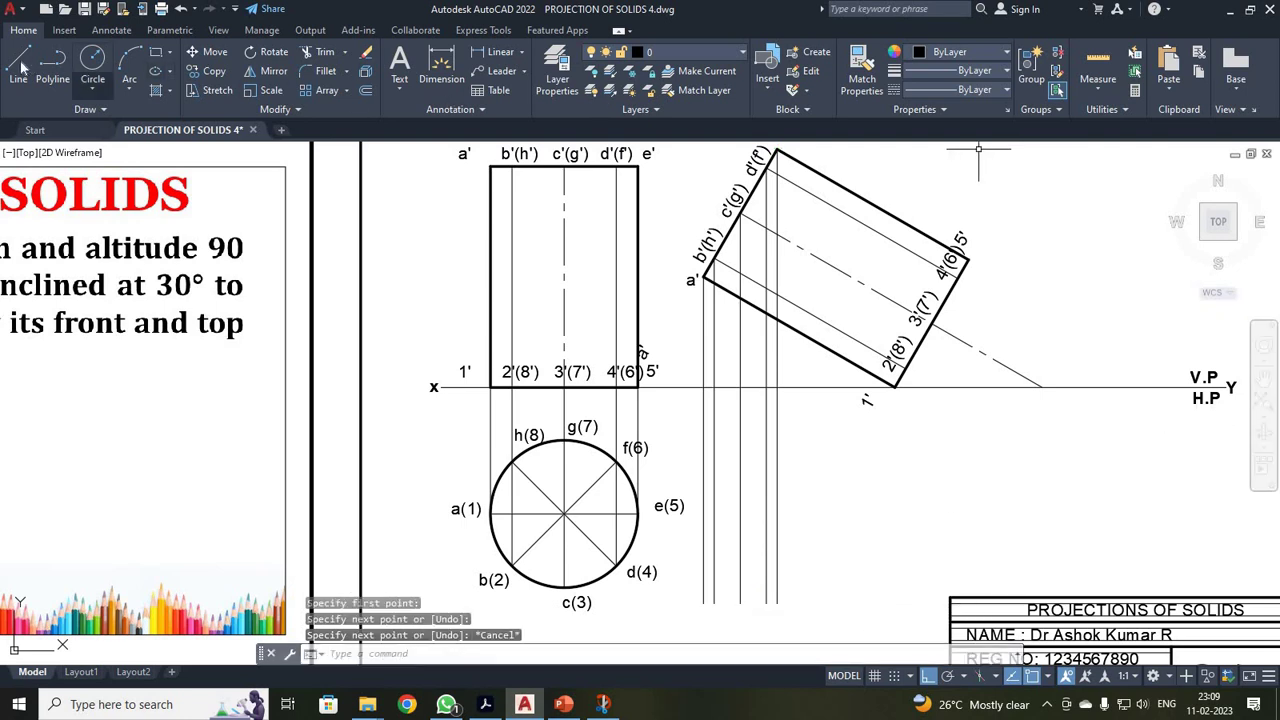
Step: Draw vertical projectors from base points 1' and 2'(8') of the tilted front view down into the top view area
{"action": "key", "text": "Return"}
{"action": "left_click", "coordinate": [908, 386]}
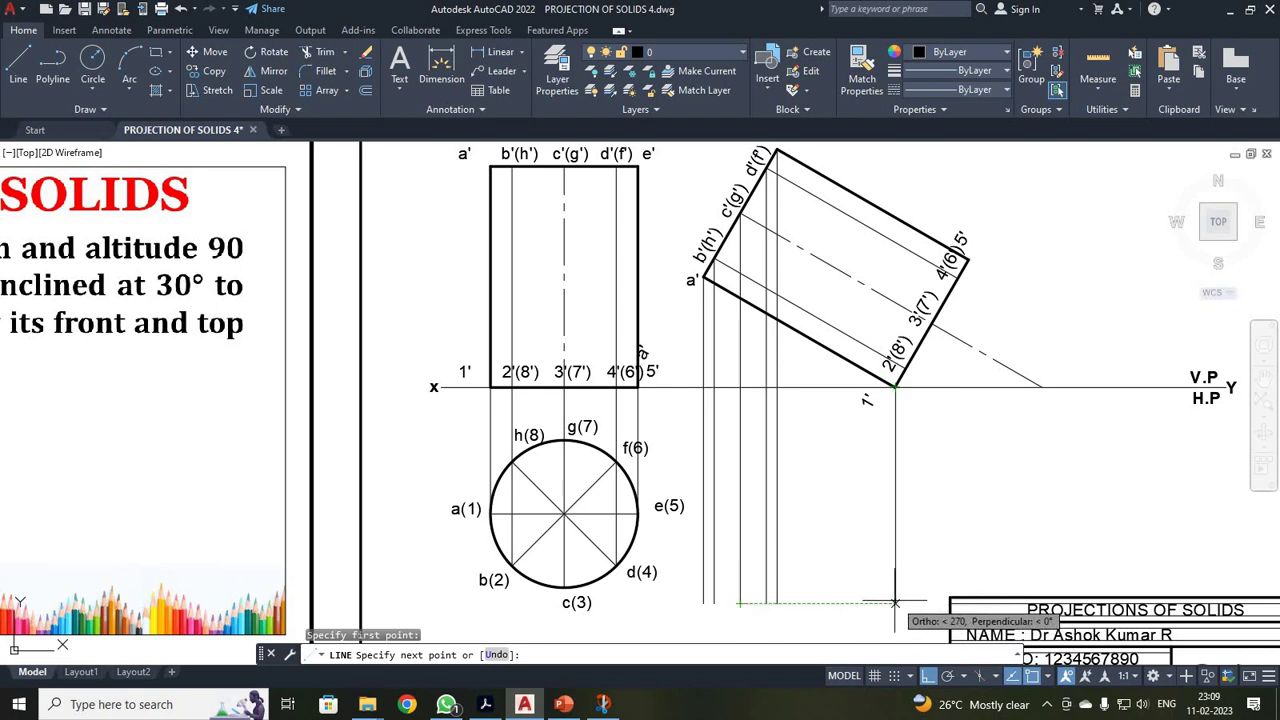
{"action": "key", "text": "Escape"}
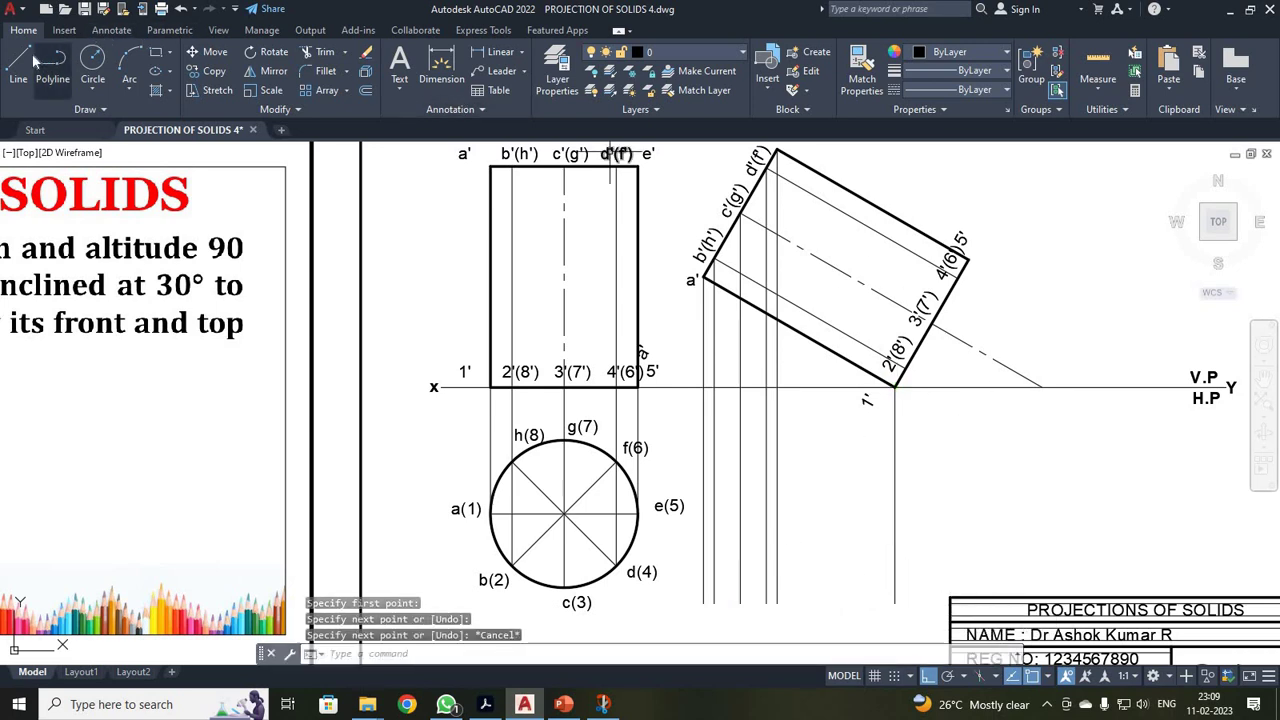
{"action": "left_click", "coordinate": [18, 66]}
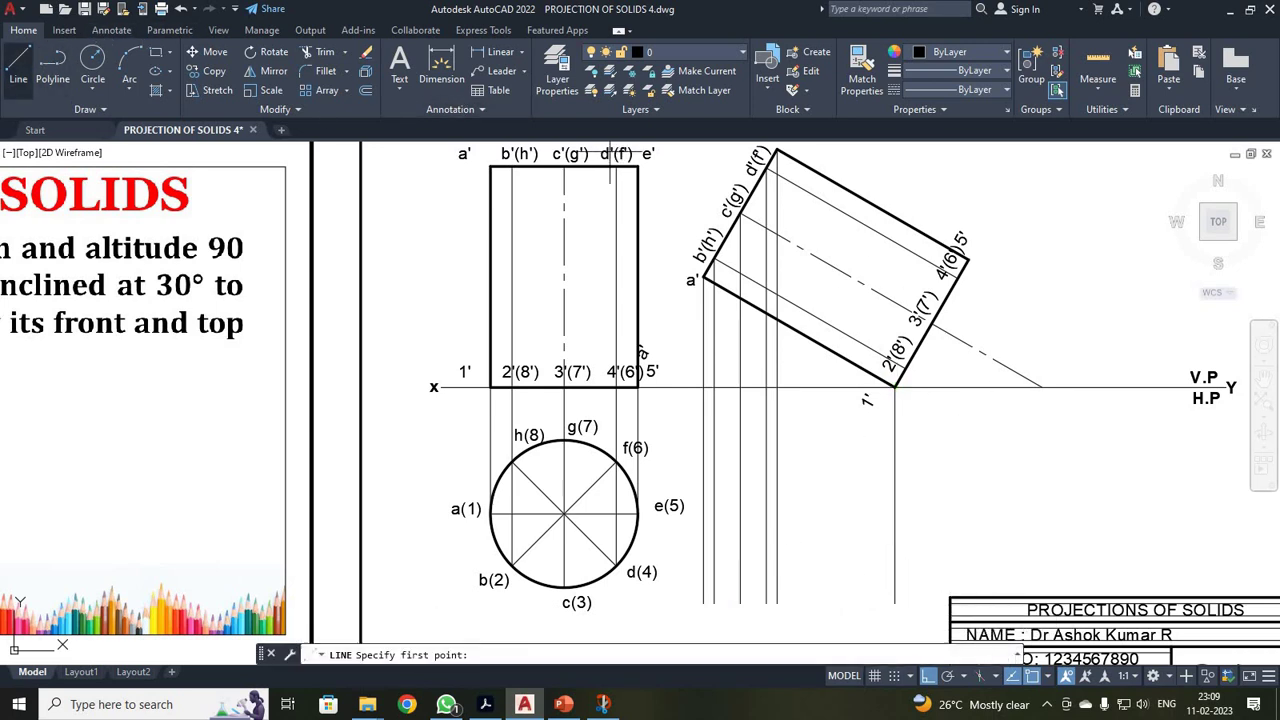
{"action": "left_click", "coordinate": [901, 372]}
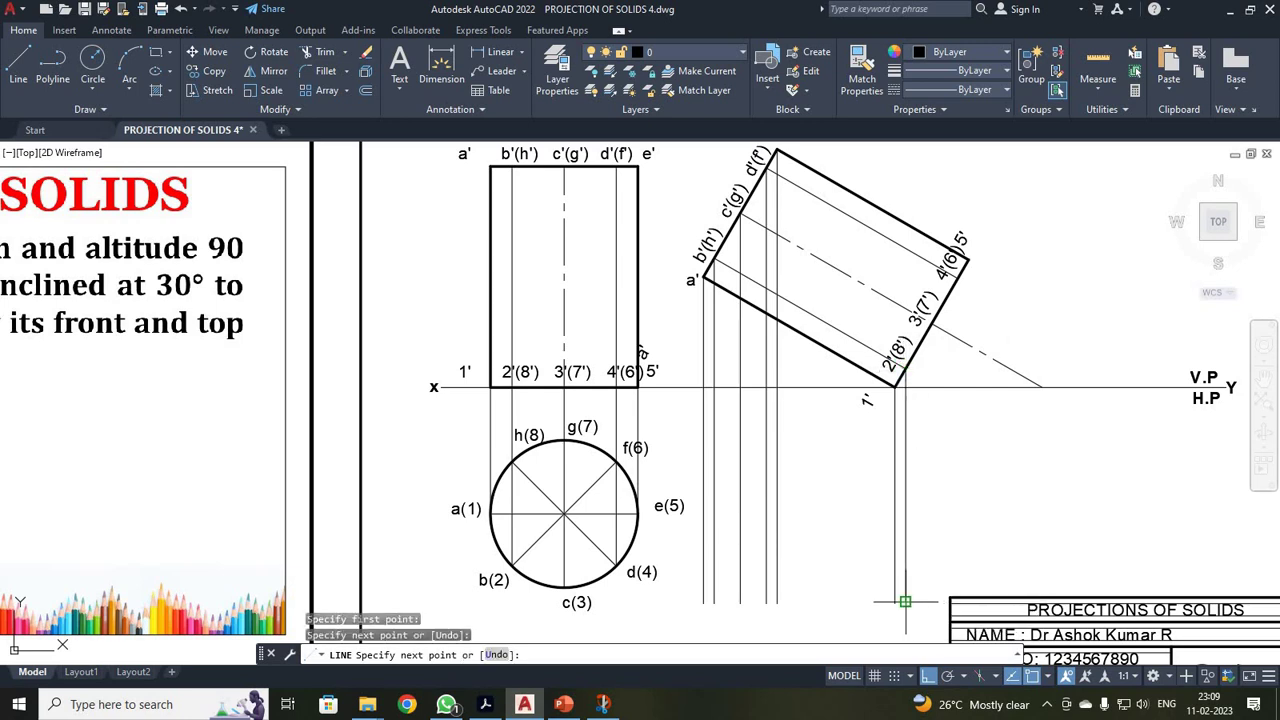
{"action": "key", "text": "Escape"}
Step: Draw a vertical projector from base point 3'(7') of the tilted front view down to just above the title block's level
{"action": "left_click", "coordinate": [18, 65]}
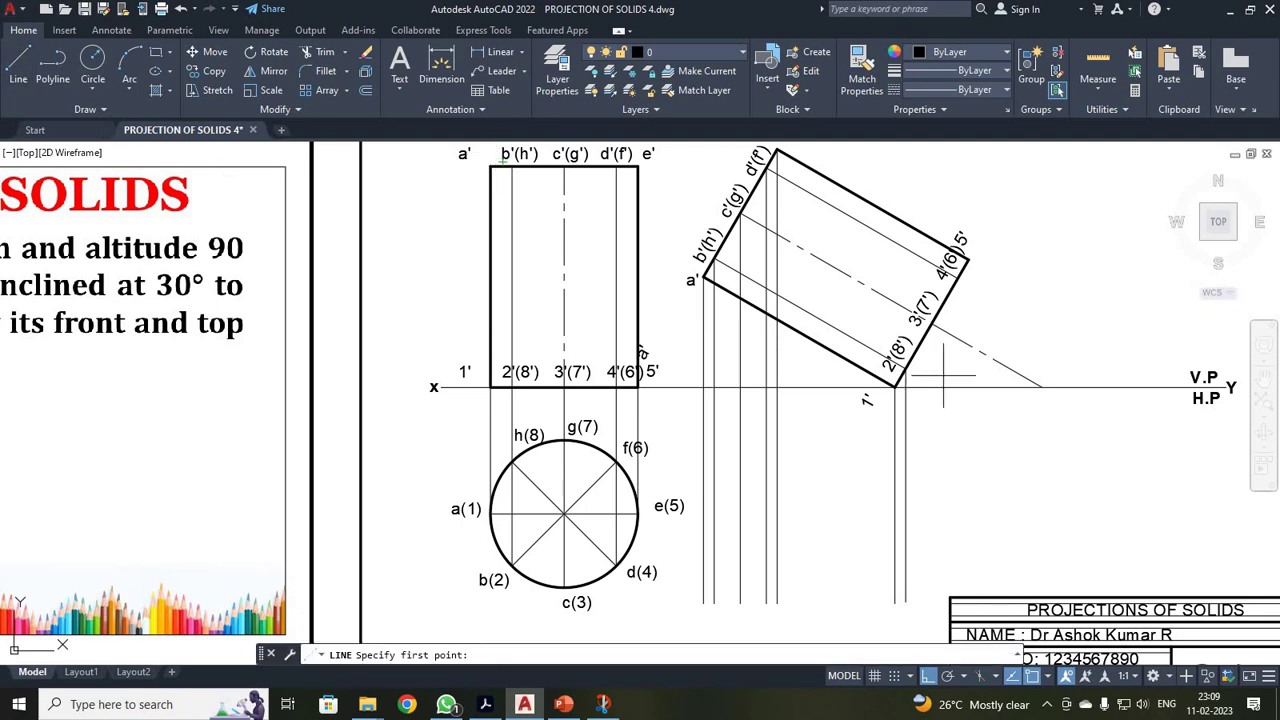
{"action": "scroll", "coordinate": [930, 322], "scroll_direction": "up", "scroll_amount": 5}
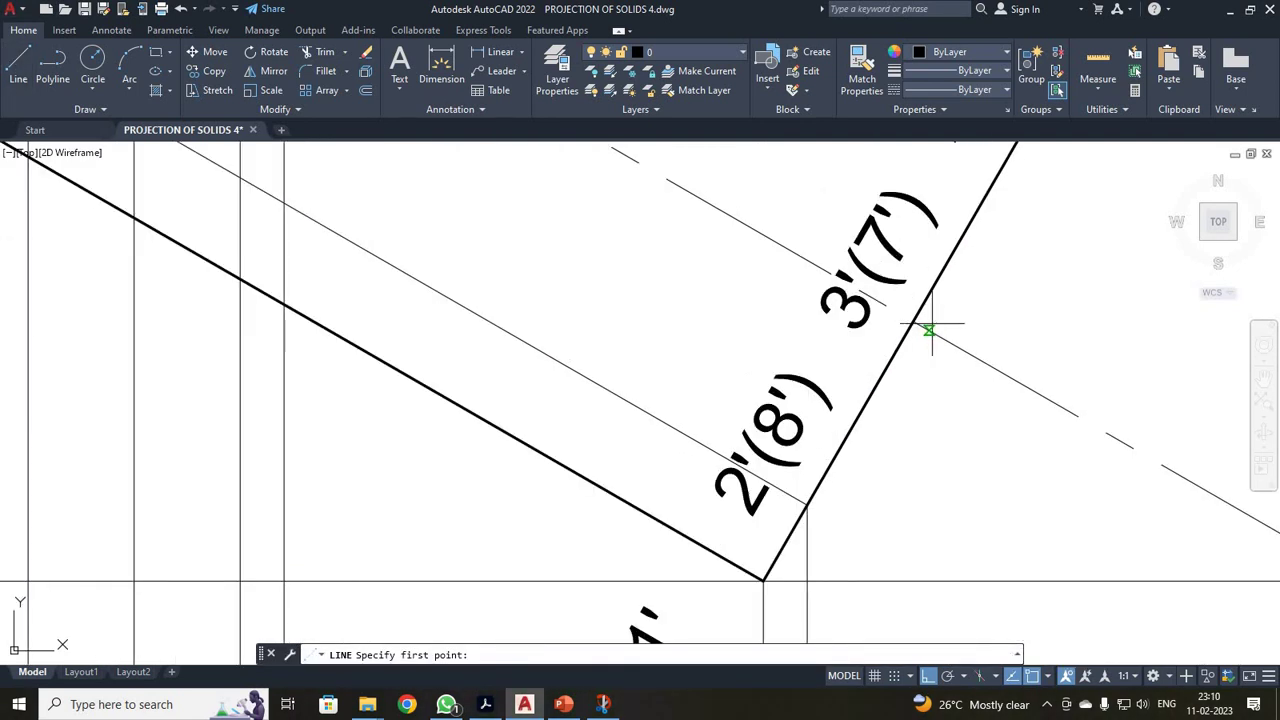
{"action": "left_click", "coordinate": [914, 322]}
{"action": "scroll", "coordinate": [914, 322], "scroll_direction": "down", "scroll_amount": 5}
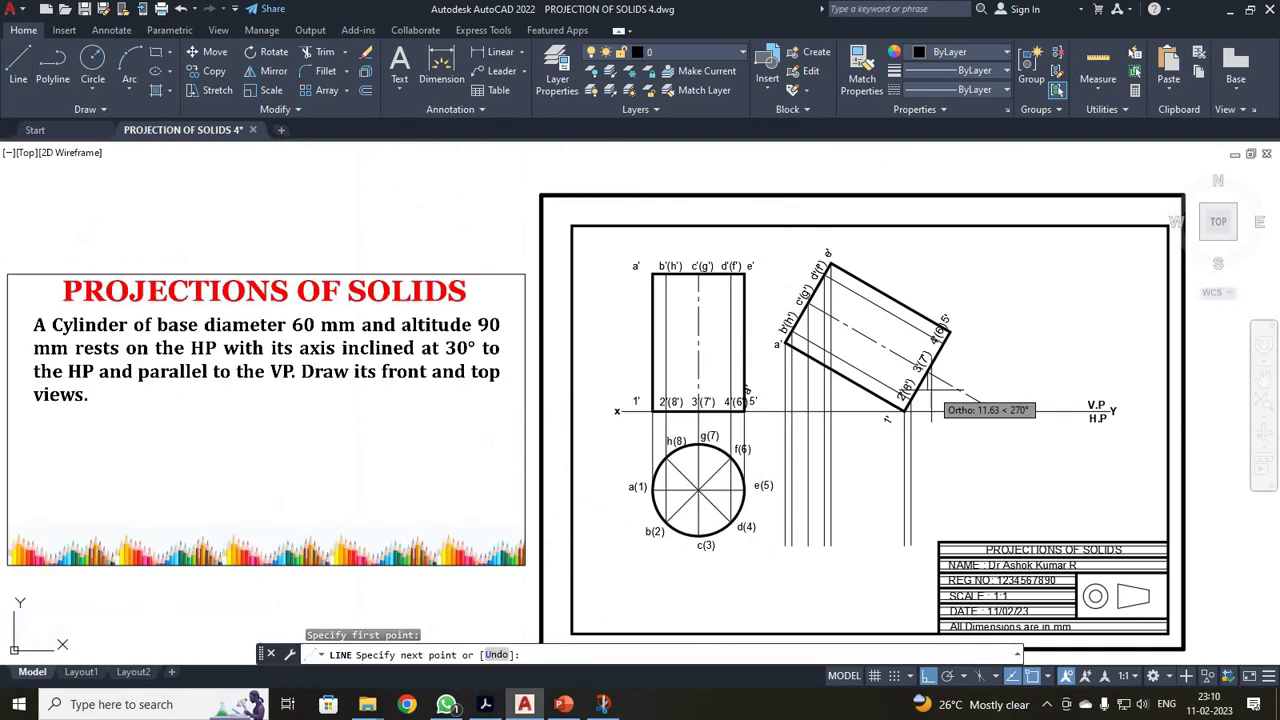
{"action": "left_click", "coordinate": [945, 541]}
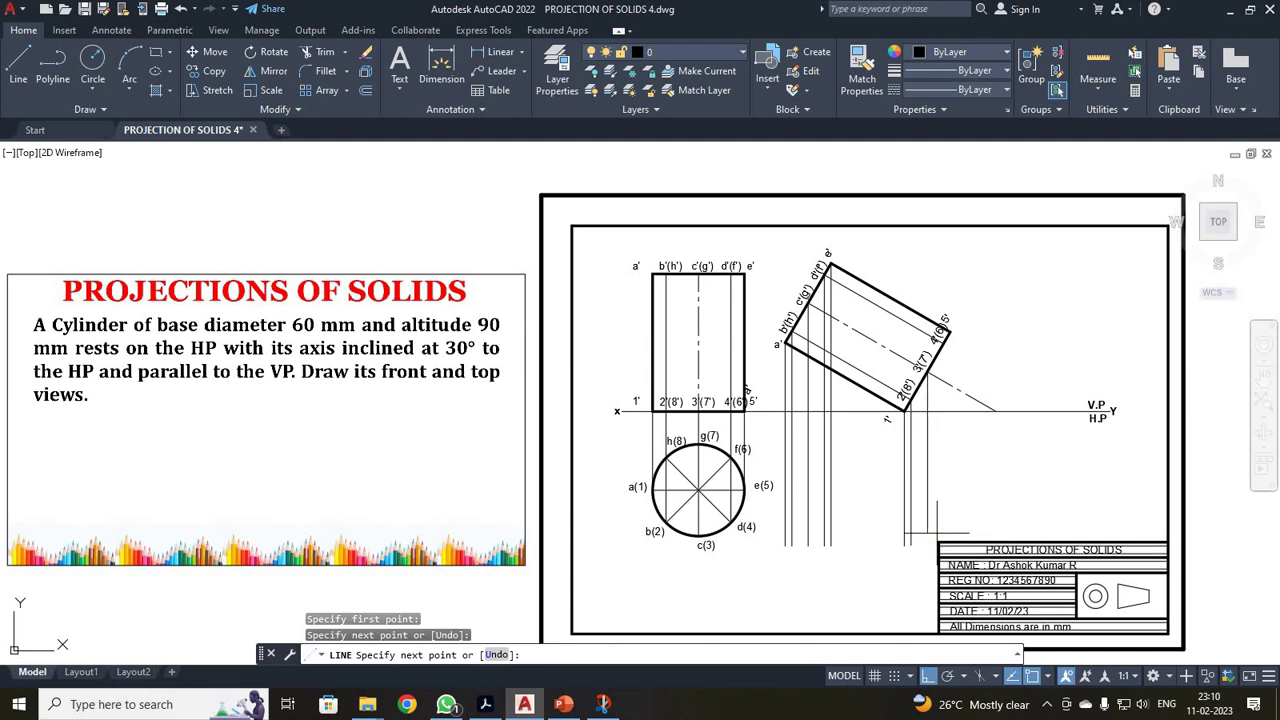
{"action": "type", "text": "u"}
{"action": "key", "text": "Return"}
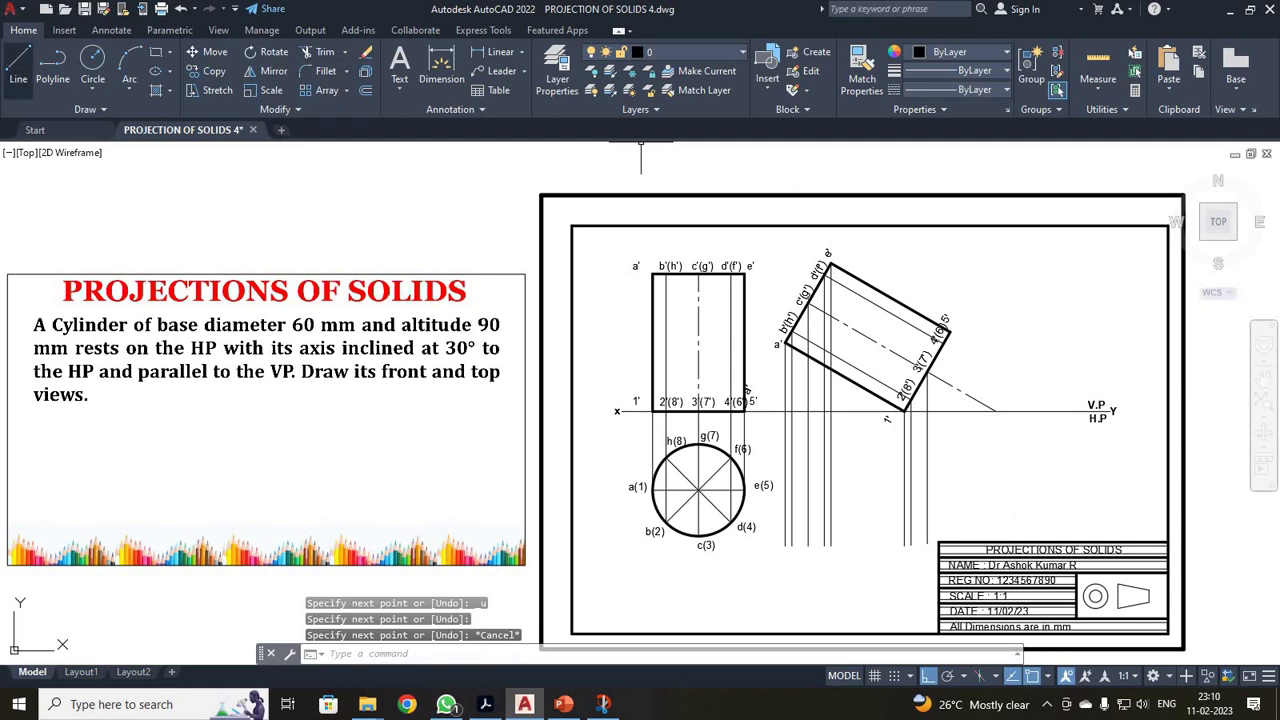
Step: Draw a vertical projector from base point 4'(6') of the tilted front view down to just above the title block
{"action": "left_click", "coordinate": [18, 70]}
{"action": "left_click", "coordinate": [942, 342]}
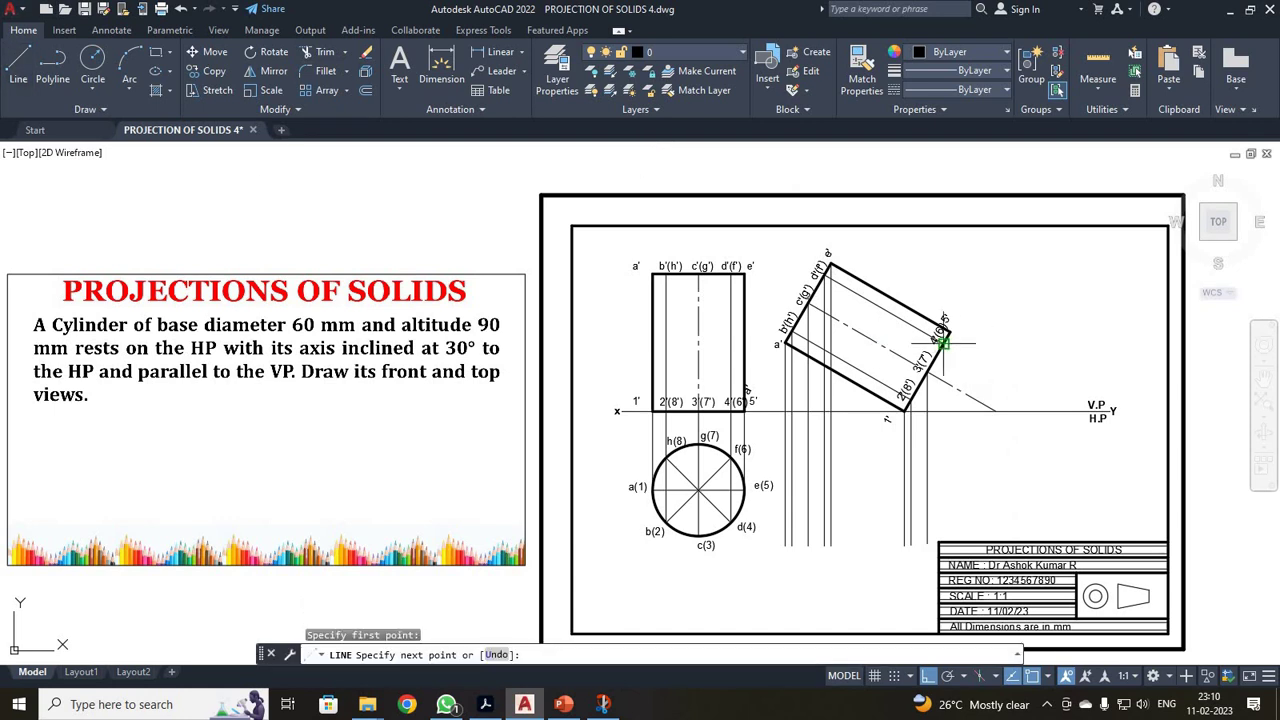
{"action": "left_click", "coordinate": [955, 541]}
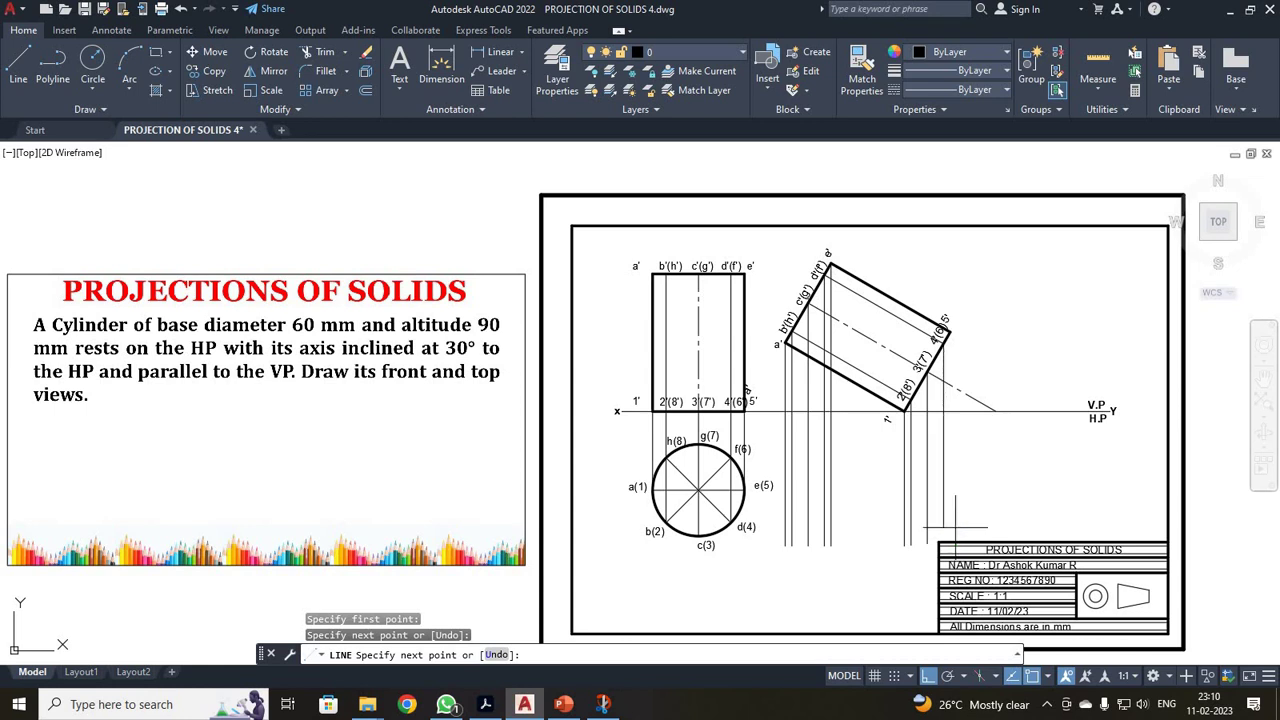
{"action": "key", "text": "ctrl+z"}
{"action": "scroll", "coordinate": [955, 531], "scroll_direction": "up", "scroll_amount": 3}
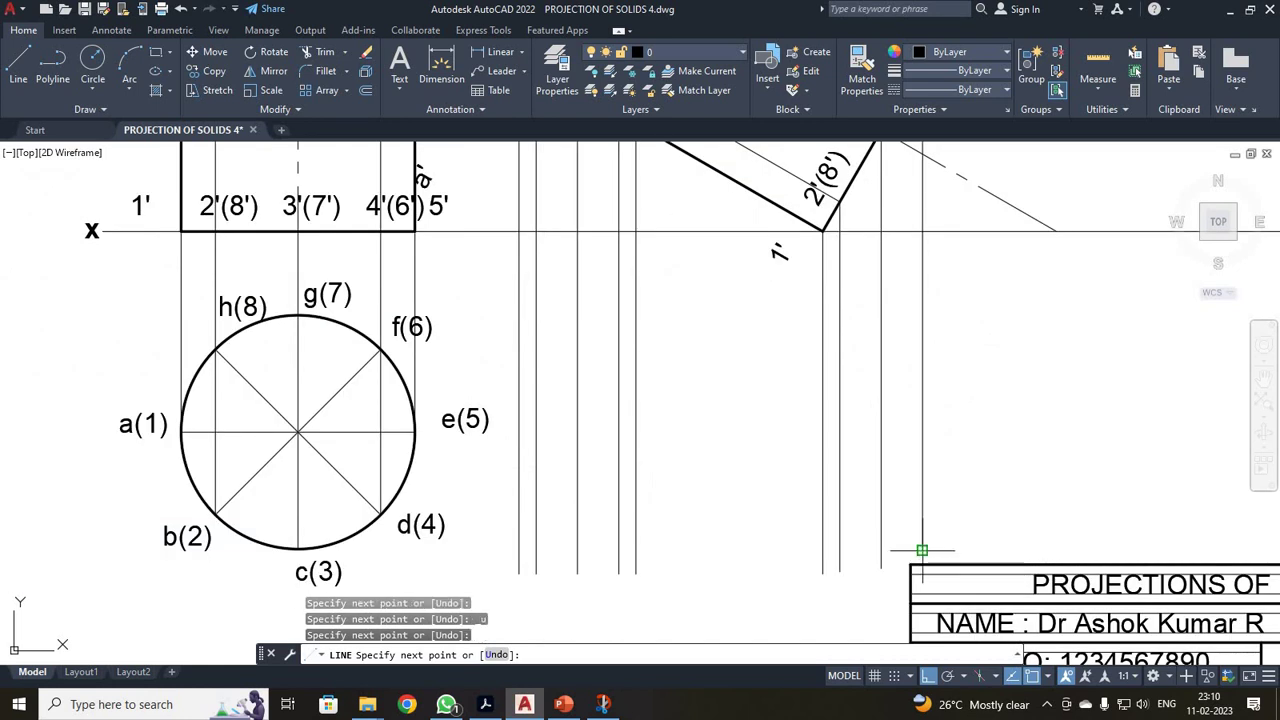
{"action": "scroll", "coordinate": [919, 548], "scroll_direction": "down", "scroll_amount": 10}
{"action": "key", "text": "Escape"}
Step: Draw a vertical projector from corner 5' of the tilted front view down to just above the title block
{"action": "left_click", "coordinate": [20, 66]}
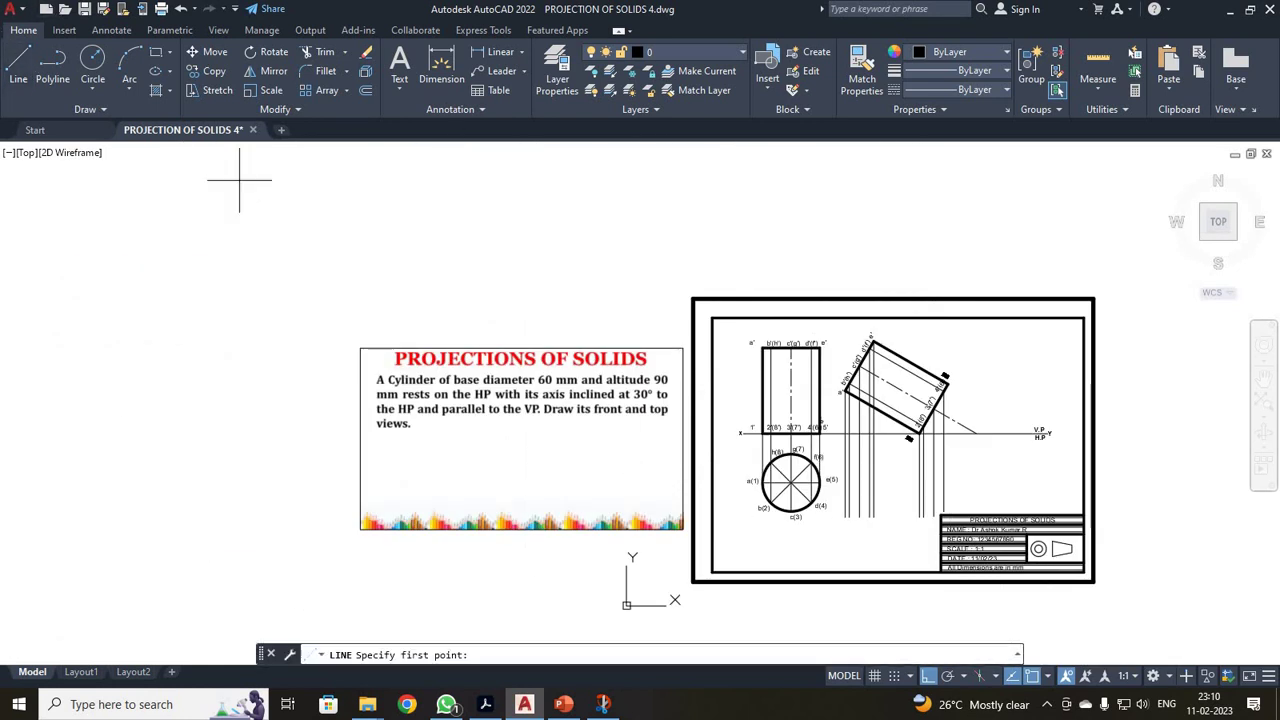
{"action": "scroll", "coordinate": [940, 397], "scroll_direction": "up", "scroll_amount": 2}
{"action": "left_click", "coordinate": [956, 376]}
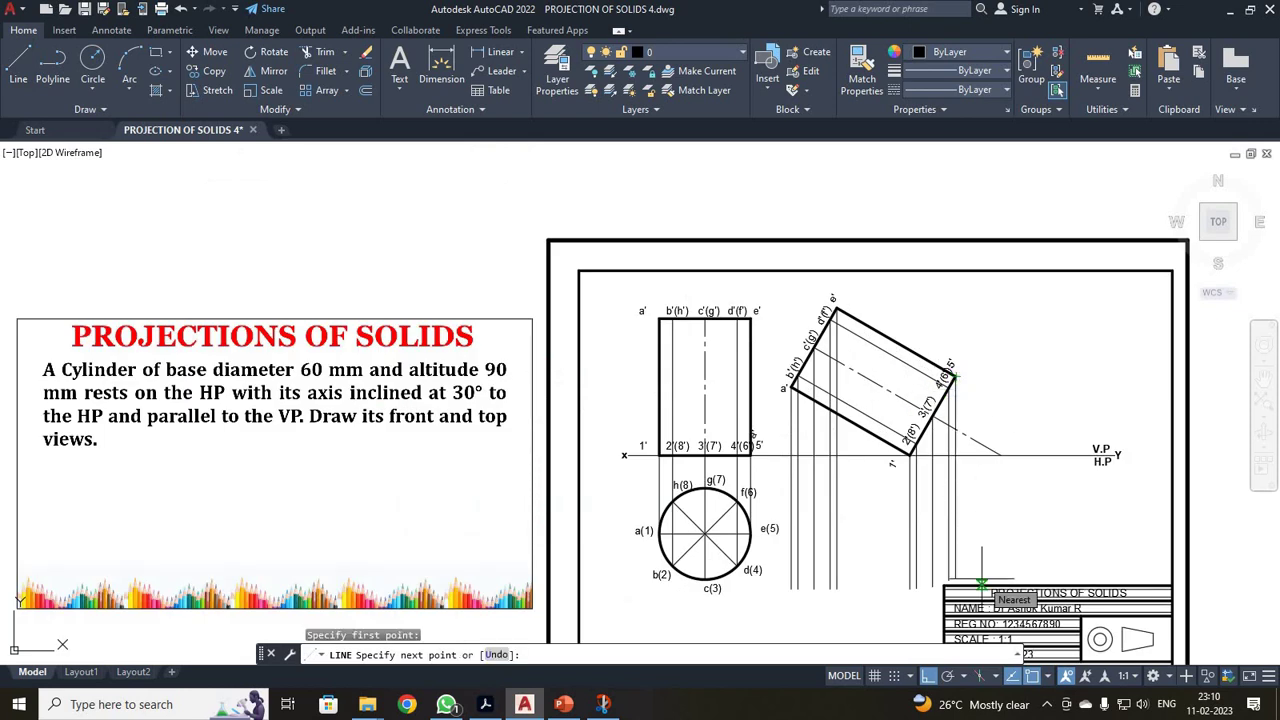
{"action": "left_click", "coordinate": [981, 582]}
{"action": "key", "text": "ctrl+z"}
{"action": "scroll", "coordinate": [975, 576], "scroll_direction": "up", "scroll_amount": 4}
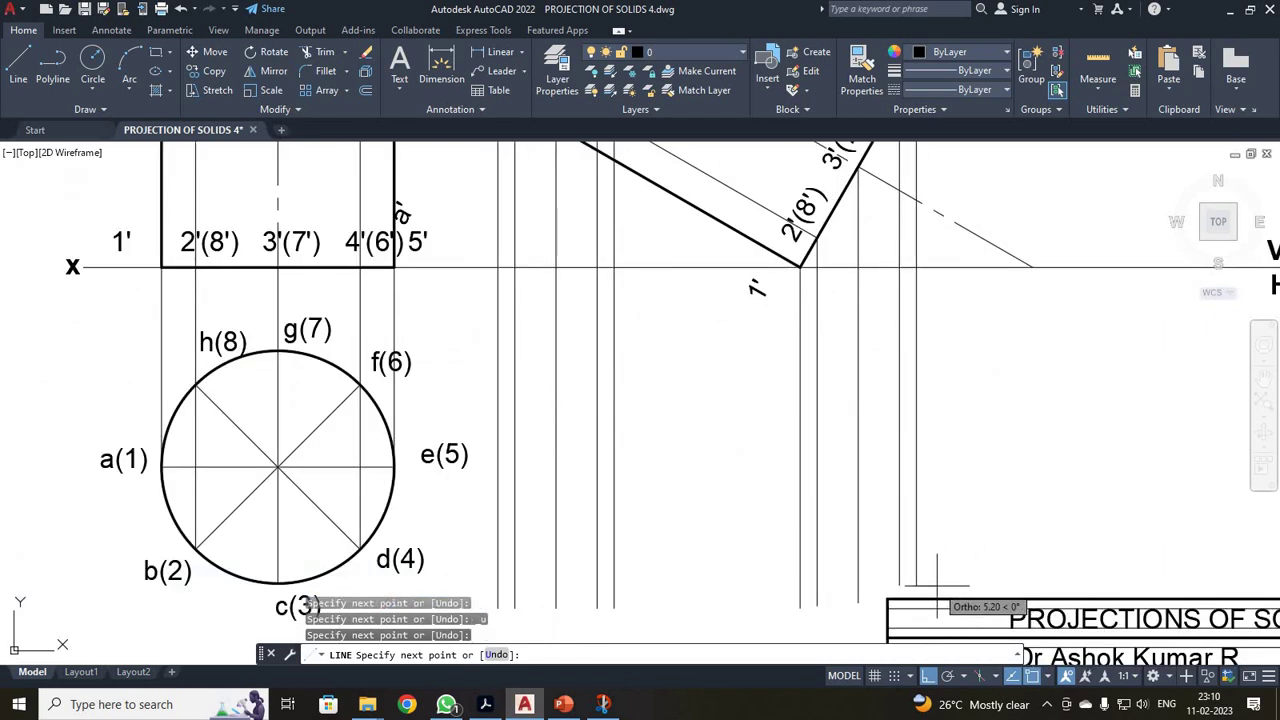
{"action": "key", "text": "Escape"}
{"action": "scroll", "coordinate": [980, 500], "scroll_direction": "down", "scroll_amount": 2}
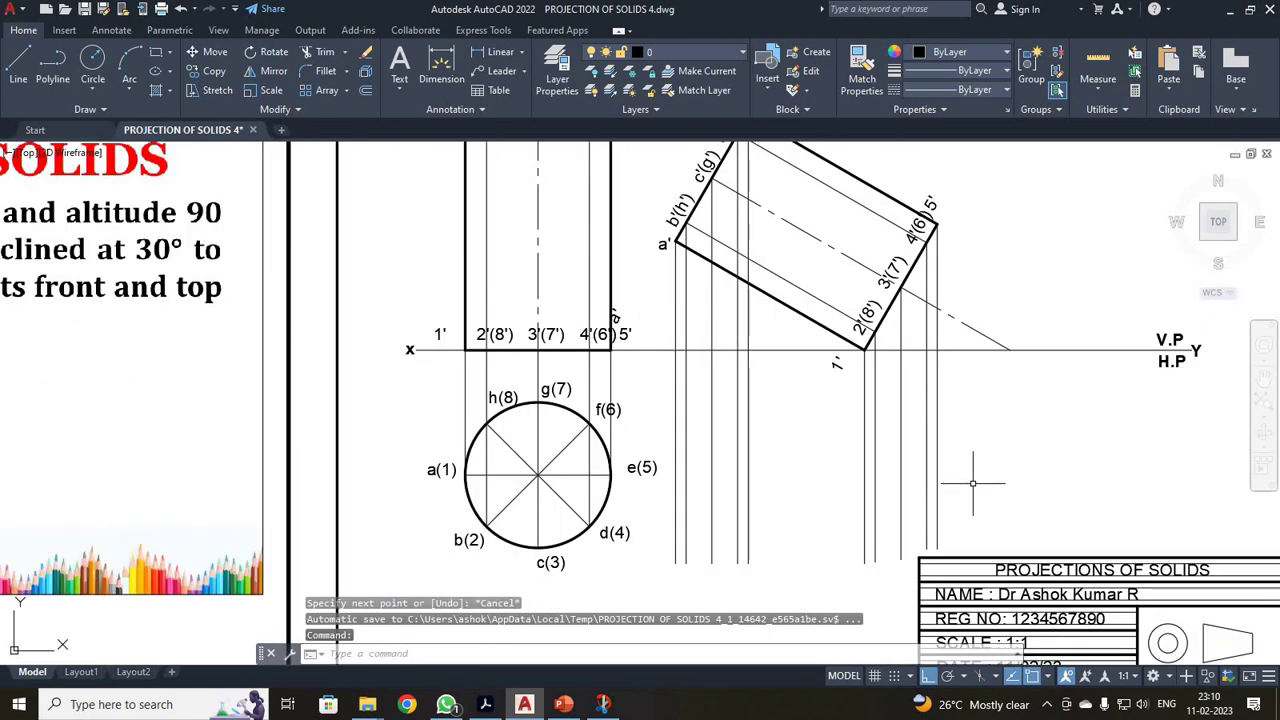
Step: Draw a horizontal projector from point g(7) of the top view circle across all the vertical projectors of the tilted view
{"action": "left_click", "coordinate": [18, 64]}
{"action": "left_click", "coordinate": [537, 400]}
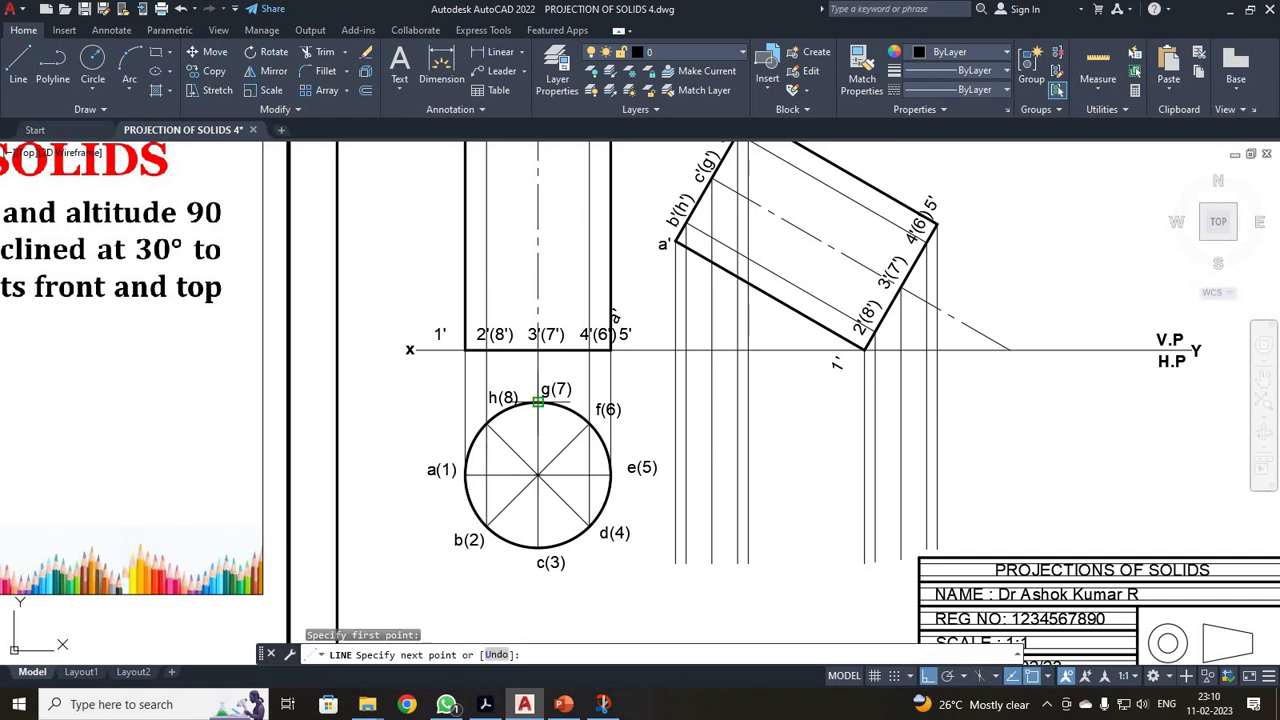
{"action": "left_click", "coordinate": [1007, 400]}
{"action": "key", "text": "Escape"}
Step: Draw horizontal projectors from points h(8) and a(1) of the top view circle across all vertical projectors of the tilted view
{"action": "key", "text": "Return"}
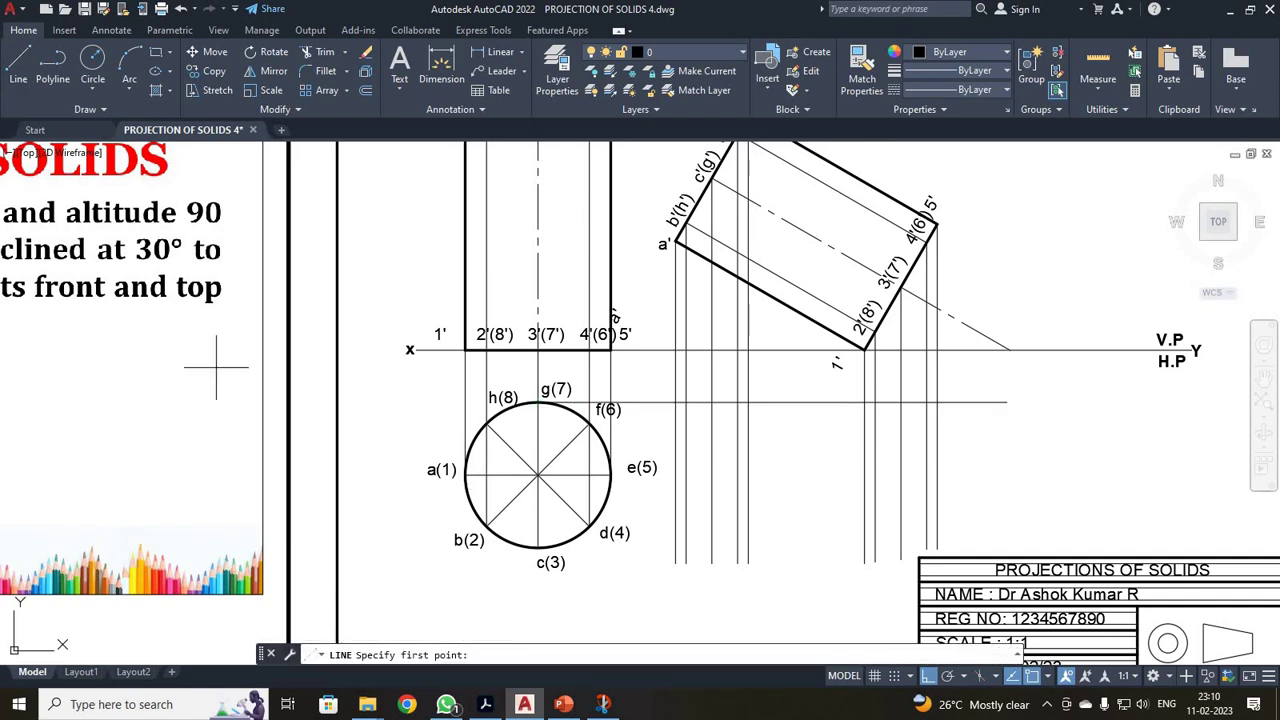
{"action": "left_click", "coordinate": [487, 424]}
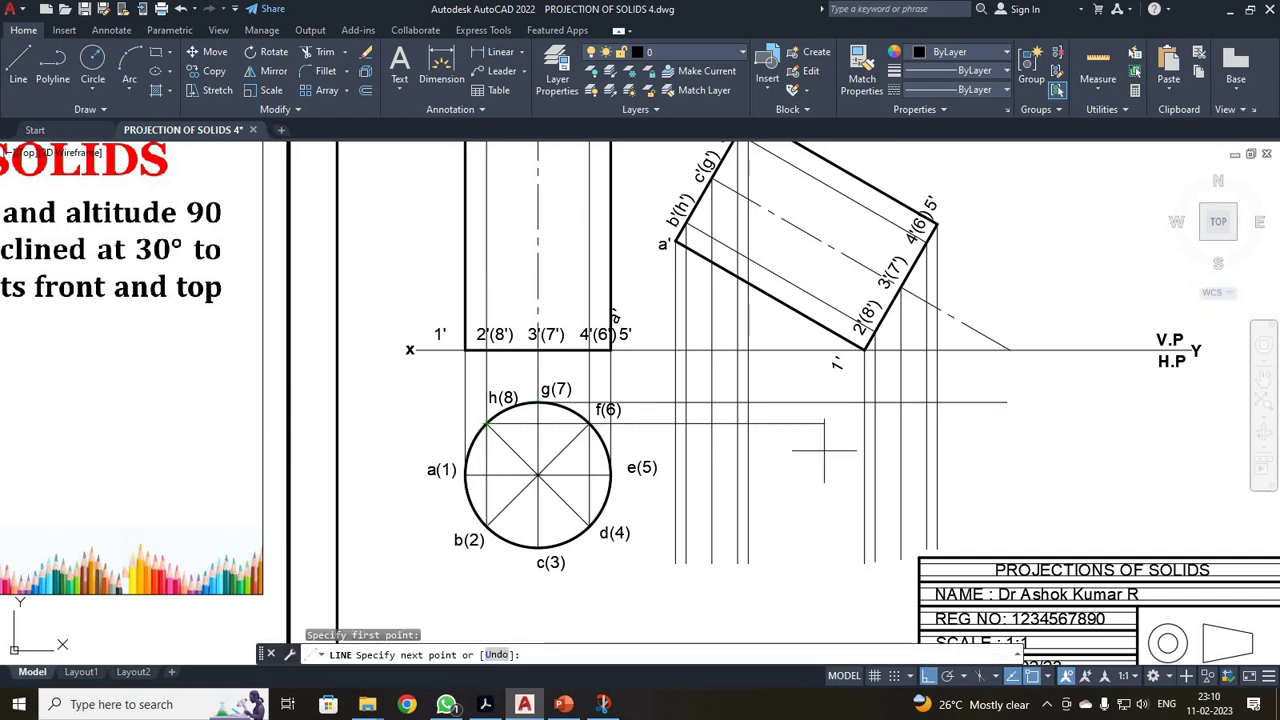
{"action": "left_click", "coordinate": [1007, 424]}
{"action": "key", "text": "Escape"}
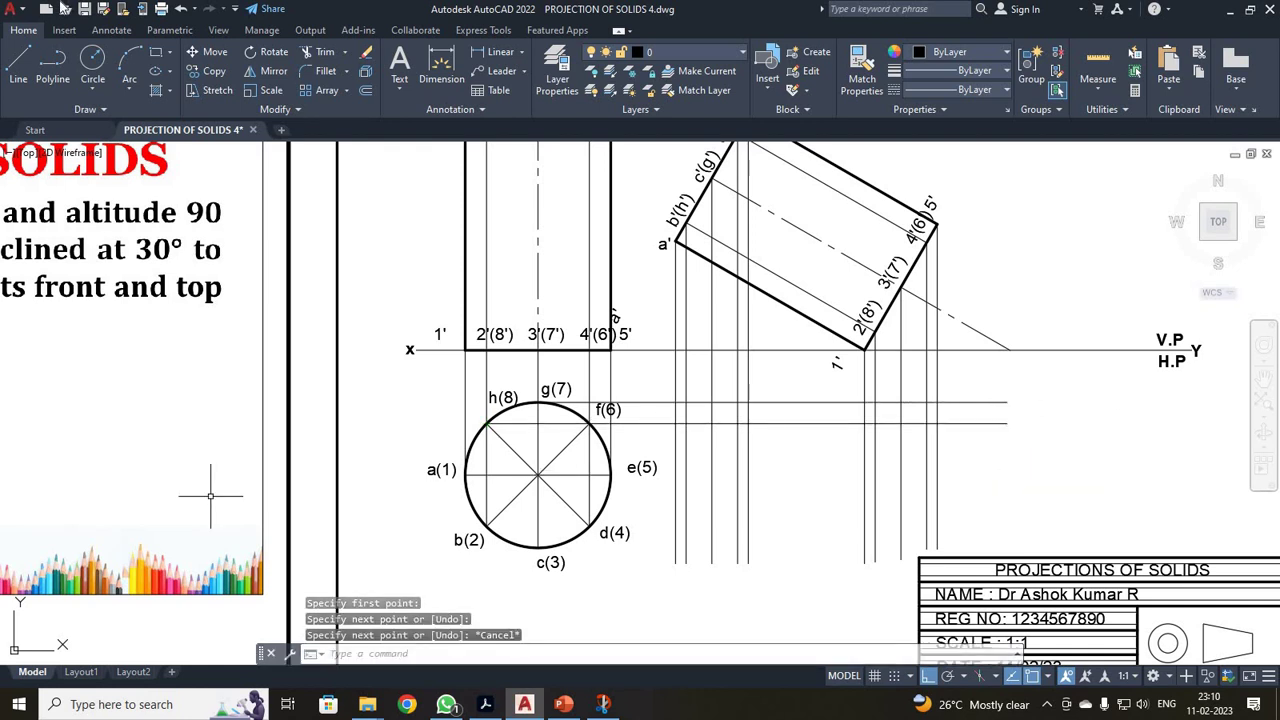
{"action": "key", "text": "Return"}
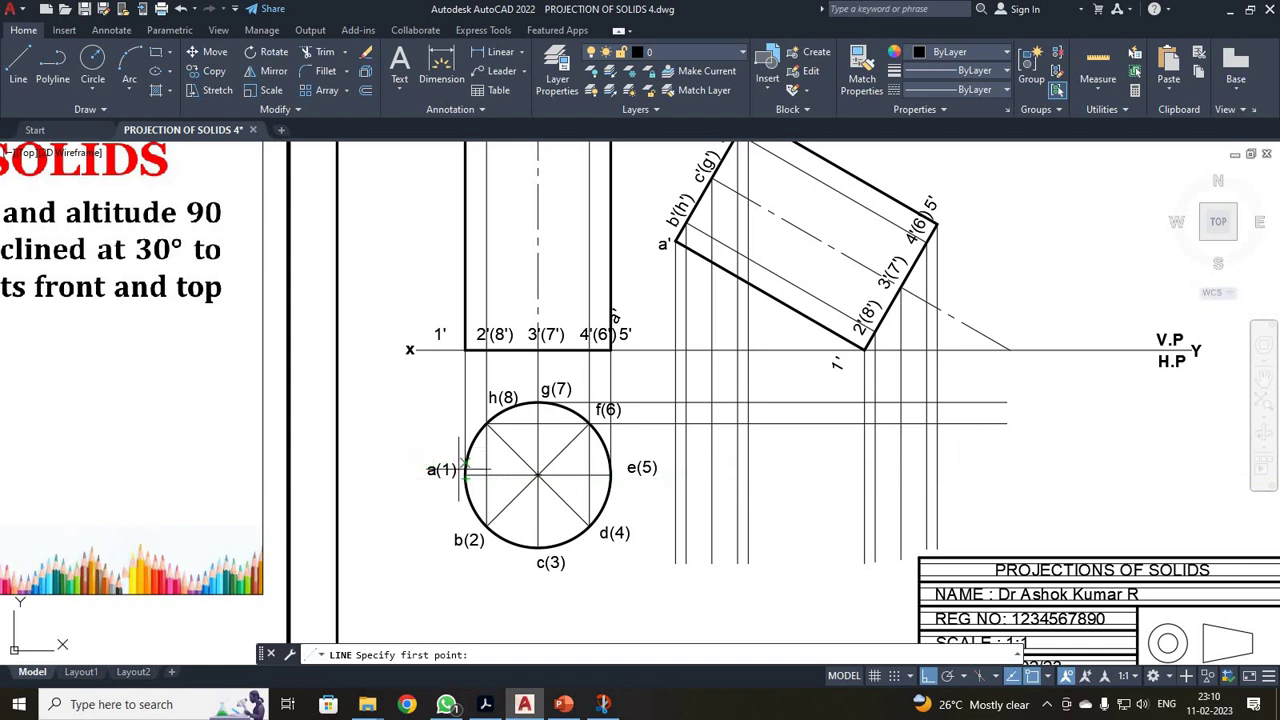
{"action": "left_click", "coordinate": [465, 474]}
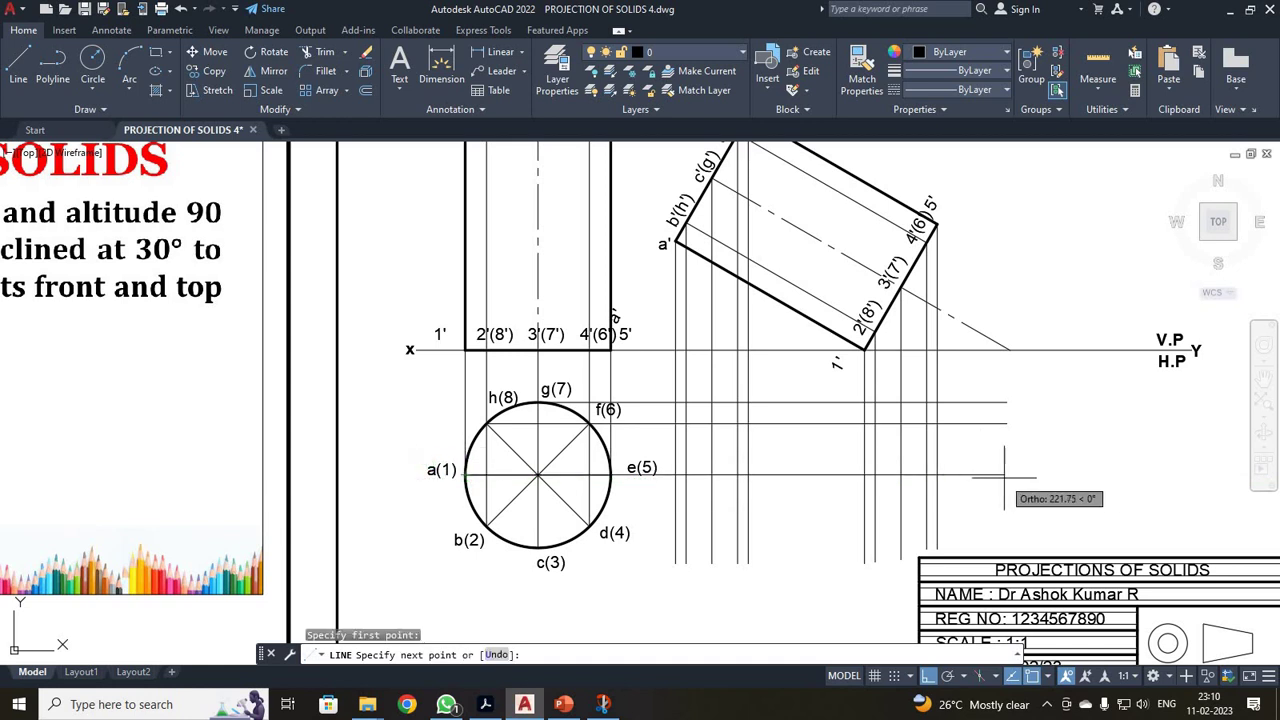
Step: Draw horizontal projectors from points b(2) and c(3) of the top view circle across all vertical projectors of the tilted view
{"action": "left_click", "coordinate": [18, 70]}
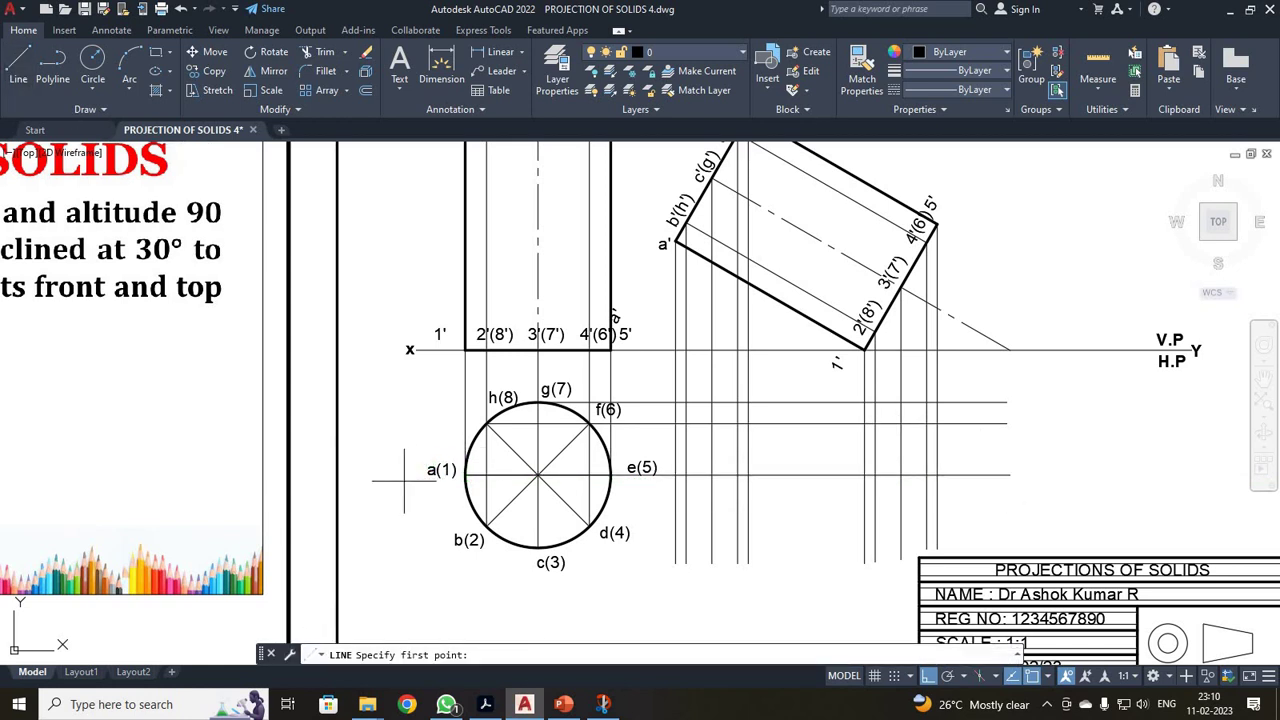
{"action": "left_click", "coordinate": [485, 517]}
{"action": "left_click", "coordinate": [1013, 525]}
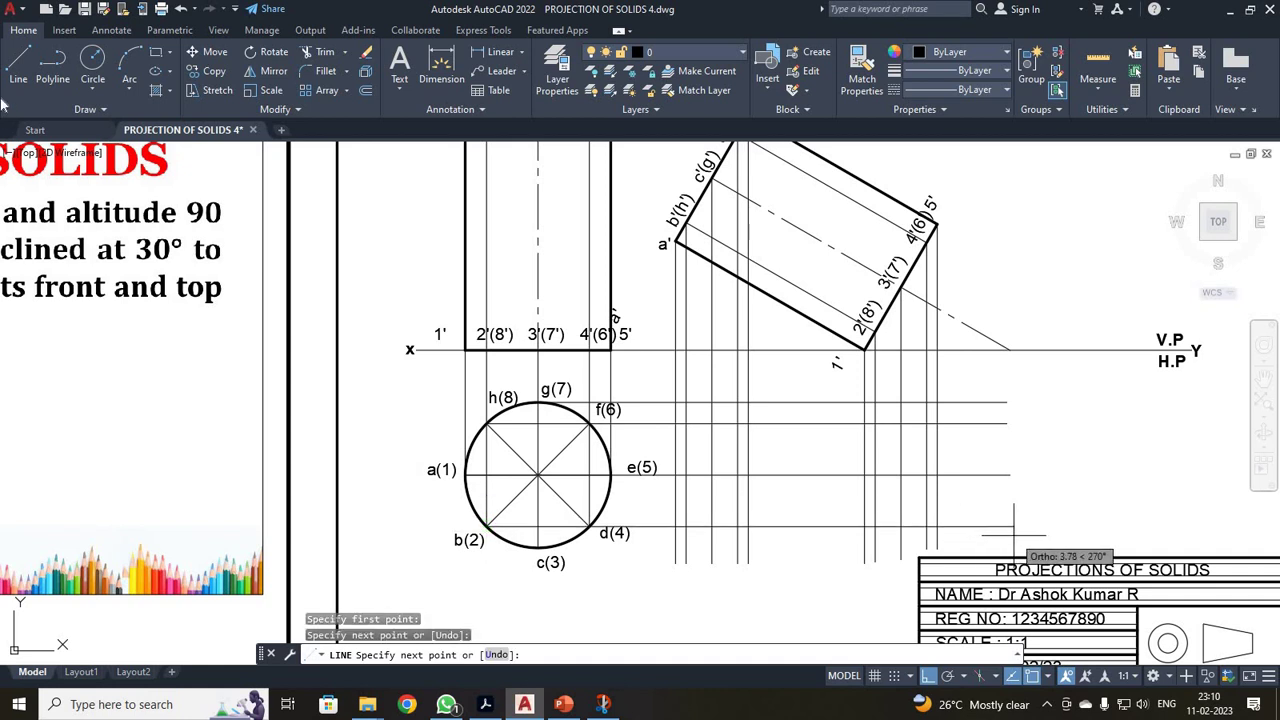
{"action": "key", "text": "Escape"}
{"action": "left_click", "coordinate": [18, 70]}
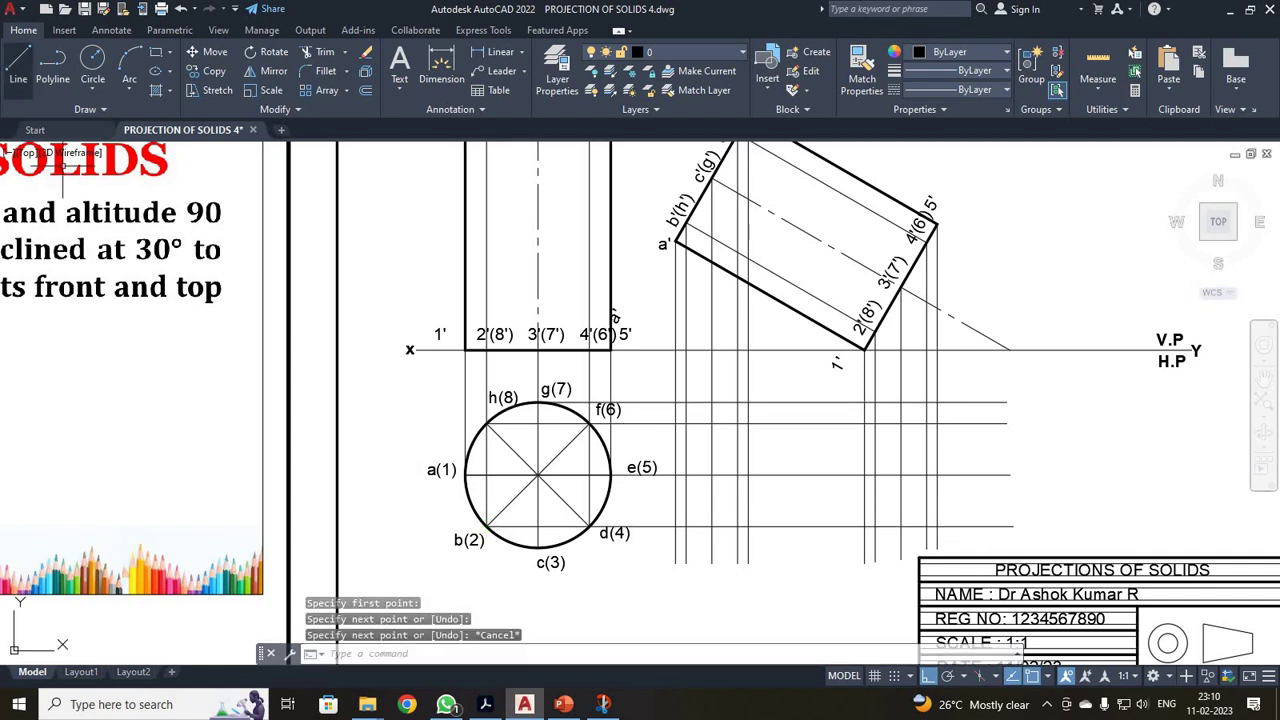
{"action": "left_click", "coordinate": [538, 547]}
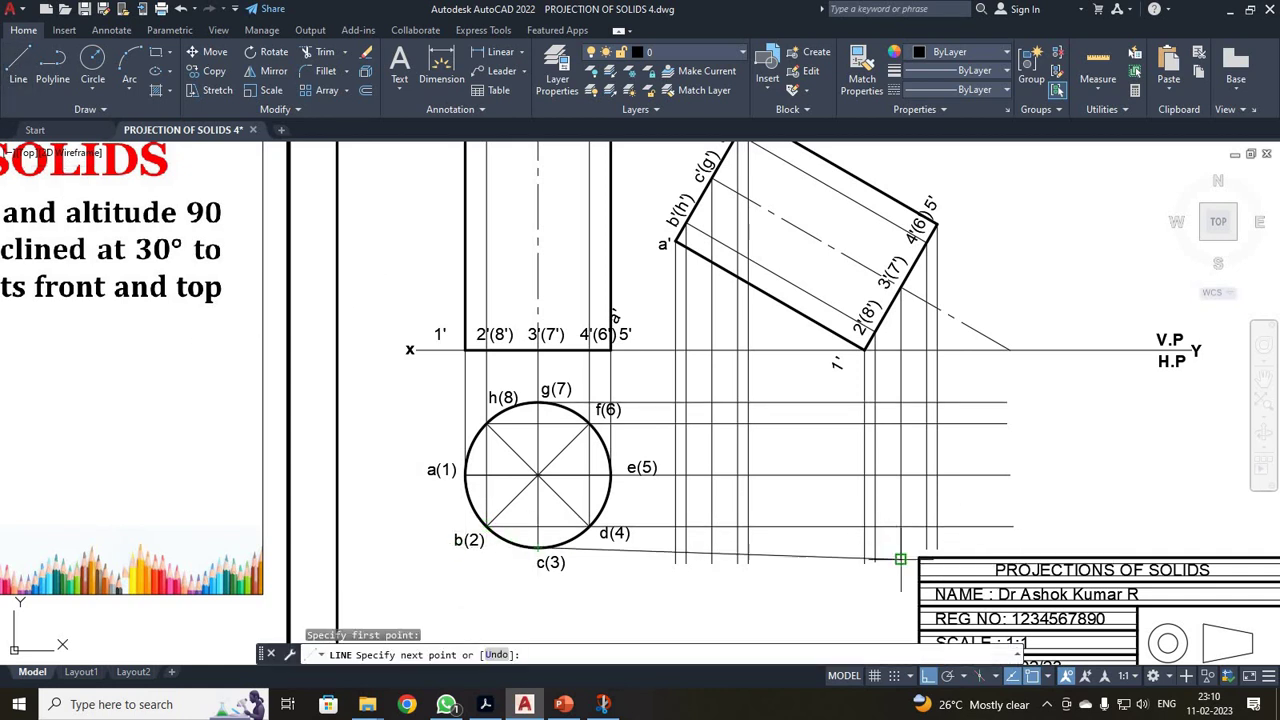
{"action": "left_click", "coordinate": [1000, 547]}
{"action": "key", "text": "Escape"}
{"action": "scroll", "coordinate": [1000, 547], "scroll_direction": "up", "scroll_amount": 4}
{"action": "scroll", "coordinate": [1000, 547], "scroll_direction": "down", "scroll_amount": 2}
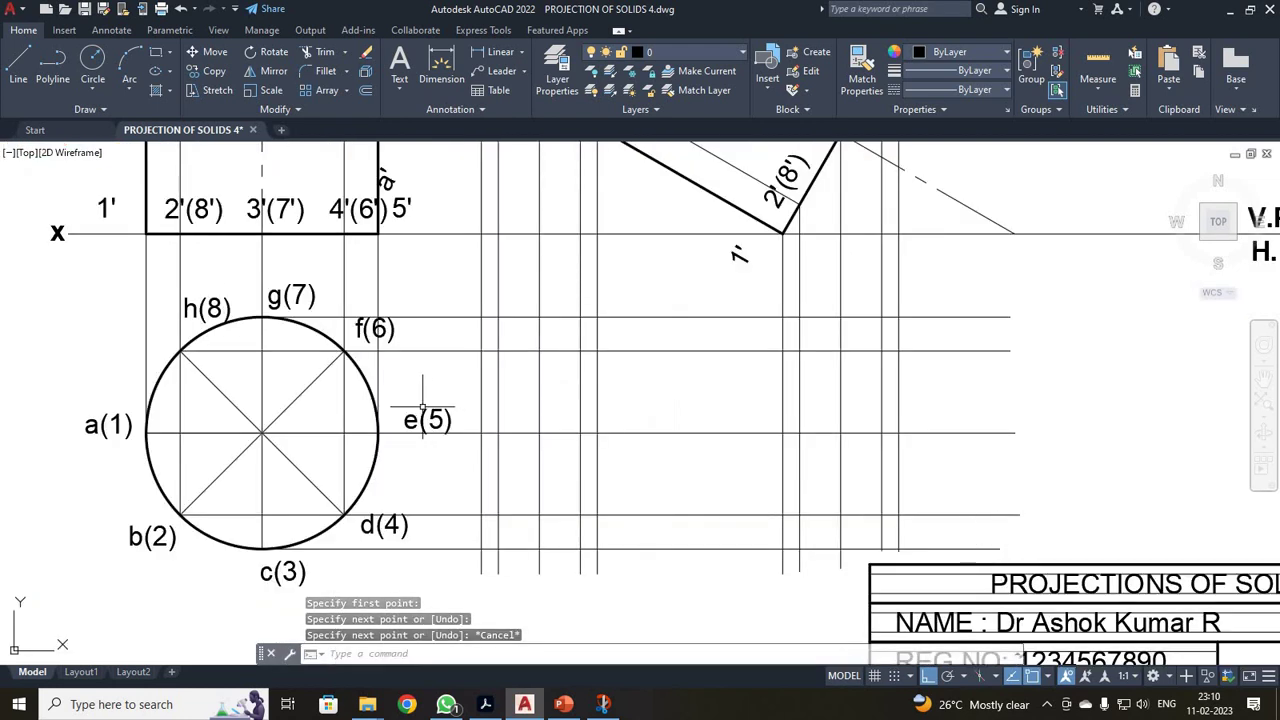
{"action": "scroll", "coordinate": [421, 406], "scroll_direction": "down", "scroll_amount": 5}
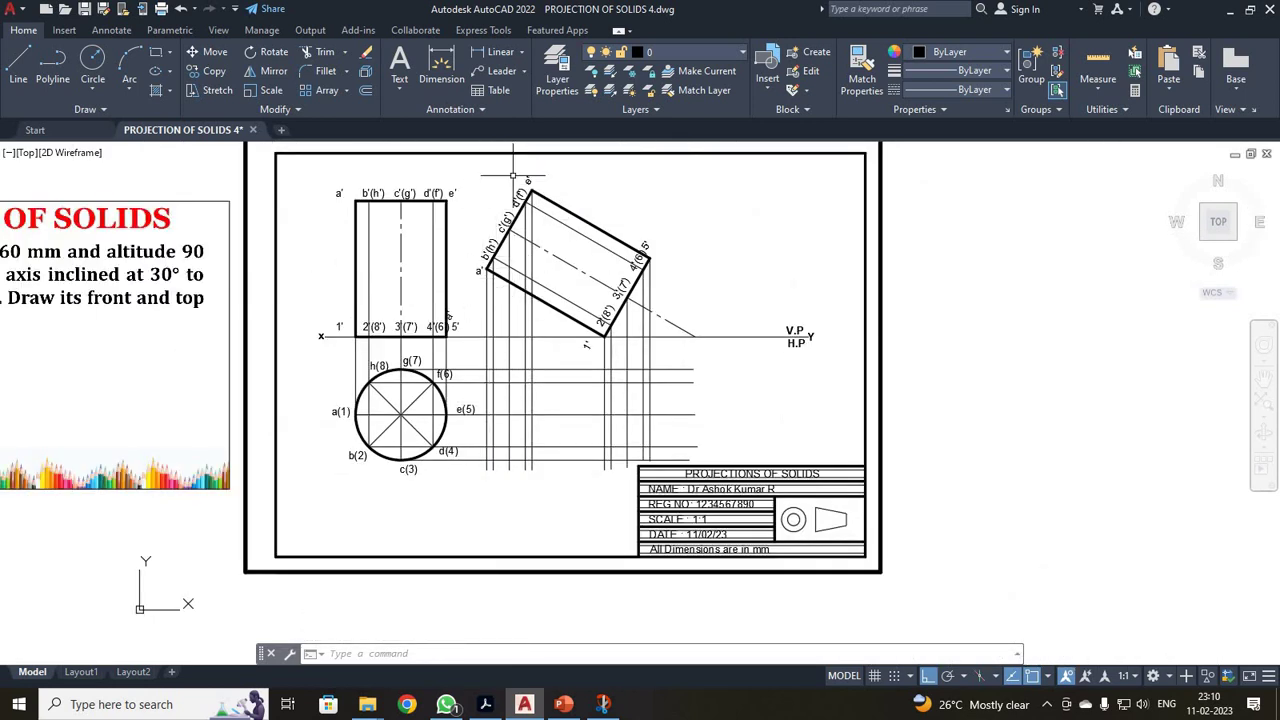
{"action": "scroll", "coordinate": [478, 229], "scroll_direction": "up", "scroll_amount": 2}
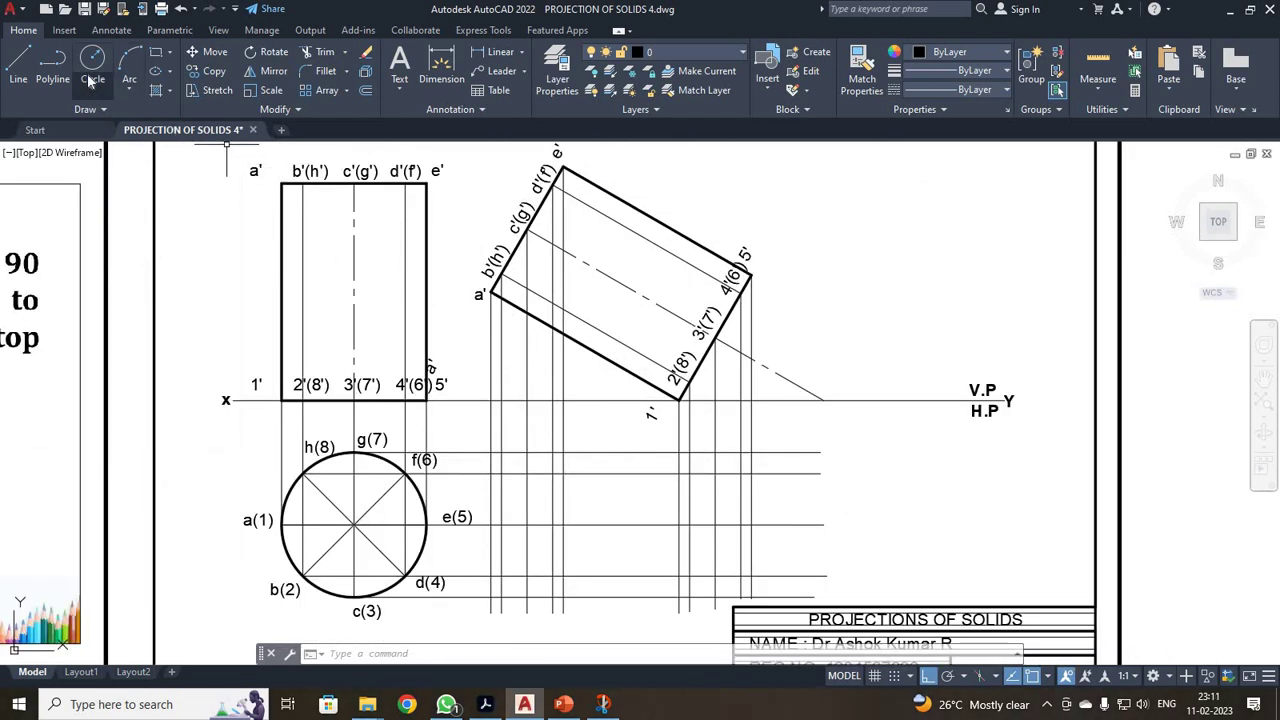
{"action": "type", "text": "splin"}
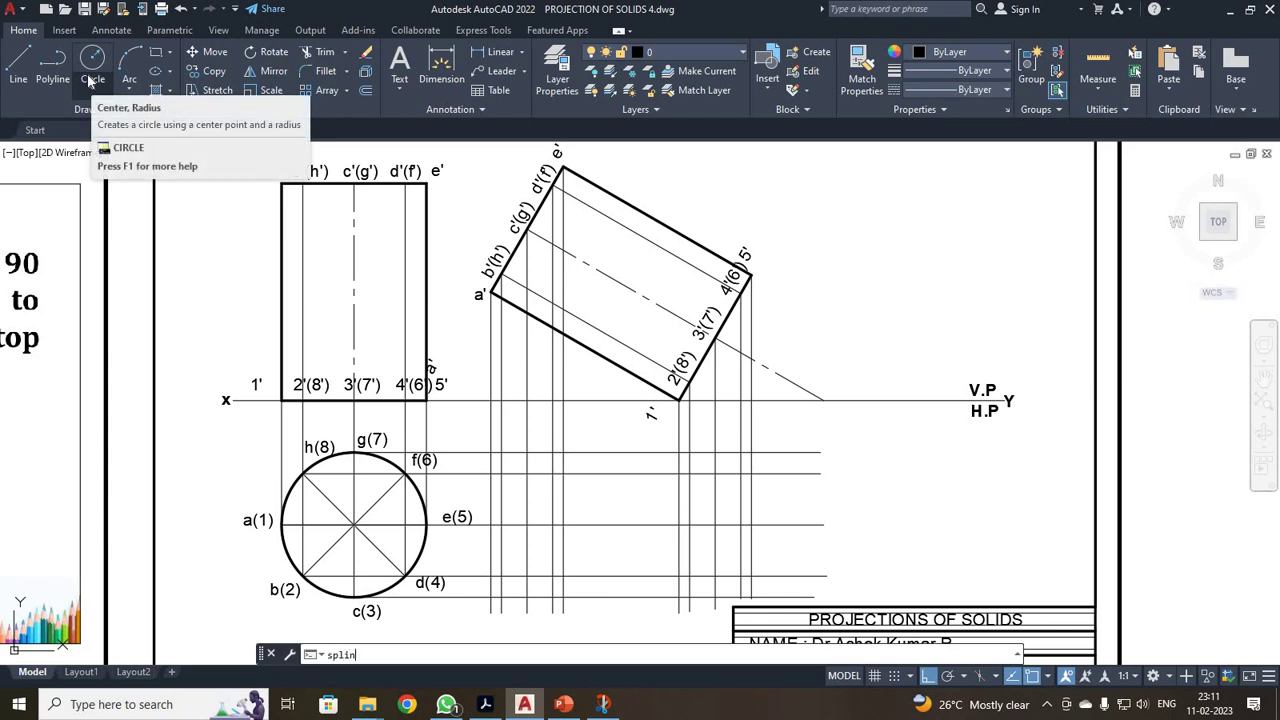
{"action": "type", "text": "e"}
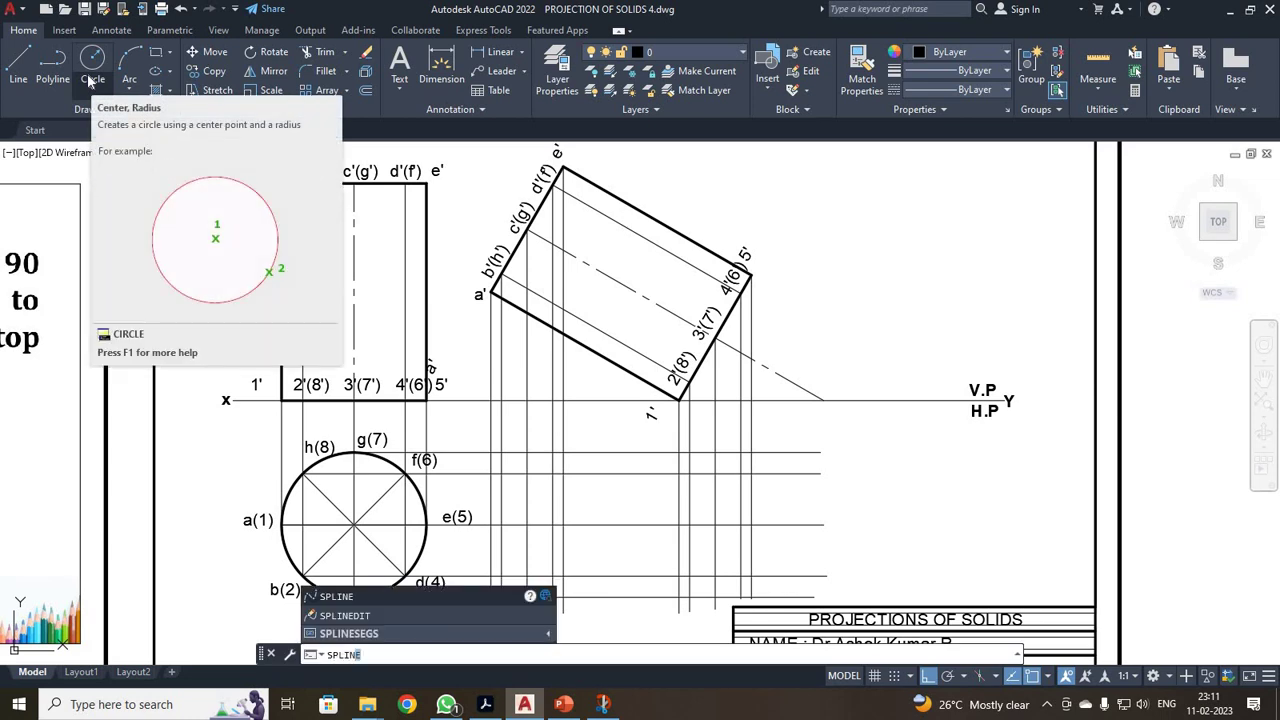
{"action": "key", "text": "Return"}
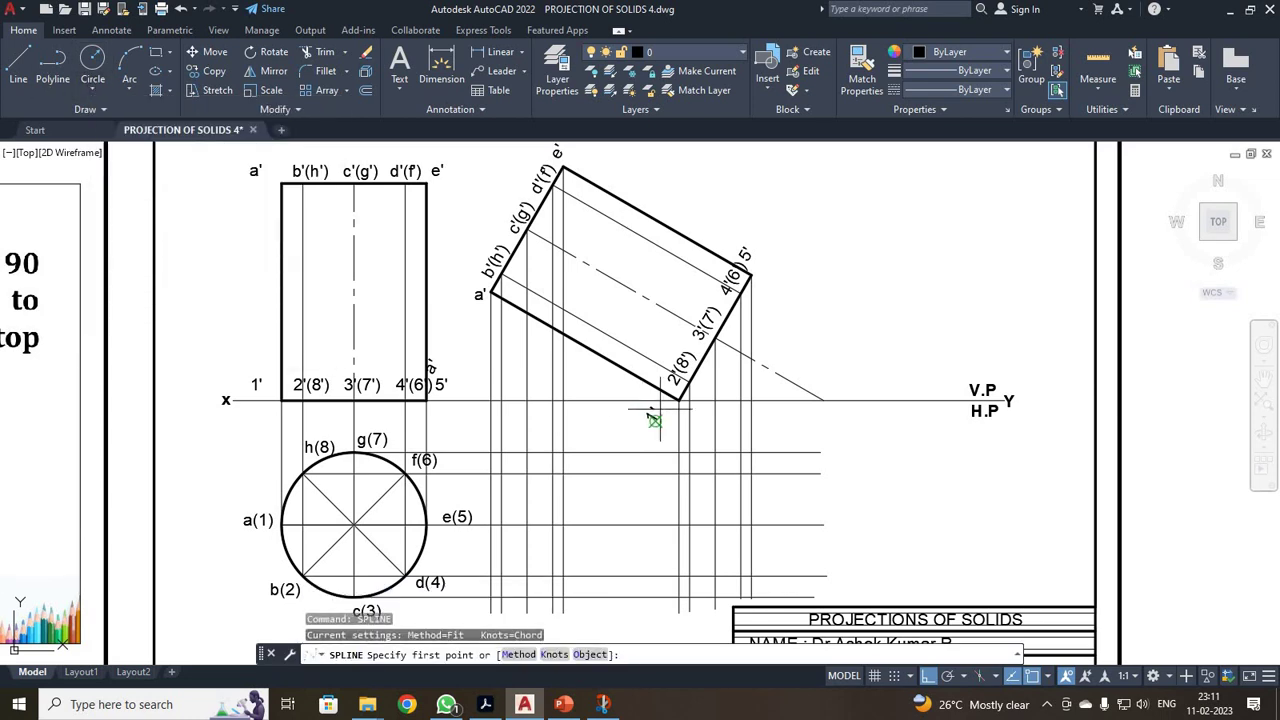
{"action": "scroll", "coordinate": [350, 460], "scroll_direction": "up", "scroll_amount": 2}
{"action": "scroll", "coordinate": [626, 463], "scroll_direction": "down", "scroll_amount": 4}
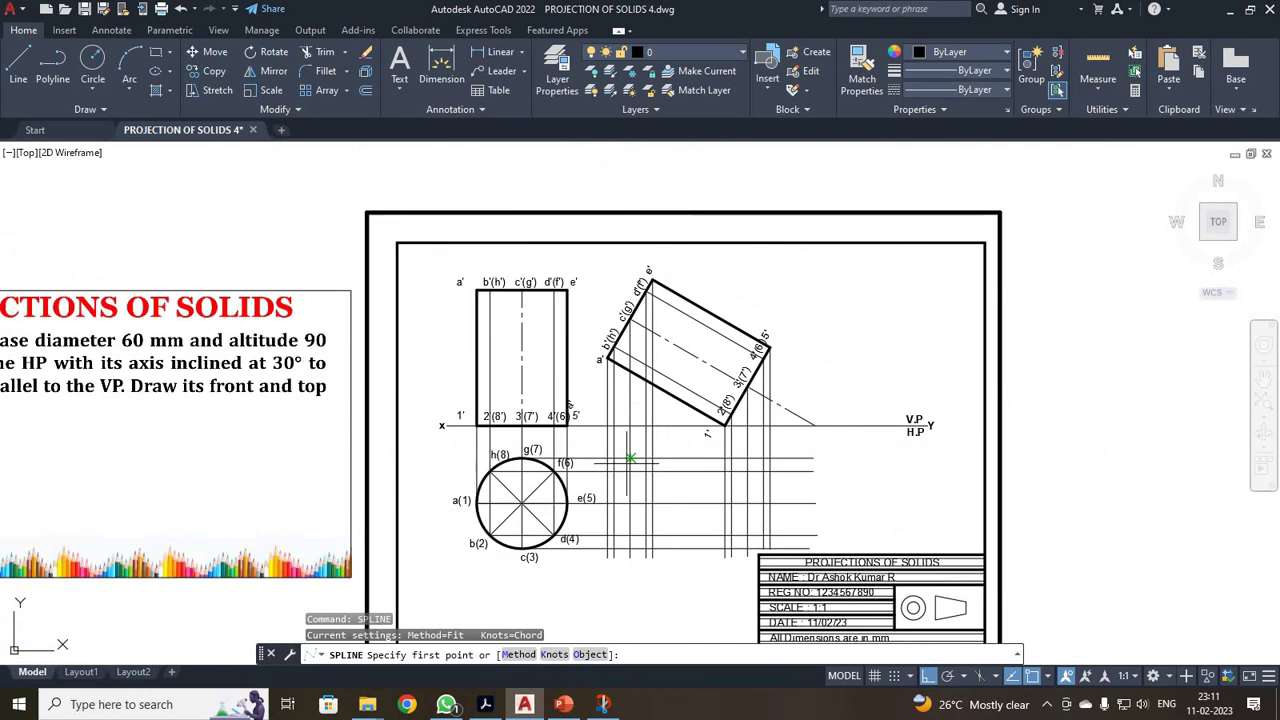
{"action": "scroll", "coordinate": [630, 458], "scroll_direction": "up", "scroll_amount": 3}
{"action": "scroll", "coordinate": [634, 449], "scroll_direction": "down", "scroll_amount": 1}
{"action": "type", "text": "zw"}
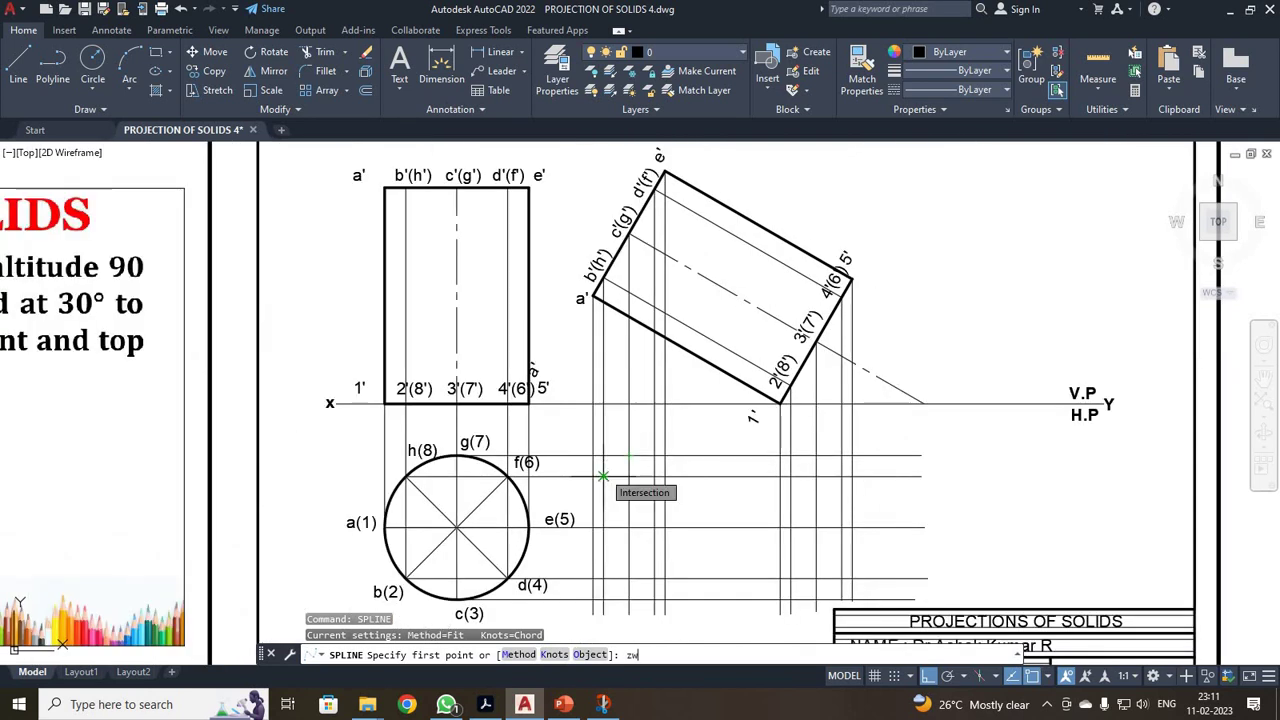
{"action": "key", "text": "Return"}
{"action": "left_click", "coordinate": [686, 598]}
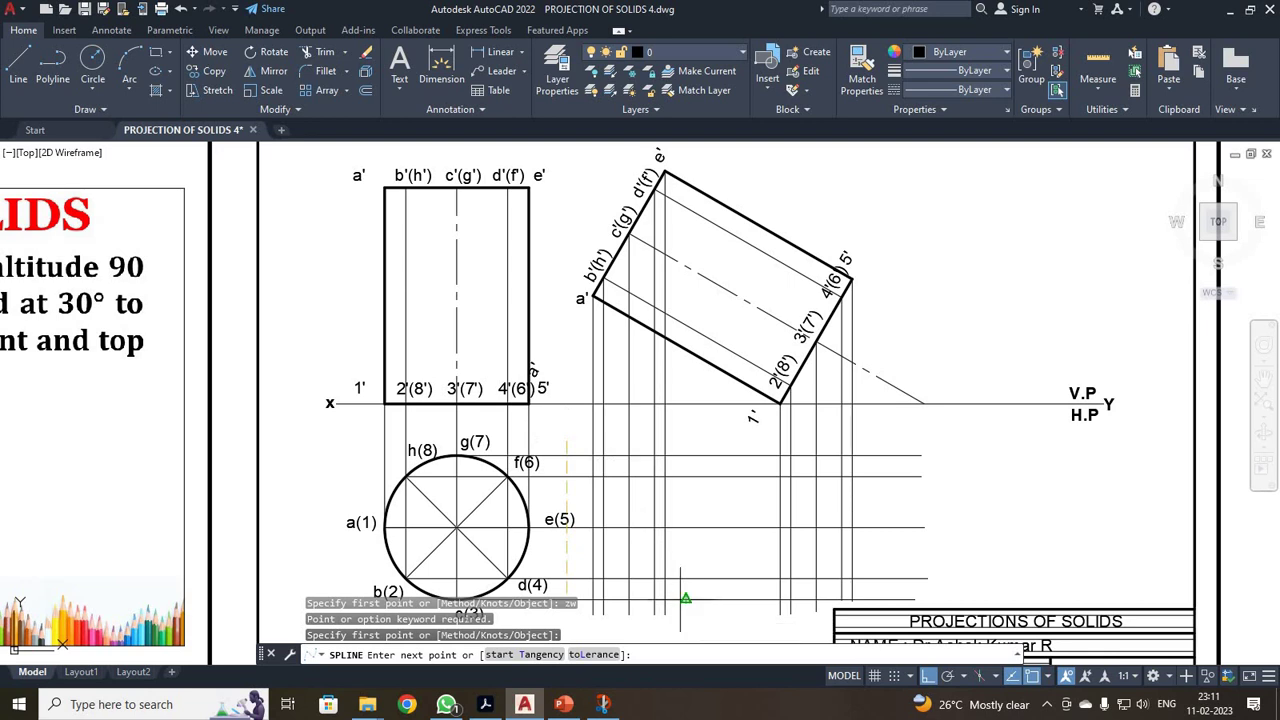
{"action": "key", "text": "Escape"}
Step: Draw the top face's ellipse as a spline through the eight matching projector intersections of points a to h, starting and ending at g
{"action": "type", "text": "z"}
{"action": "key", "text": "Return"}
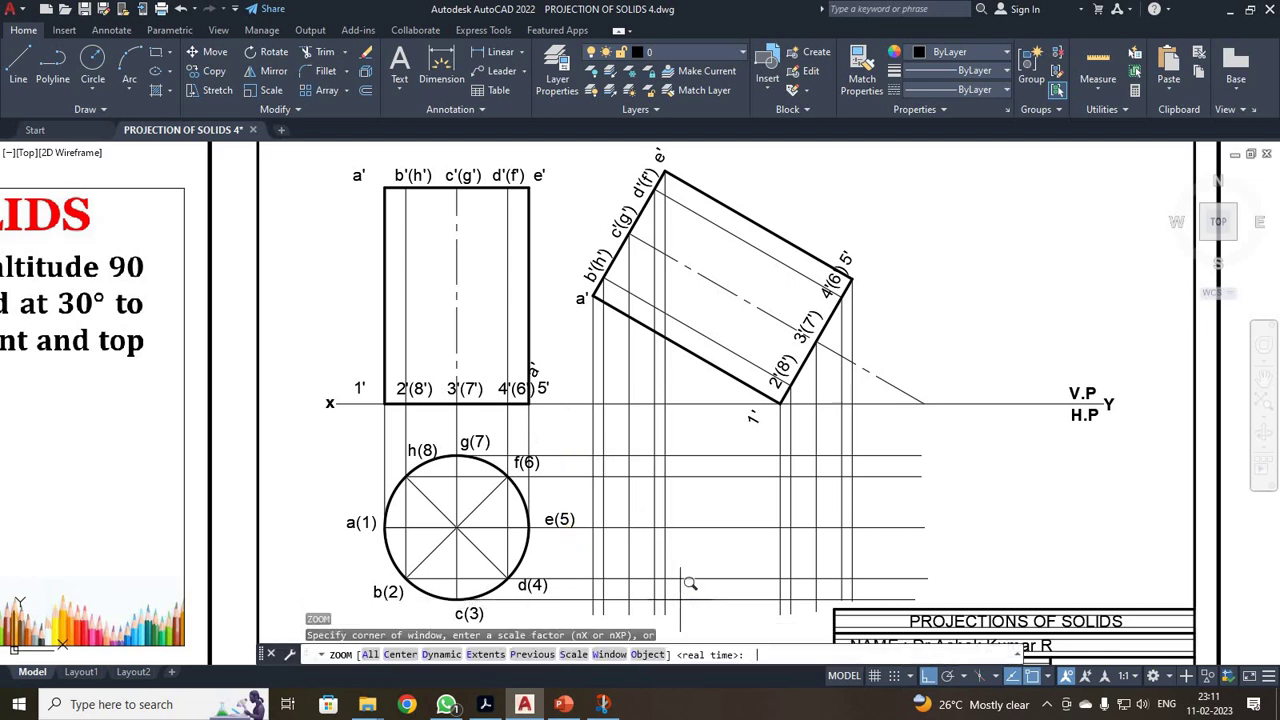
{"action": "type", "text": "w"}
{"action": "key", "text": "Return"}
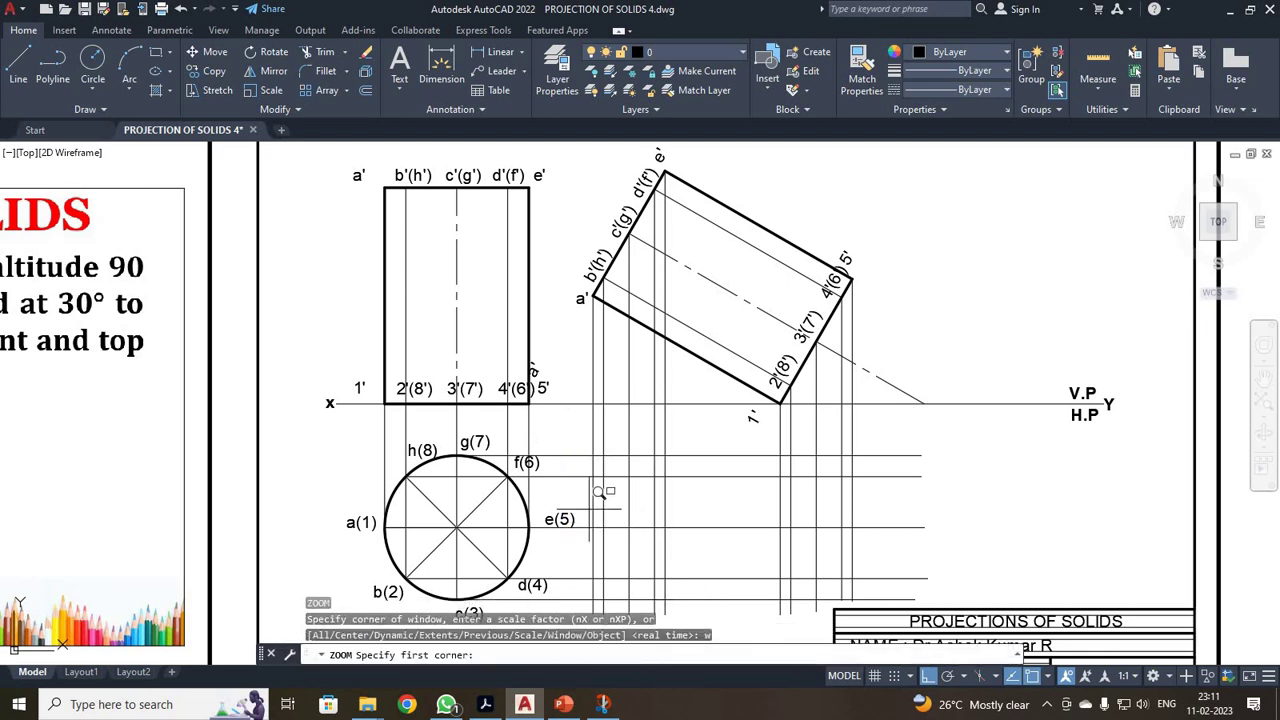
{"action": "left_click", "coordinate": [582, 444]}
{"action": "left_click", "coordinate": [880, 598]}
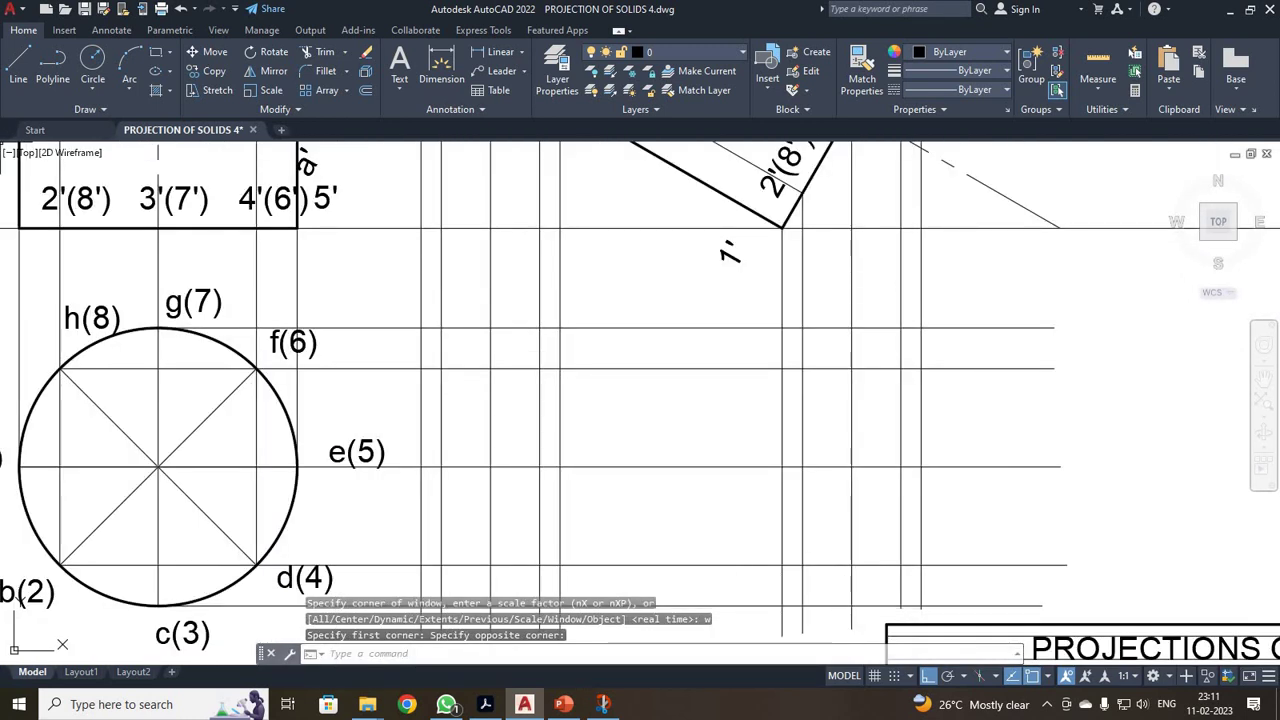
{"action": "type", "text": "splin"}
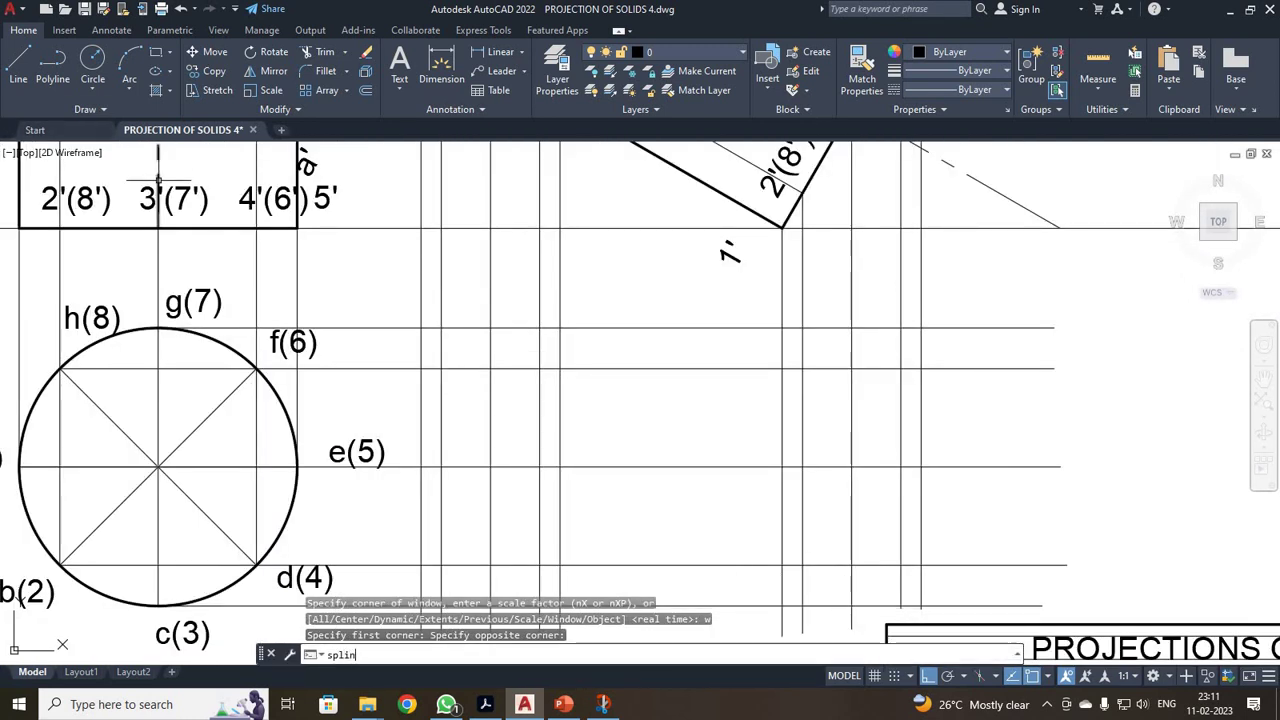
{"action": "type", "text": "e"}
{"action": "key", "text": "Return"}
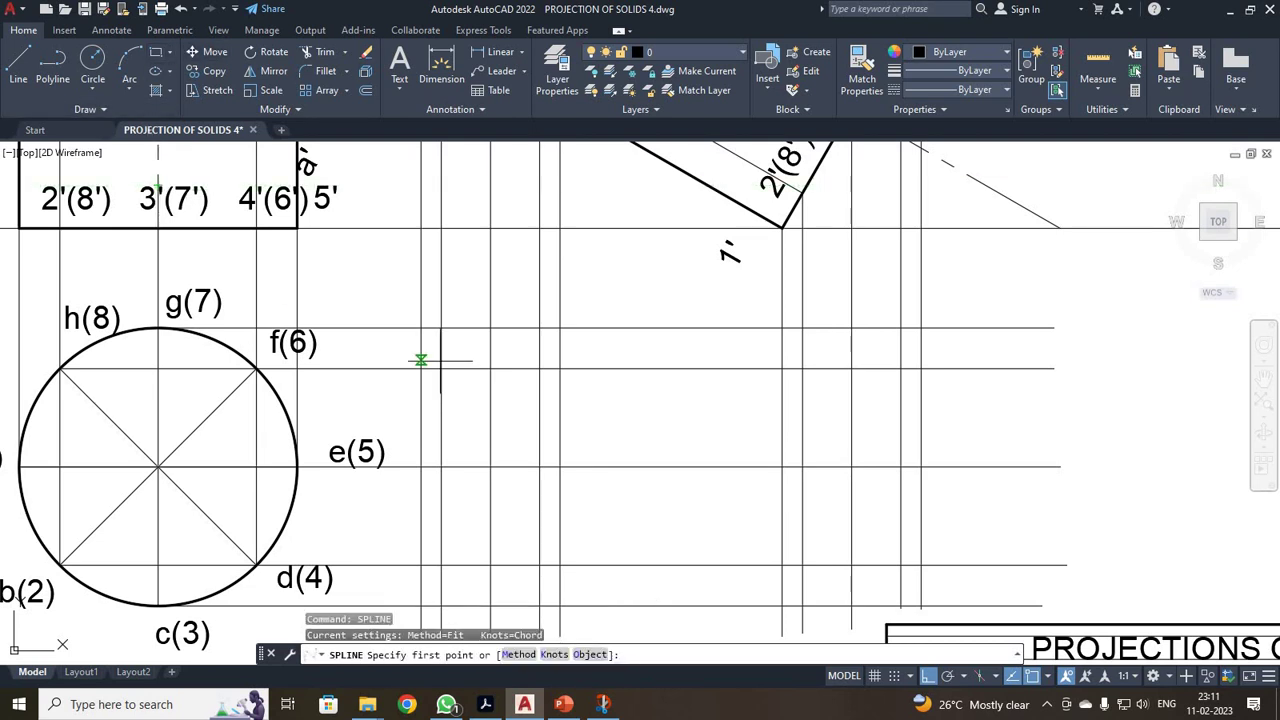
{"action": "left_click", "coordinate": [490, 327]}
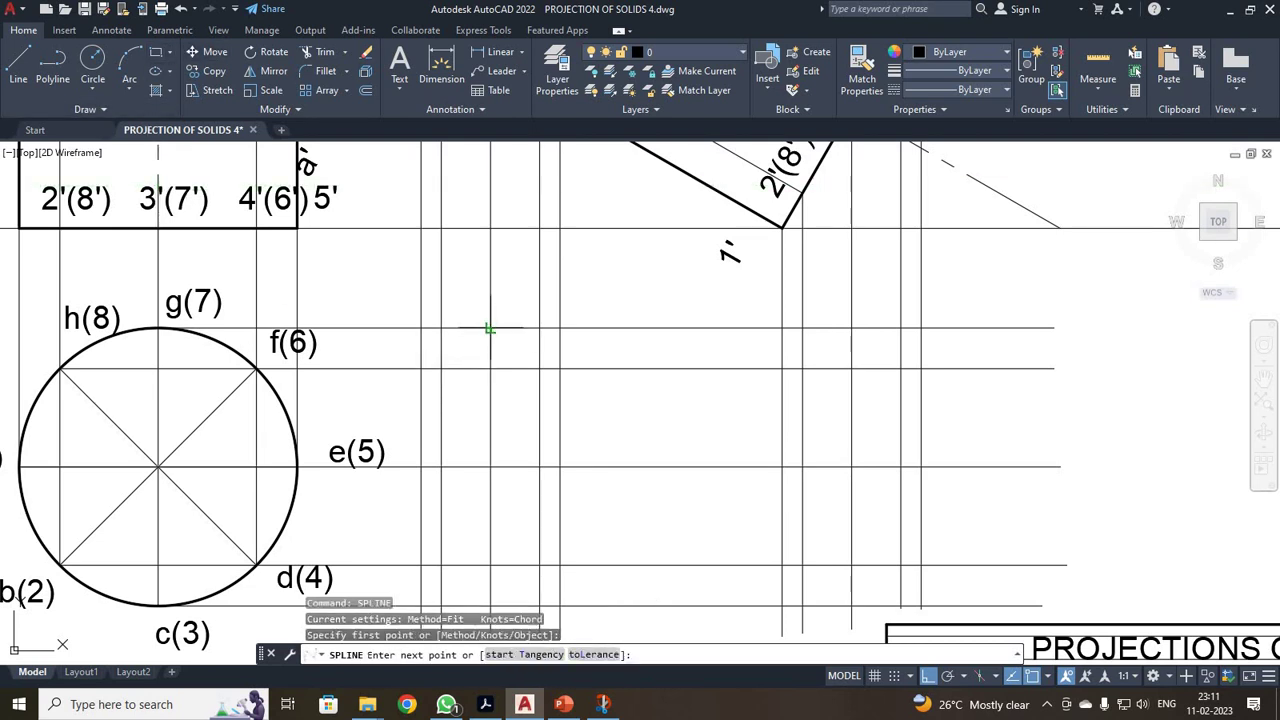
{"action": "left_click", "coordinate": [441, 368]}
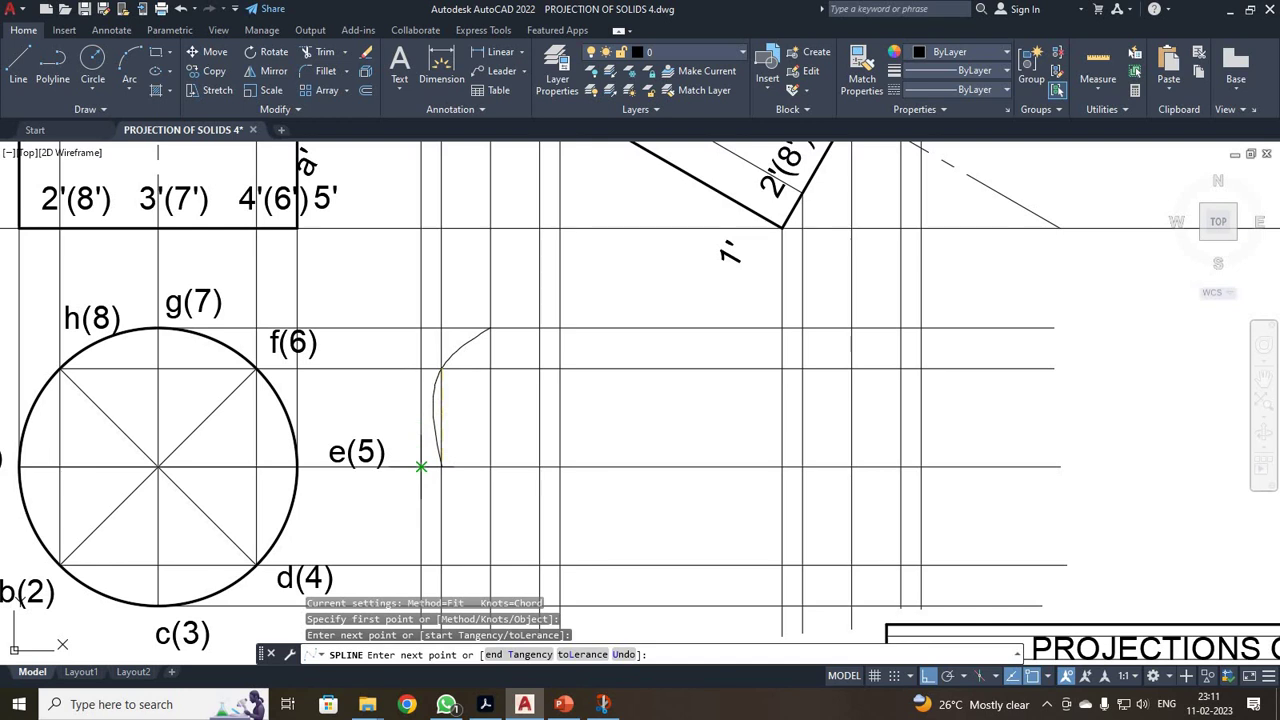
{"action": "left_click", "coordinate": [421, 466]}
{"action": "scroll", "coordinate": [440, 566], "scroll_direction": "down", "scroll_amount": 2}
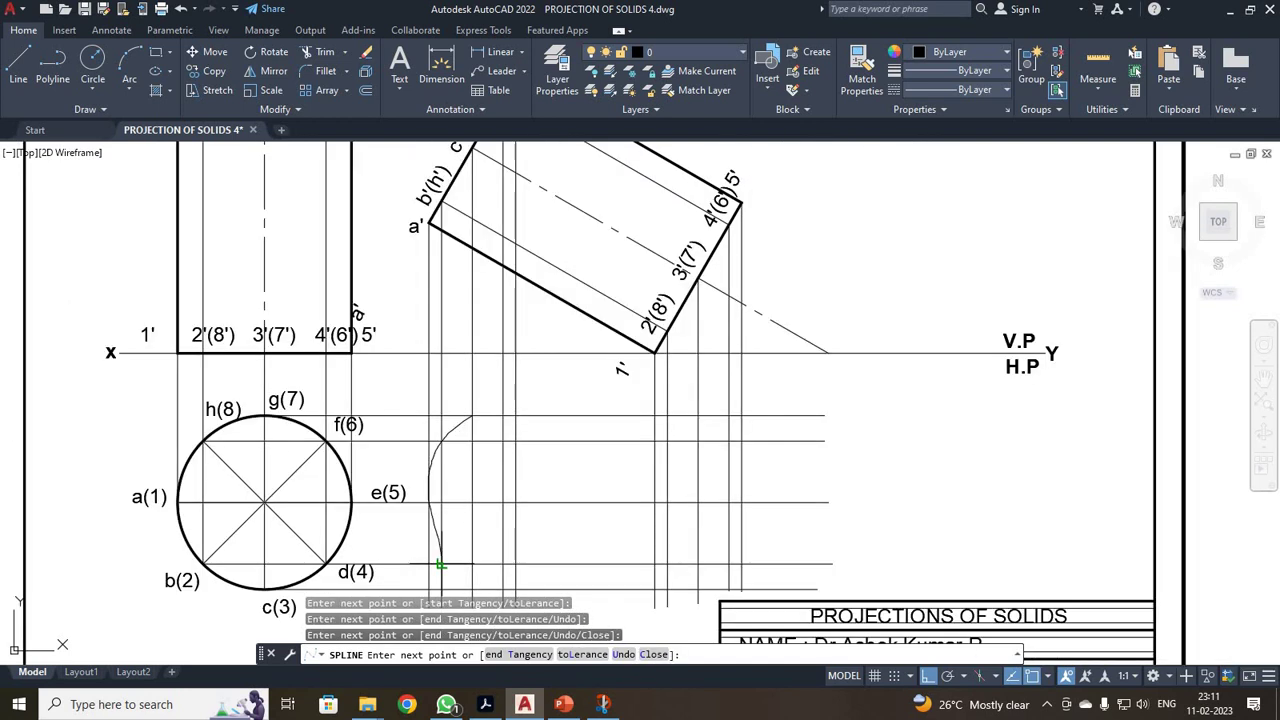
{"action": "left_click", "coordinate": [472, 588]}
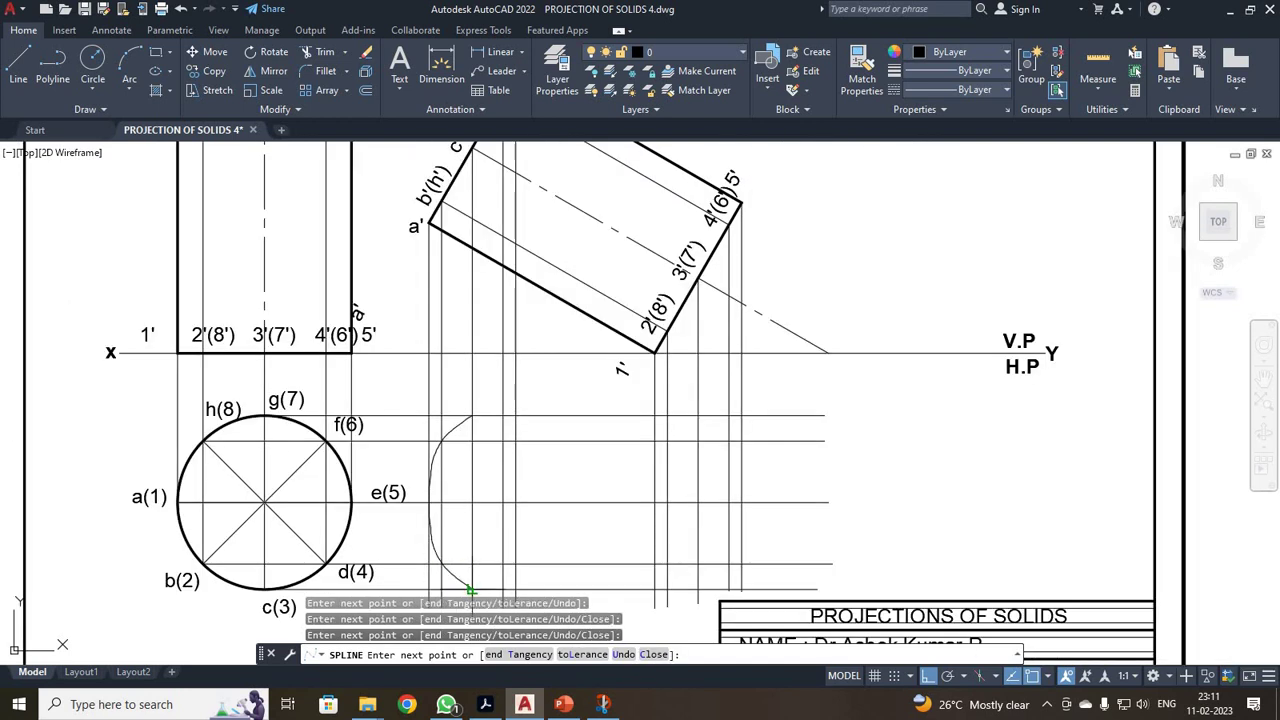
{"action": "left_click", "coordinate": [503, 563]}
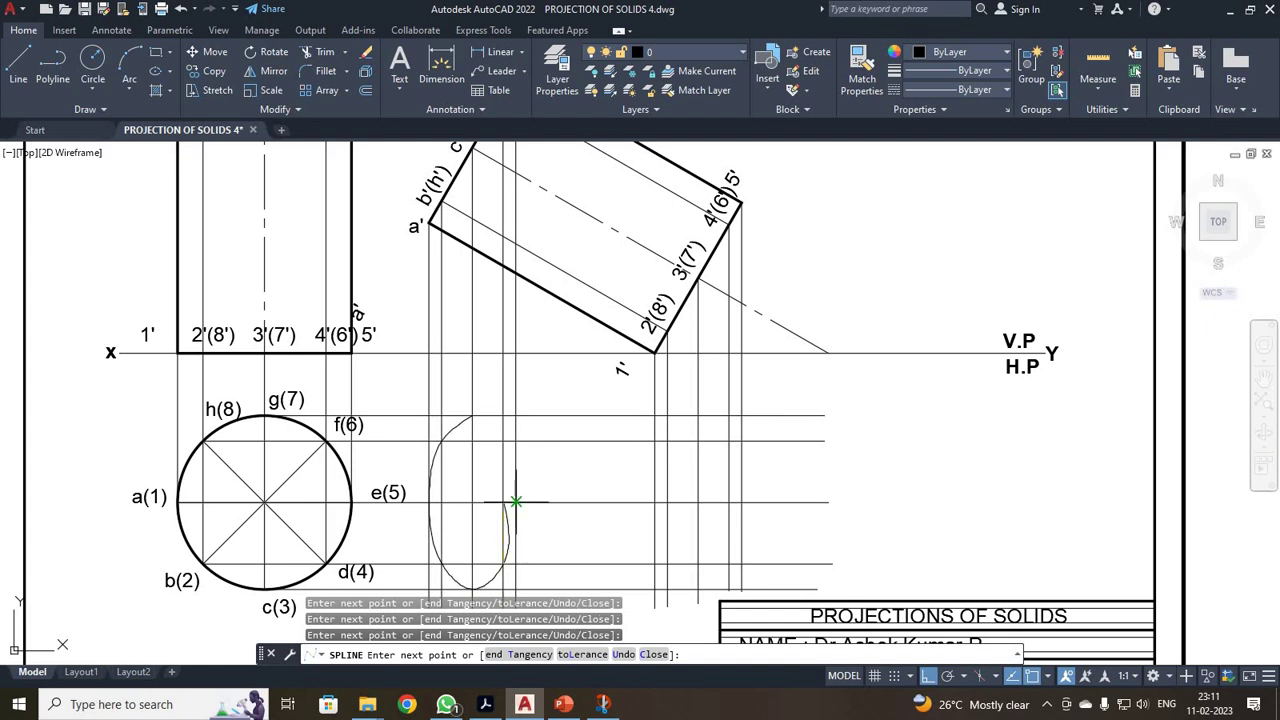
{"action": "left_click", "coordinate": [503, 440]}
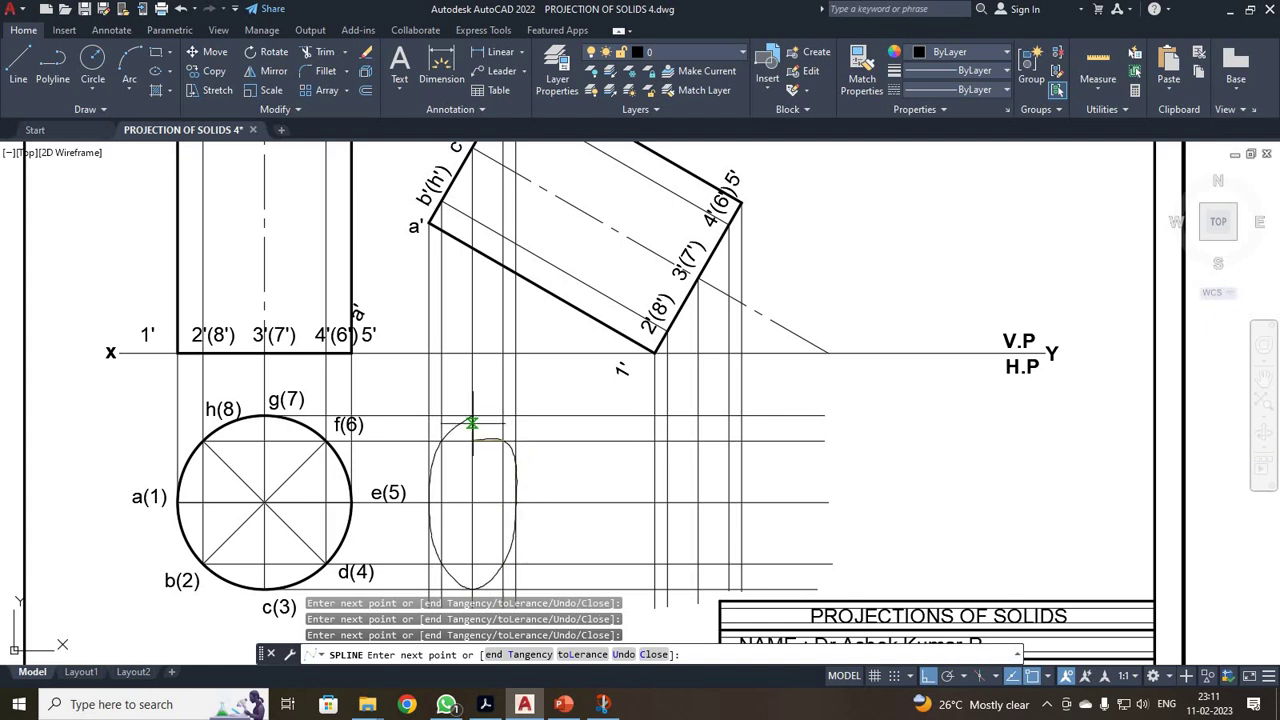
{"action": "left_click", "coordinate": [471, 415]}
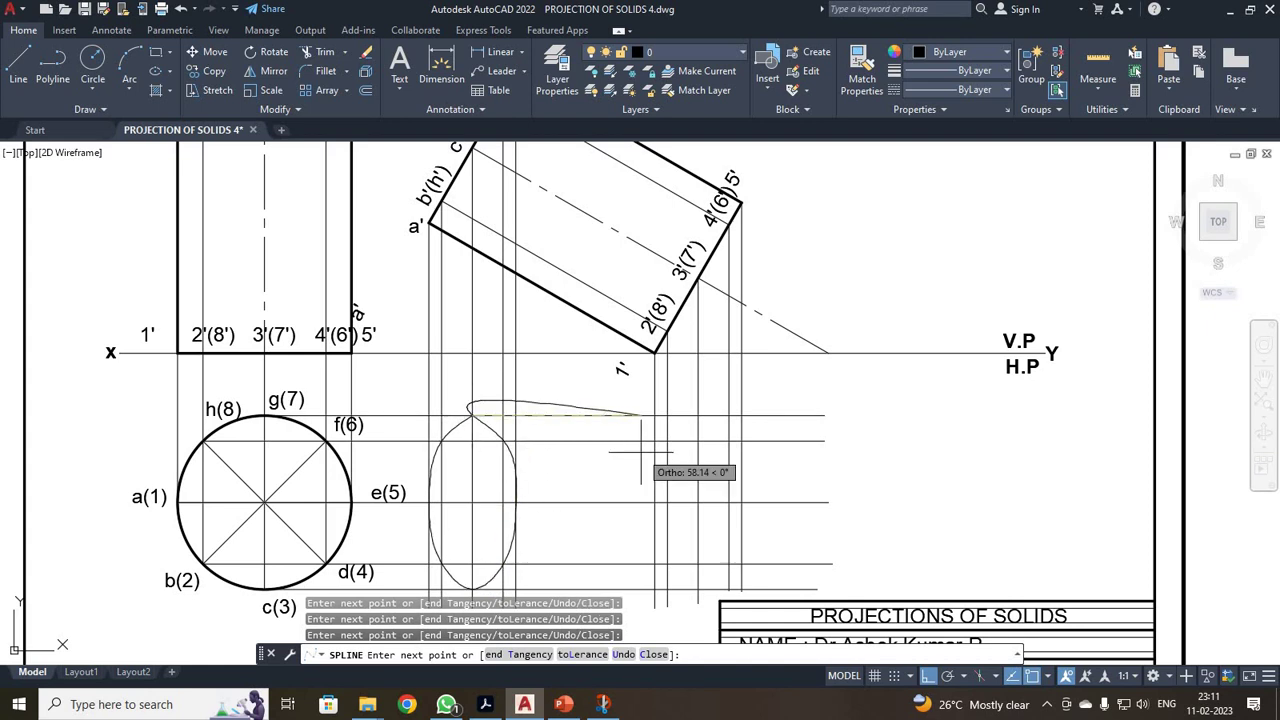
{"action": "key", "text": "Return"}
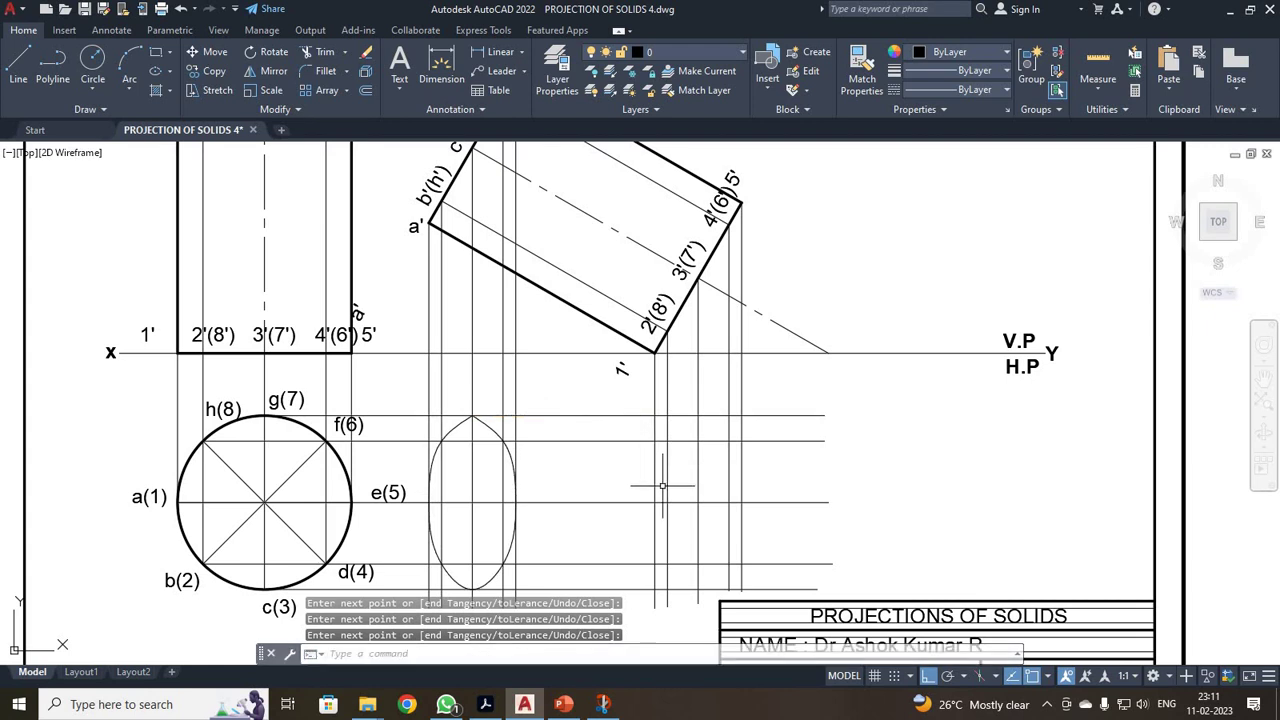
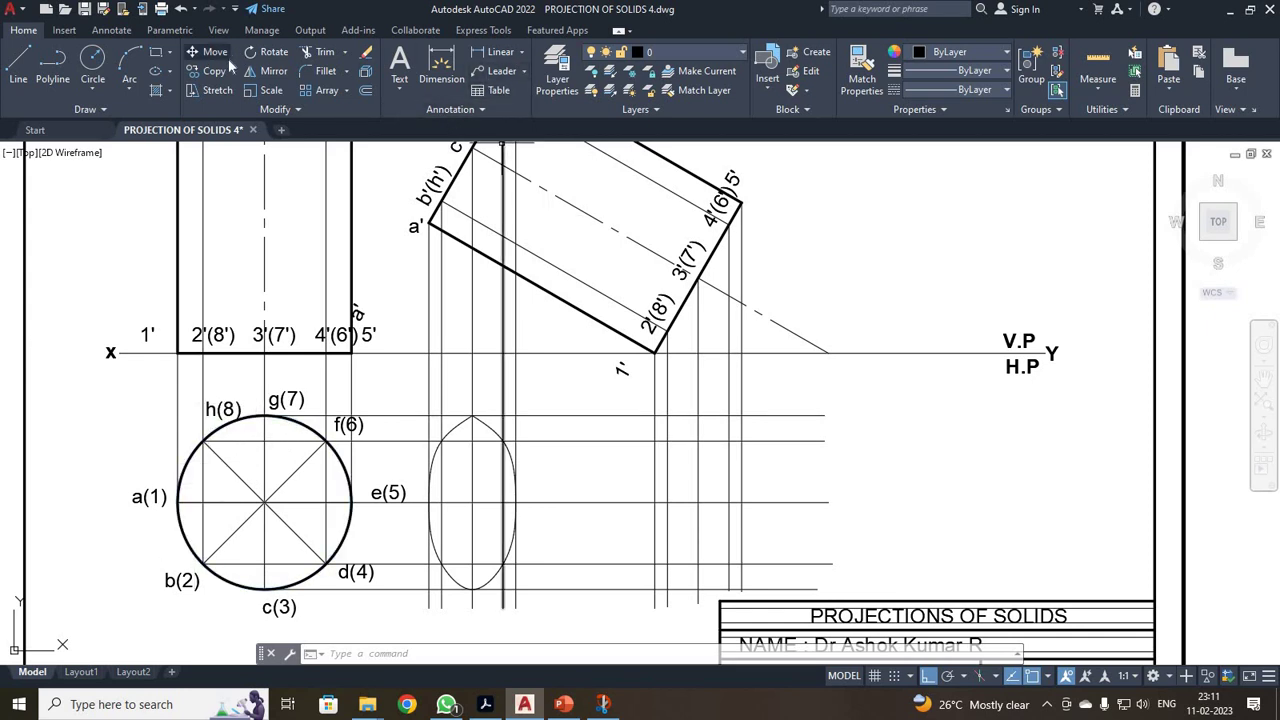
Step: Draw one half of the base's ellipse as a spline through the projector intersections of points 7, 6, 5, 4 and 3
{"action": "type", "text": "spl"}
{"action": "key", "text": "Return"}
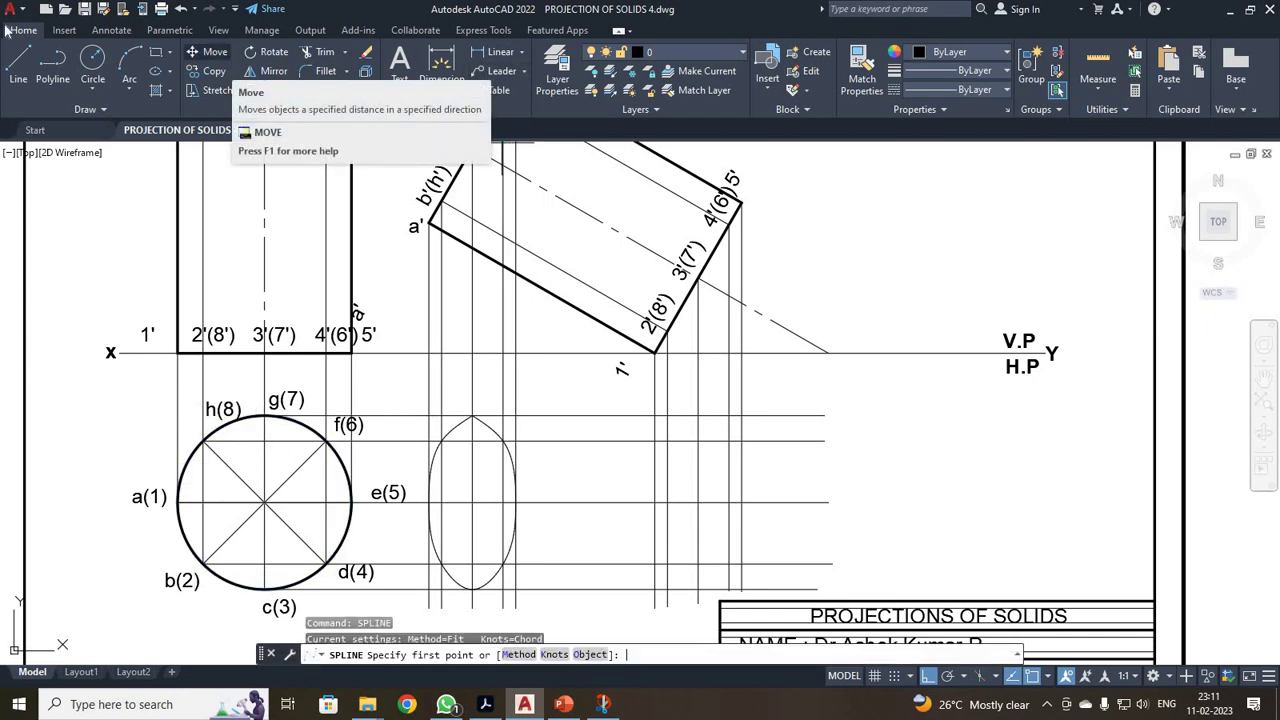
{"action": "left_click", "coordinate": [698, 416]}
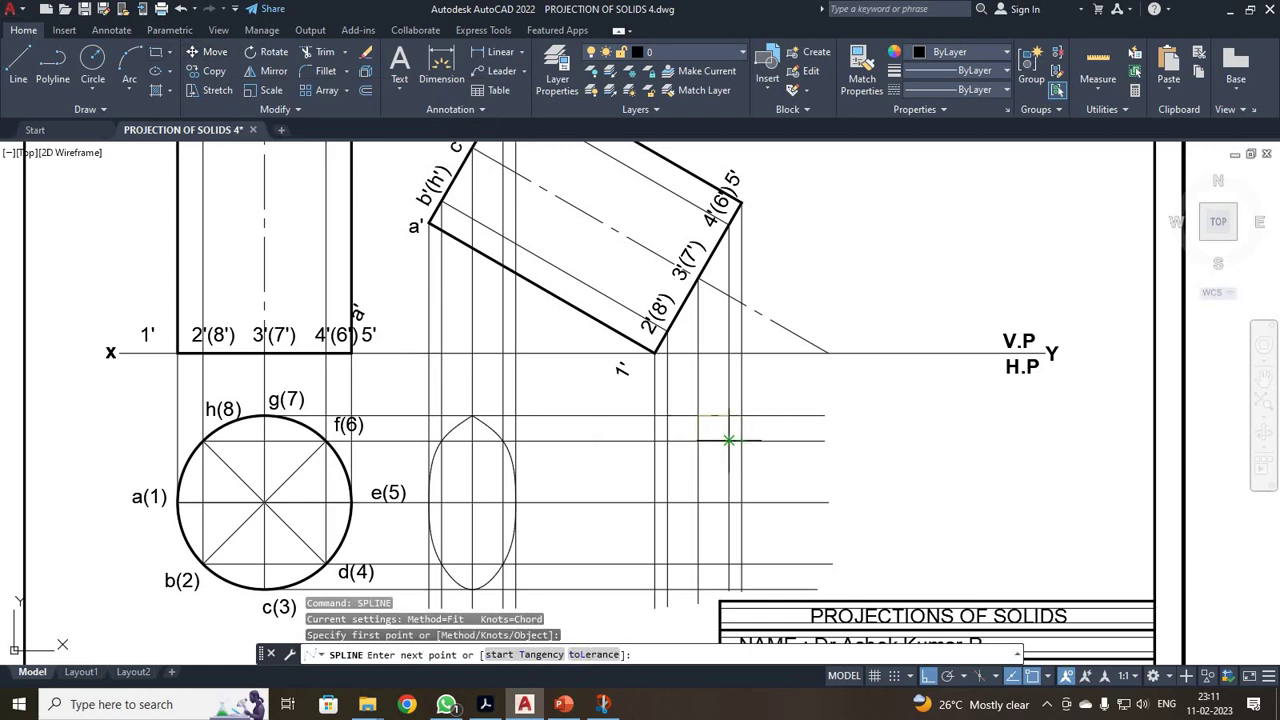
{"action": "left_click", "coordinate": [729, 440]}
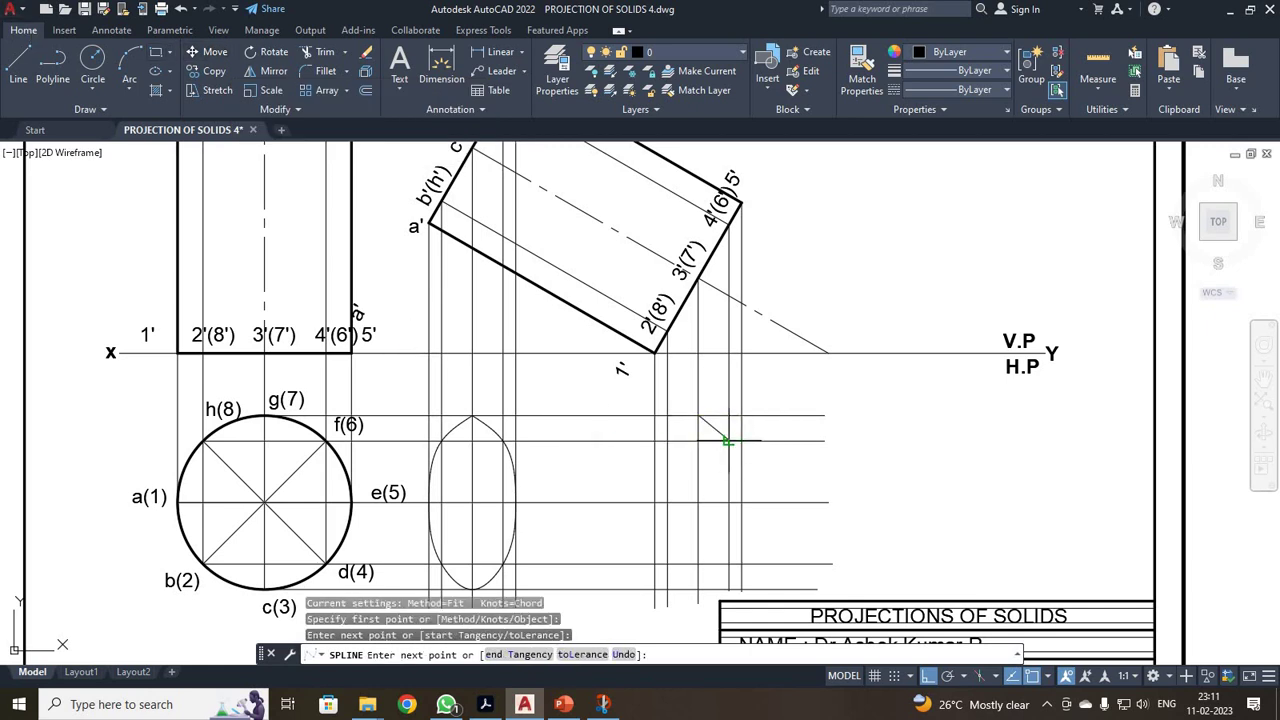
{"action": "left_click", "coordinate": [741, 501]}
{"action": "left_click", "coordinate": [698, 564]}
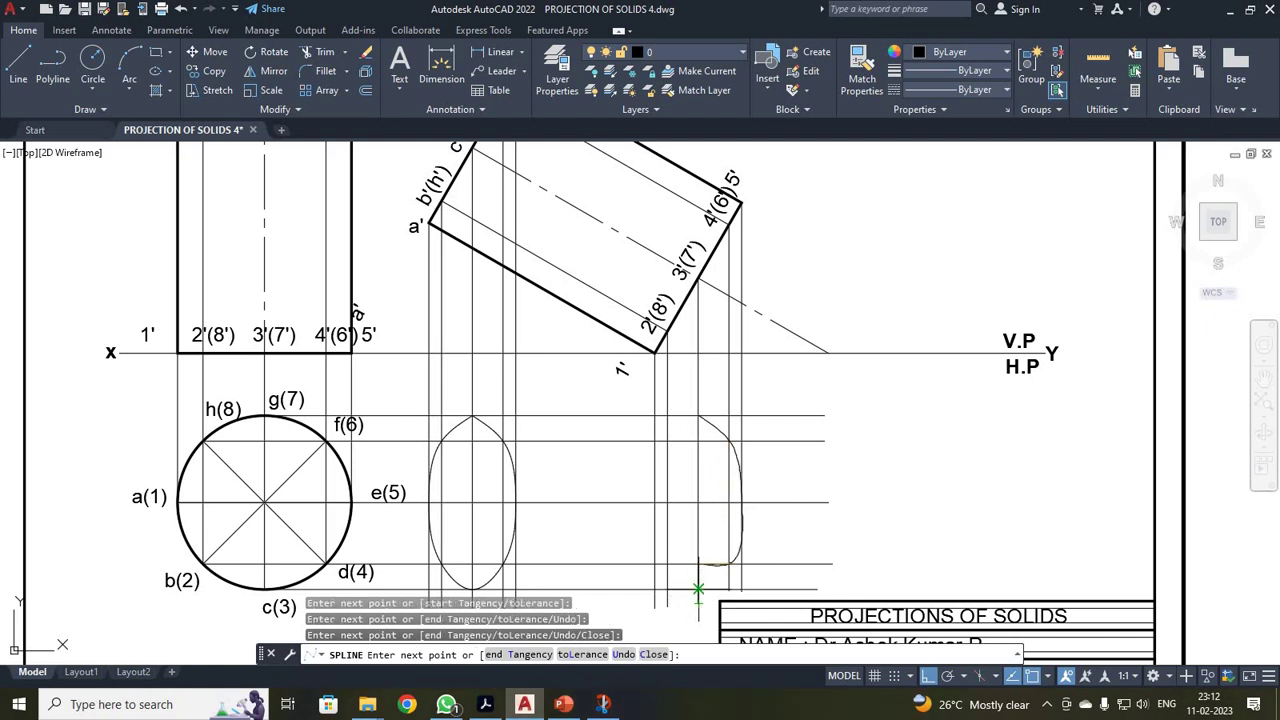
{"action": "left_click", "coordinate": [698, 590]}
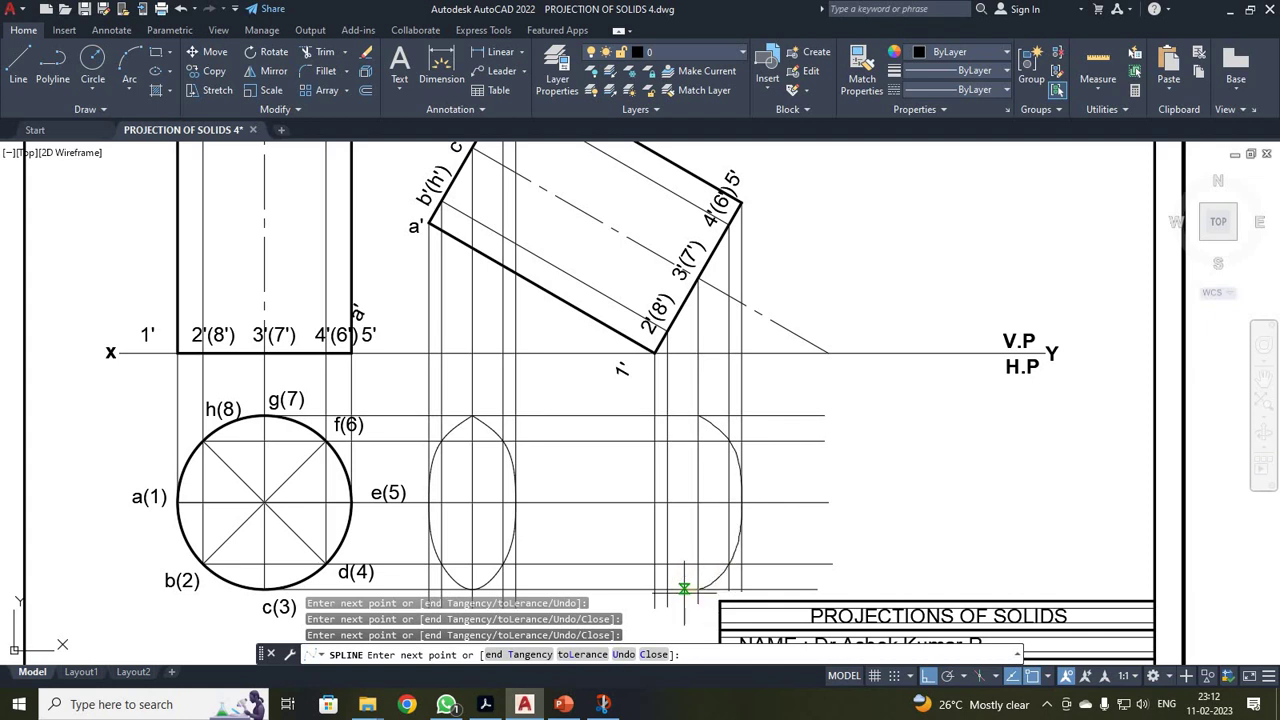
{"action": "key", "text": "Return"}
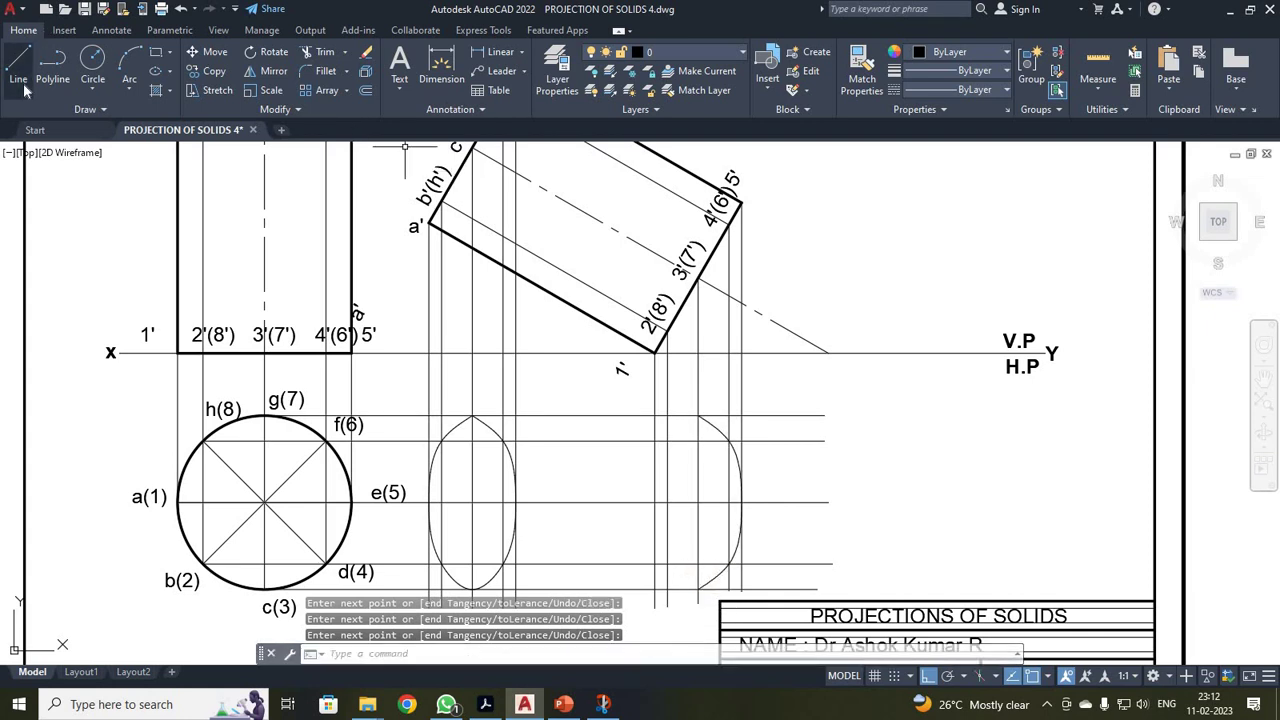
{"action": "key", "text": "Return"}
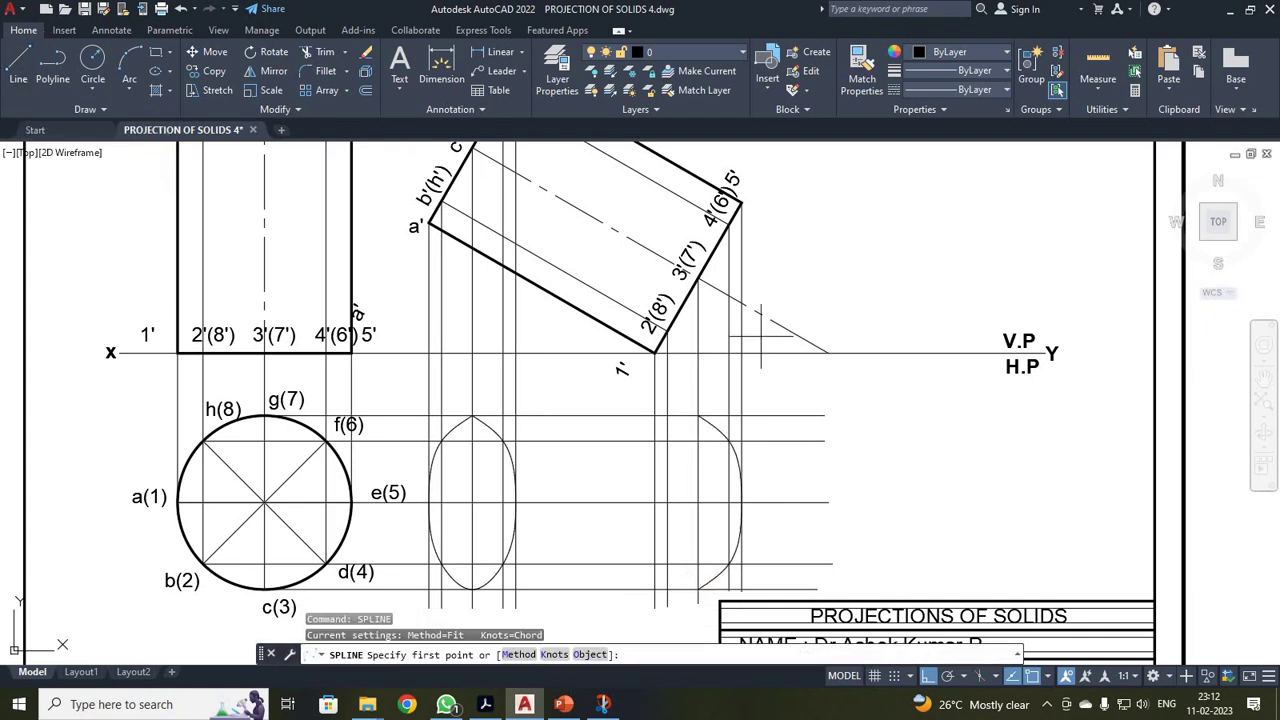
{"action": "left_click", "coordinate": [698, 415]}
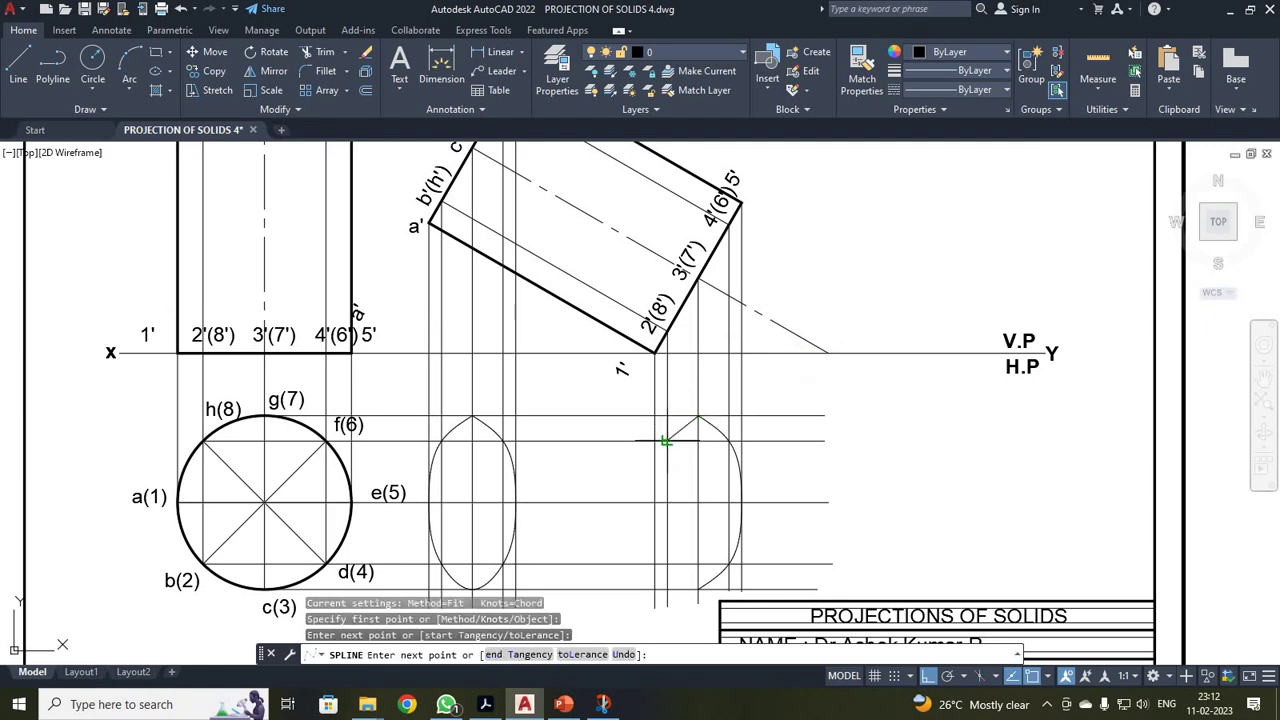
{"action": "left_click", "coordinate": [654, 502]}
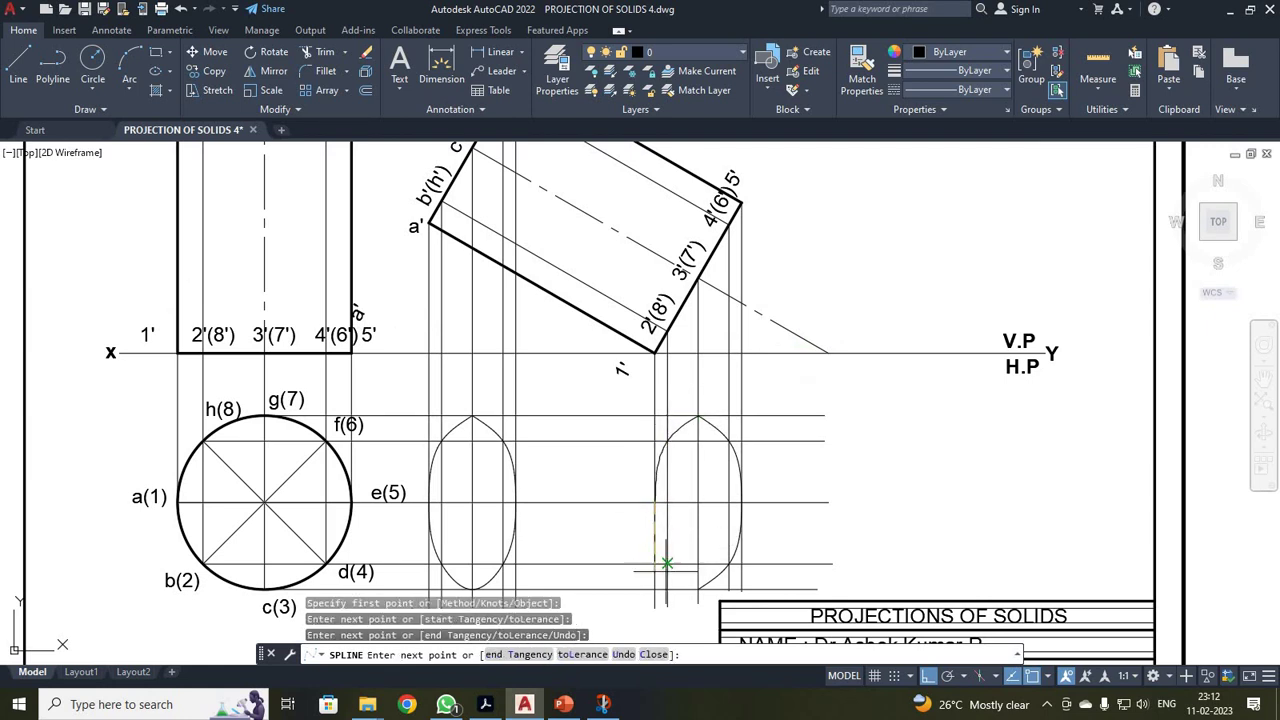
{"action": "left_click", "coordinate": [666, 565]}
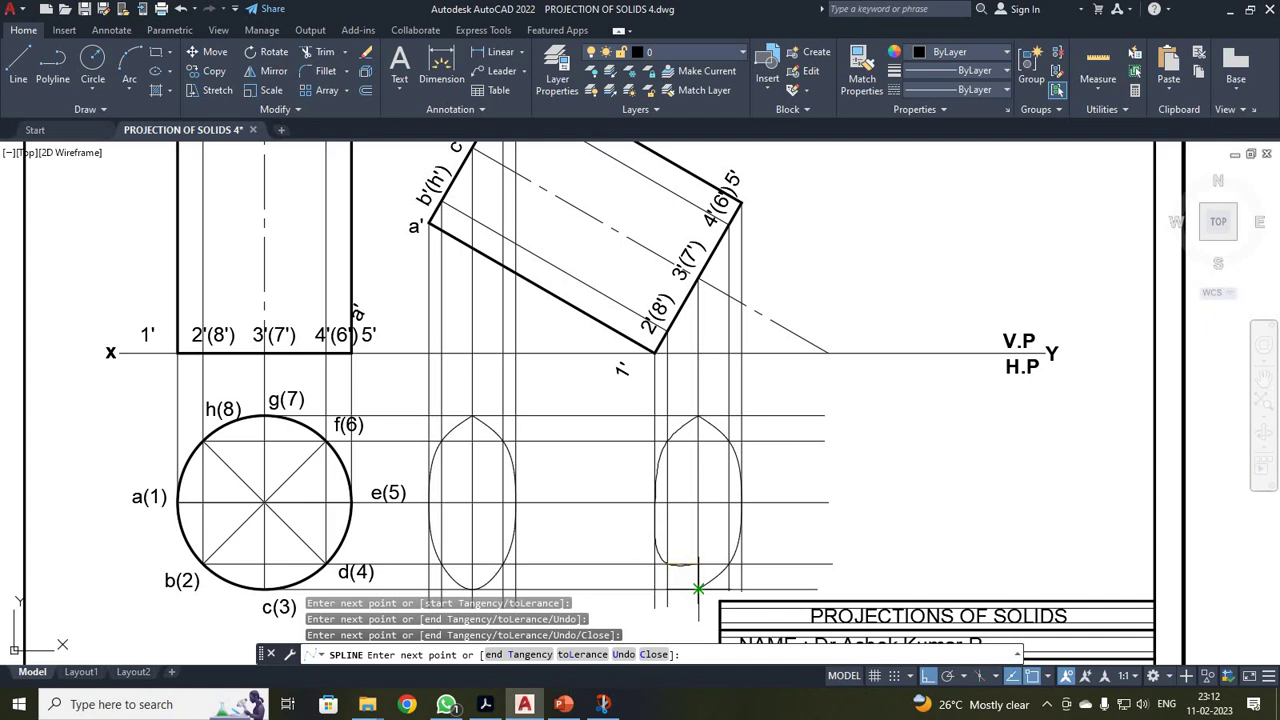
{"action": "left_click", "coordinate": [698, 590]}
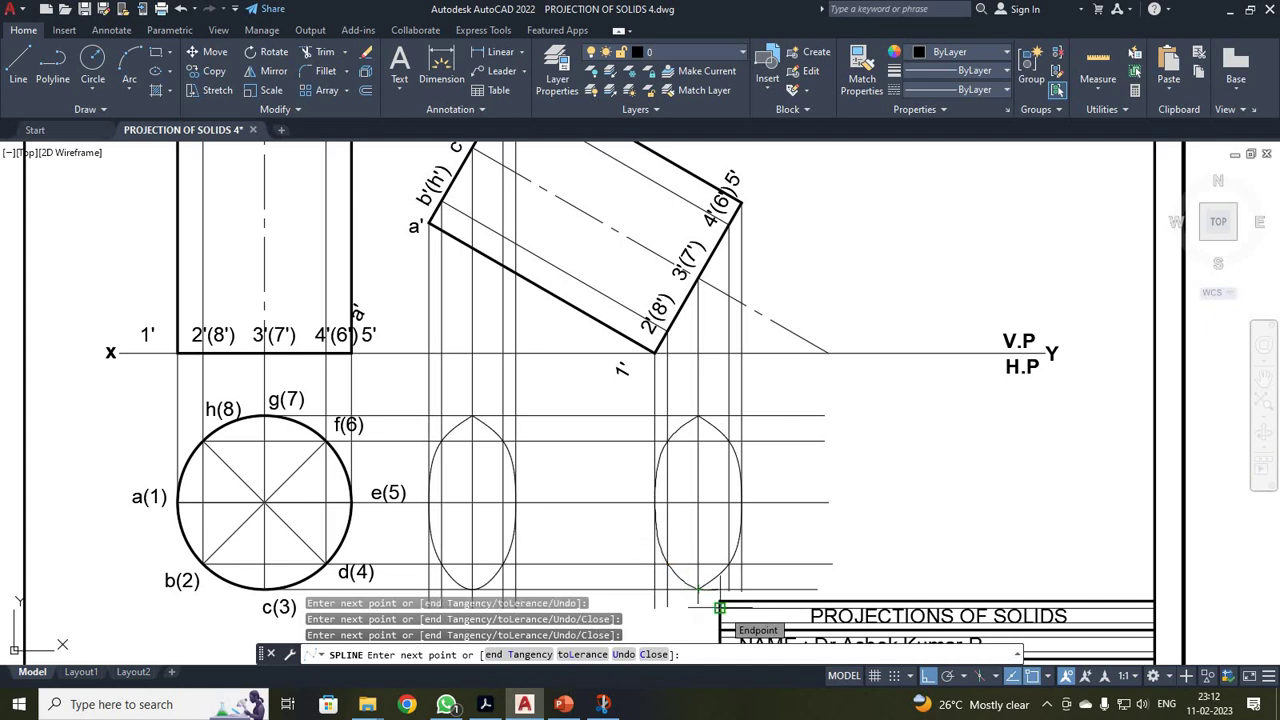
{"action": "key", "text": "Escape"}
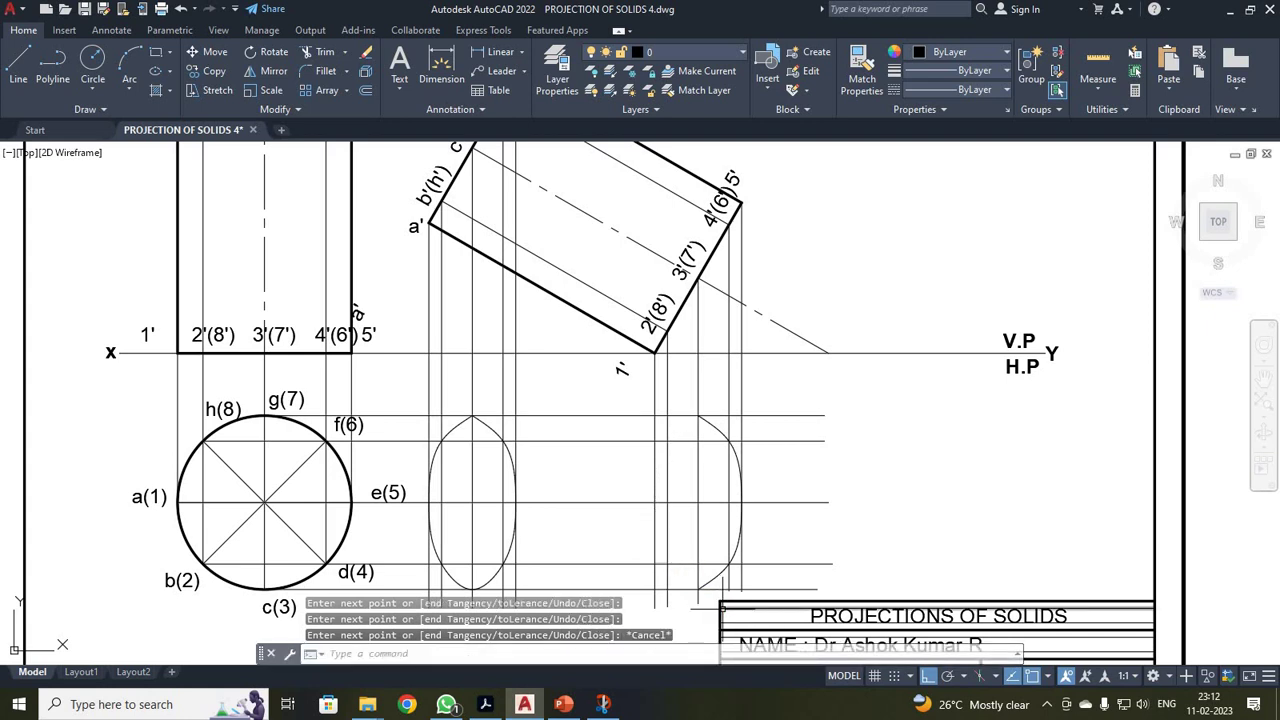
Step: Try to draw the base ellipse's remaining half as a spline through points 7, 8, 1, 2 and 3, and undo it
{"action": "key", "text": "Return"}
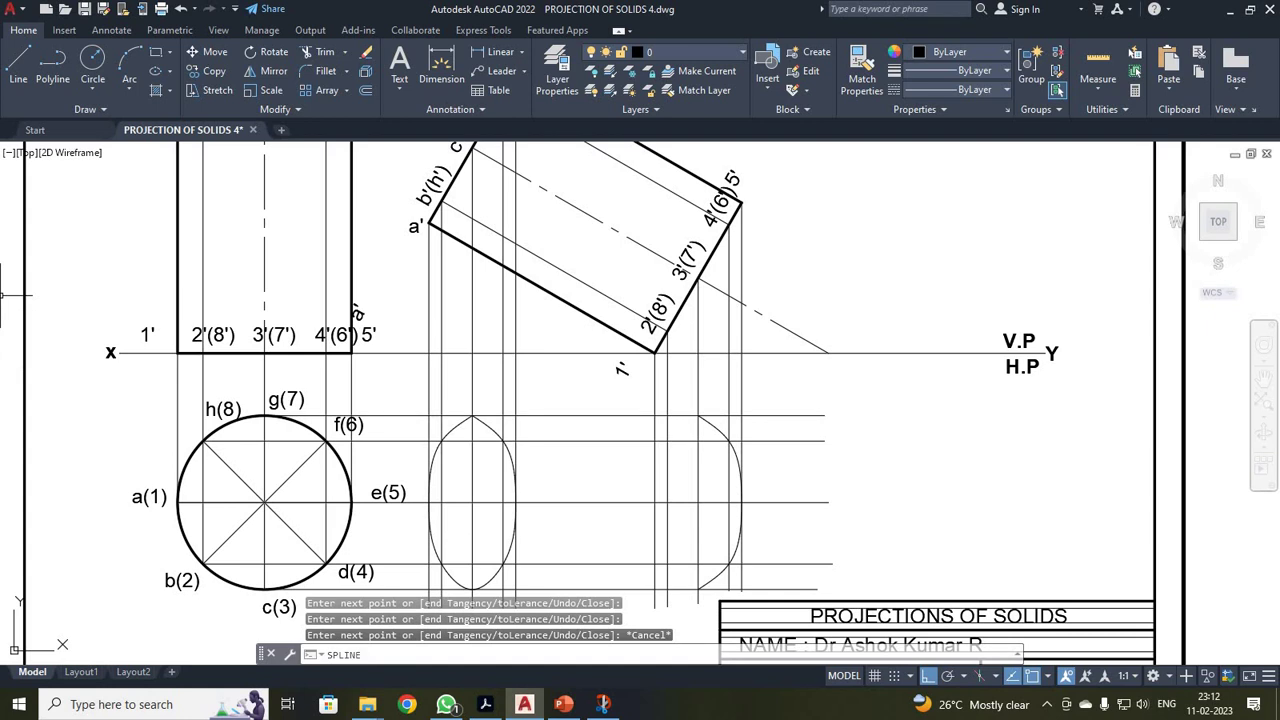
{"action": "key", "text": "Return"}
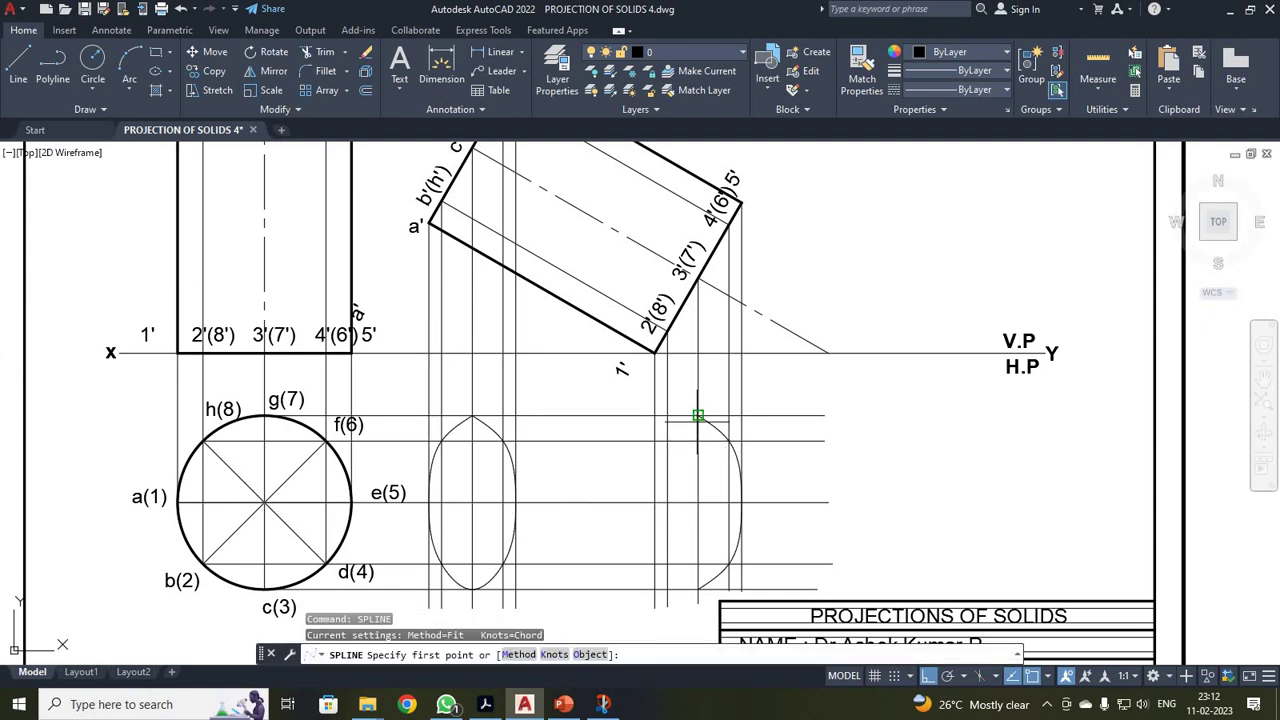
{"action": "left_click", "coordinate": [698, 415]}
{"action": "left_click", "coordinate": [667, 440]}
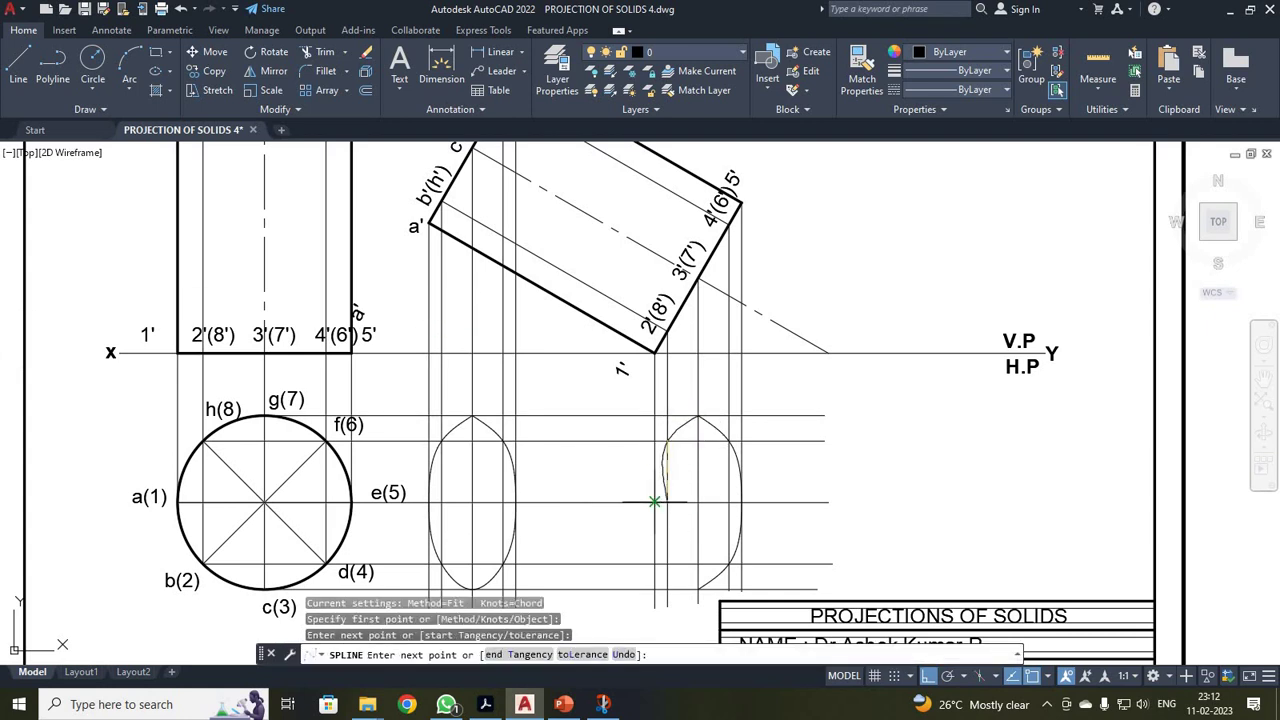
{"action": "left_click", "coordinate": [654, 501]}
{"action": "left_click", "coordinate": [667, 563]}
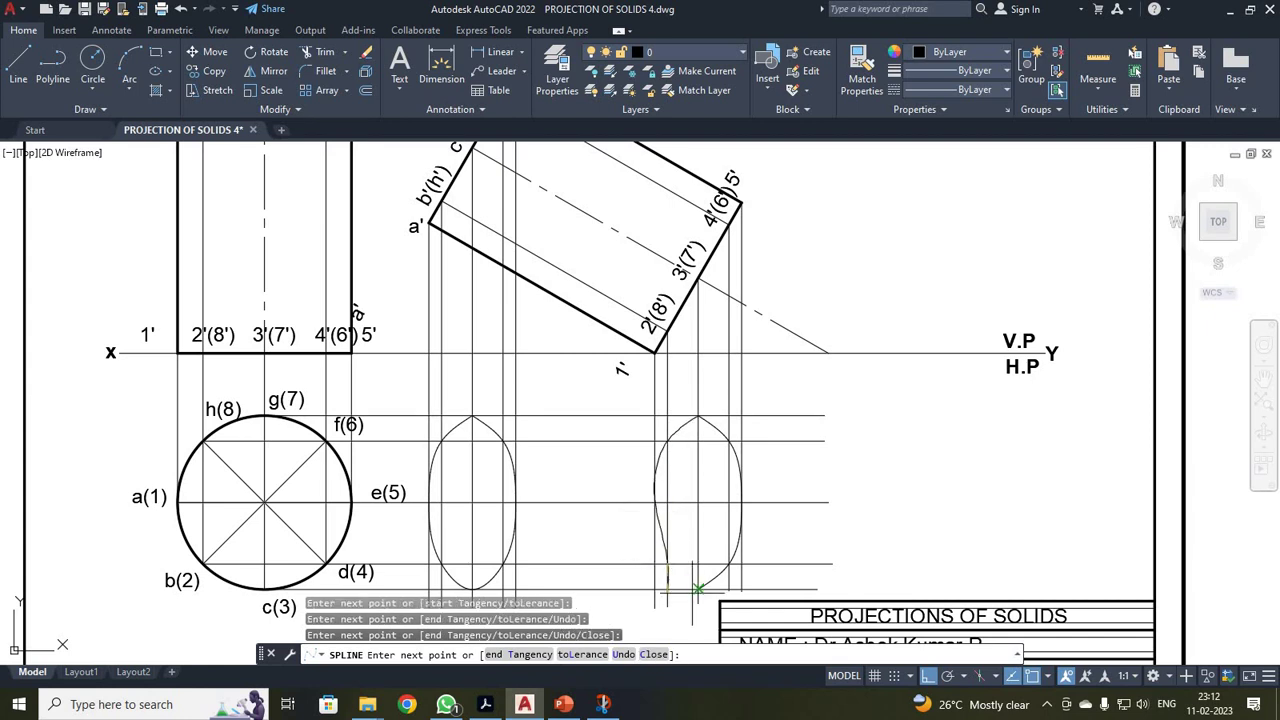
{"action": "left_click", "coordinate": [697, 589]}
{"action": "key", "text": "Return"}
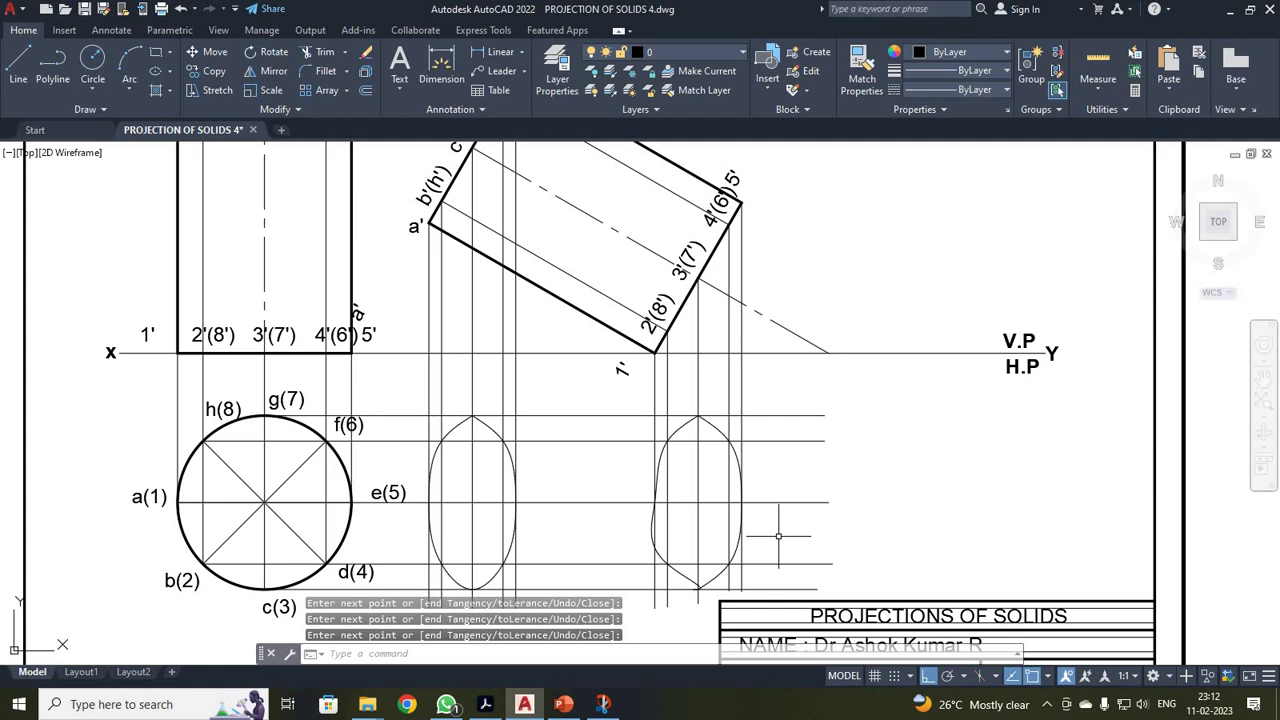
{"action": "key", "text": "ctrl+z"}
{"action": "scroll", "coordinate": [765, 536], "scroll_direction": "up", "scroll_amount": 2}
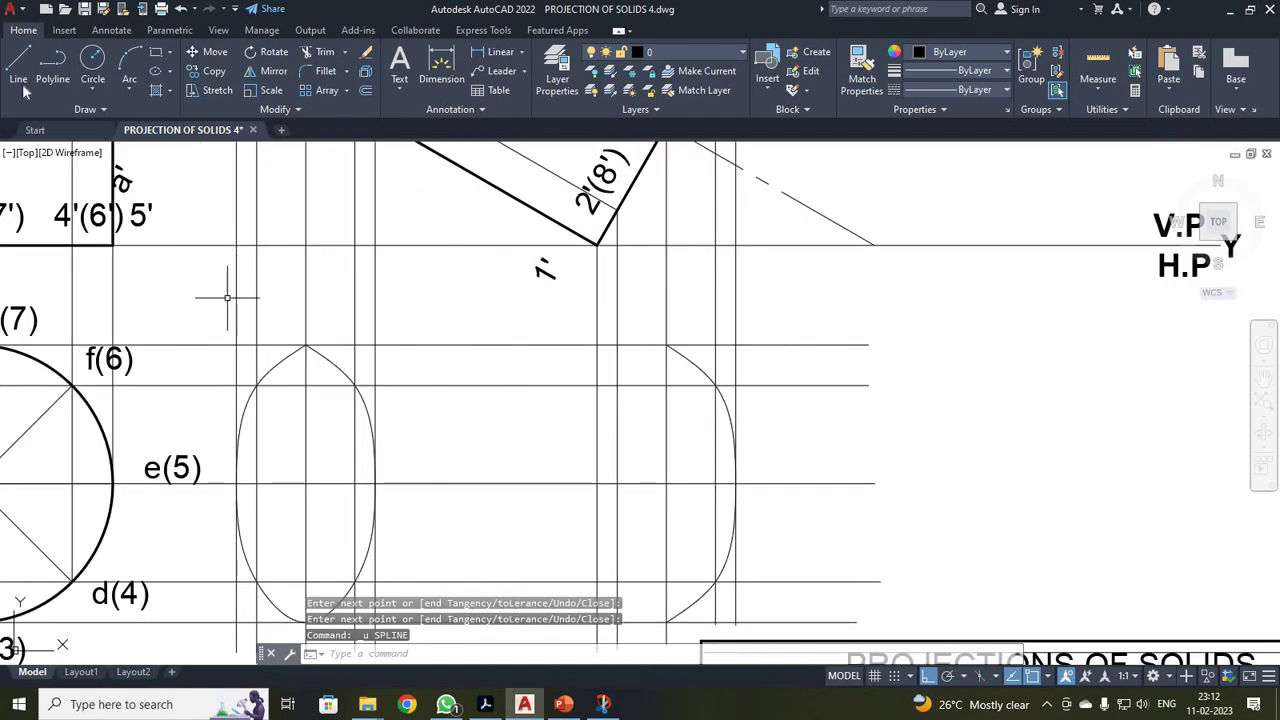
{"action": "type", "text": "u"}
{"action": "key", "text": "Return"}
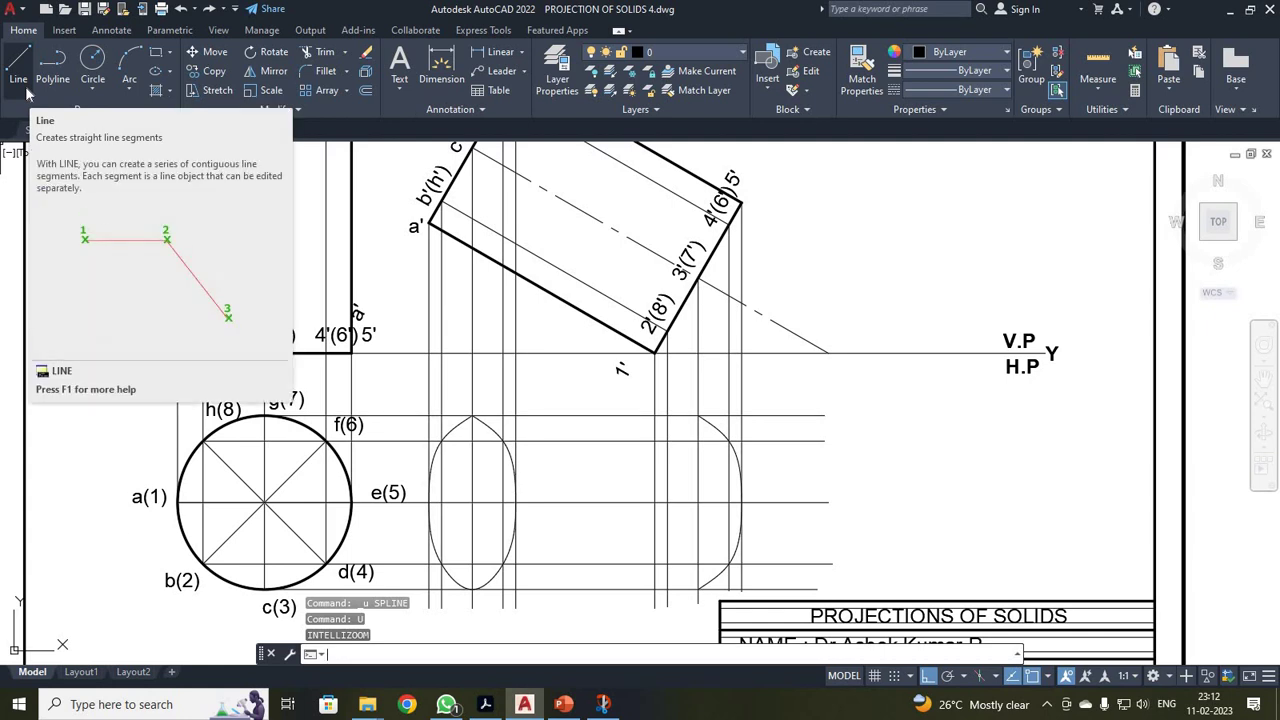
{"action": "type", "text": "u"}
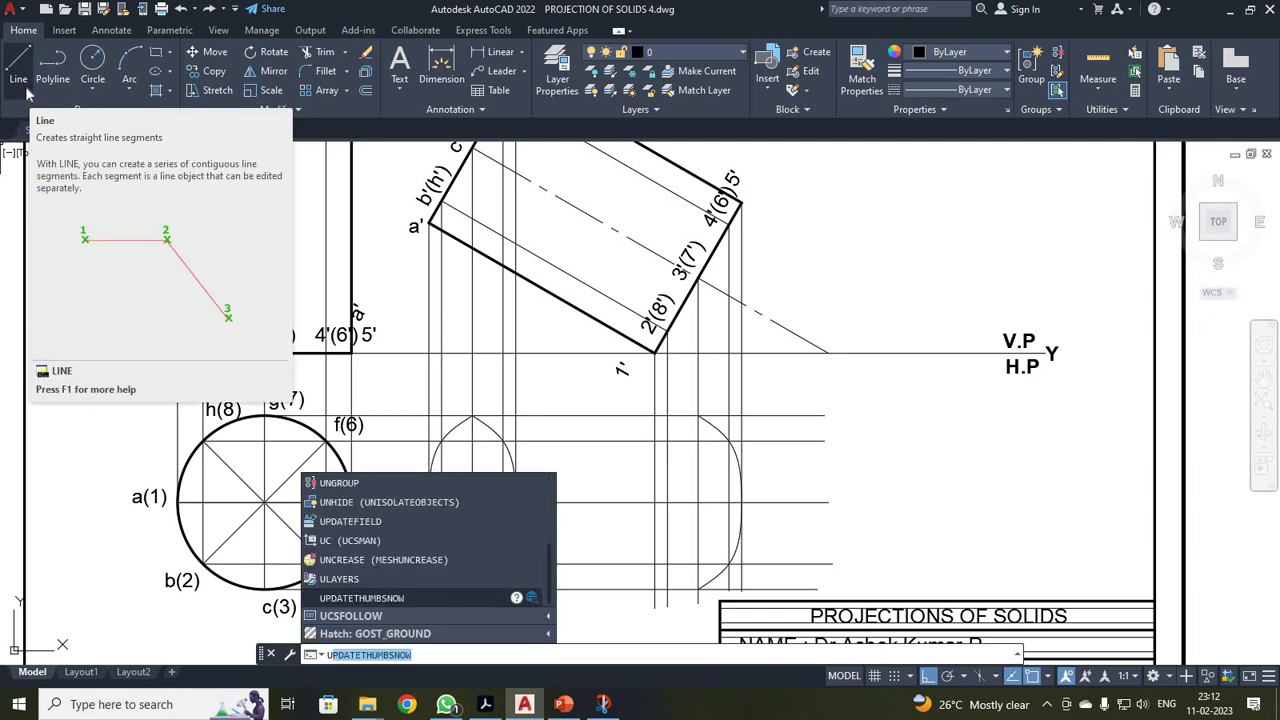
{"action": "key", "text": "Escape"}
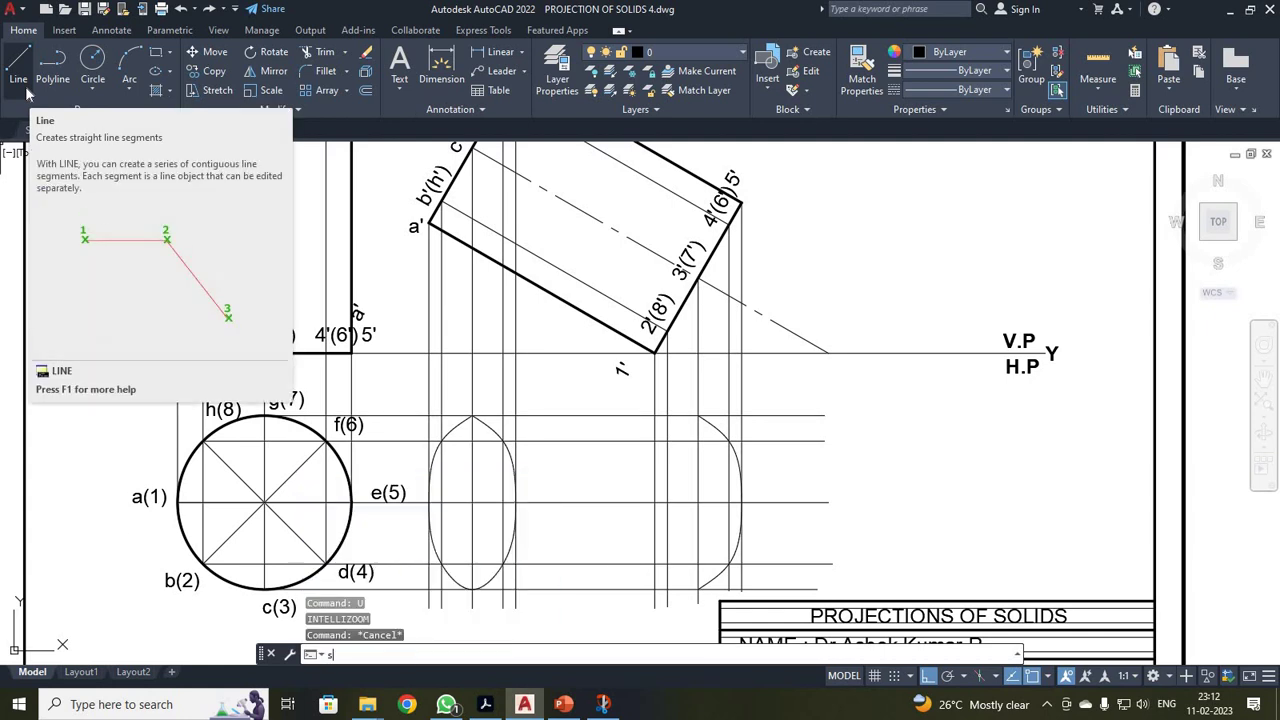
Step: Complete the base's ellipse with a spline through the projector intersections of points 7, 8, 1, 2 and 3
{"action": "key", "text": "Return"}
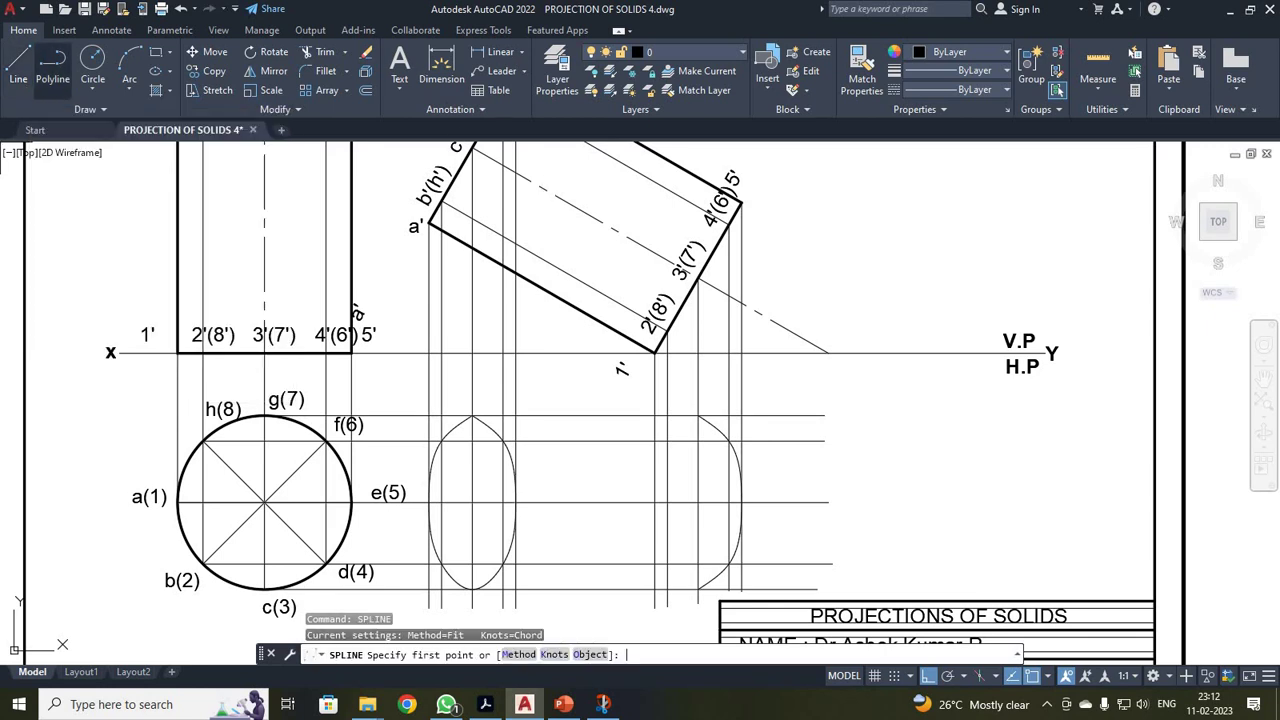
{"action": "left_click", "coordinate": [698, 415]}
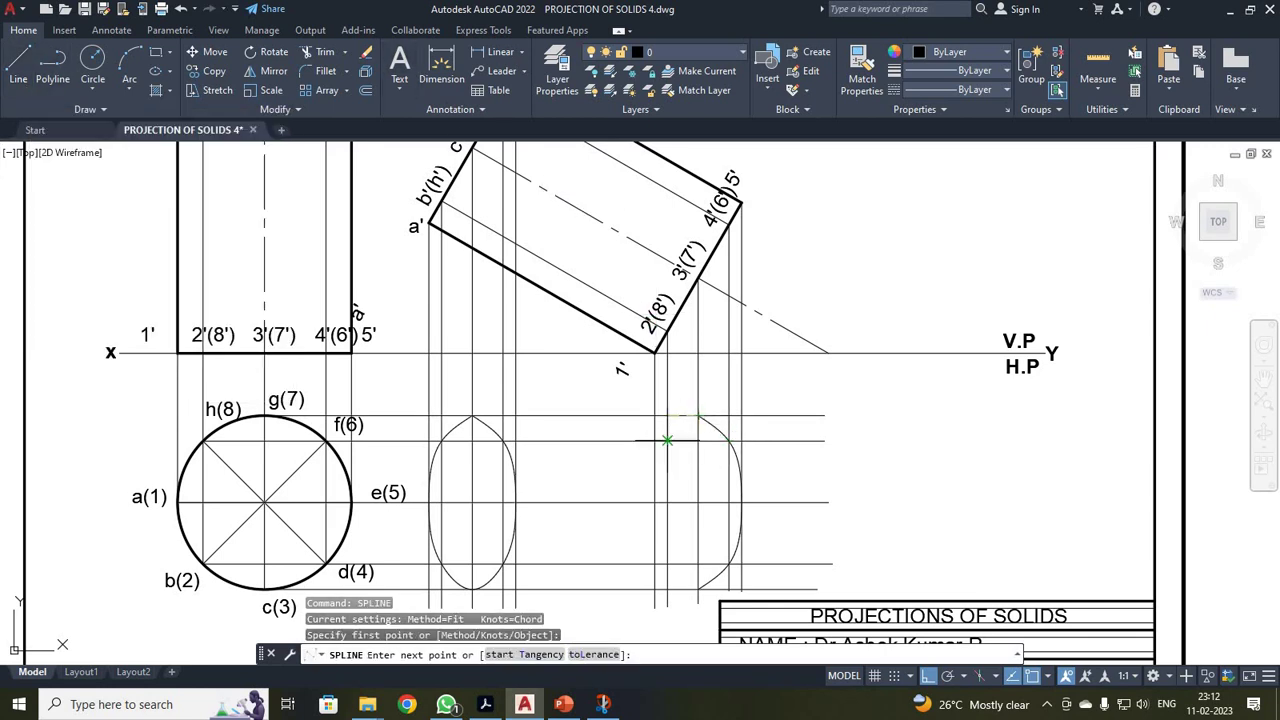
{"action": "left_click", "coordinate": [666, 441]}
{"action": "left_click", "coordinate": [653, 502]}
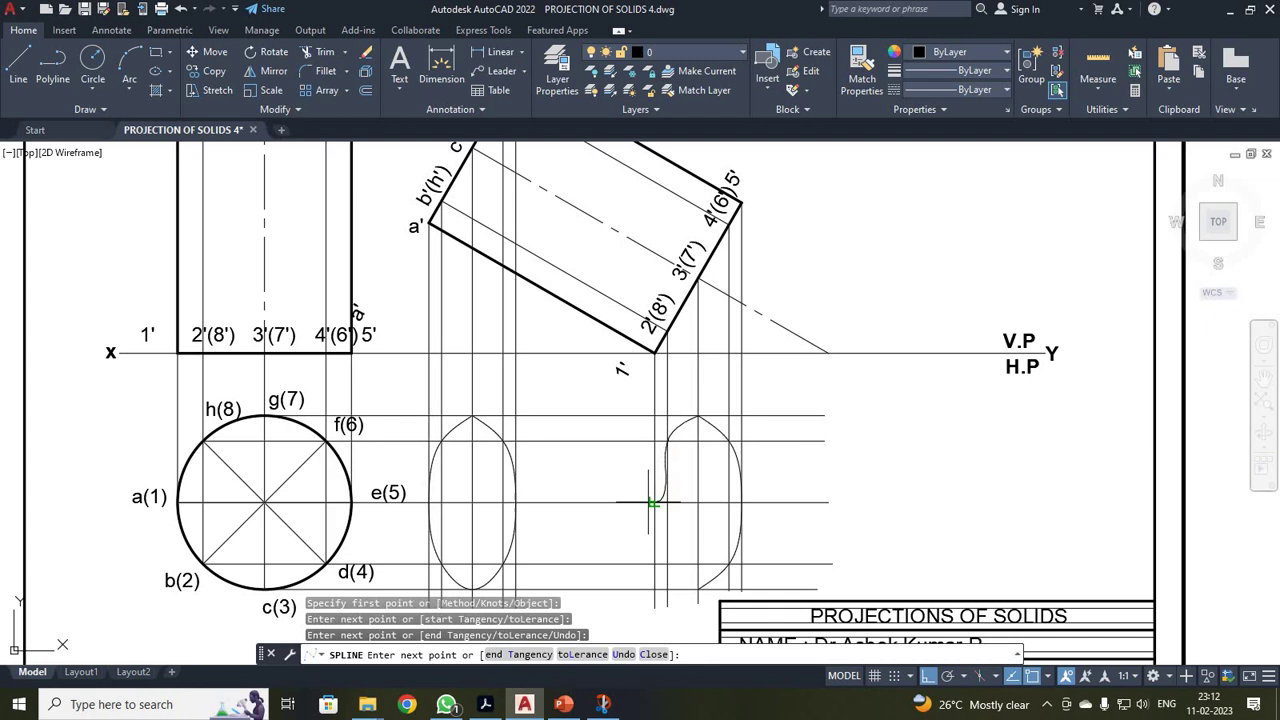
{"action": "left_click", "coordinate": [667, 564]}
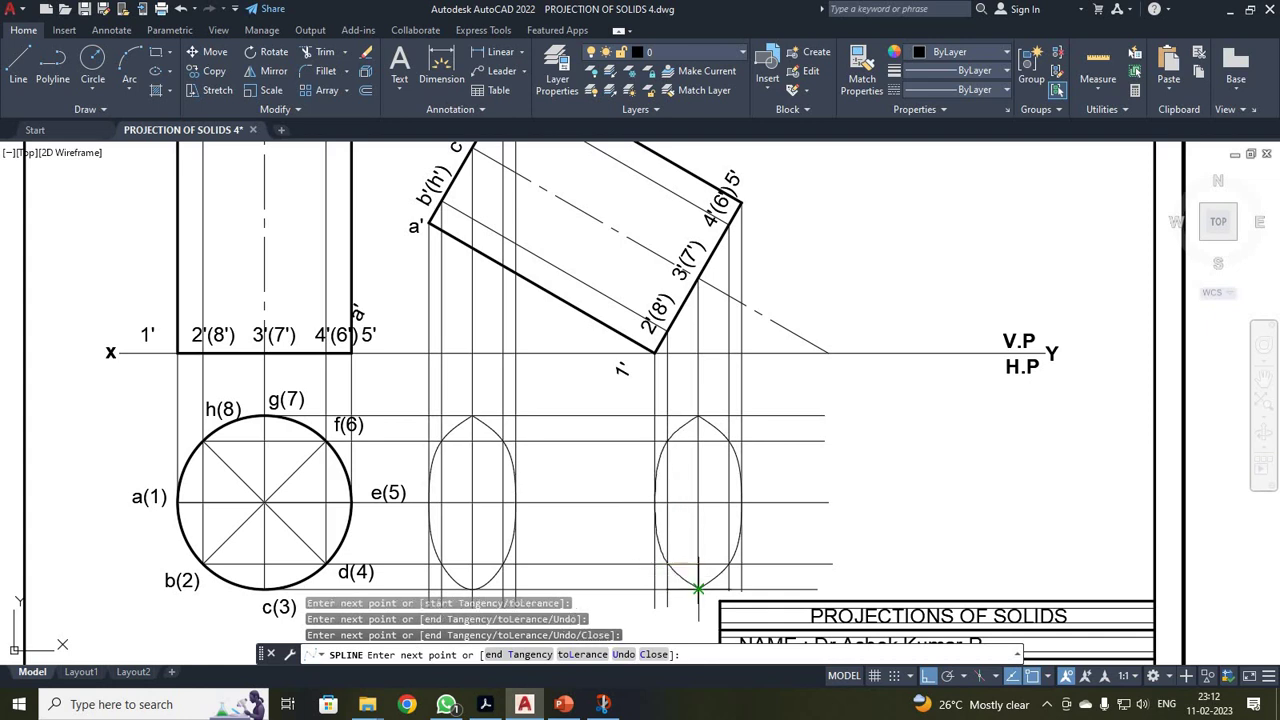
{"action": "left_click", "coordinate": [698, 590]}
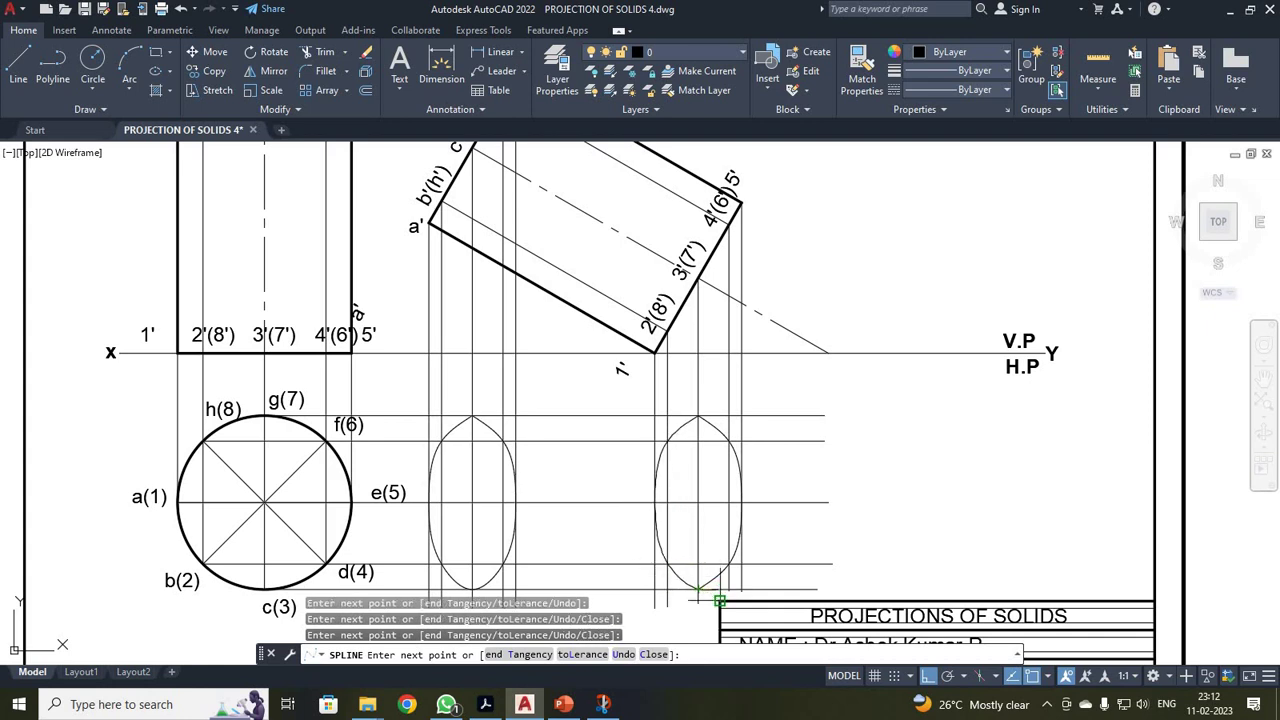
{"action": "key", "text": "Return"}
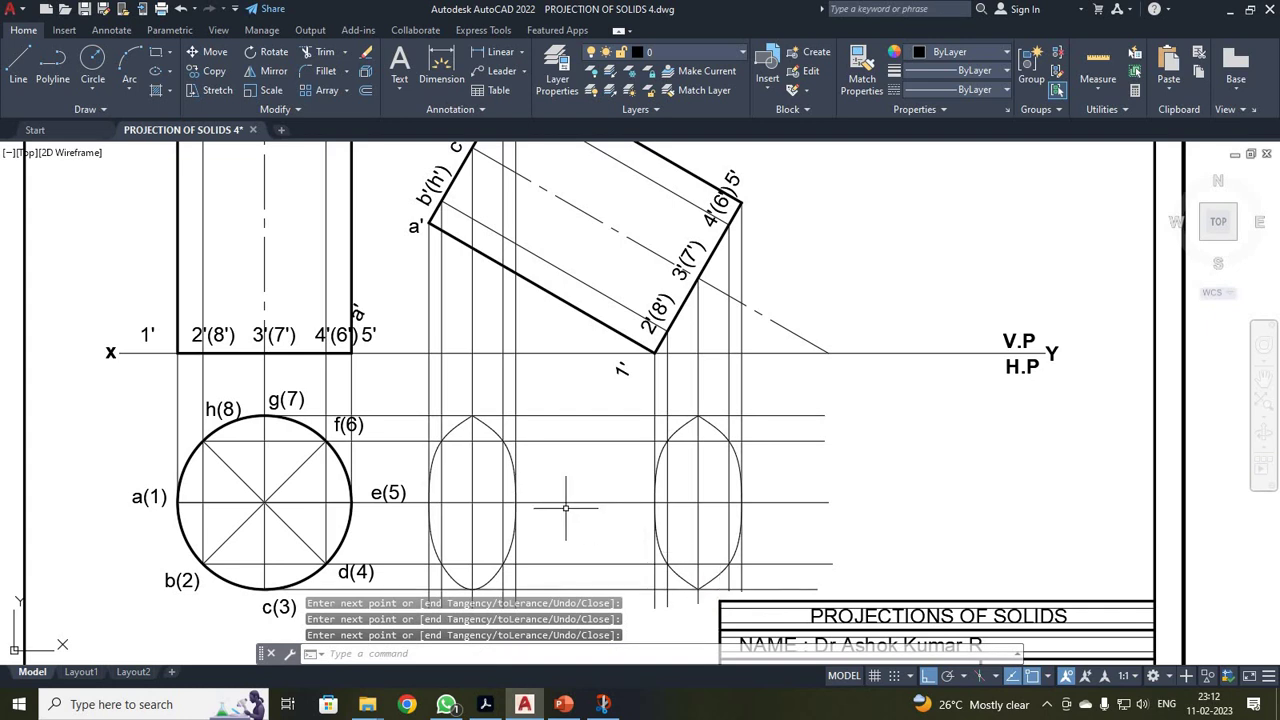
Step: Draw the two horizontal outline edges joining the ellipses in the tilted top view, from g to 7 and from c to 3
{"action": "scroll", "coordinate": [565, 508], "scroll_direction": "down", "scroll_amount": 3}
{"action": "scroll", "coordinate": [565, 508], "scroll_direction": "up", "scroll_amount": 3}
{"action": "left_click", "coordinate": [16, 60]}
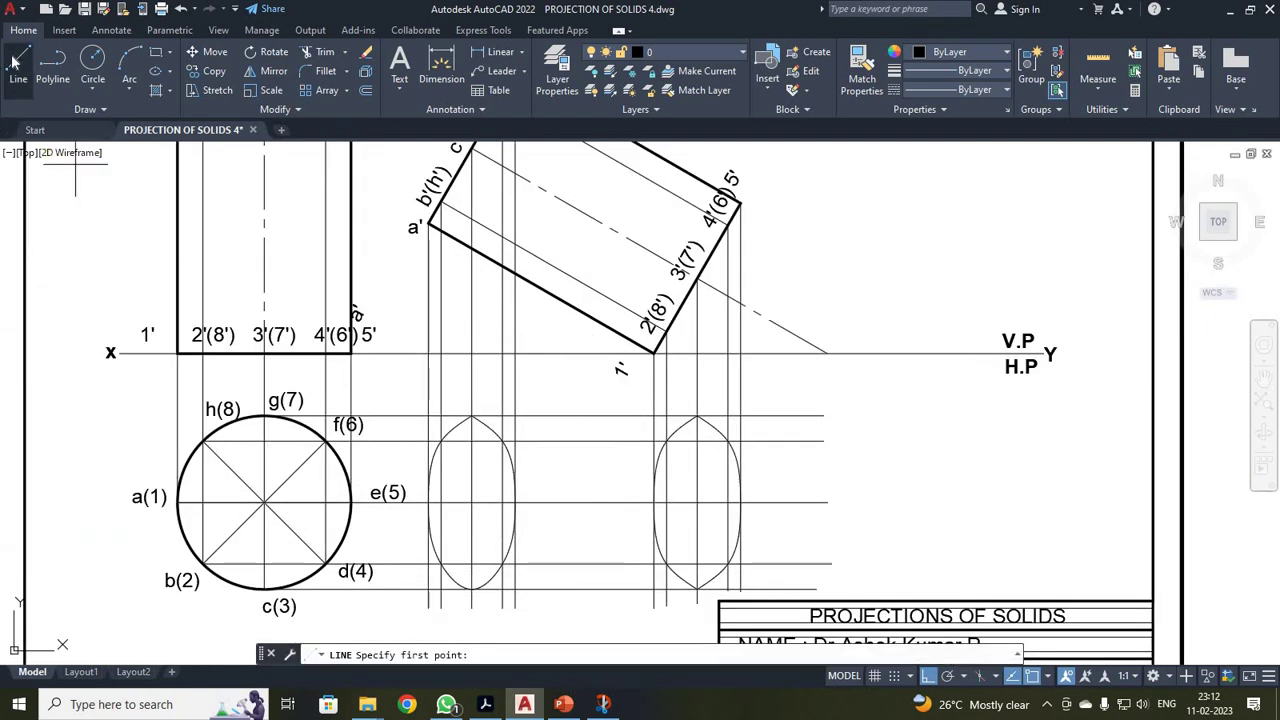
{"action": "left_click", "coordinate": [18, 62]}
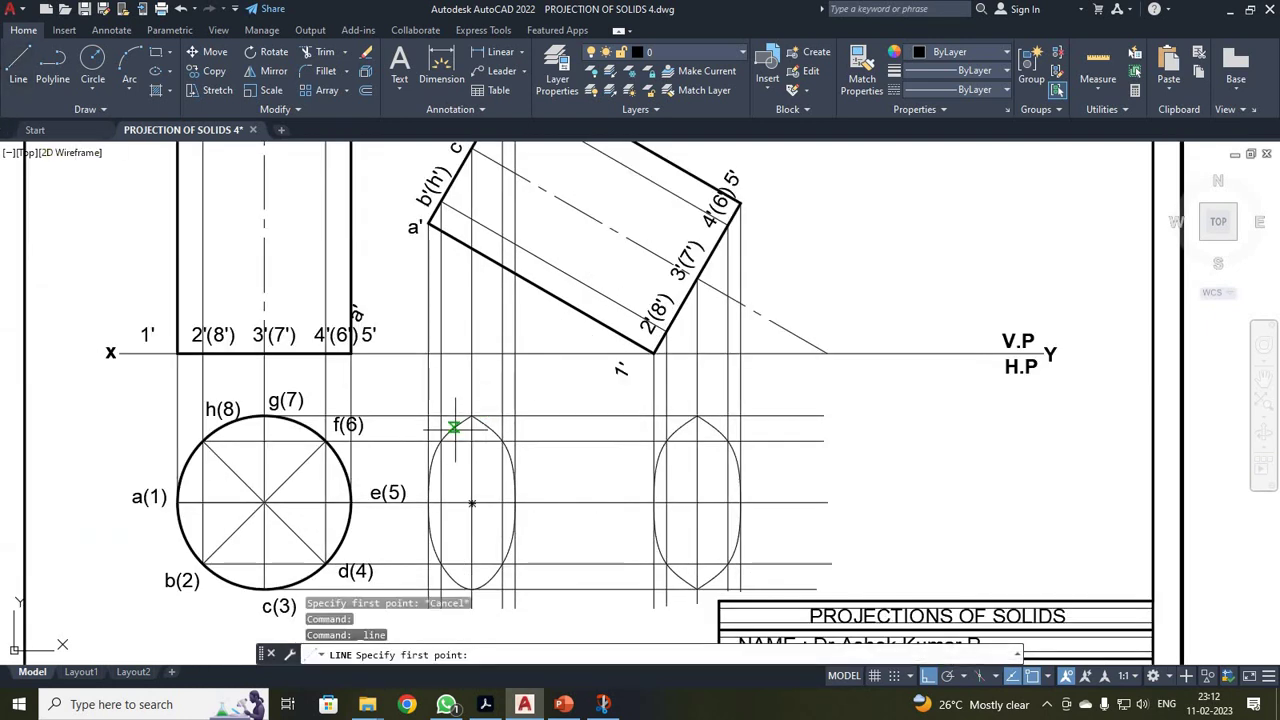
{"action": "left_click", "coordinate": [471, 415]}
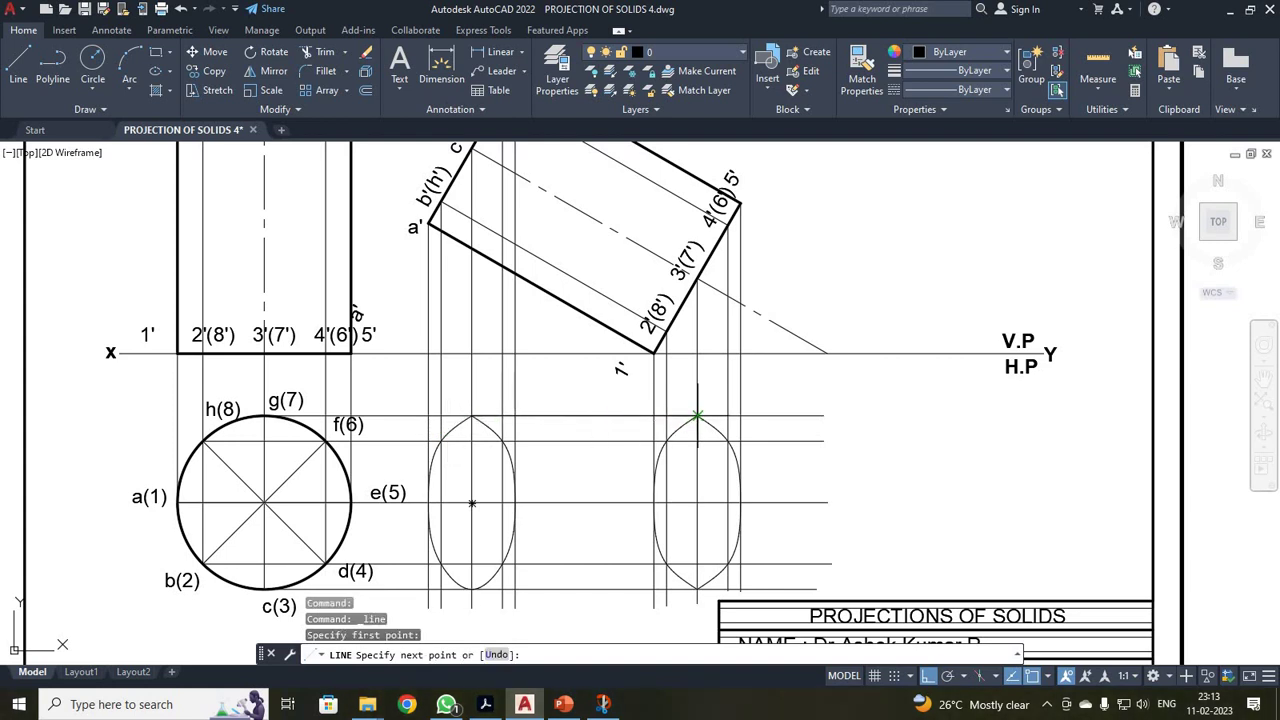
{"action": "left_click", "coordinate": [18, 62]}
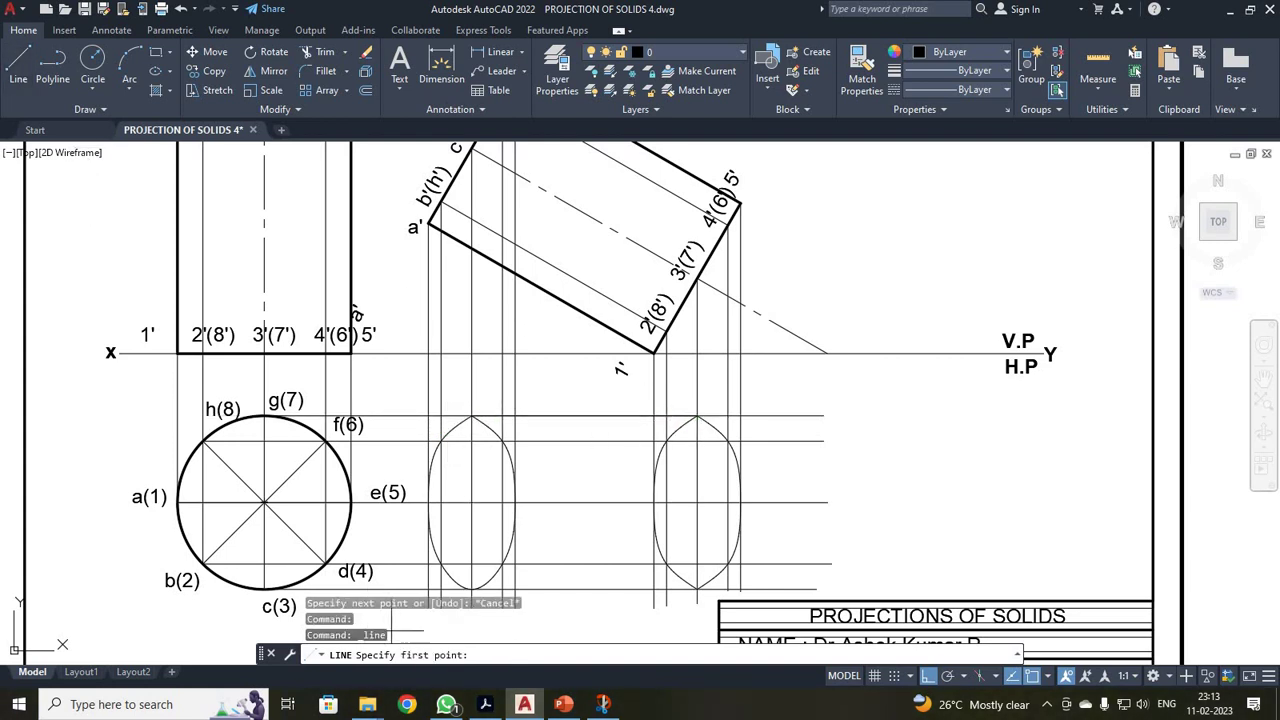
{"action": "left_click", "coordinate": [472, 588]}
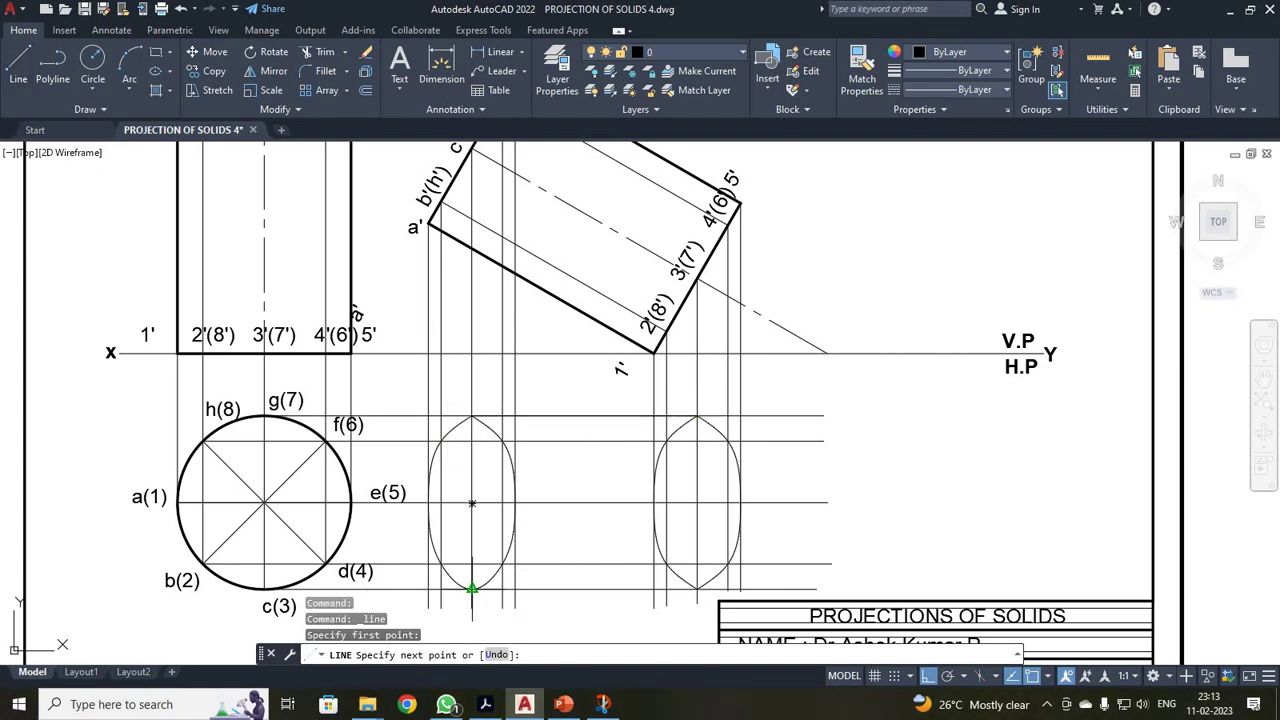
{"action": "left_click", "coordinate": [697, 590]}
{"action": "key", "text": "Escape"}
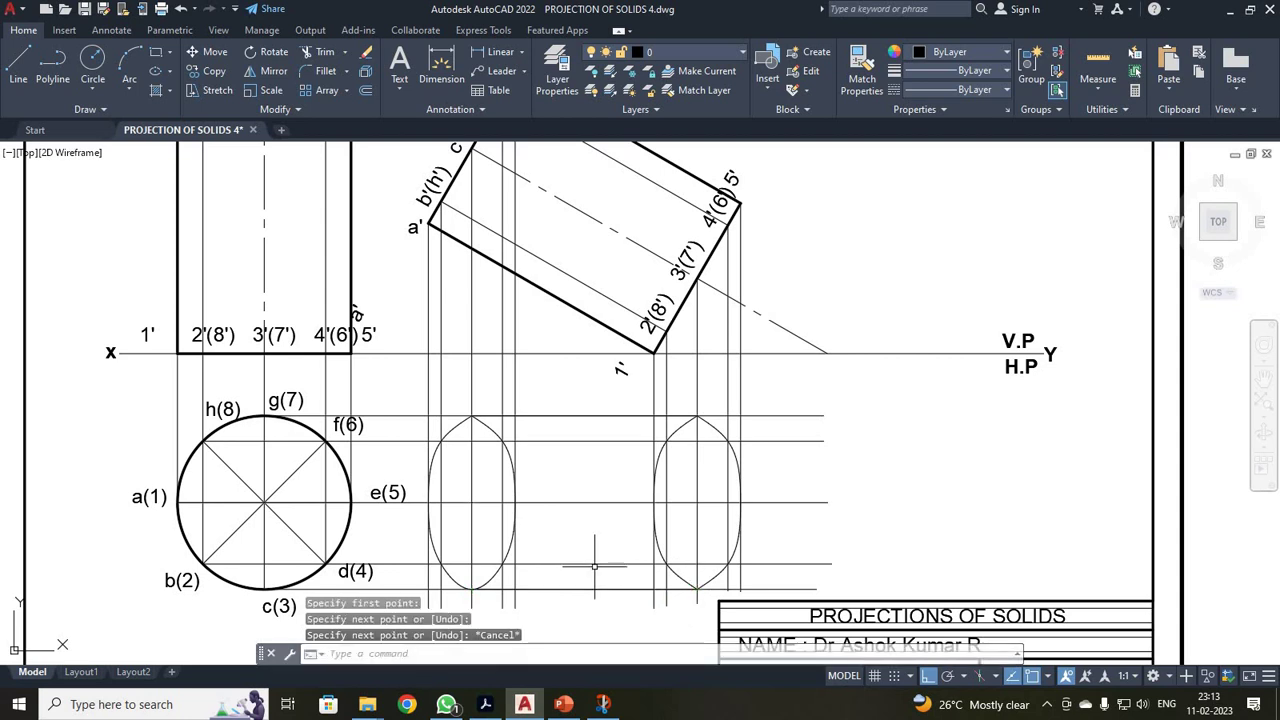
Step: Set a 0.35 mm lineweight for the top face's ellipse, both horizontal outline edges and the outer half of the base ellipse
{"action": "scroll", "coordinate": [585, 558], "scroll_direction": "down", "scroll_amount": 2}
{"action": "scroll", "coordinate": [555, 509], "scroll_direction": "up", "scroll_amount": 2}
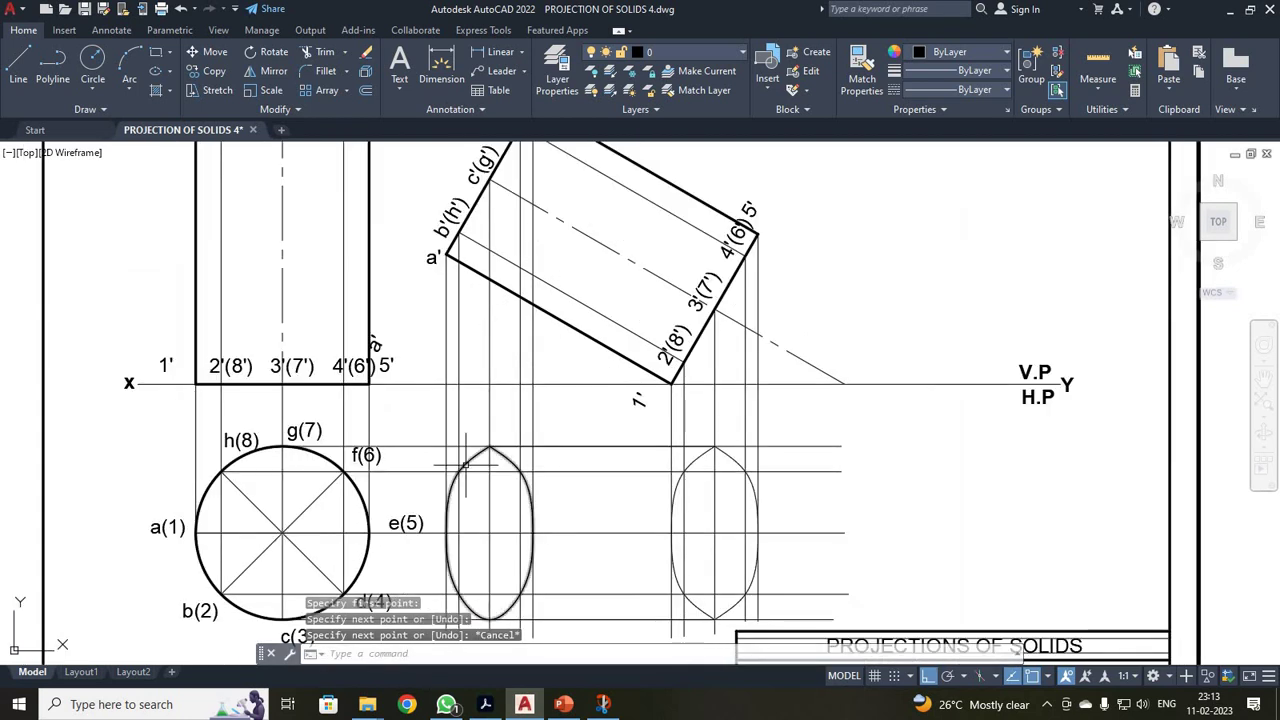
{"action": "left_click", "coordinate": [467, 461]}
{"action": "left_click", "coordinate": [551, 447]}
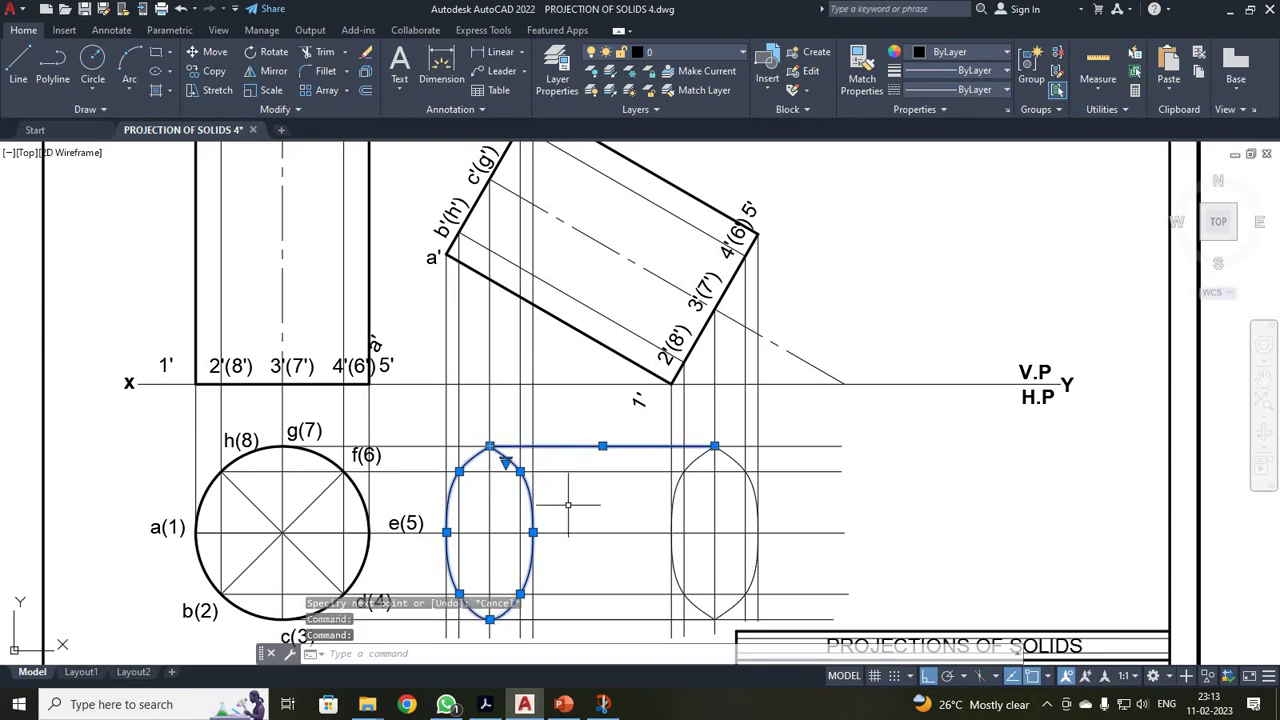
{"action": "left_click", "coordinate": [584, 620]}
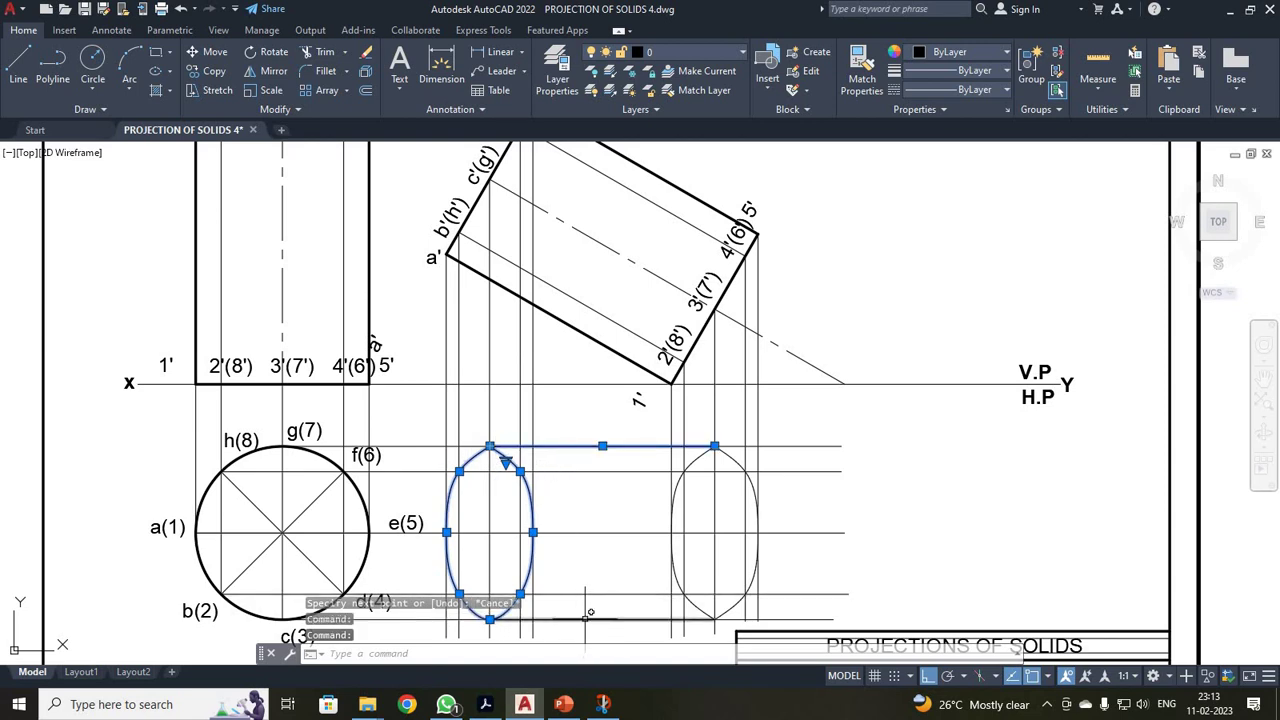
{"action": "left_click", "coordinate": [757, 572]}
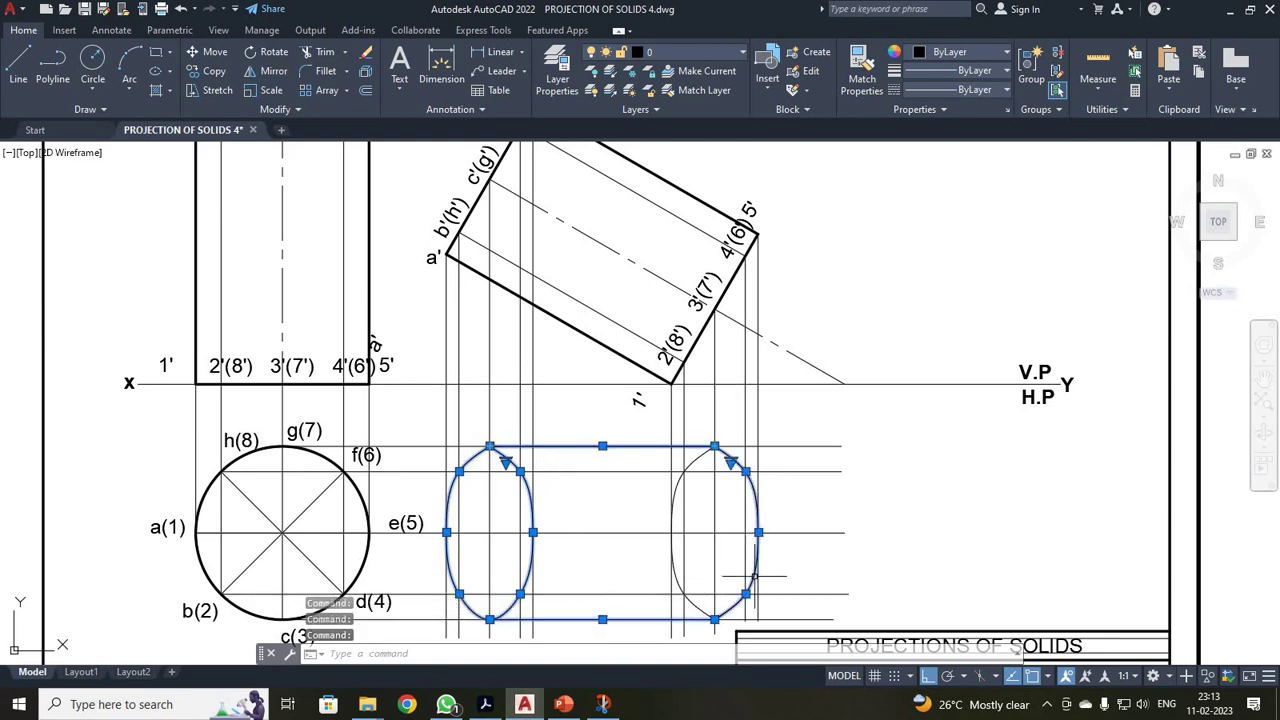
{"action": "left_click", "coordinate": [978, 72]}
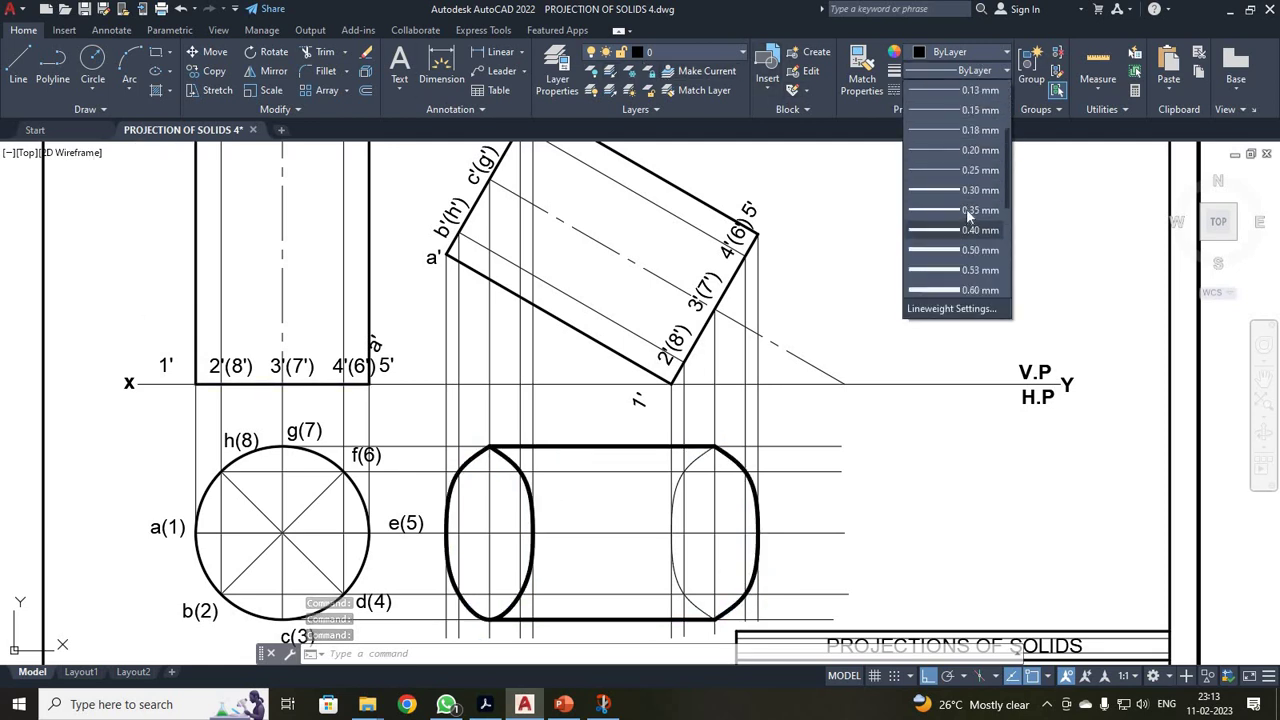
{"action": "left_click", "coordinate": [966, 208]}
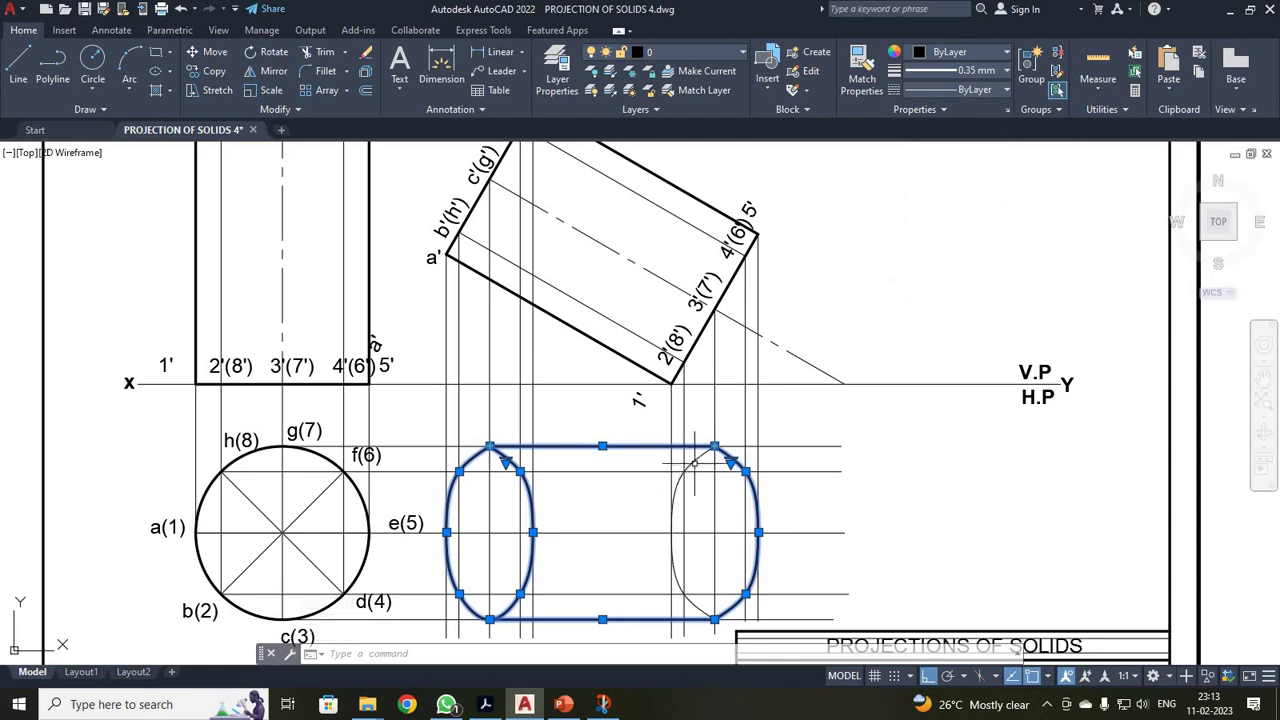
{"action": "key", "text": "Escape"}
{"action": "key", "text": "Escape"}
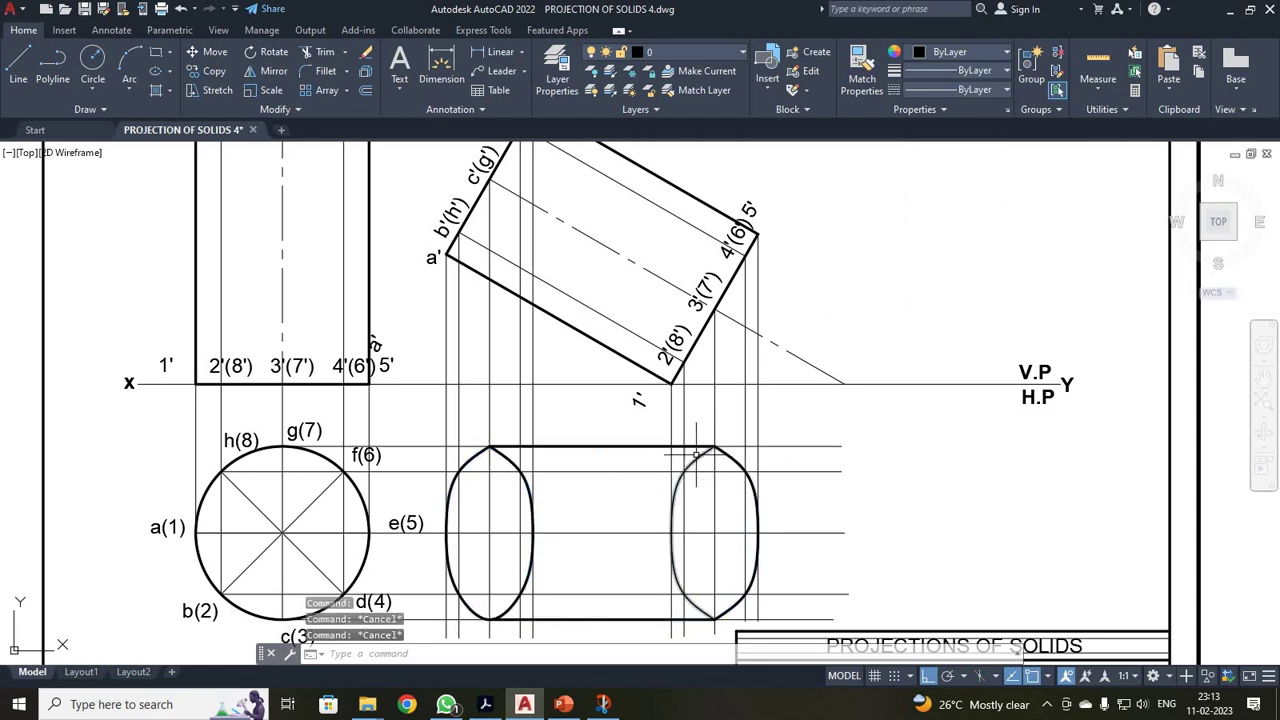
Step: Give the hidden inner half of the base ellipse a dashed linetype and a 0.35 mm lineweight
{"action": "left_click", "coordinate": [696, 455]}
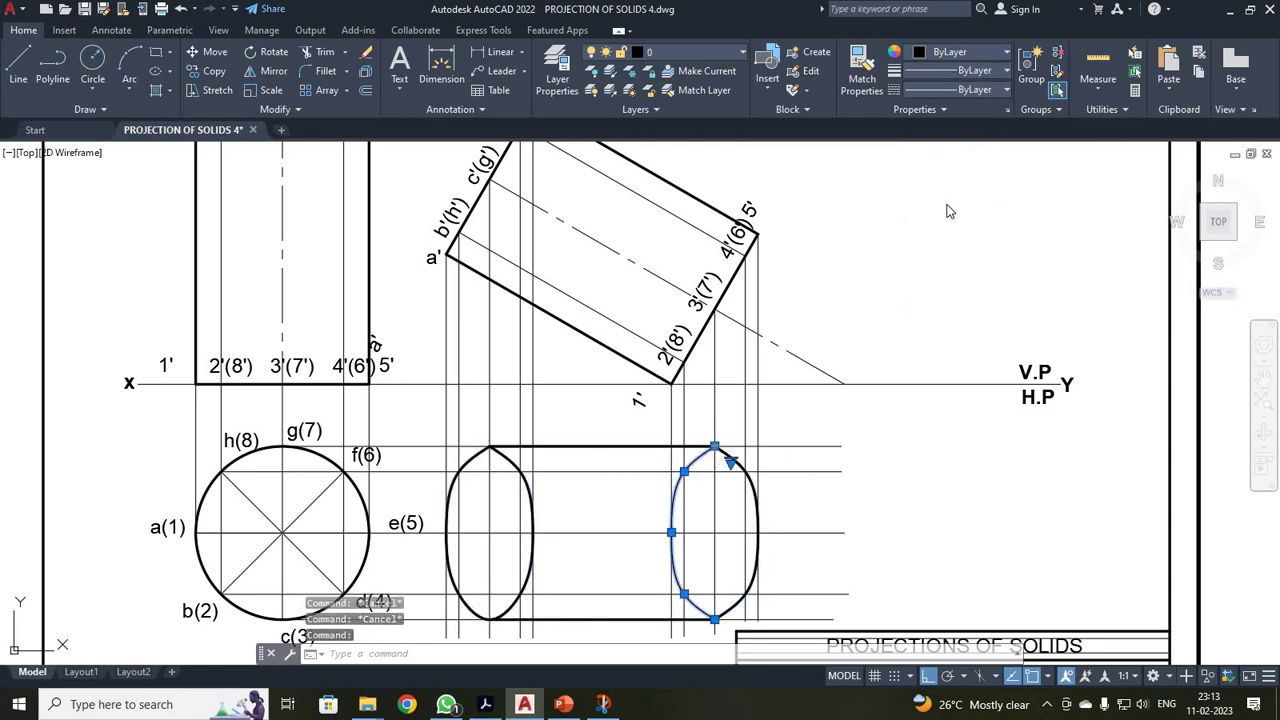
{"action": "left_click", "coordinate": [960, 89]}
{"action": "left_click", "coordinate": [970, 189]}
{"action": "left_click", "coordinate": [960, 70]}
{"action": "scroll", "coordinate": [940, 210], "scroll_direction": "down", "scroll_amount": 3}
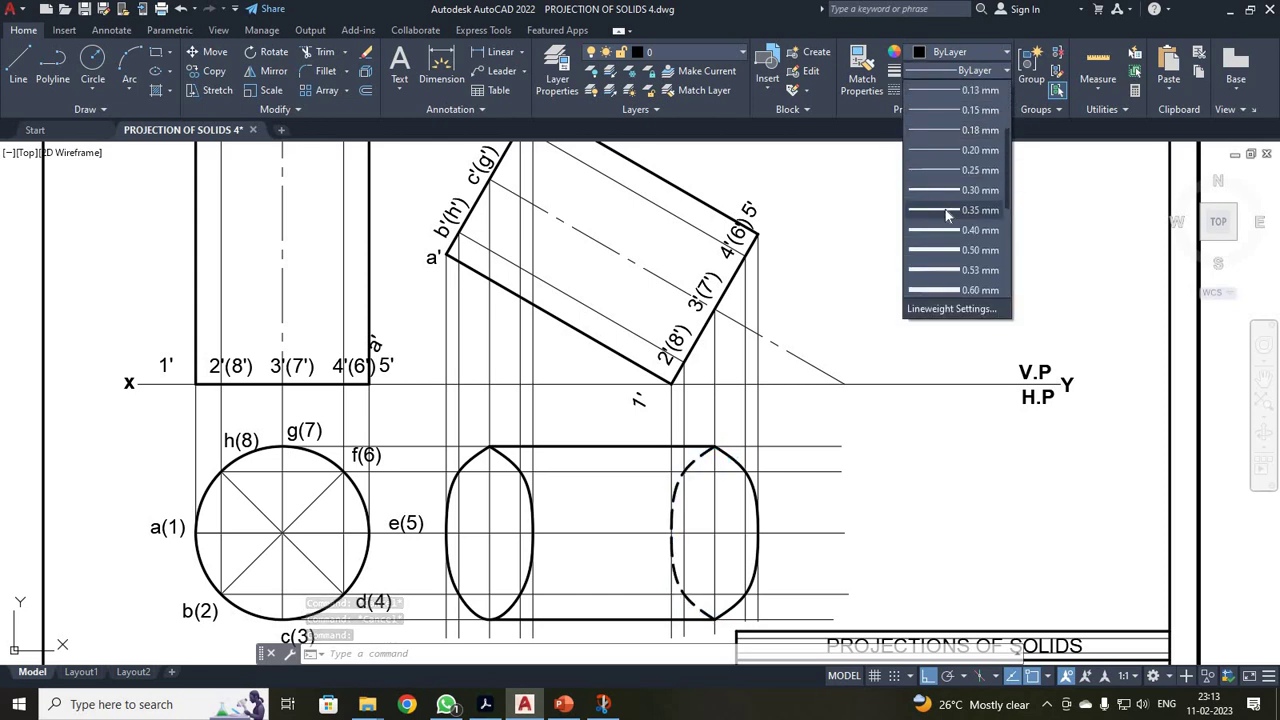
{"action": "left_click", "coordinate": [944, 208]}
{"action": "key", "text": "Escape"}
Step: Add a multiline text label "a" in the blank space beside the tilted top view
{"action": "scroll", "coordinate": [495, 380], "scroll_direction": "down", "scroll_amount": 2}
{"action": "scroll", "coordinate": [495, 380], "scroll_direction": "down", "scroll_amount": 1}
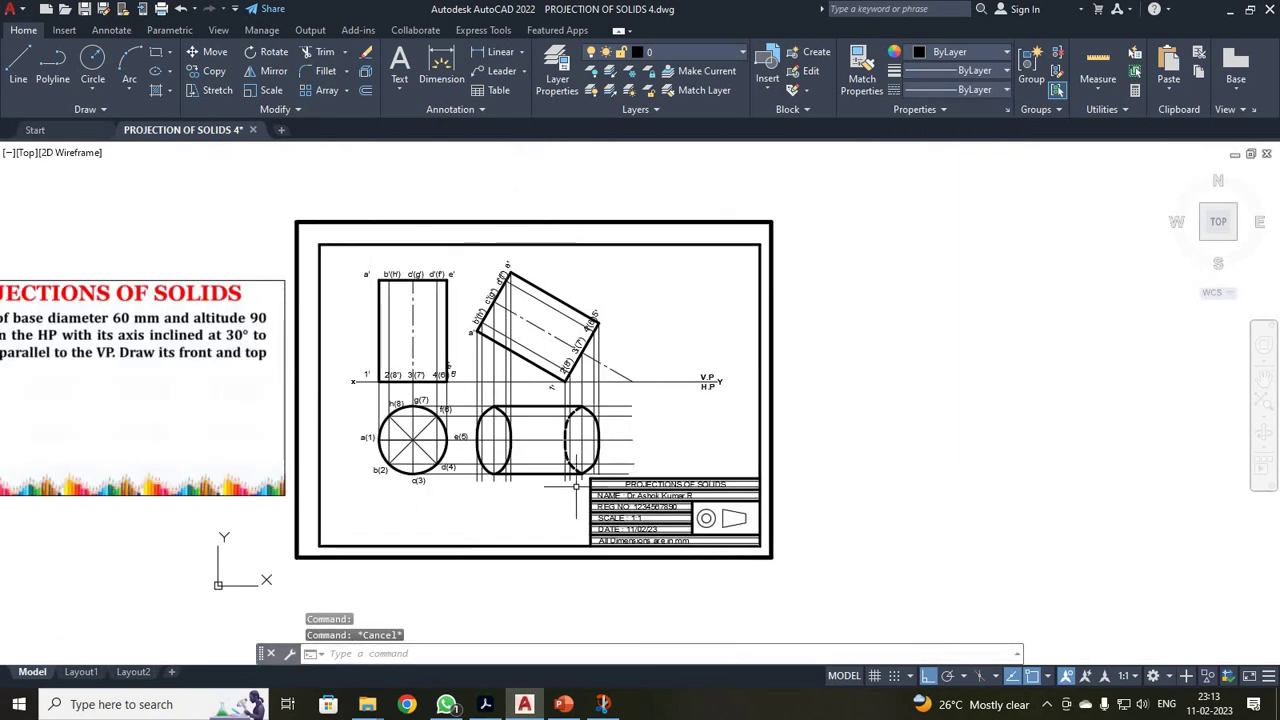
{"action": "scroll", "coordinate": [432, 437], "scroll_direction": "up", "scroll_amount": 3}
{"action": "scroll", "coordinate": [432, 437], "scroll_direction": "up", "scroll_amount": 2}
{"action": "scroll", "coordinate": [432, 437], "scroll_direction": "down", "scroll_amount": 2}
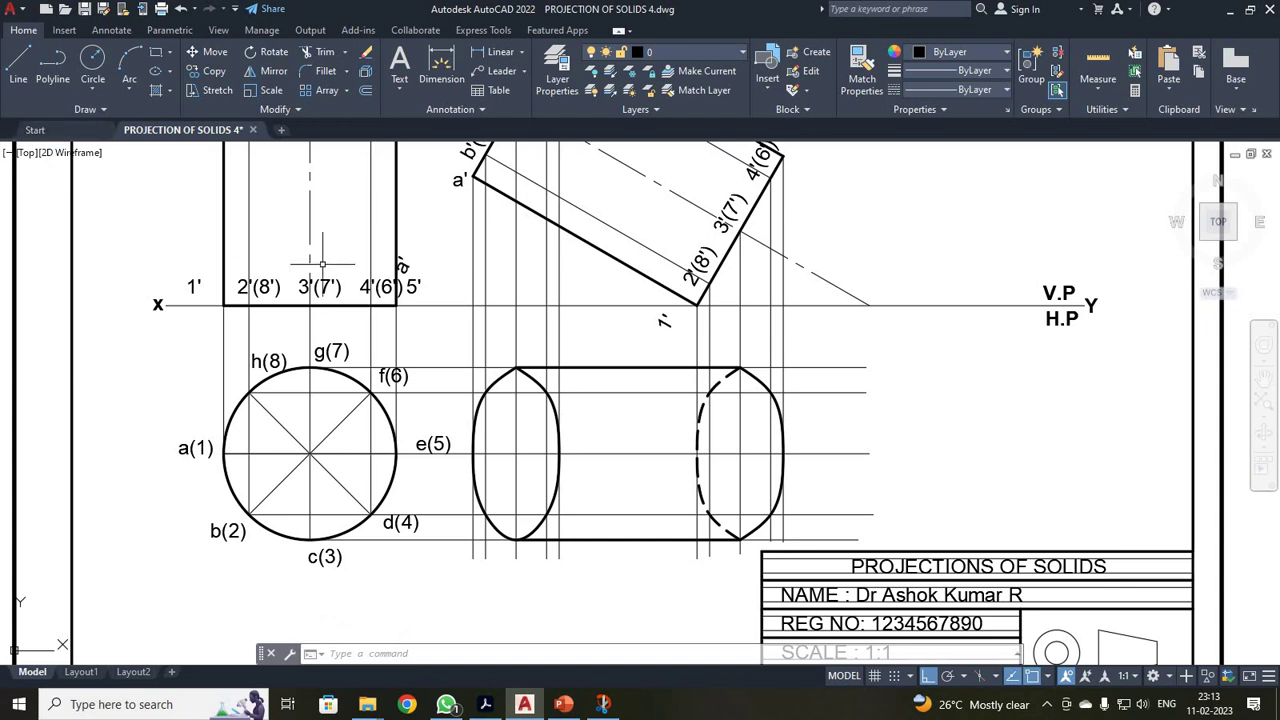
{"action": "left_click", "coordinate": [399, 62]}
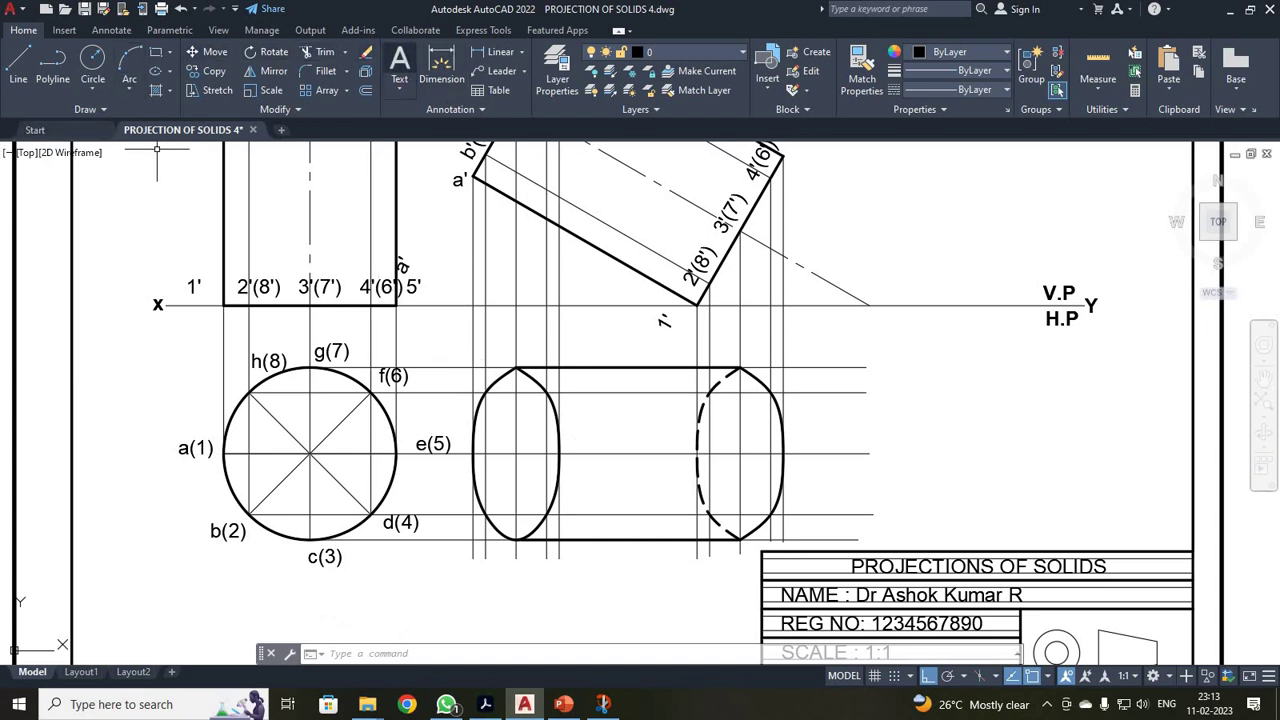
{"action": "left_click", "coordinate": [946, 420]}
{"action": "left_click", "coordinate": [1061, 463]}
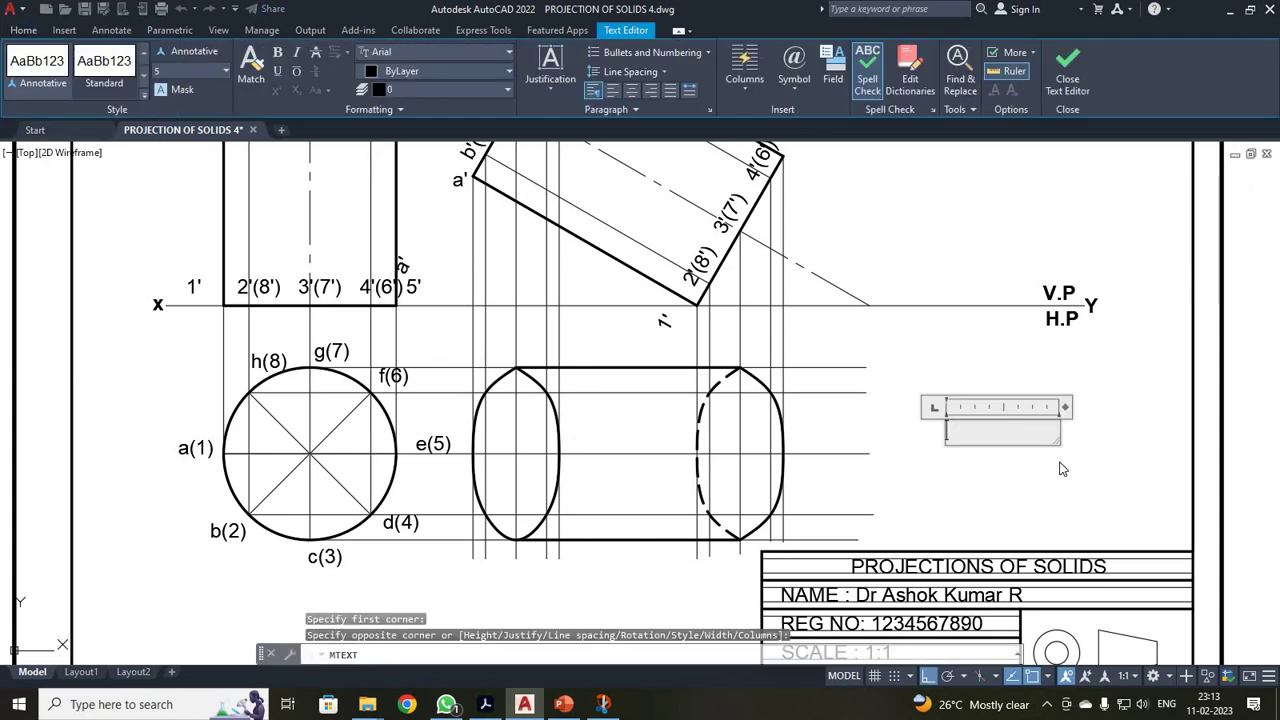
{"action": "left_click", "coordinate": [1064, 64]}
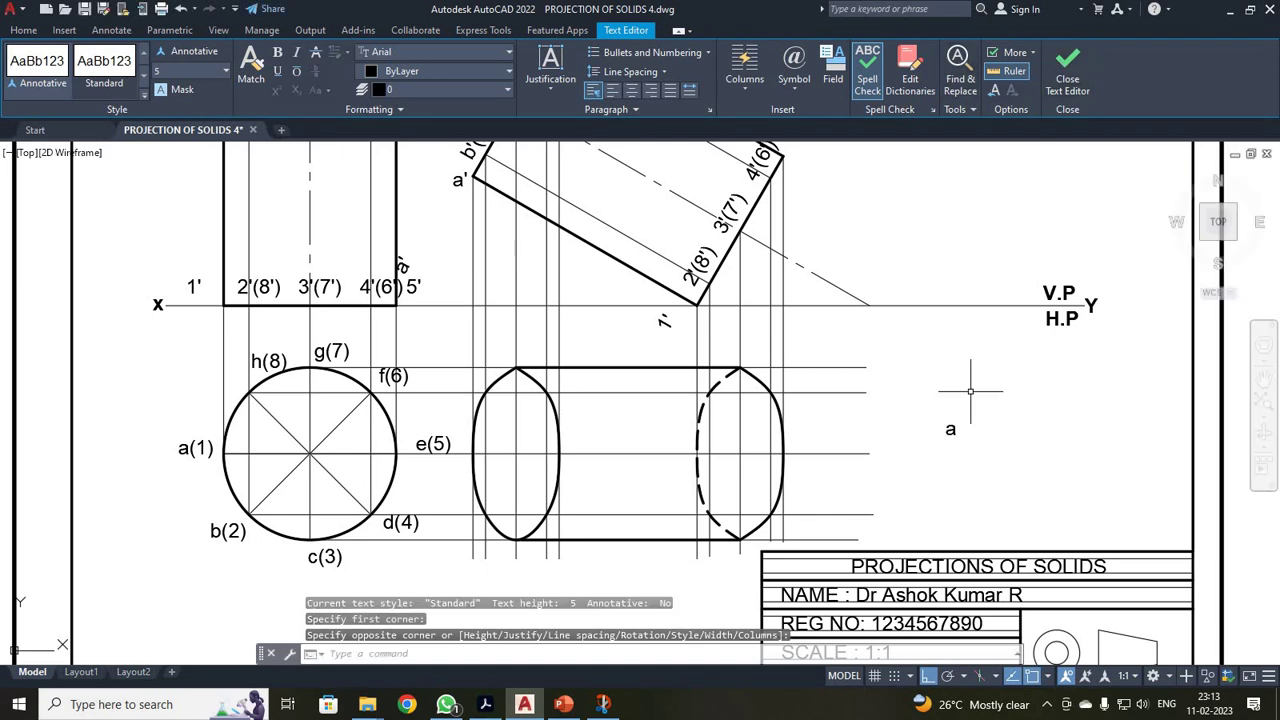
Step: Copy the "a" label freely, with ortho off, to the eight division points of the top face's ellipse
{"action": "left_click", "coordinate": [951, 429]}
{"action": "left_click", "coordinate": [213, 71]}
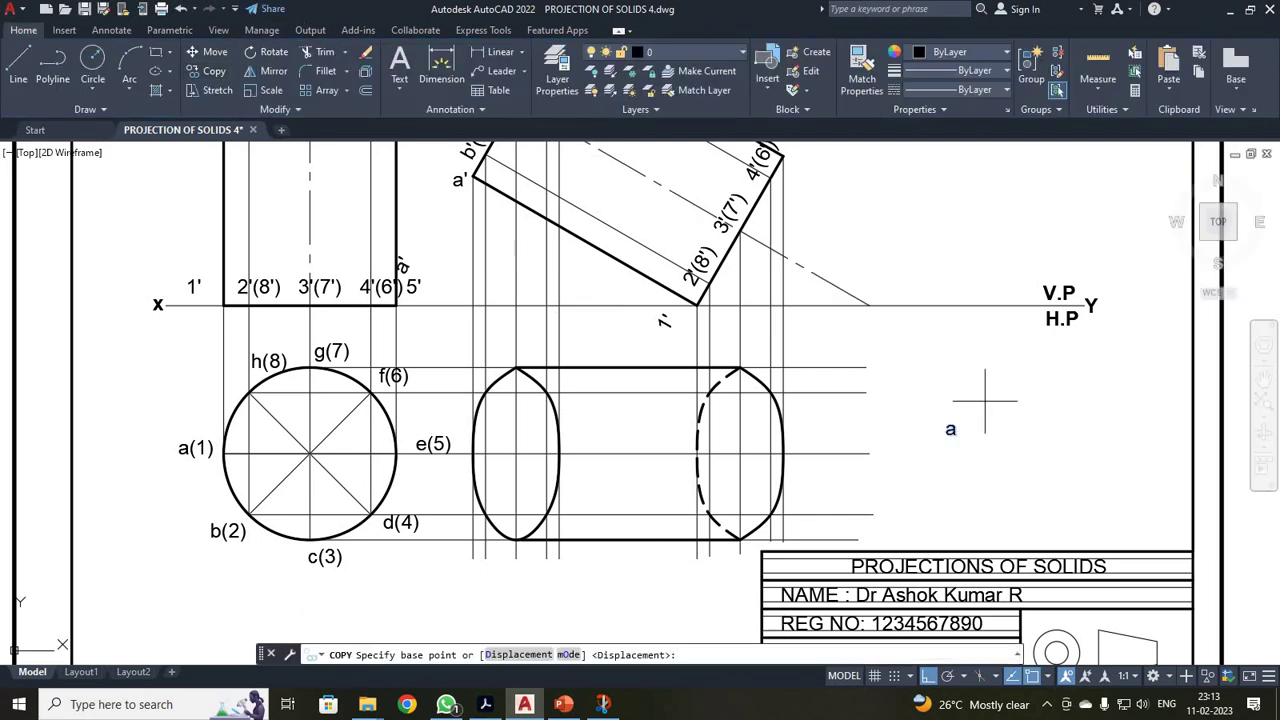
{"action": "left_click", "coordinate": [946, 421]}
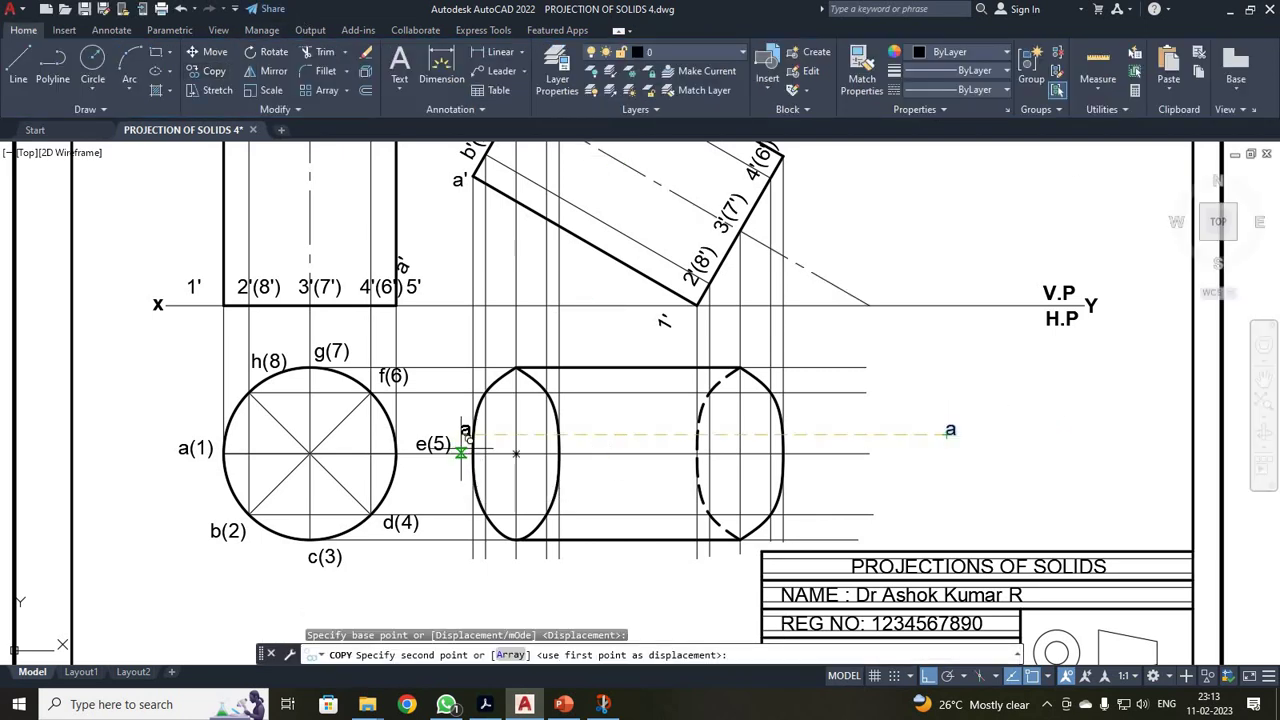
{"action": "key", "text": "F8"}
{"action": "left_click", "coordinate": [460, 452]}
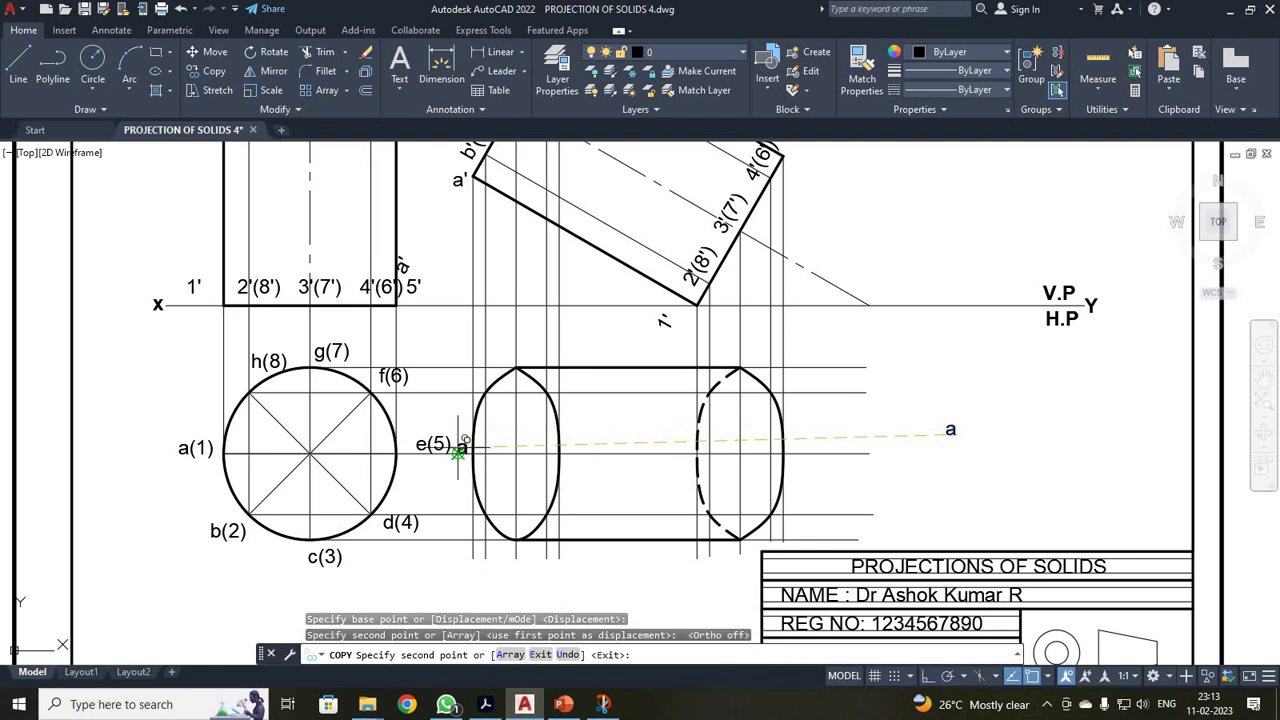
{"action": "left_click", "coordinate": [496, 512]}
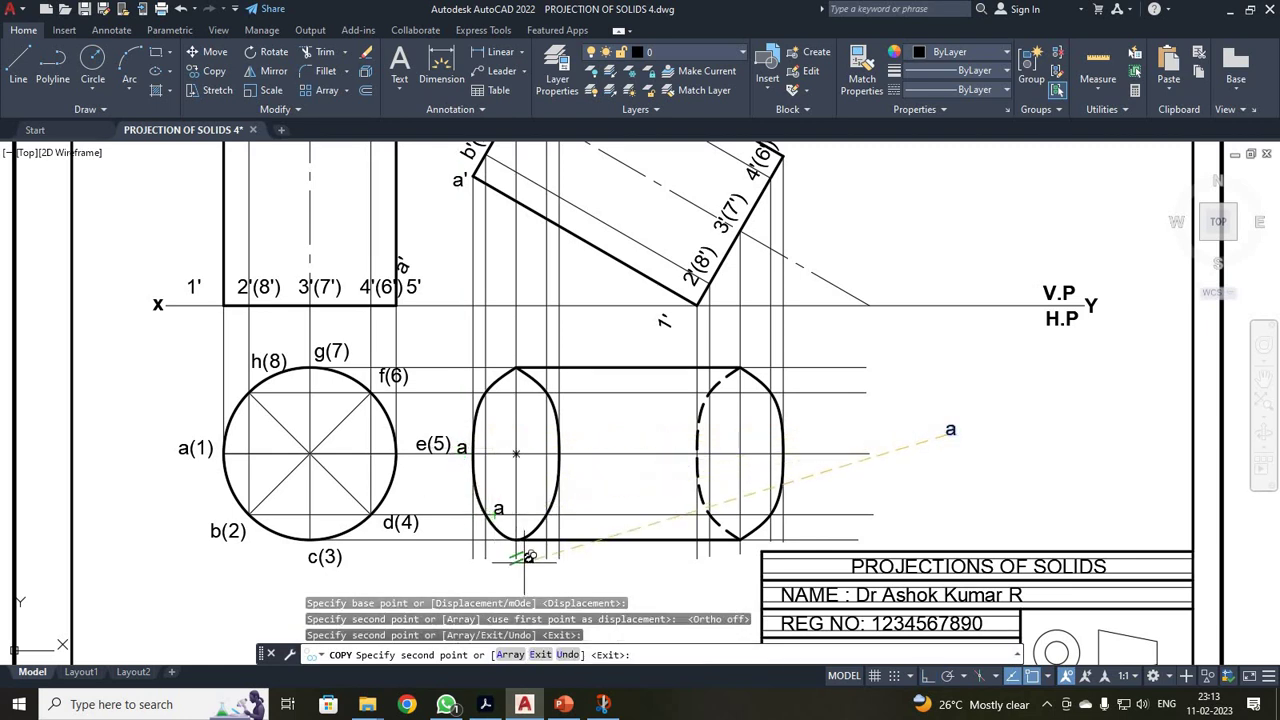
{"action": "left_click", "coordinate": [518, 555]}
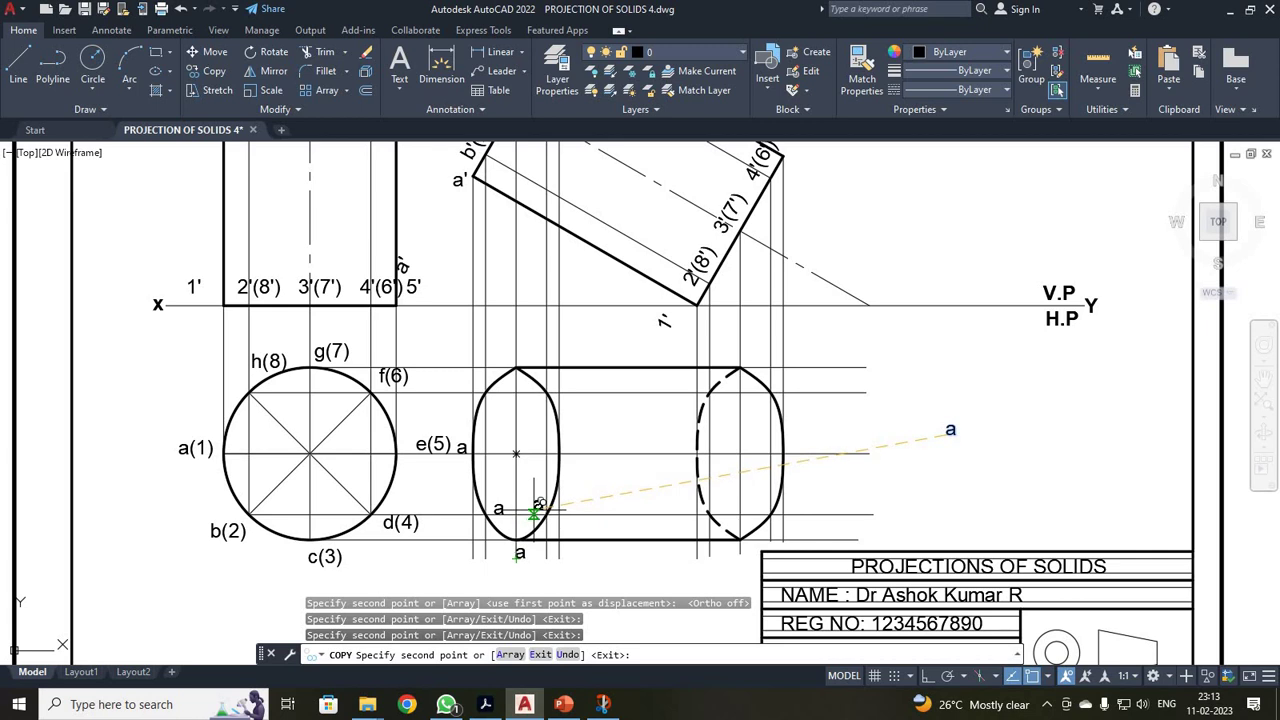
{"action": "left_click", "coordinate": [536, 511]}
{"action": "left_click", "coordinate": [562, 464]}
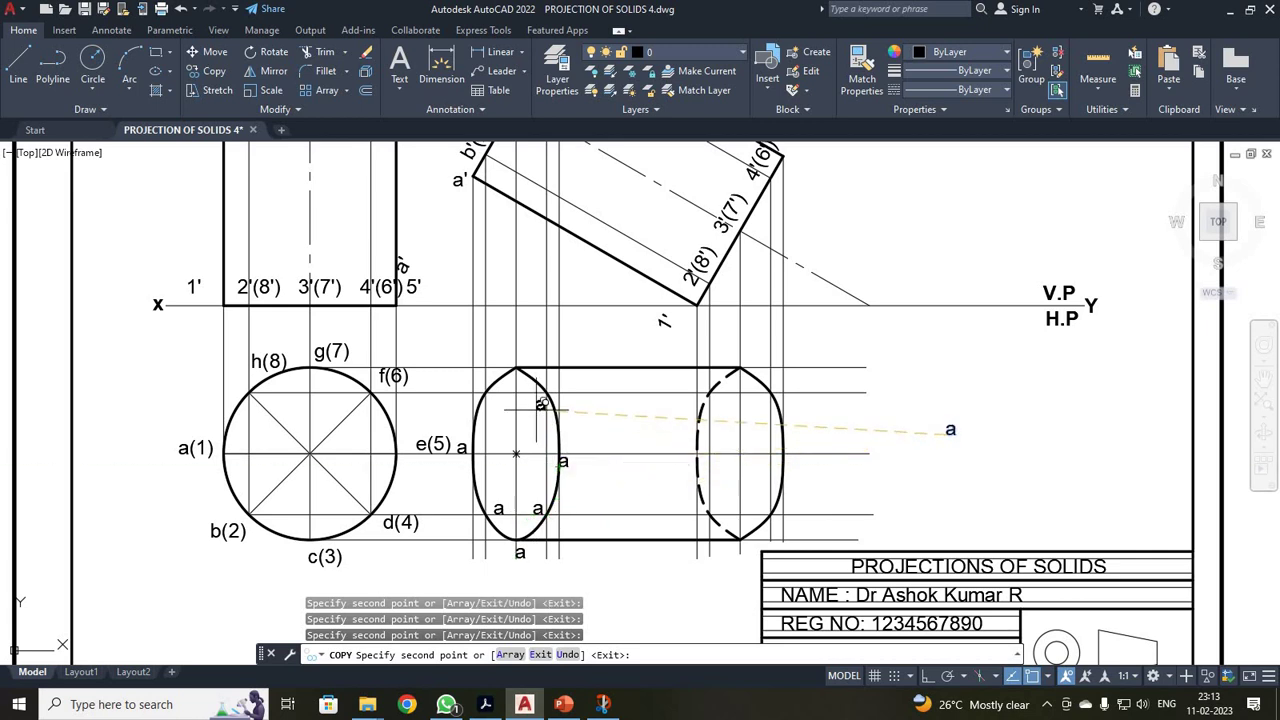
{"action": "left_click", "coordinate": [537, 406]}
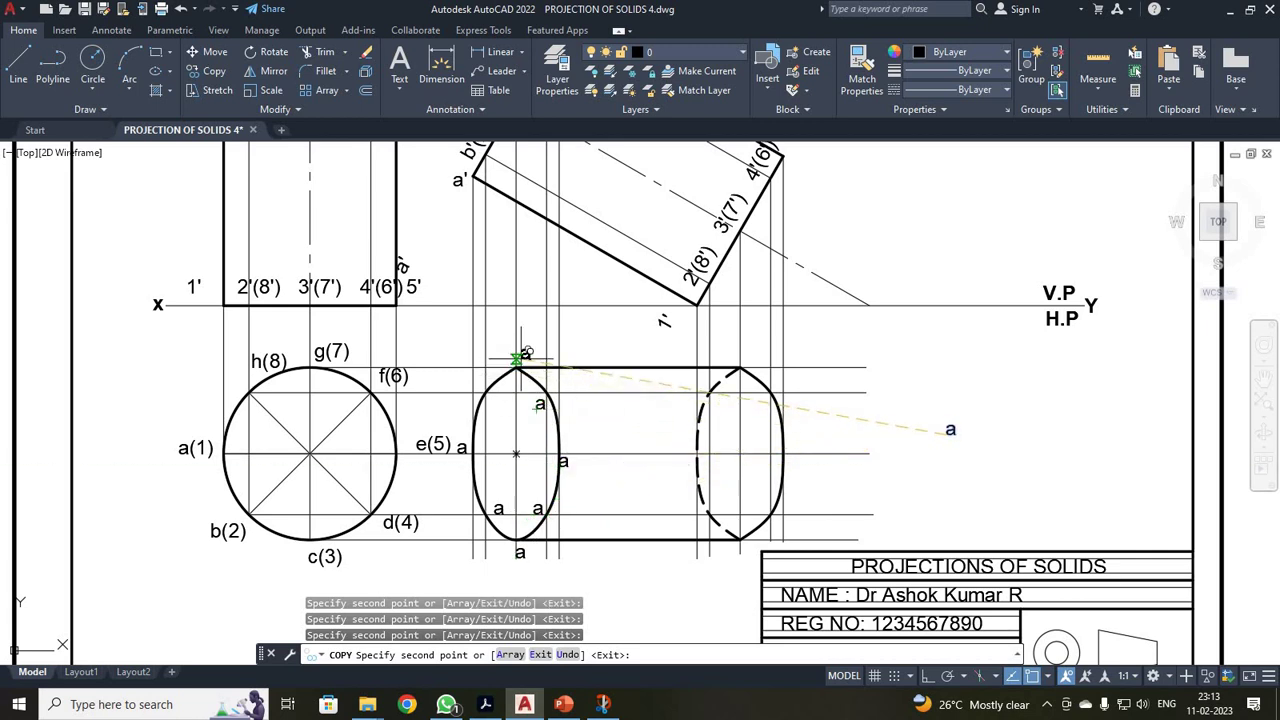
{"action": "left_click", "coordinate": [520, 357]}
{"action": "left_click", "coordinate": [492, 401]}
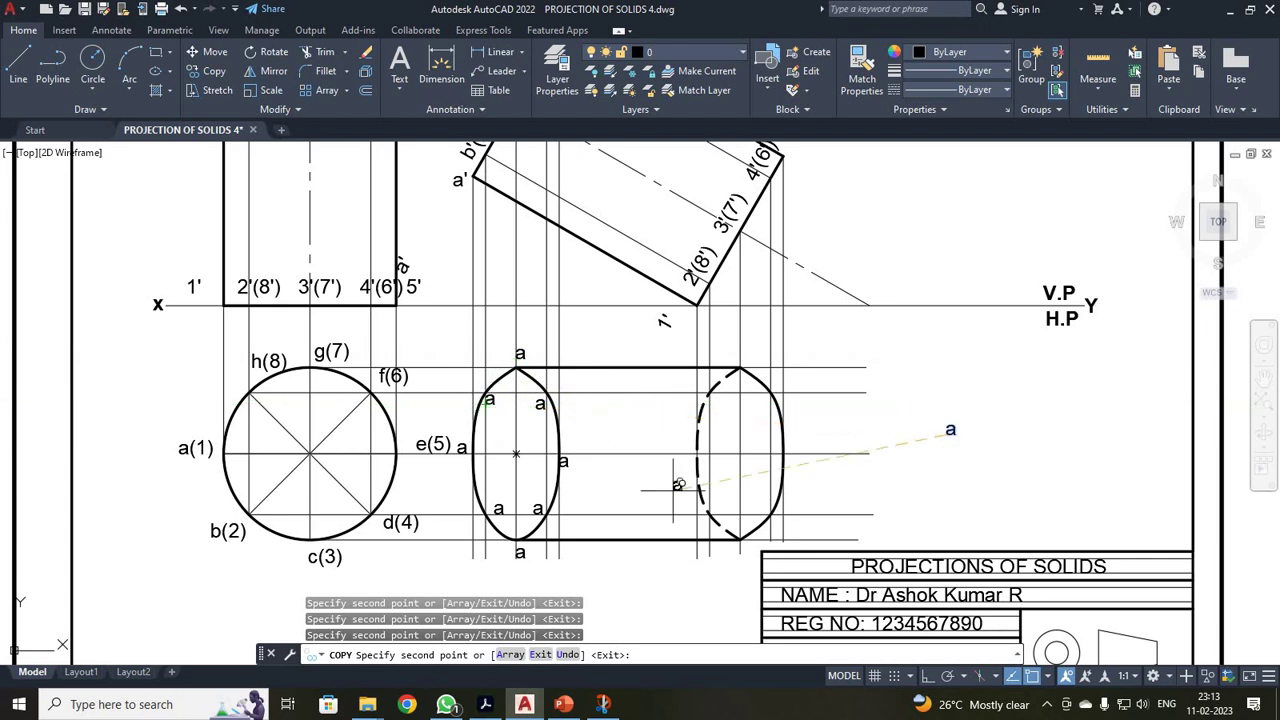
Step: Copy the "a" label to the eight division points of the base ellipse, and erase the original label beside the view
{"action": "left_click", "coordinate": [685, 464]}
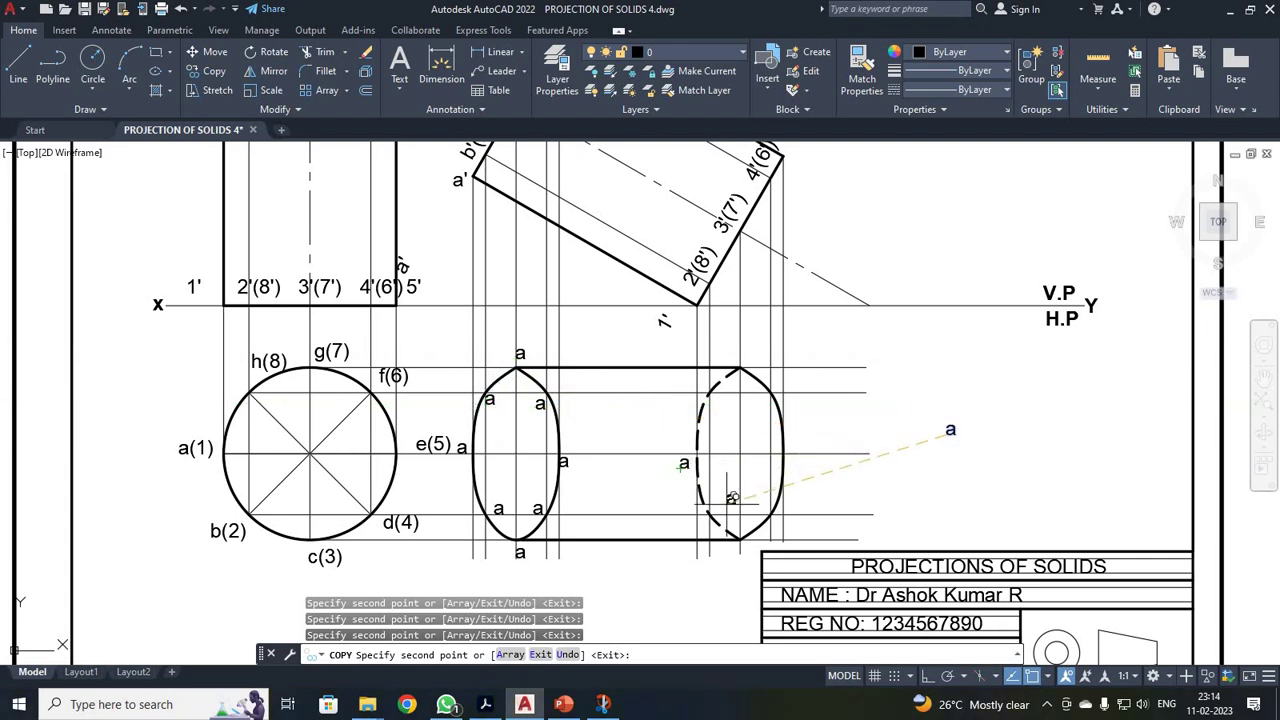
{"action": "left_click", "coordinate": [713, 502]}
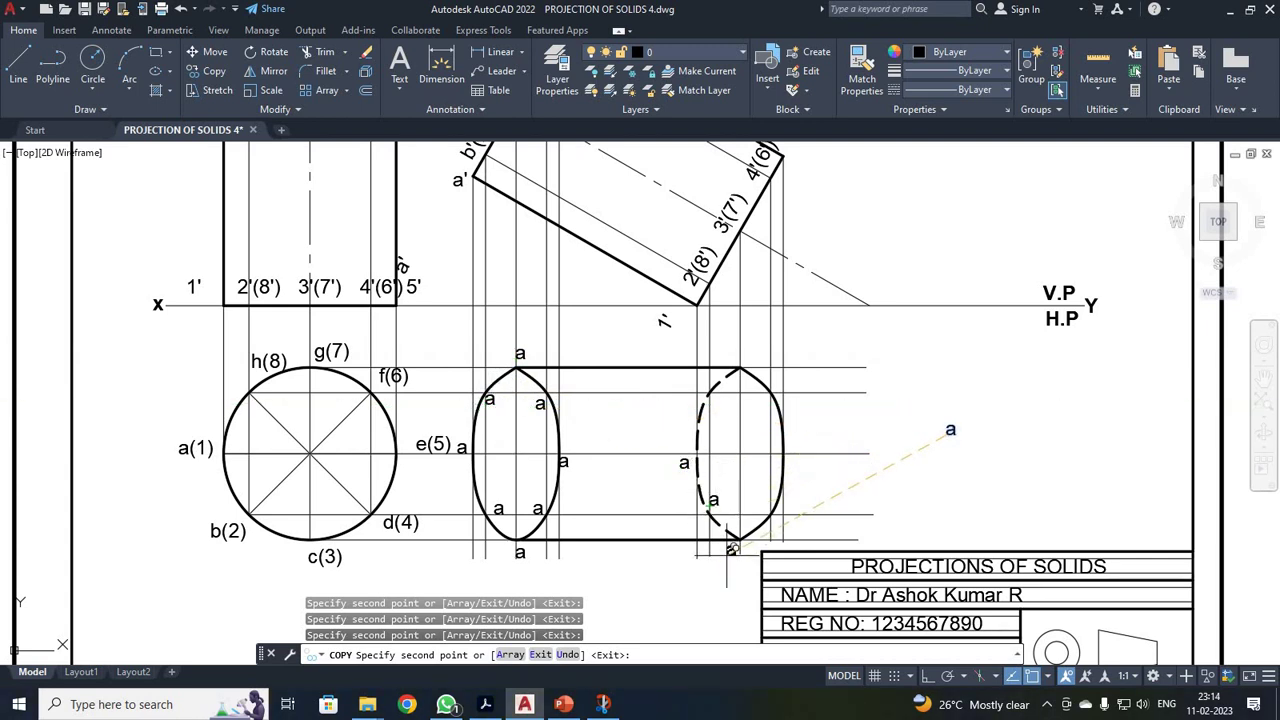
{"action": "left_click", "coordinate": [730, 551]}
{"action": "left_click", "coordinate": [765, 511]}
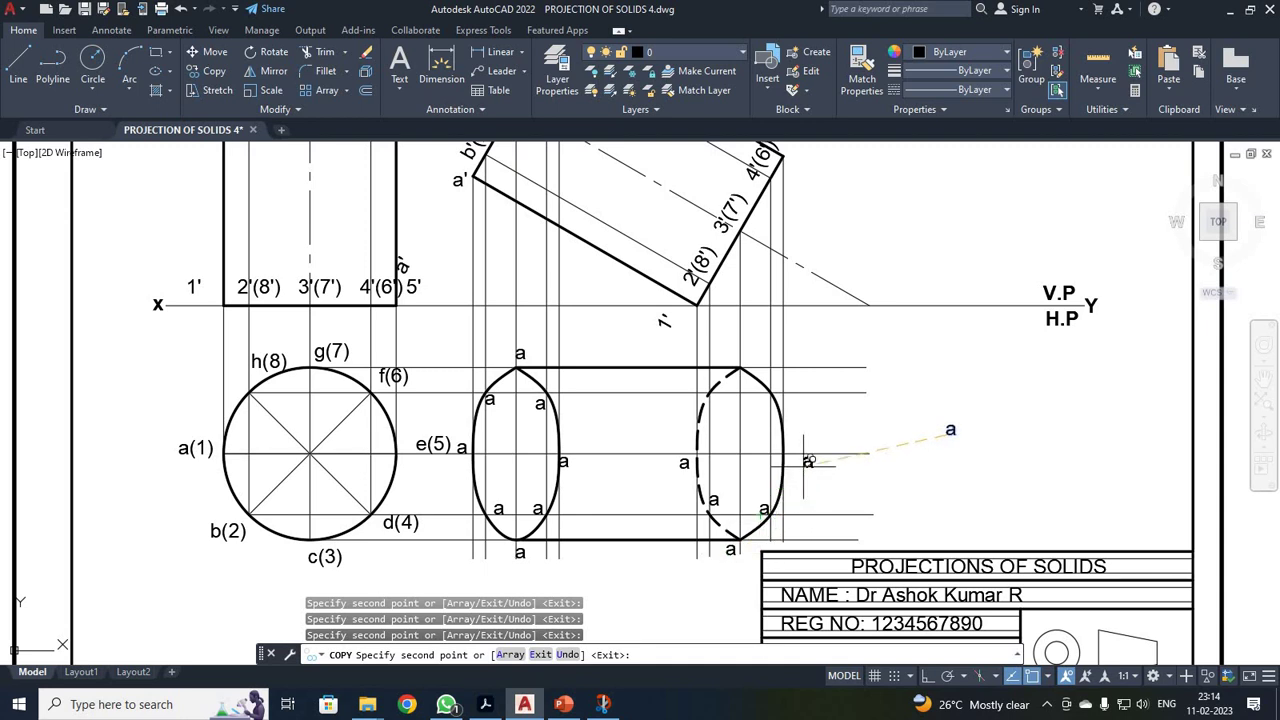
{"action": "left_click", "coordinate": [778, 464]}
{"action": "left_click", "coordinate": [766, 397]}
{"action": "left_click", "coordinate": [736, 372]}
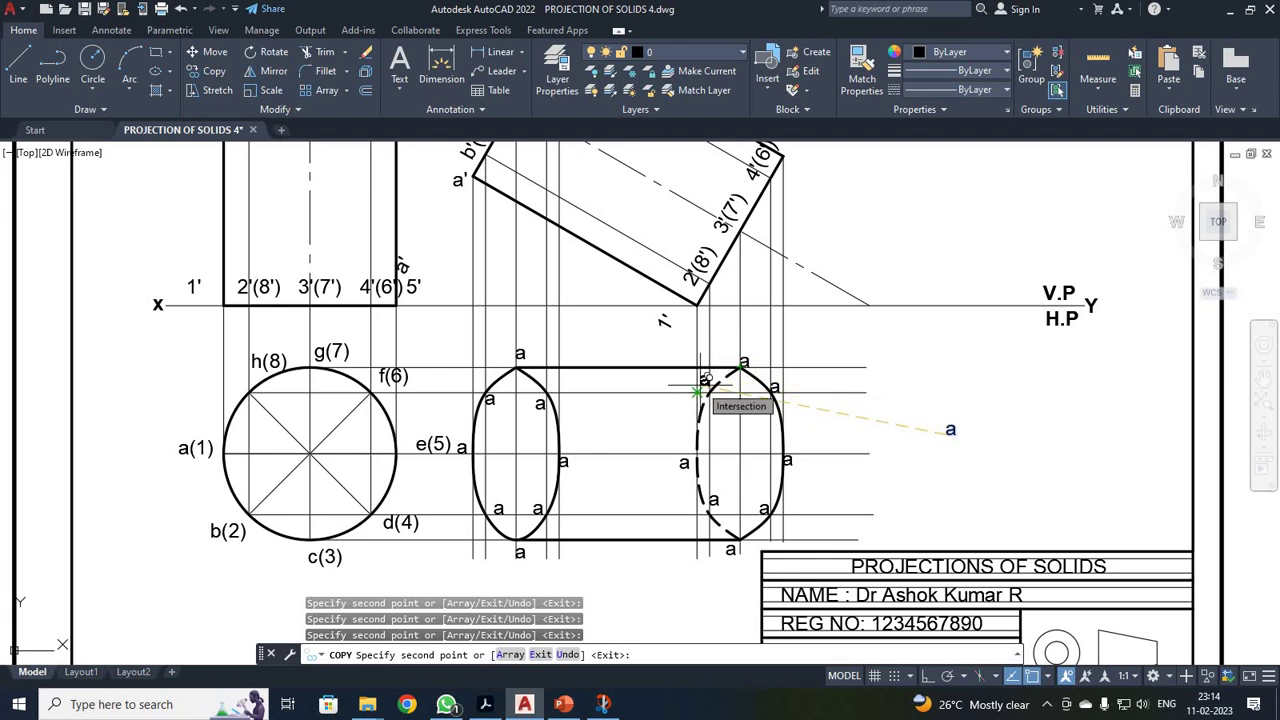
{"action": "left_click", "coordinate": [699, 391]}
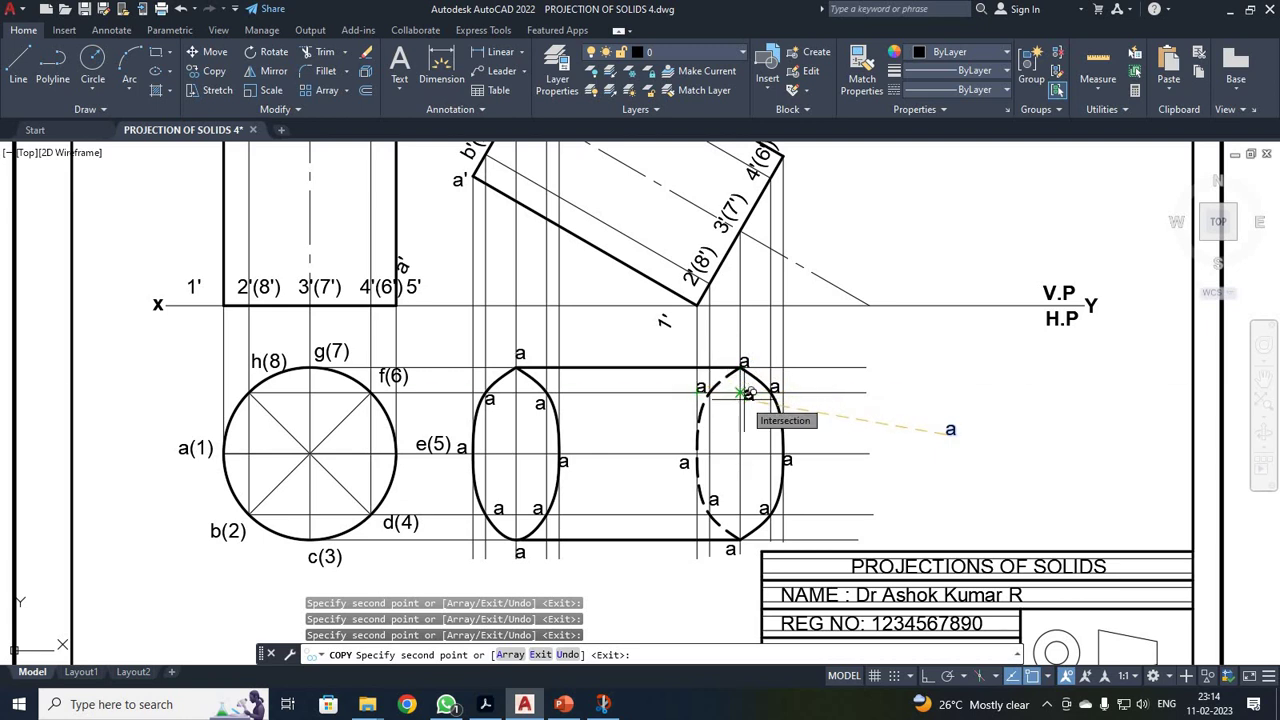
{"action": "key", "text": "Escape"}
{"action": "left_click", "coordinate": [950, 430]}
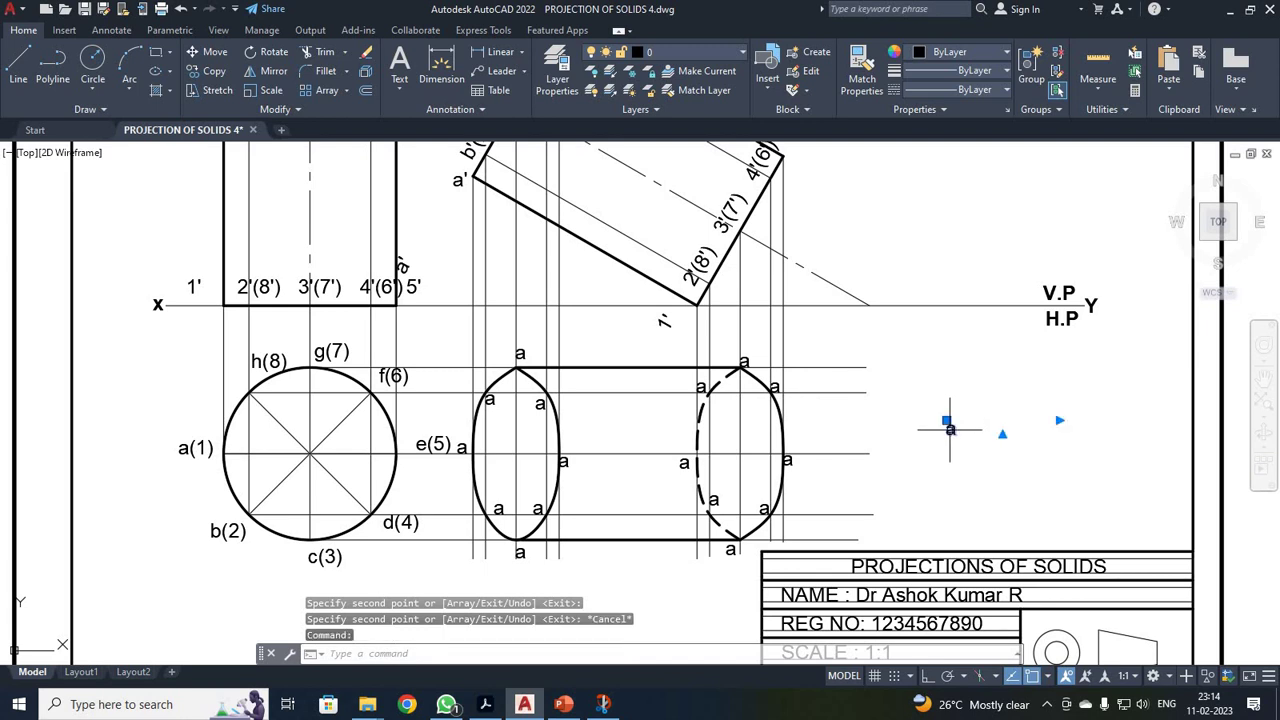
{"action": "key", "text": "Delete"}
Step: Change the label at the top-face ellipse's lower-left division point to "b"
{"action": "scroll", "coordinate": [590, 463], "scroll_direction": "up", "scroll_amount": 3}
{"action": "scroll", "coordinate": [580, 465], "scroll_direction": "down", "scroll_amount": 1}
{"action": "scroll", "coordinate": [505, 467], "scroll_direction": "down", "scroll_amount": 2}
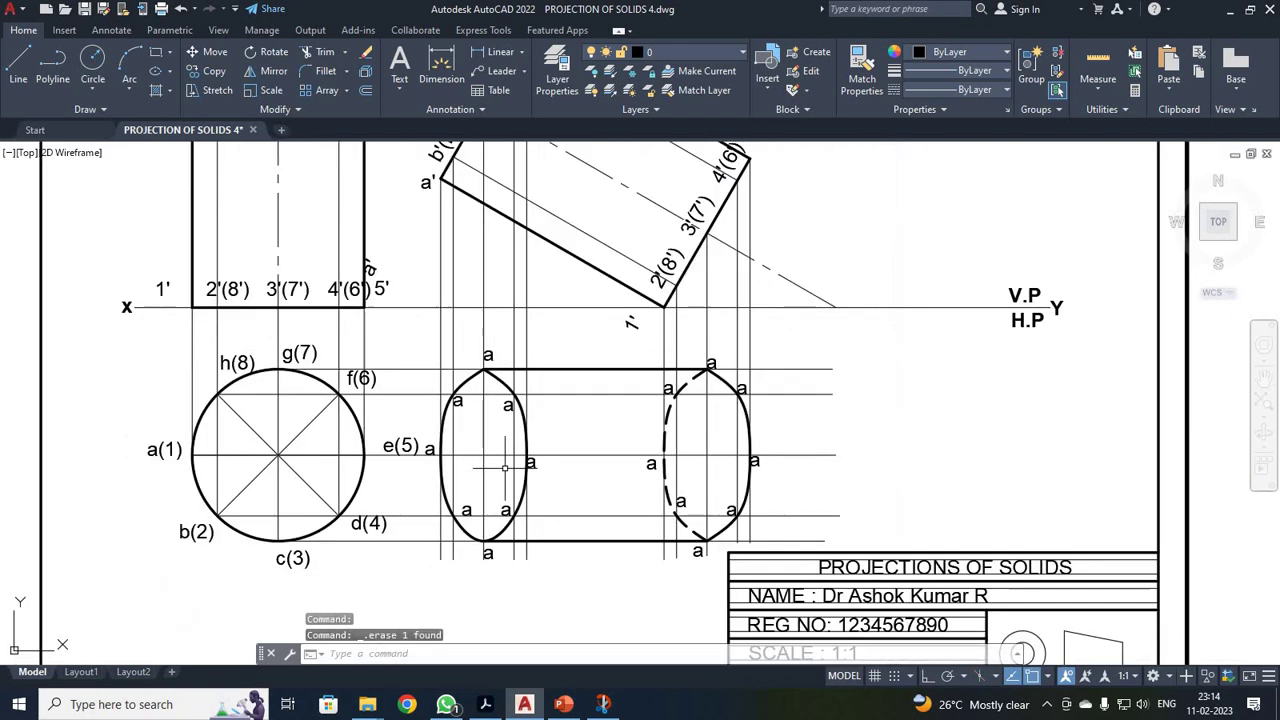
{"action": "scroll", "coordinate": [549, 482], "scroll_direction": "up", "scroll_amount": 2}
{"action": "type", "text": "z"}
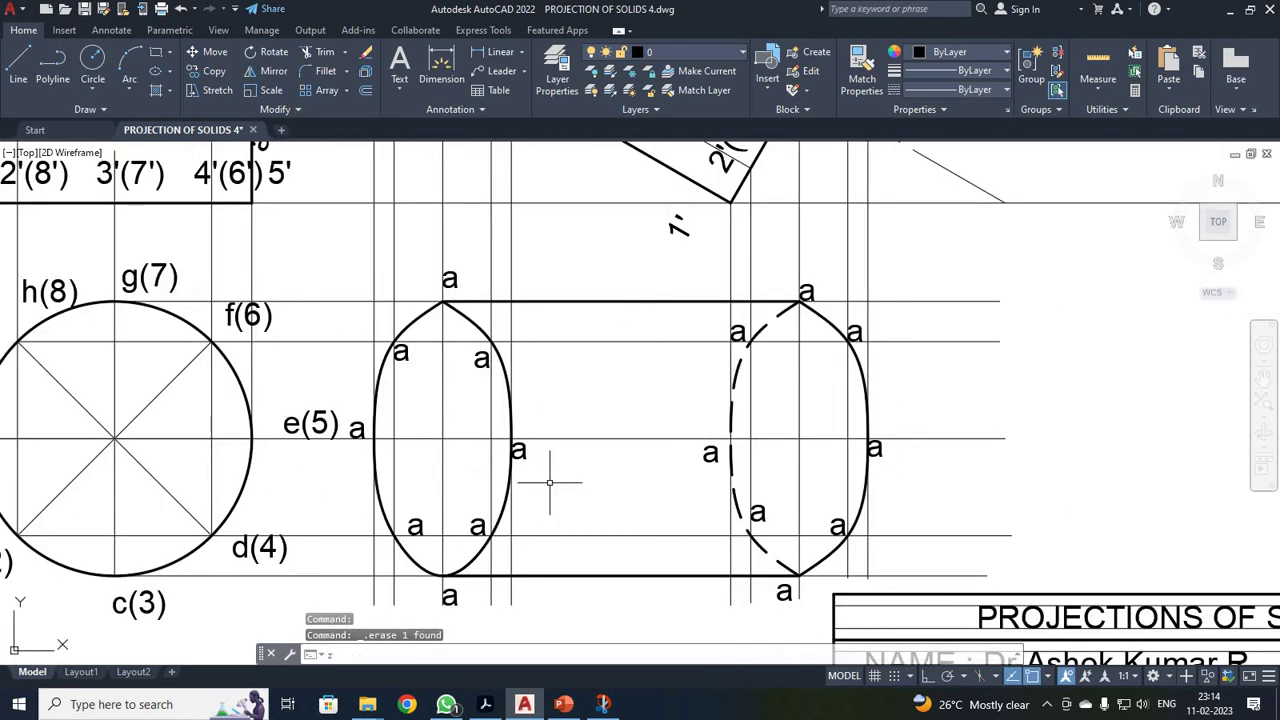
{"action": "key", "text": "Return"}
{"action": "type", "text": "w"}
{"action": "key", "text": "Return"}
{"action": "left_click", "coordinate": [311, 248]}
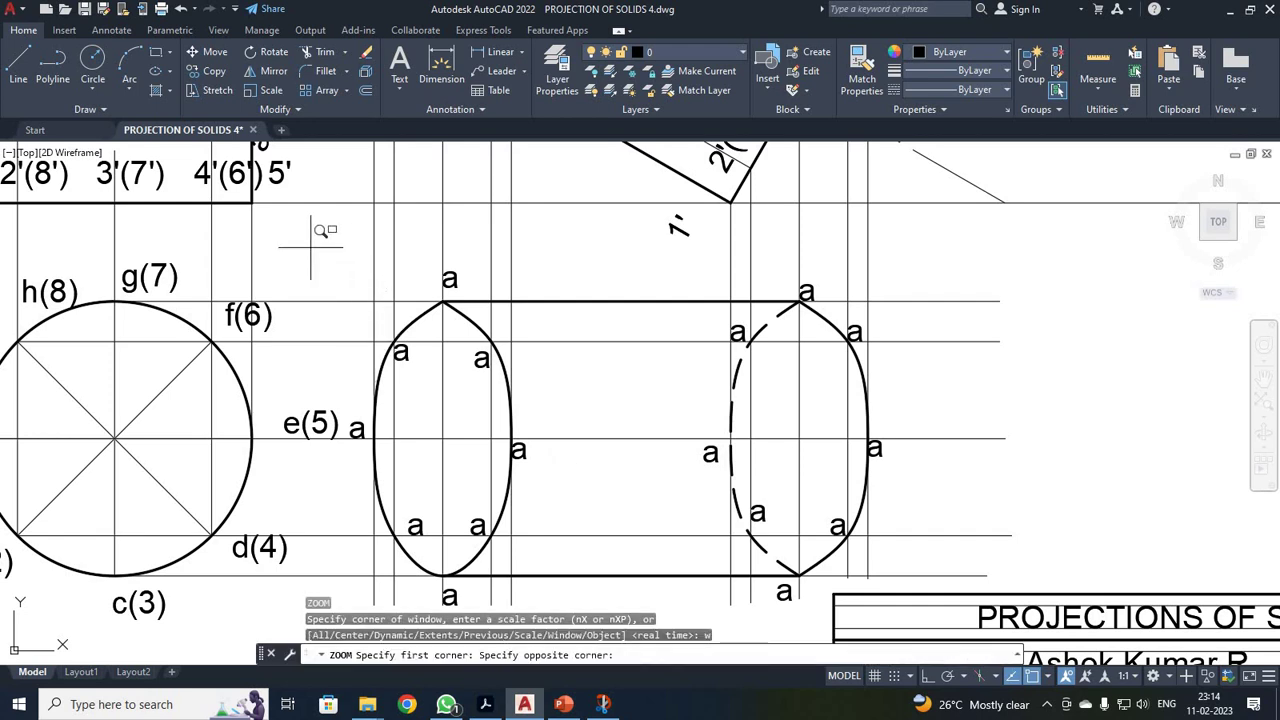
{"action": "left_click", "coordinate": [803, 578]}
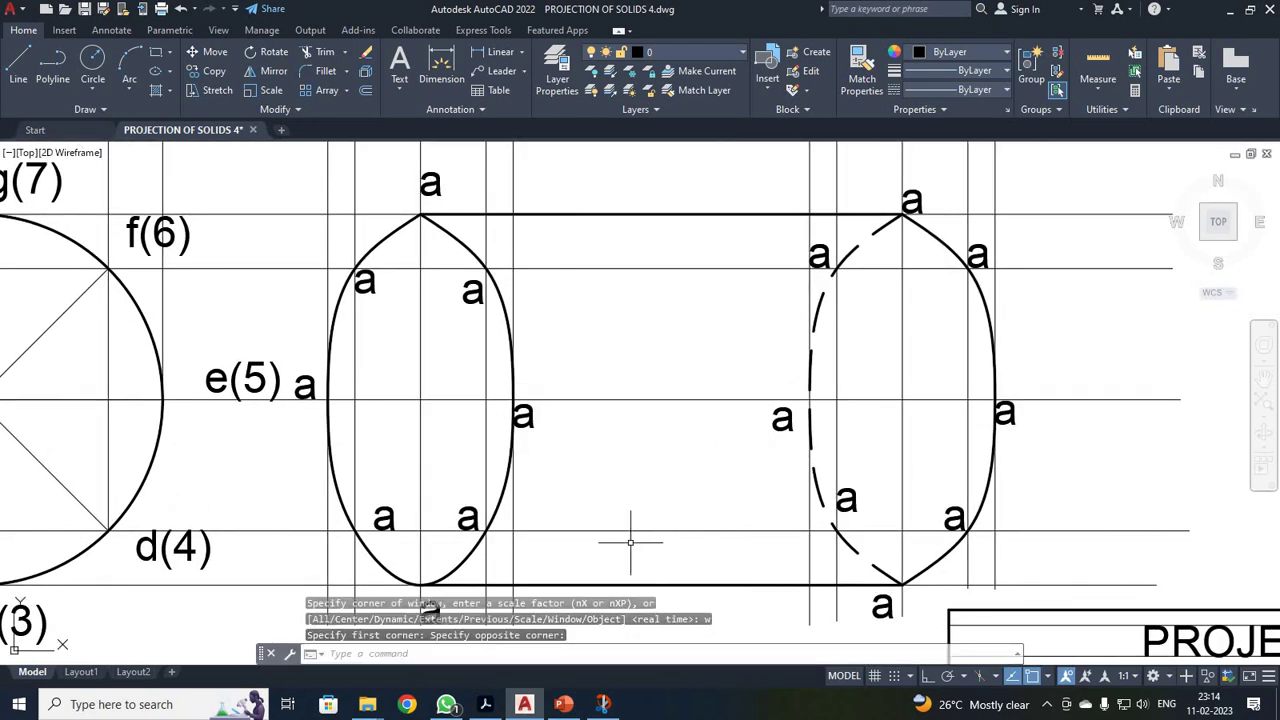
{"action": "double_click", "coordinate": [380, 517]}
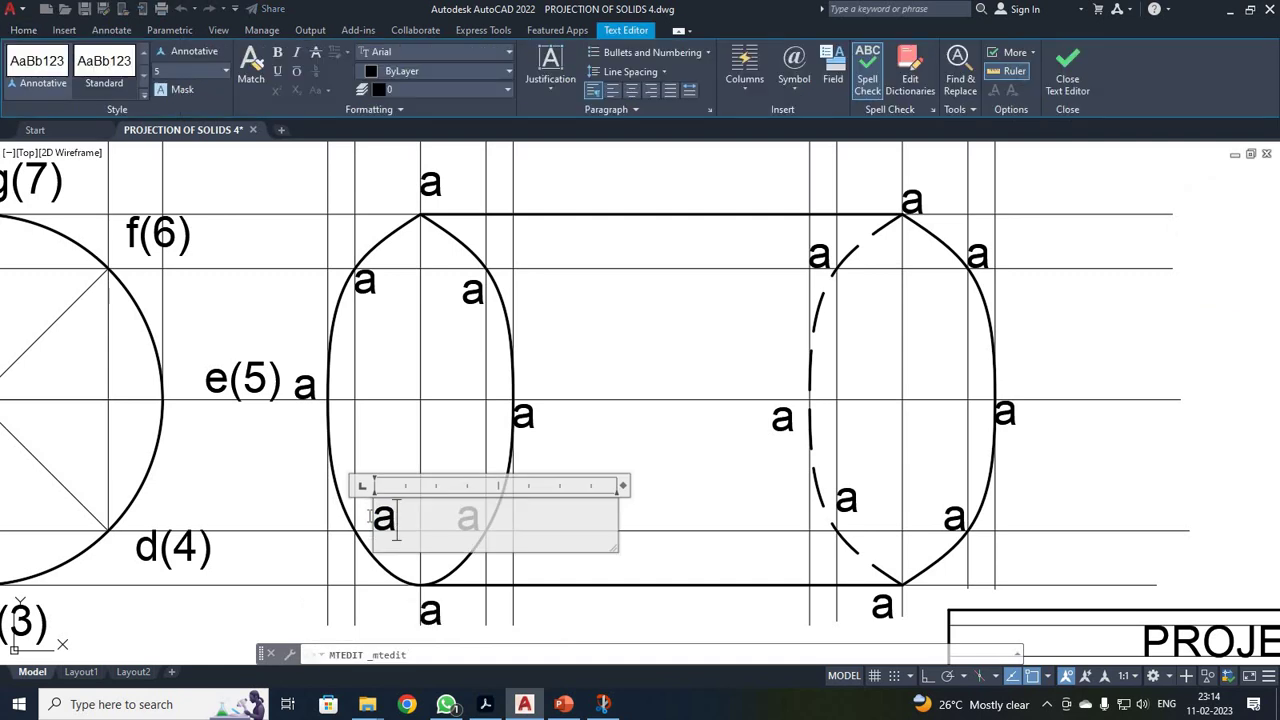
{"action": "type", "text": "b"}
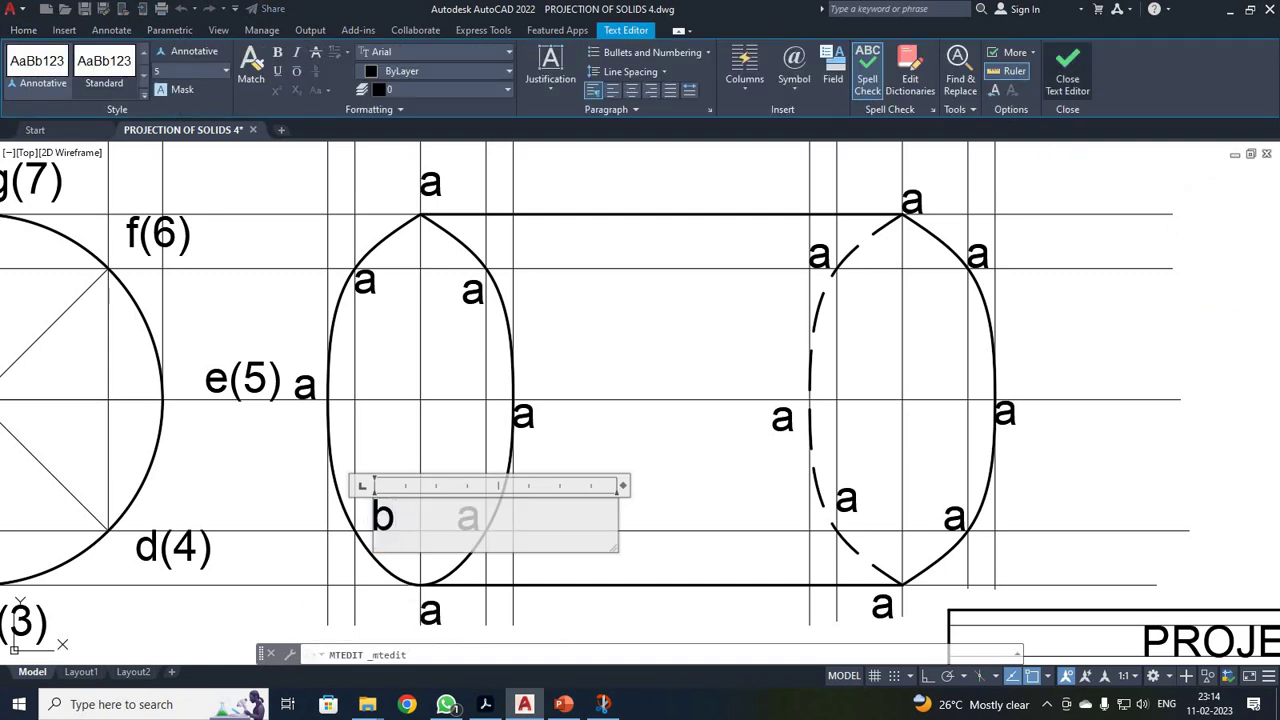
{"action": "left_click", "coordinate": [1068, 65]}
Step: Change the top-face ellipse's labels to "c" at its lowest point and "d" at its lower-right division point
{"action": "double_click", "coordinate": [428, 612]}
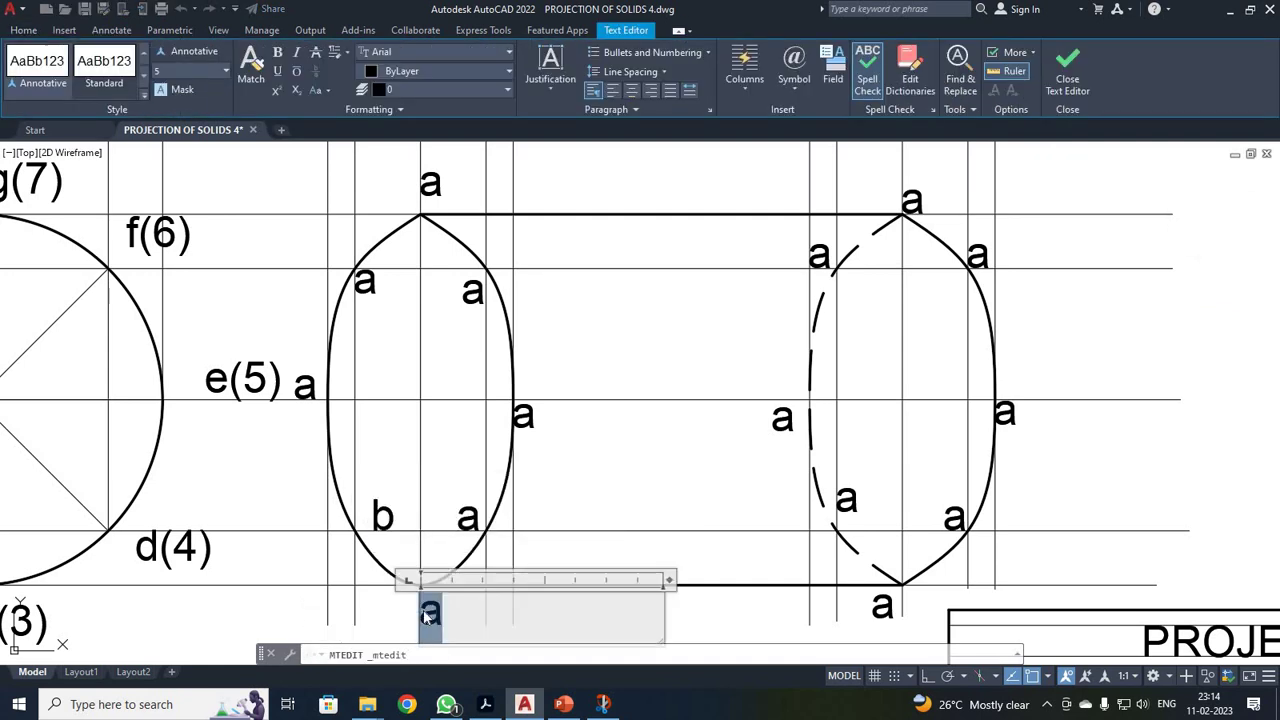
{"action": "type", "text": "c"}
{"action": "left_click", "coordinate": [1068, 65]}
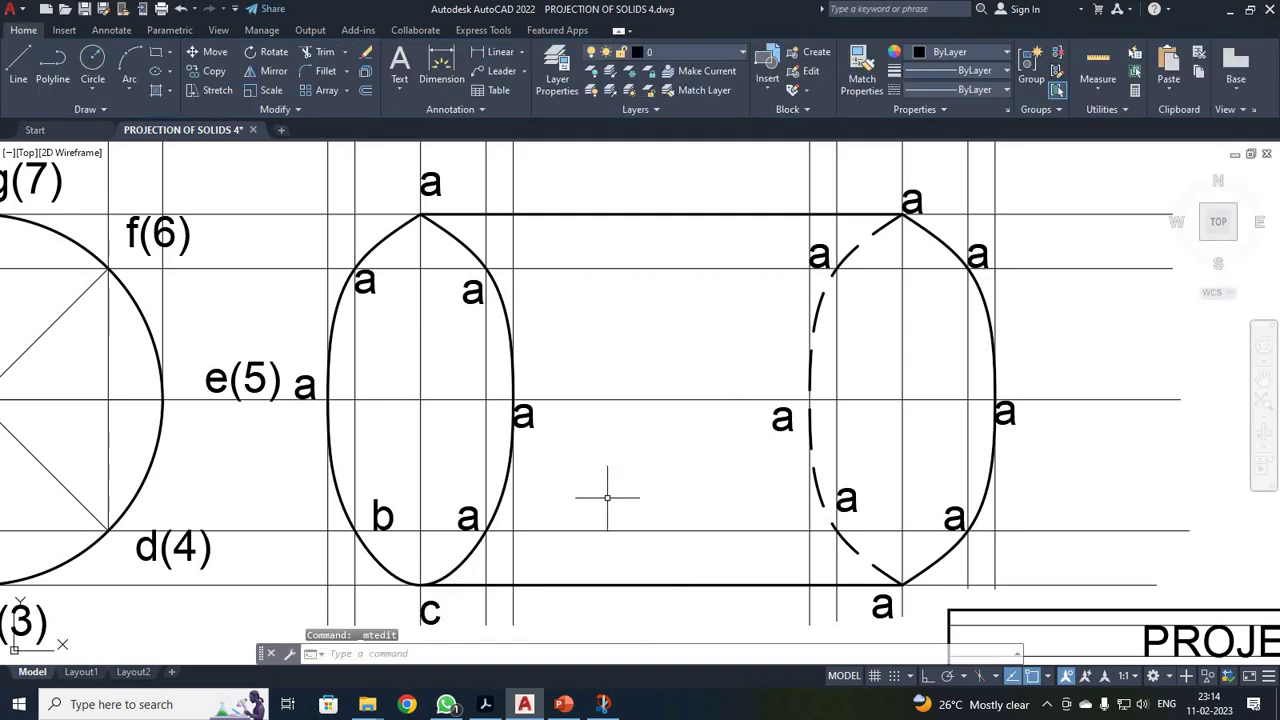
{"action": "double_click", "coordinate": [462, 517]}
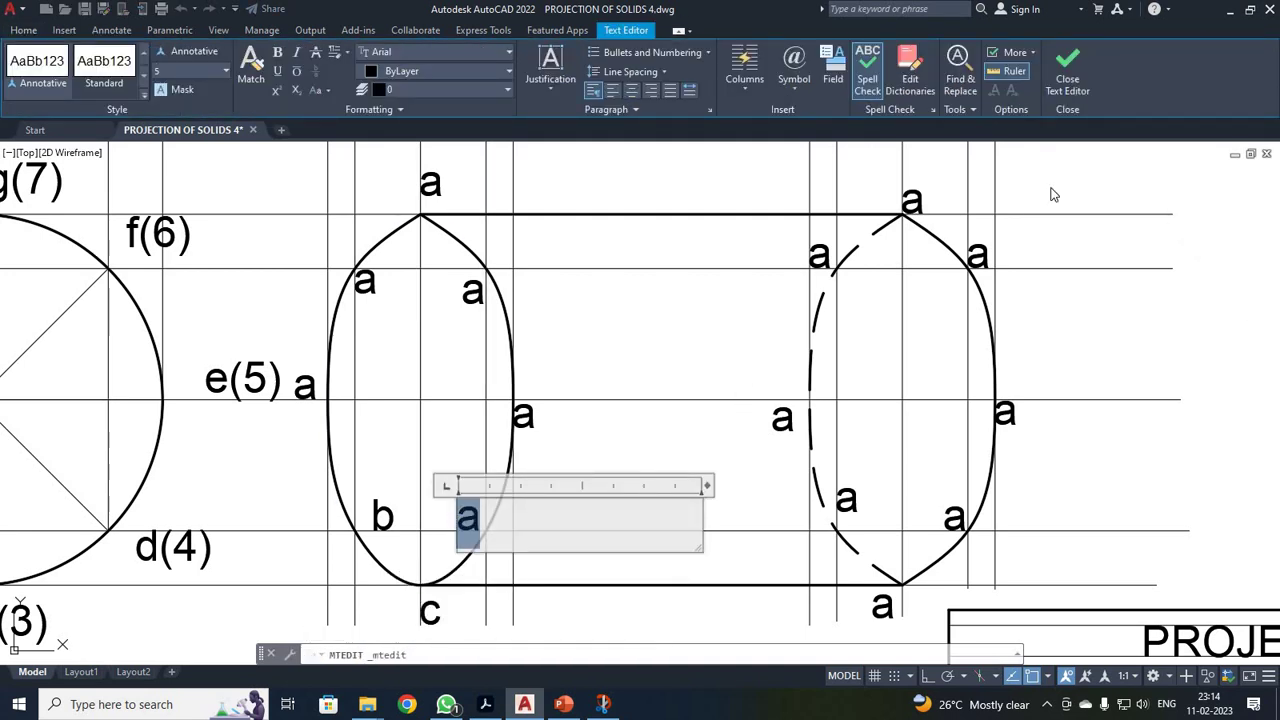
{"action": "type", "text": "d"}
{"action": "left_click", "coordinate": [1068, 65]}
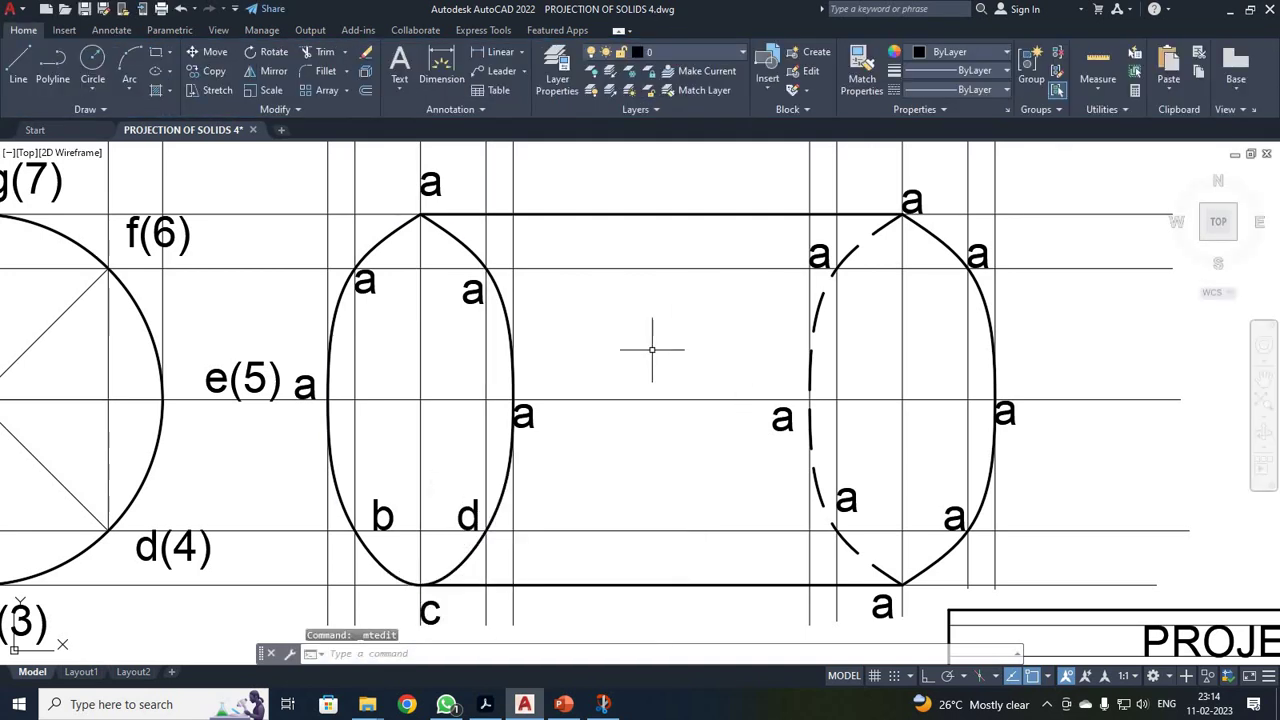
Step: Change the top-face ellipse's labels to "e" at its rightmost point and "f" at its upper-right division point
{"action": "double_click", "coordinate": [531, 410]}
{"action": "type", "text": "e"}
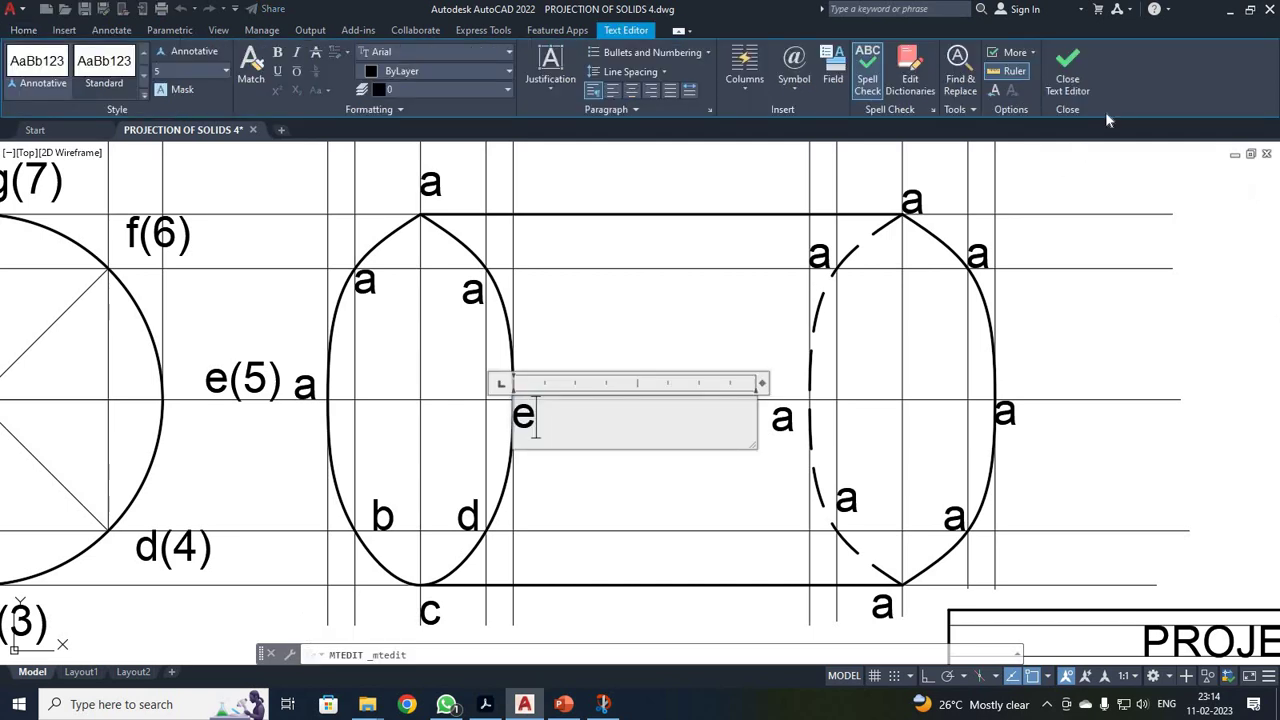
{"action": "left_click", "coordinate": [1068, 65]}
{"action": "double_click", "coordinate": [471, 288]}
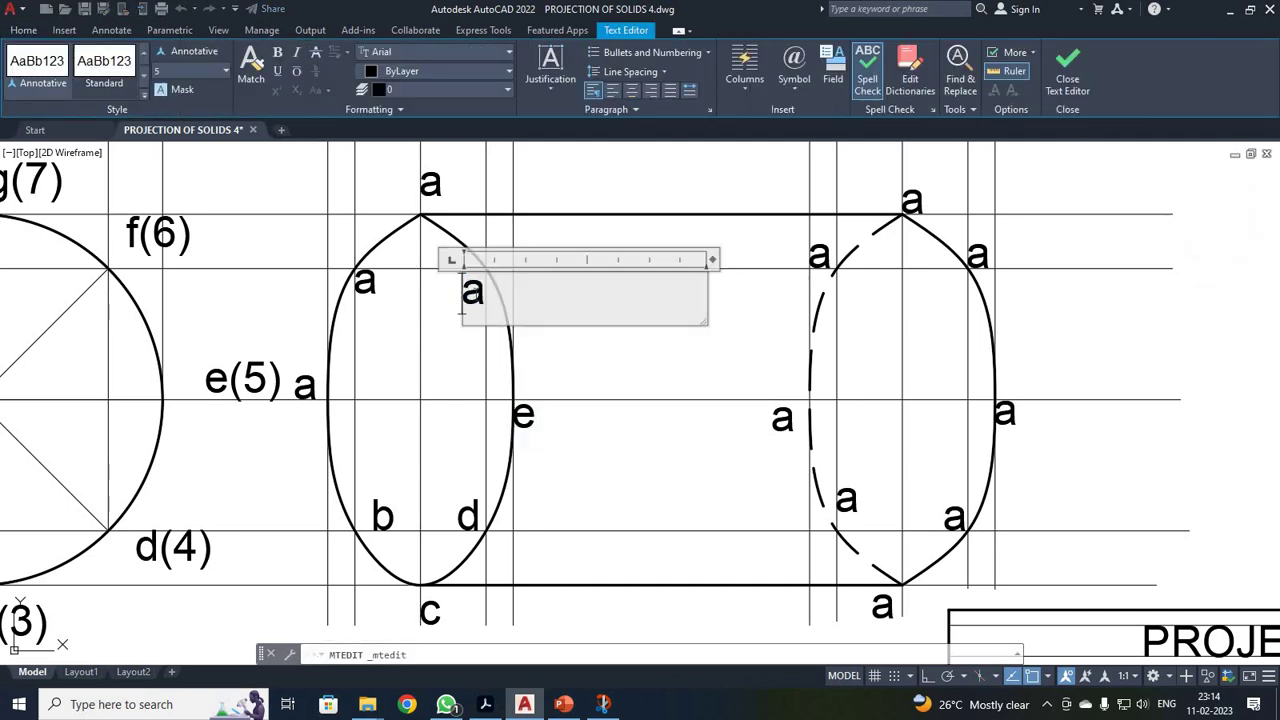
{"action": "type", "text": "f"}
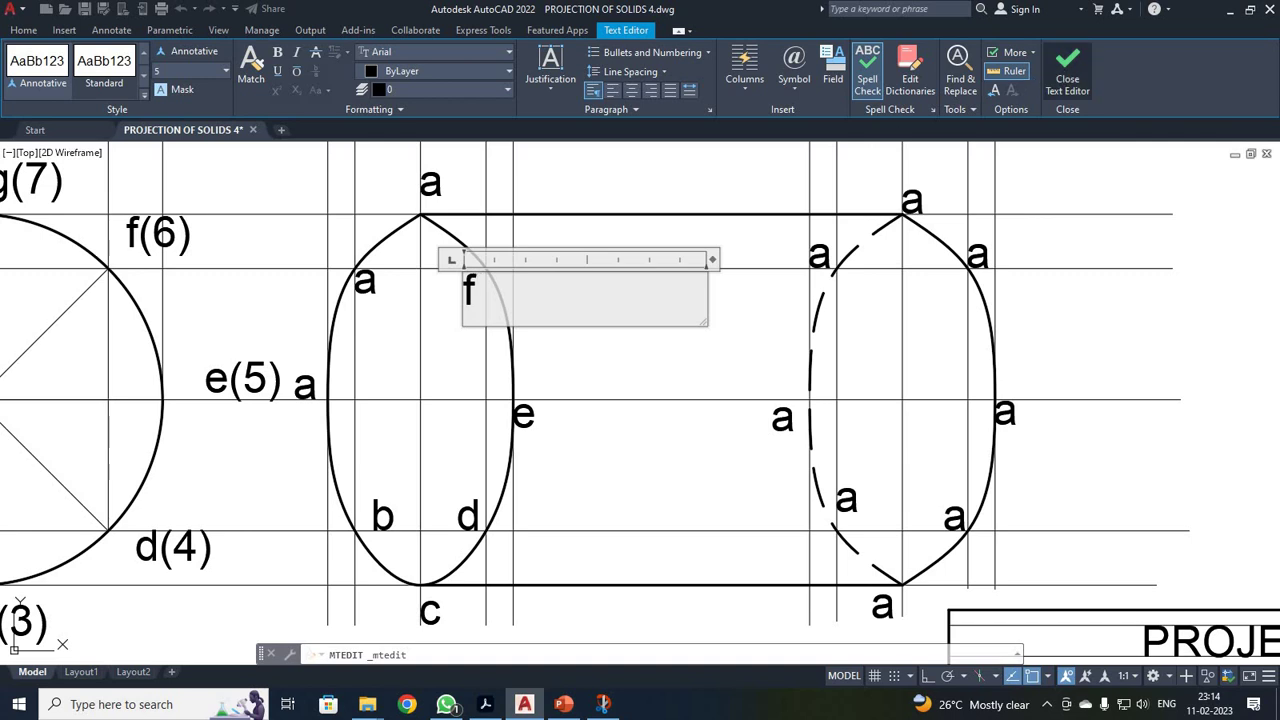
{"action": "left_click", "coordinate": [1068, 65]}
Step: Change the top-face ellipse's labels to "g" at its highest point and "h" at its upper-left division point
{"action": "left_click", "coordinate": [430, 183]}
{"action": "double_click", "coordinate": [430, 183]}
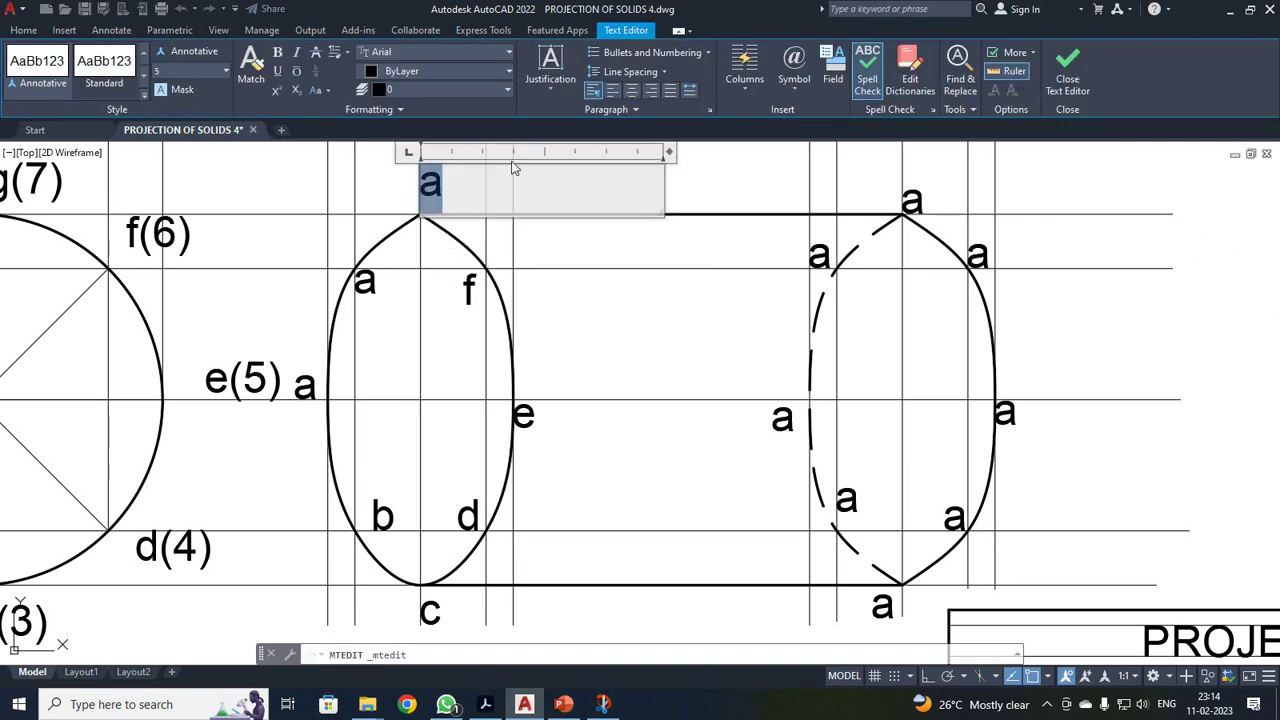
{"action": "type", "text": "g"}
{"action": "left_click", "coordinate": [388, 306]}
{"action": "left_click", "coordinate": [363, 283]}
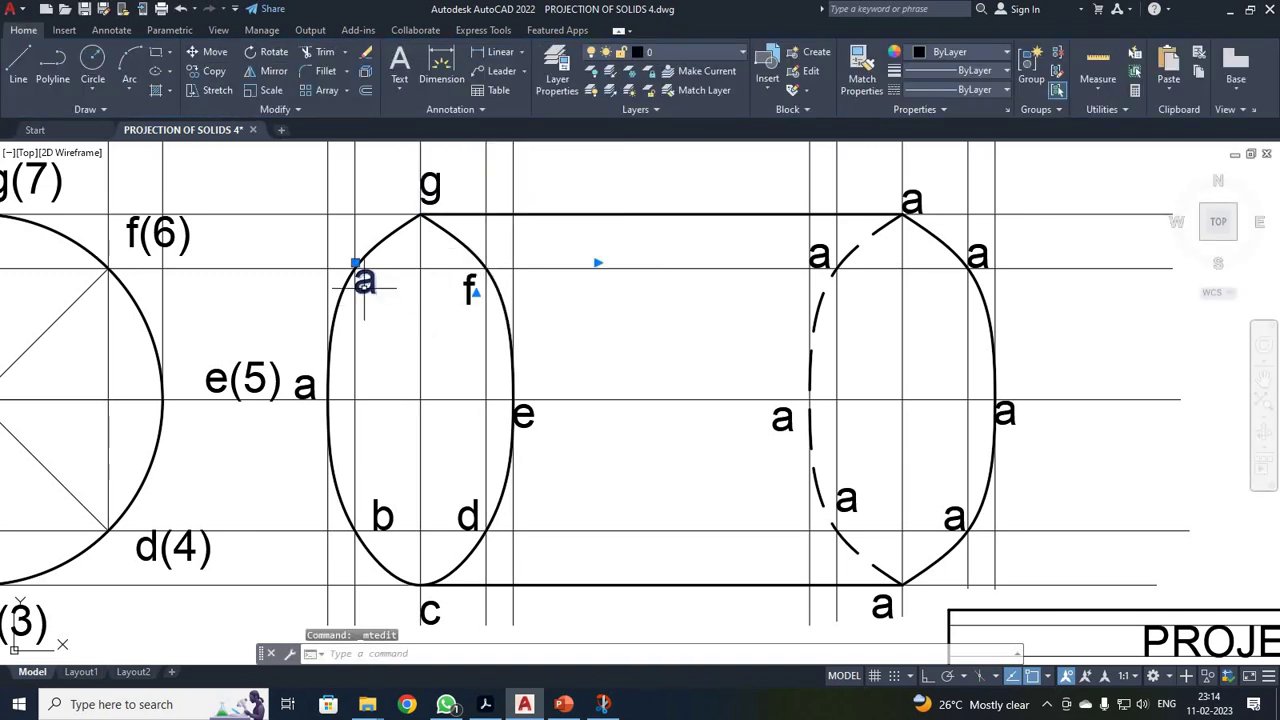
{"action": "double_click", "coordinate": [363, 284]}
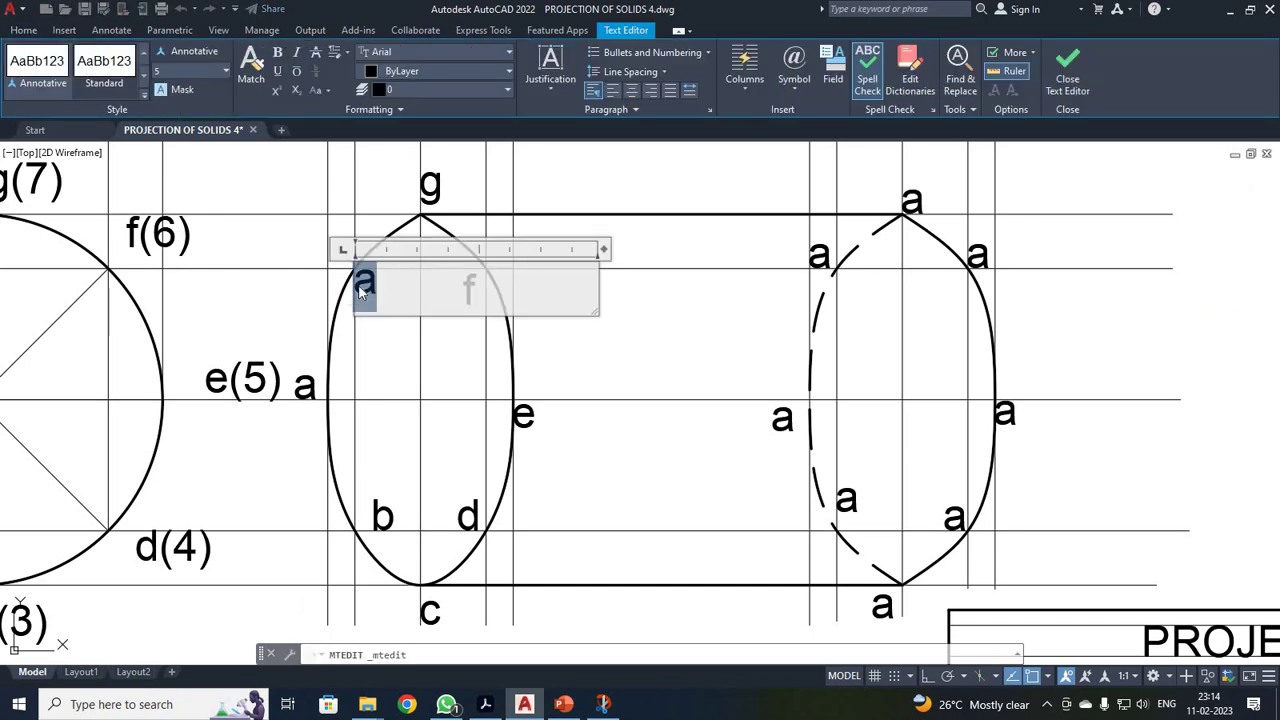
{"action": "type", "text": "h"}
{"action": "left_click", "coordinate": [1067, 70]}
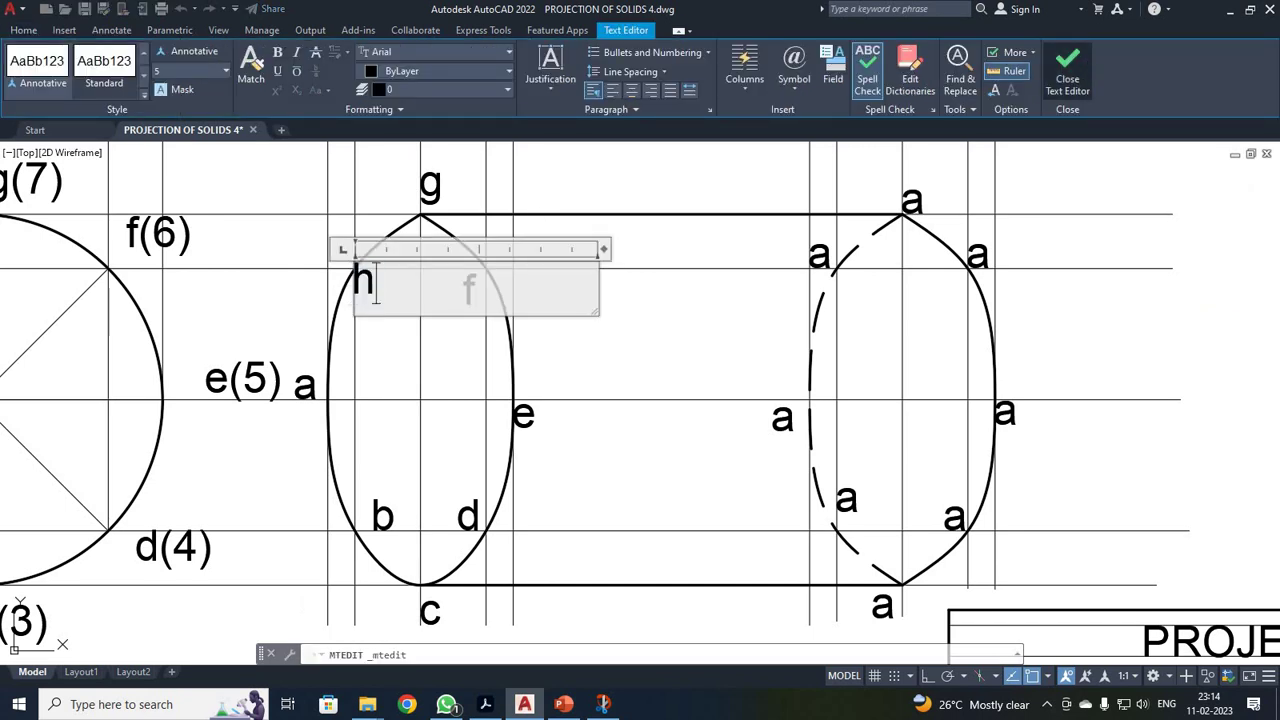
Step: Change the base ellipse's labels to "1" at its leftmost point and "2" at its lower-left division point
{"action": "left_click", "coordinate": [782, 418]}
{"action": "double_click", "coordinate": [782, 418]}
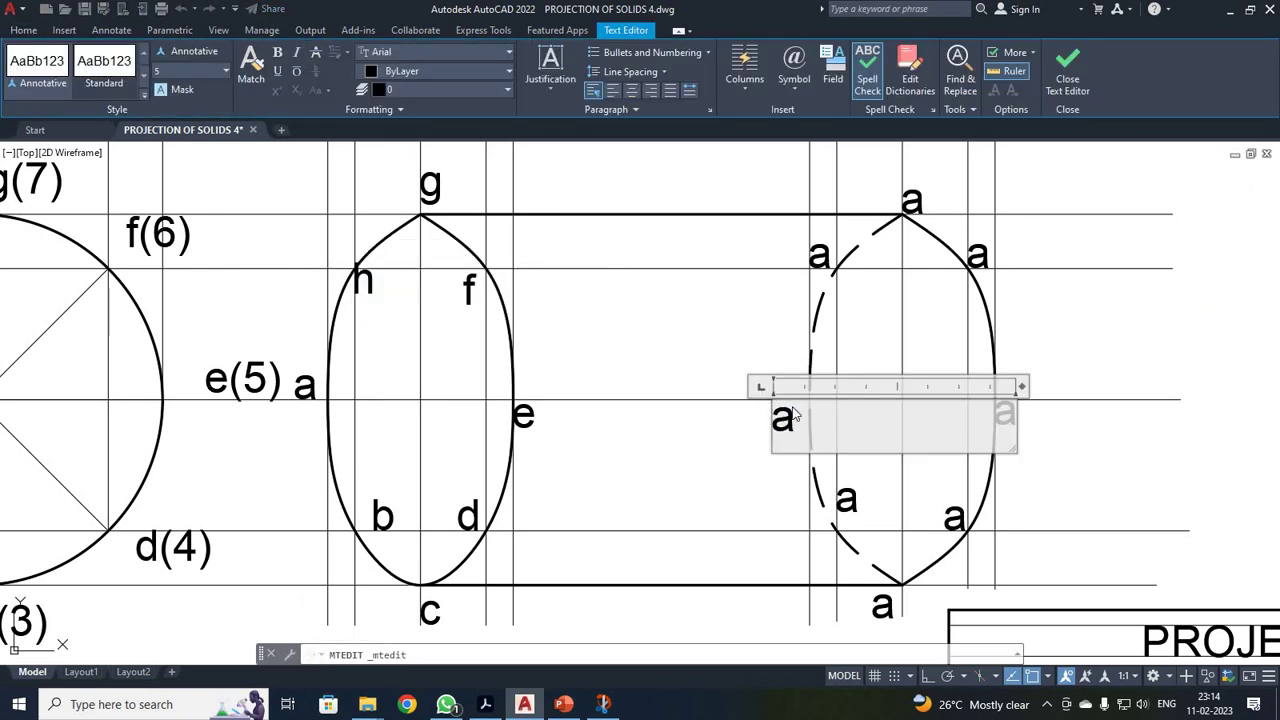
{"action": "type", "text": "1"}
{"action": "left_click", "coordinate": [1068, 62]}
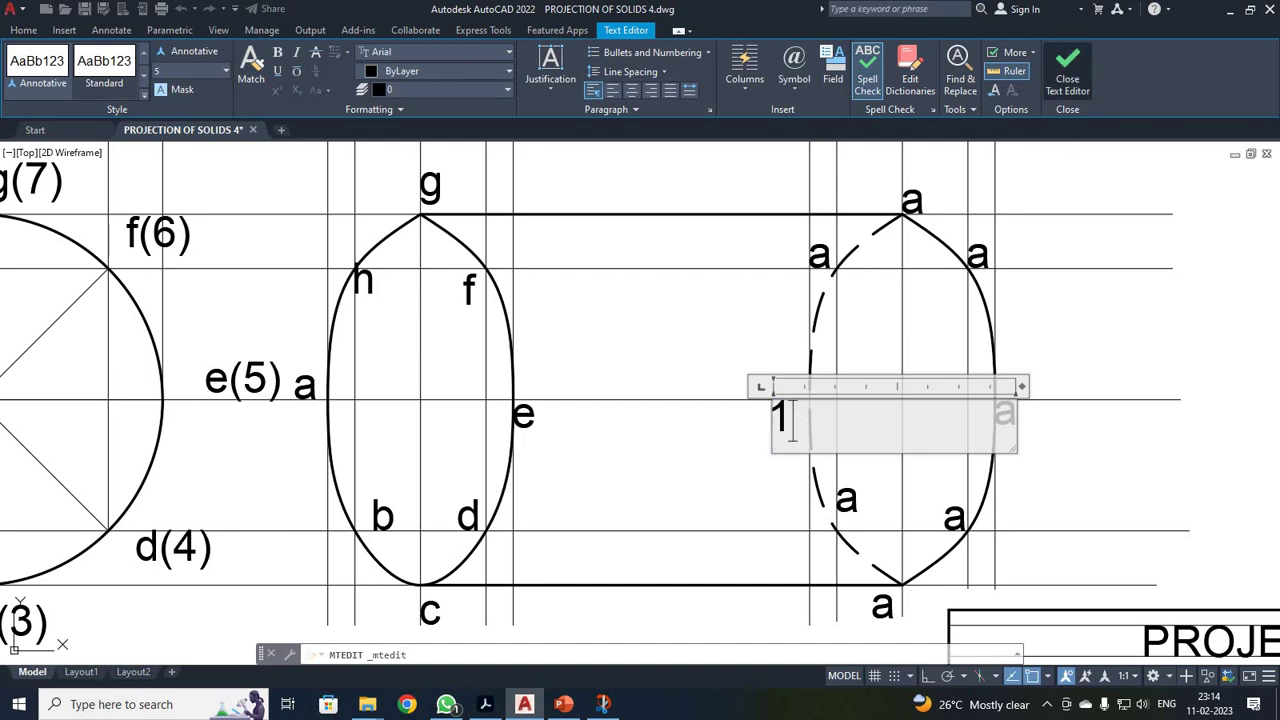
{"action": "left_click", "coordinate": [846, 500]}
{"action": "double_click", "coordinate": [848, 502]}
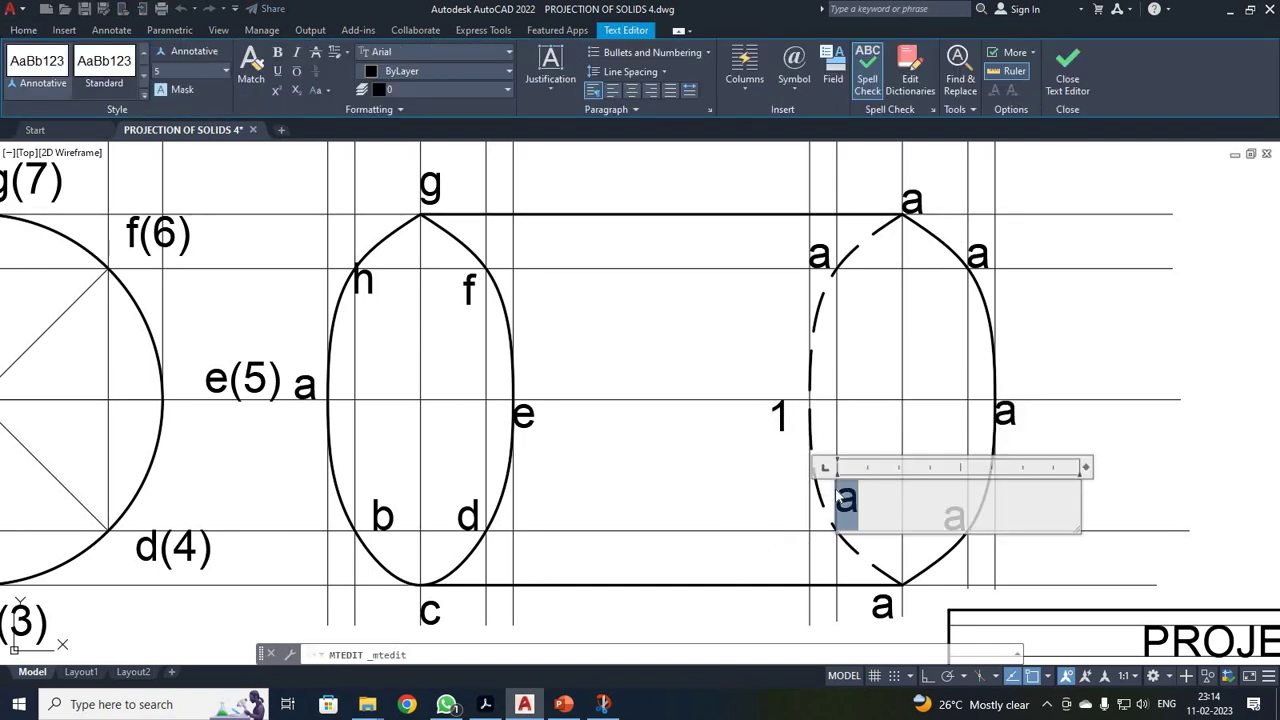
{"action": "type", "text": "2"}
{"action": "left_click", "coordinate": [882, 606]}
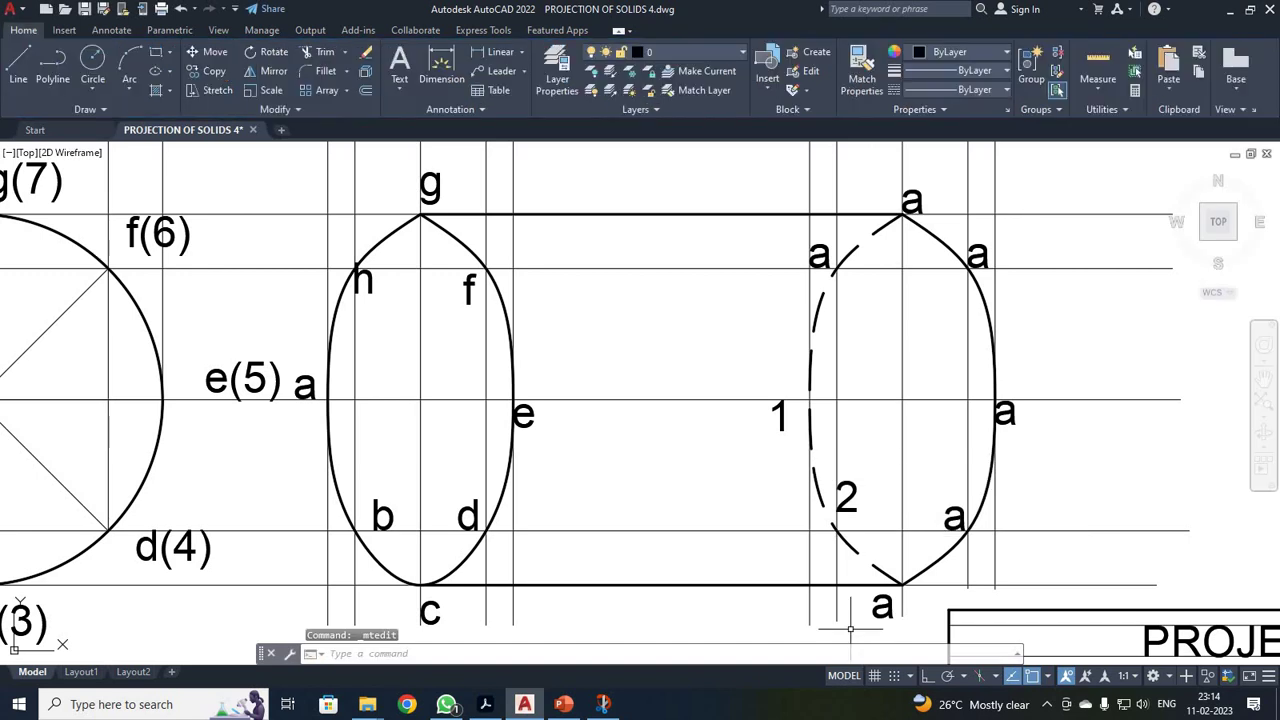
Step: Change the base ellipse's labels to "3" at its lowest point and "4" at its lower-right division point
{"action": "left_click", "coordinate": [882, 606]}
{"action": "double_click", "coordinate": [882, 606]}
{"action": "type", "text": "3"}
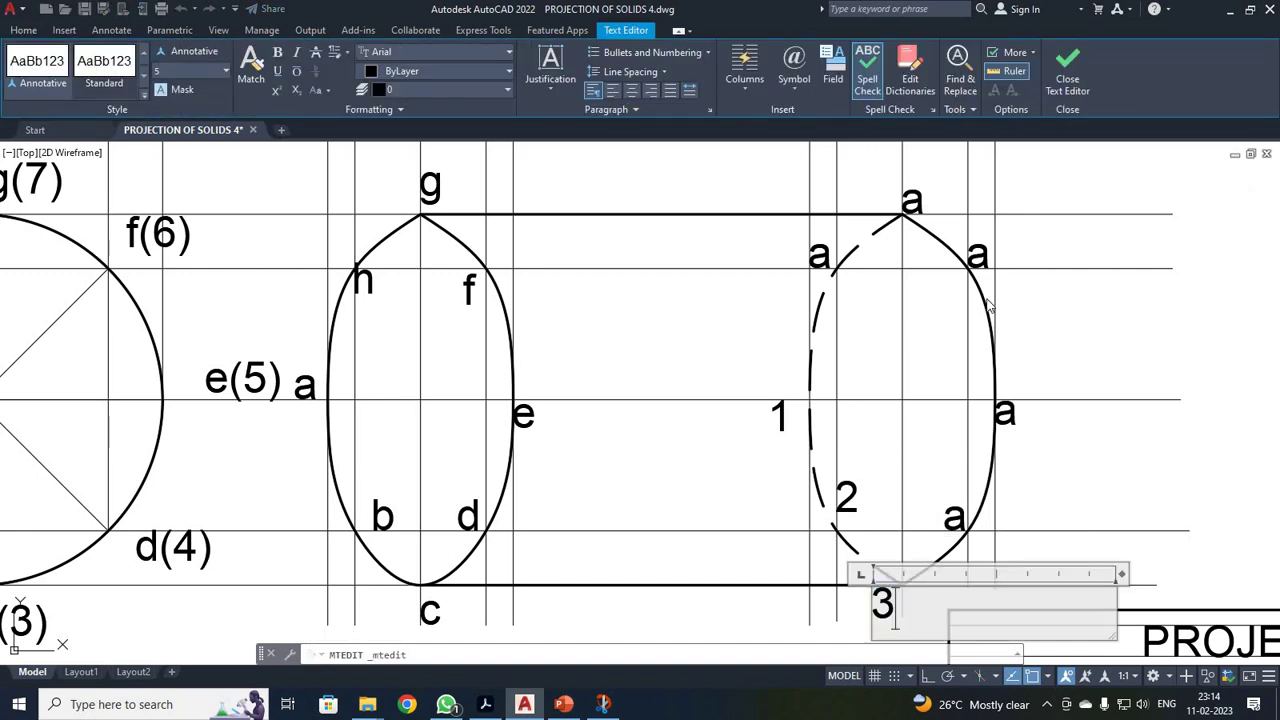
{"action": "left_click", "coordinate": [1065, 66]}
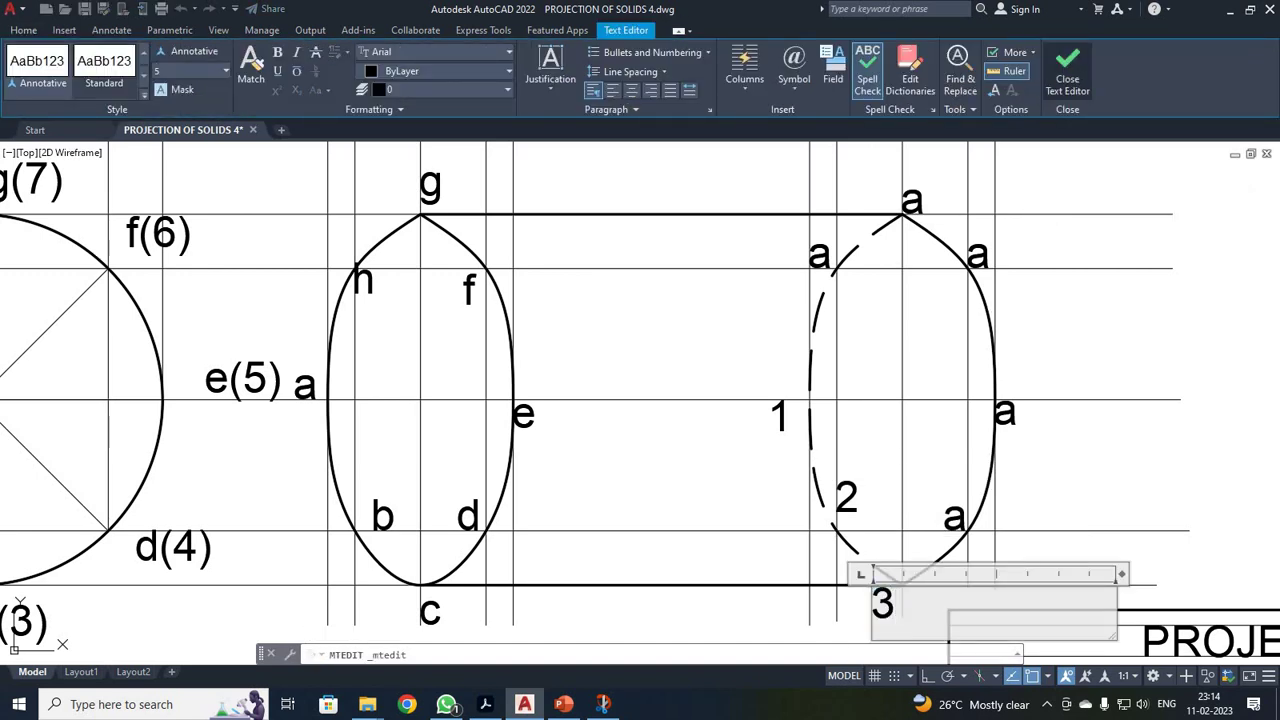
{"action": "left_click", "coordinate": [952, 515]}
{"action": "double_click", "coordinate": [952, 515]}
{"action": "type", "text": "4"}
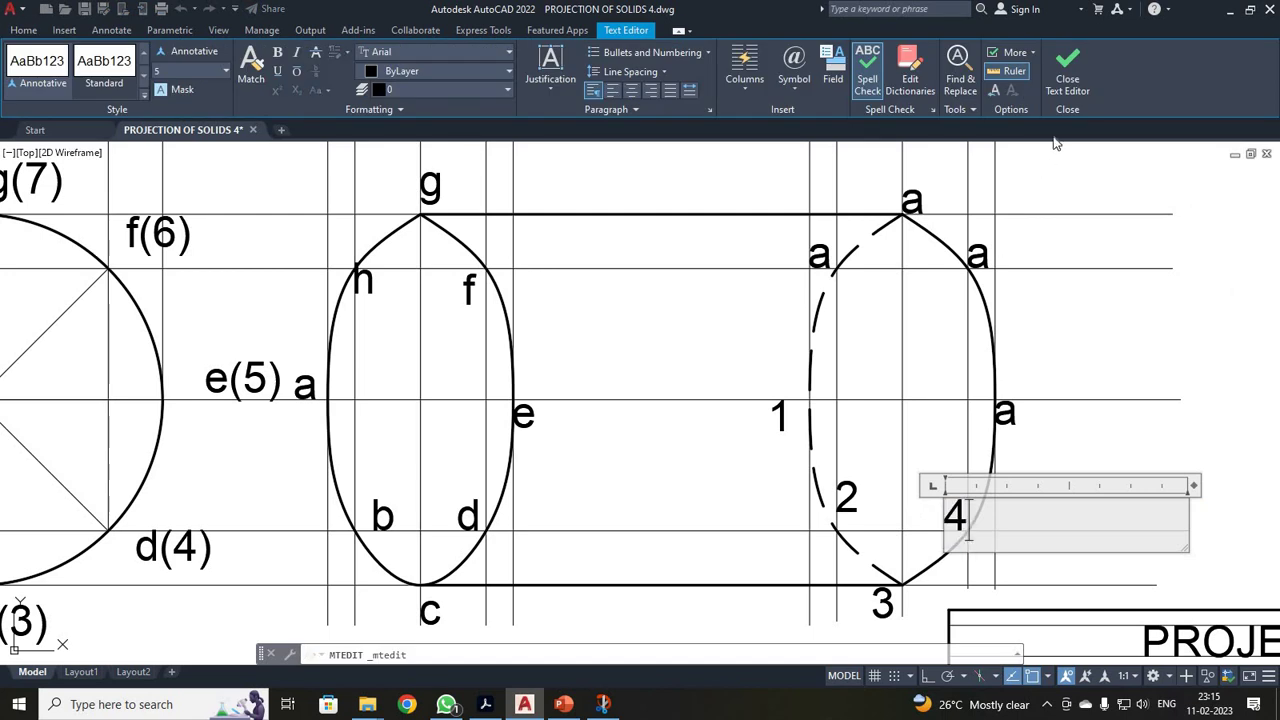
{"action": "left_click", "coordinate": [1065, 66]}
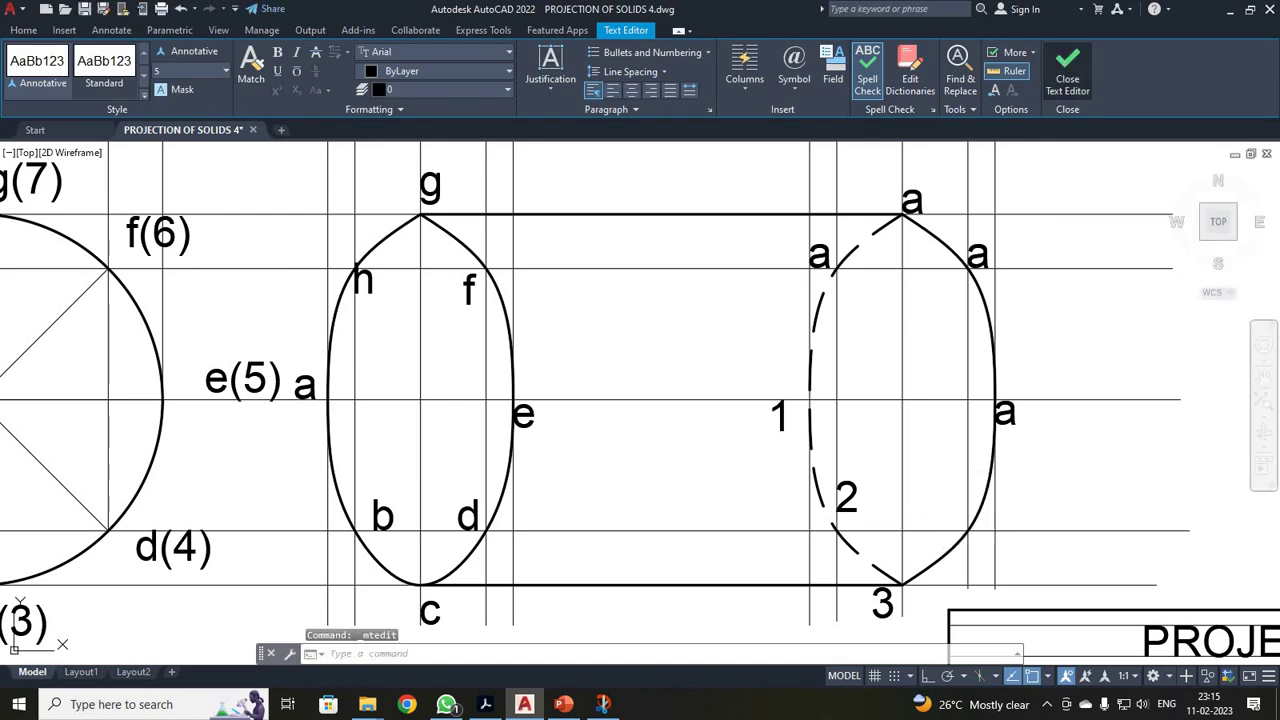
Step: Change the base ellipse's labels to "5" at its rightmost point and "6" at its upper-right division point
{"action": "double_click", "coordinate": [1004, 412]}
{"action": "type", "text": "5"}
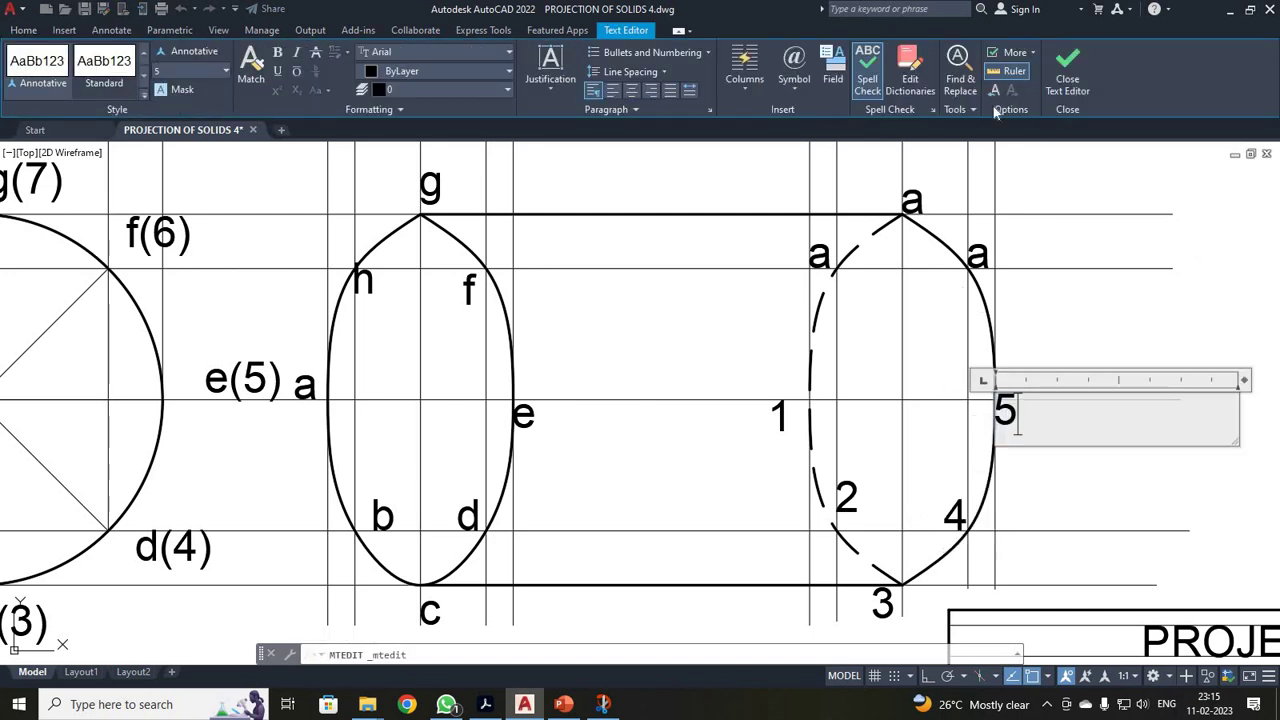
{"action": "left_click", "coordinate": [1066, 66]}
{"action": "double_click", "coordinate": [975, 255]}
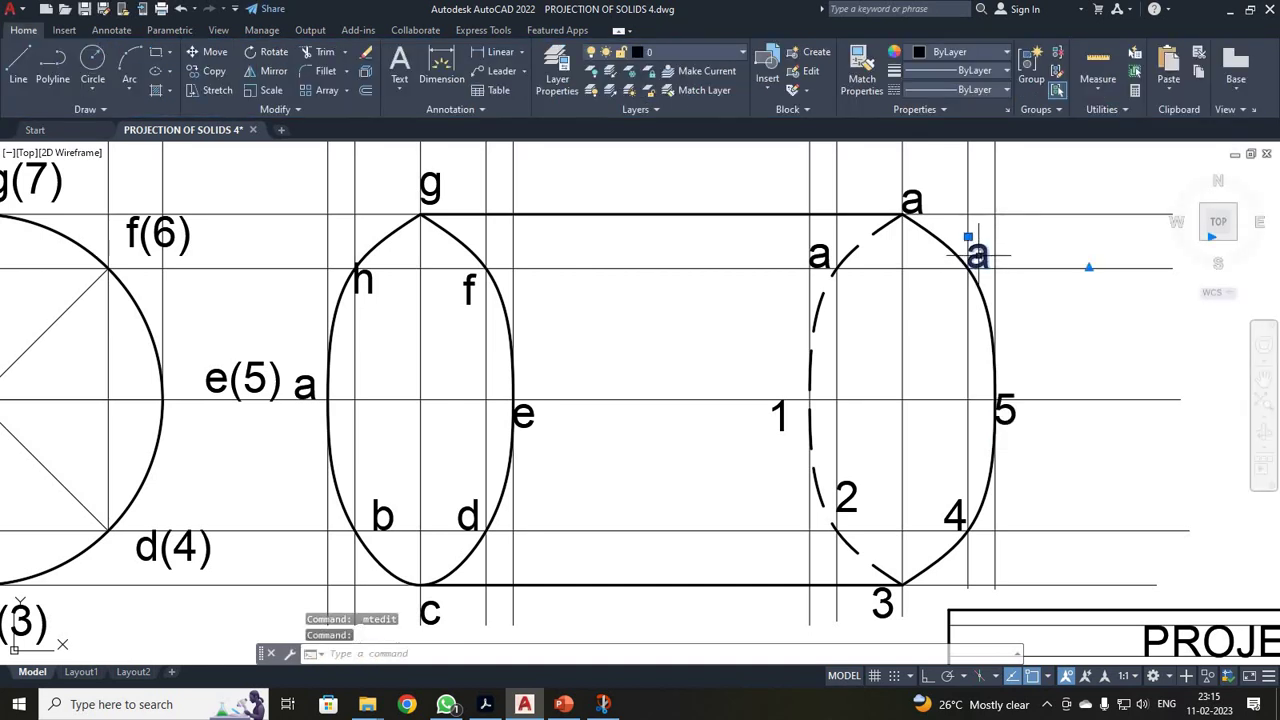
{"action": "type", "text": "6"}
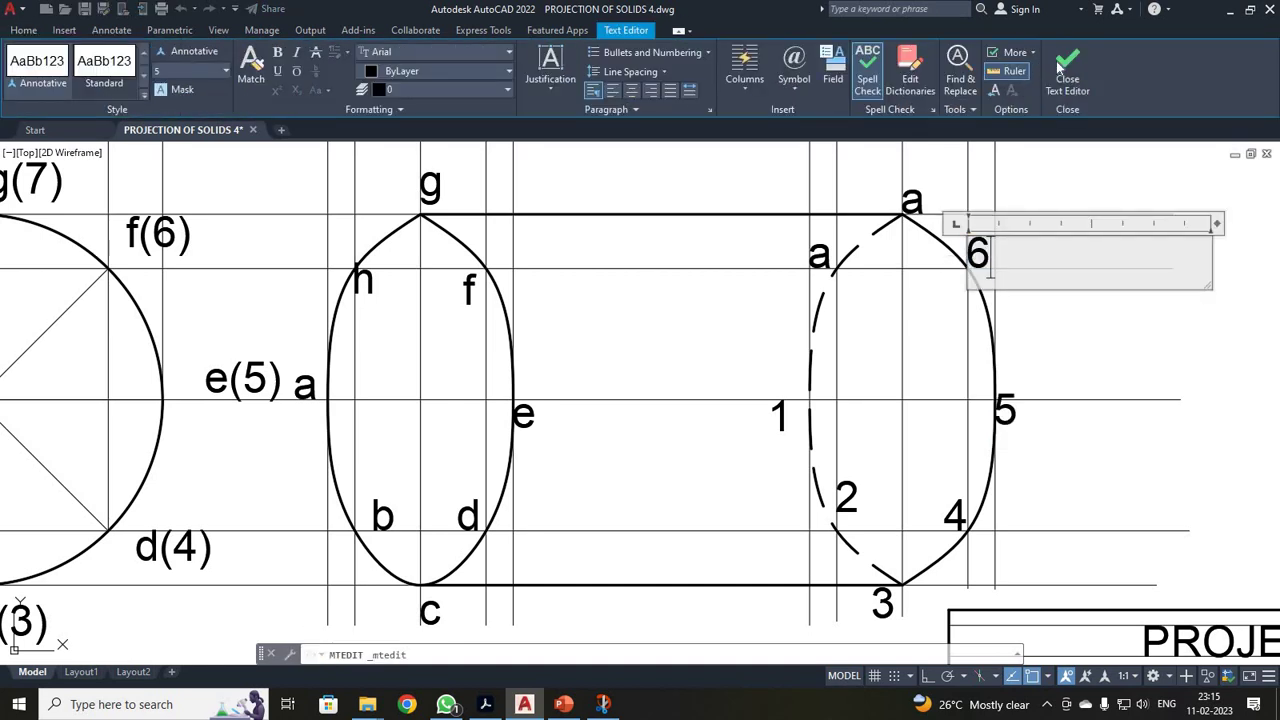
{"action": "left_click", "coordinate": [1066, 66]}
Step: Change the base ellipse's labels to "7" at its highest point and "8" at its upper-left division point
{"action": "double_click", "coordinate": [906, 205]}
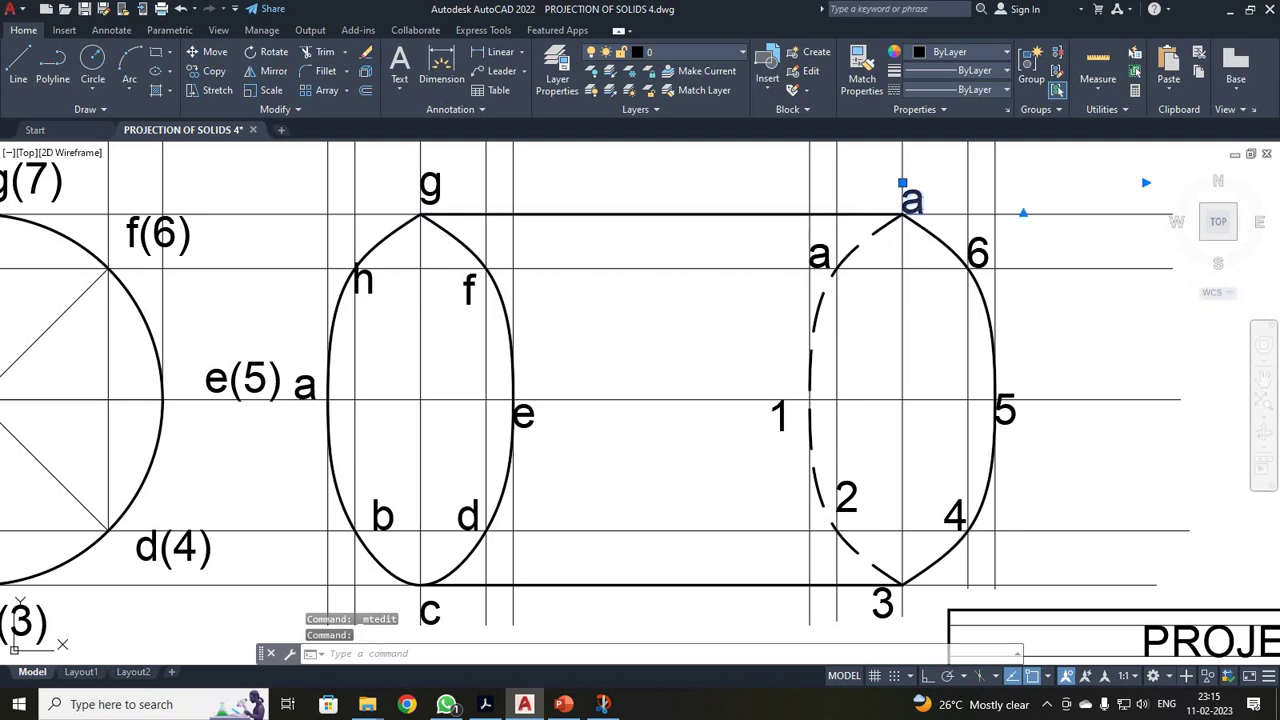
{"action": "type", "text": "7"}
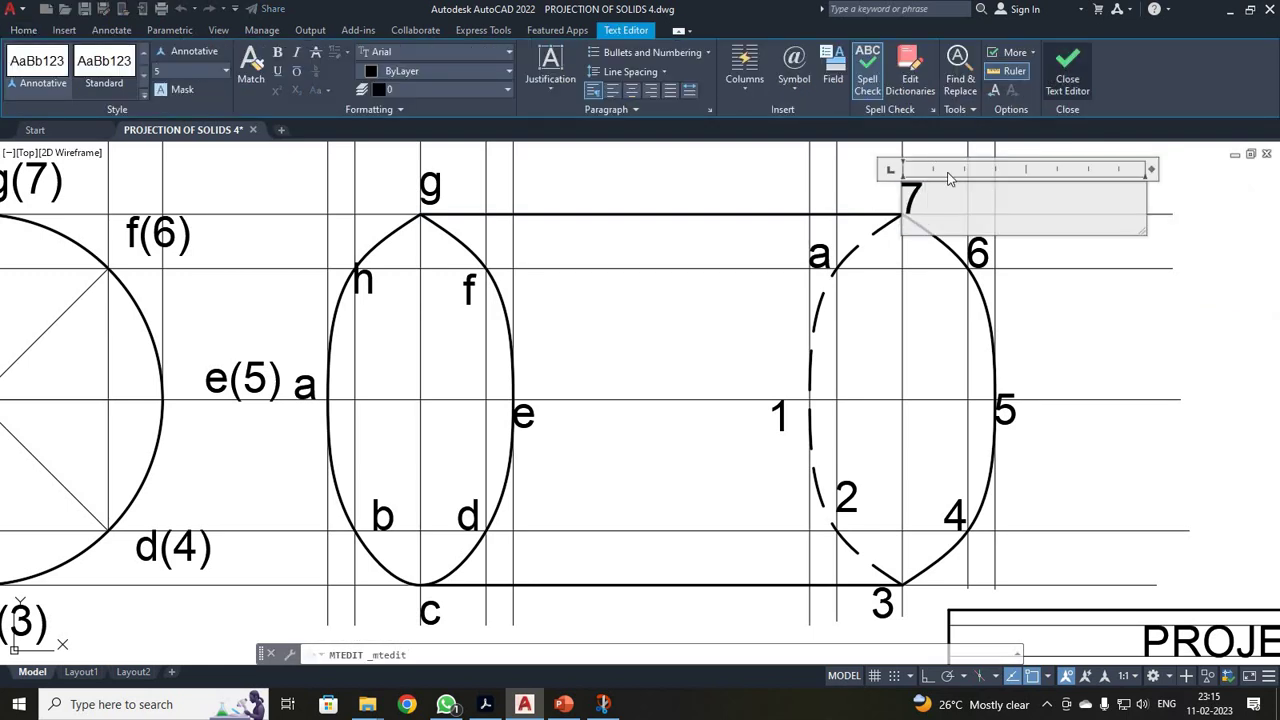
{"action": "left_click", "coordinate": [1066, 66]}
{"action": "left_click", "coordinate": [818, 256]}
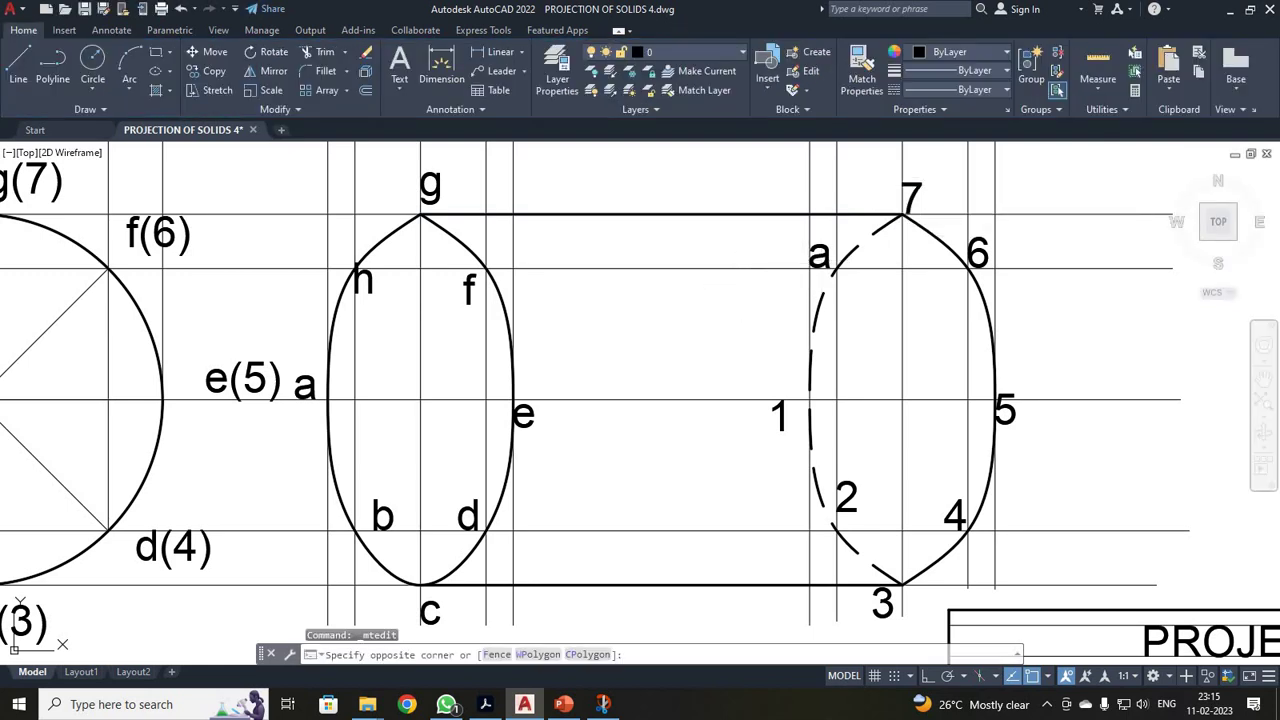
{"action": "double_click", "coordinate": [818, 256]}
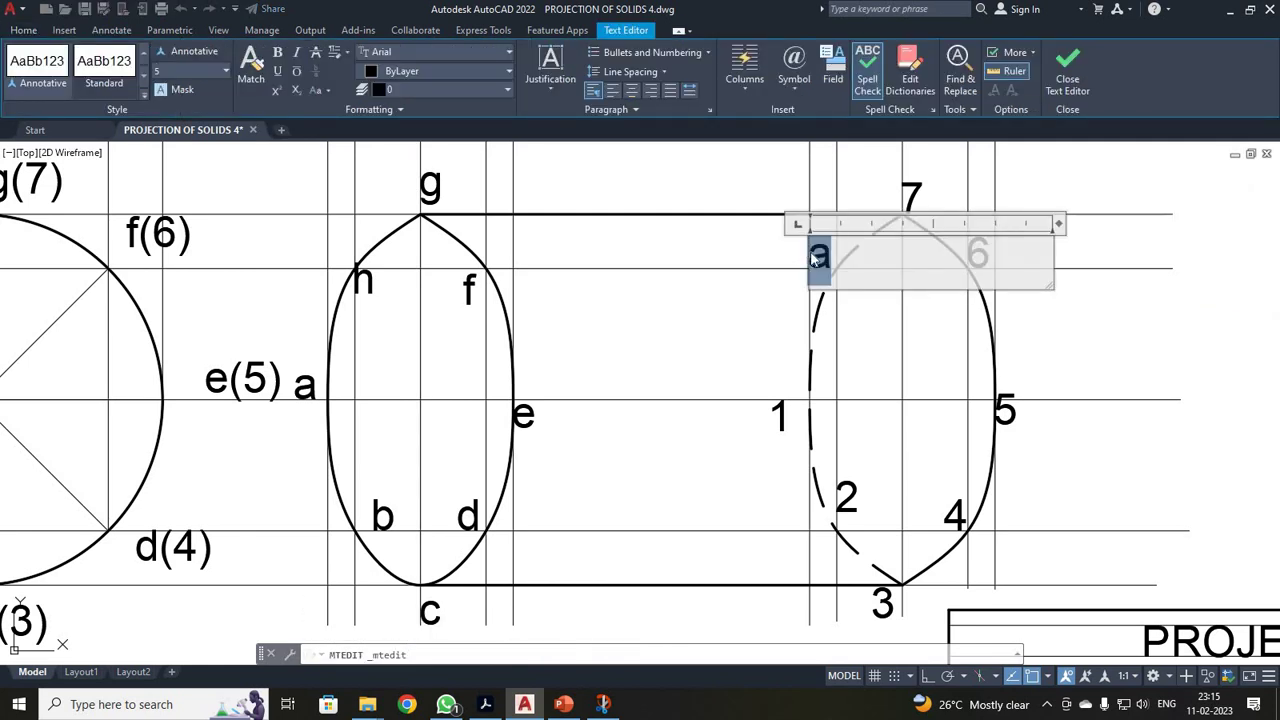
{"action": "type", "text": "8"}
{"action": "key", "text": "Return"}
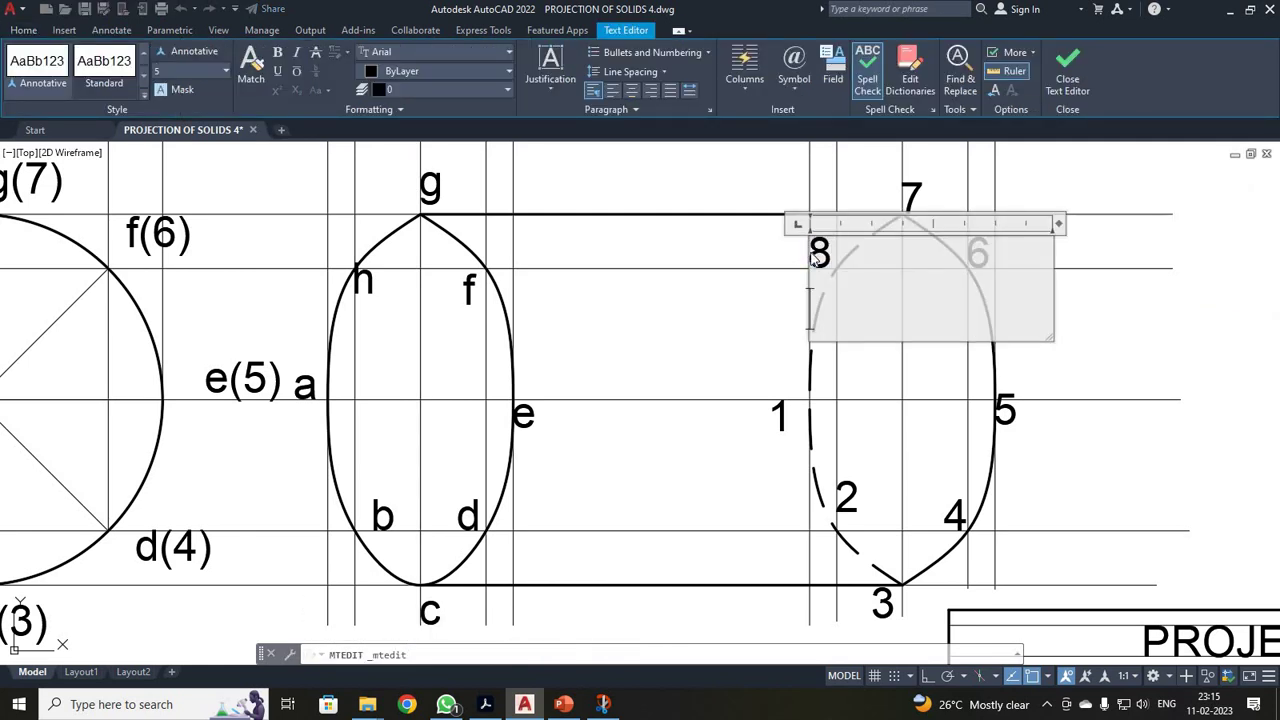
{"action": "left_click", "coordinate": [1052, 62]}
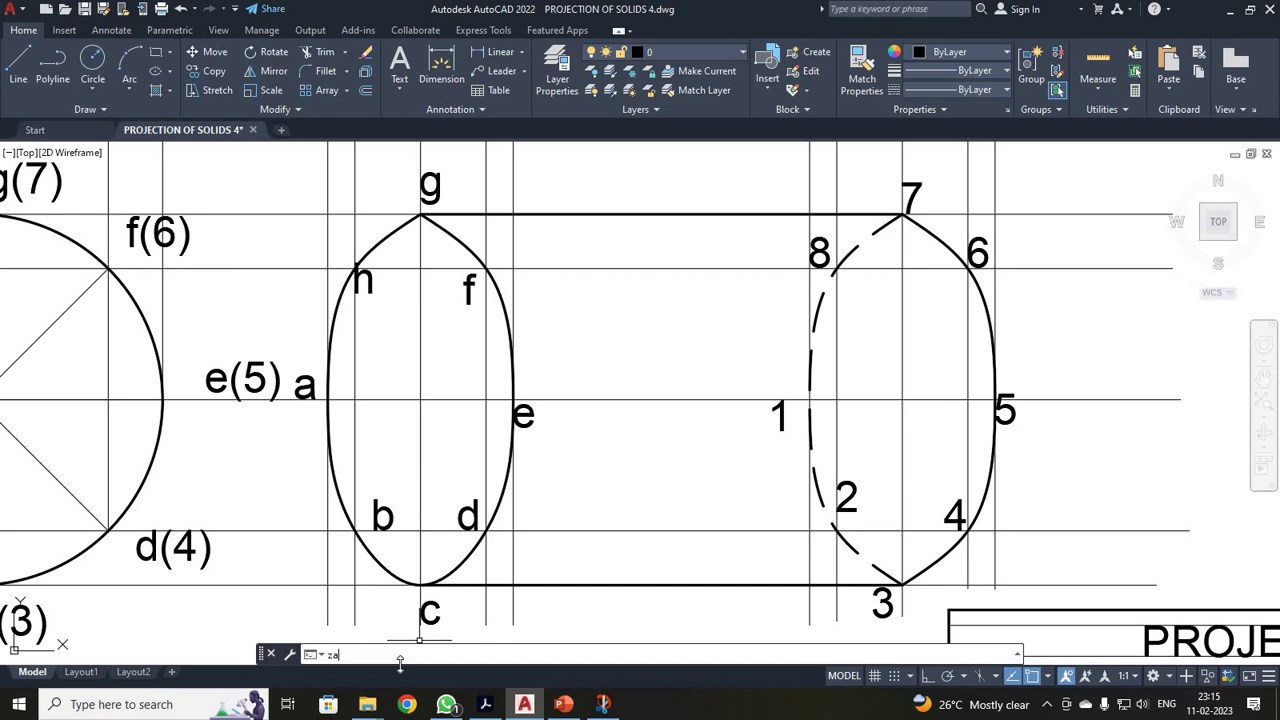
Step: Zoom to the whole drawing with the All option to review the sheet and the problem statement
{"action": "key", "text": "Return"}
{"action": "type", "text": "a"}
{"action": "key", "text": "Return"}
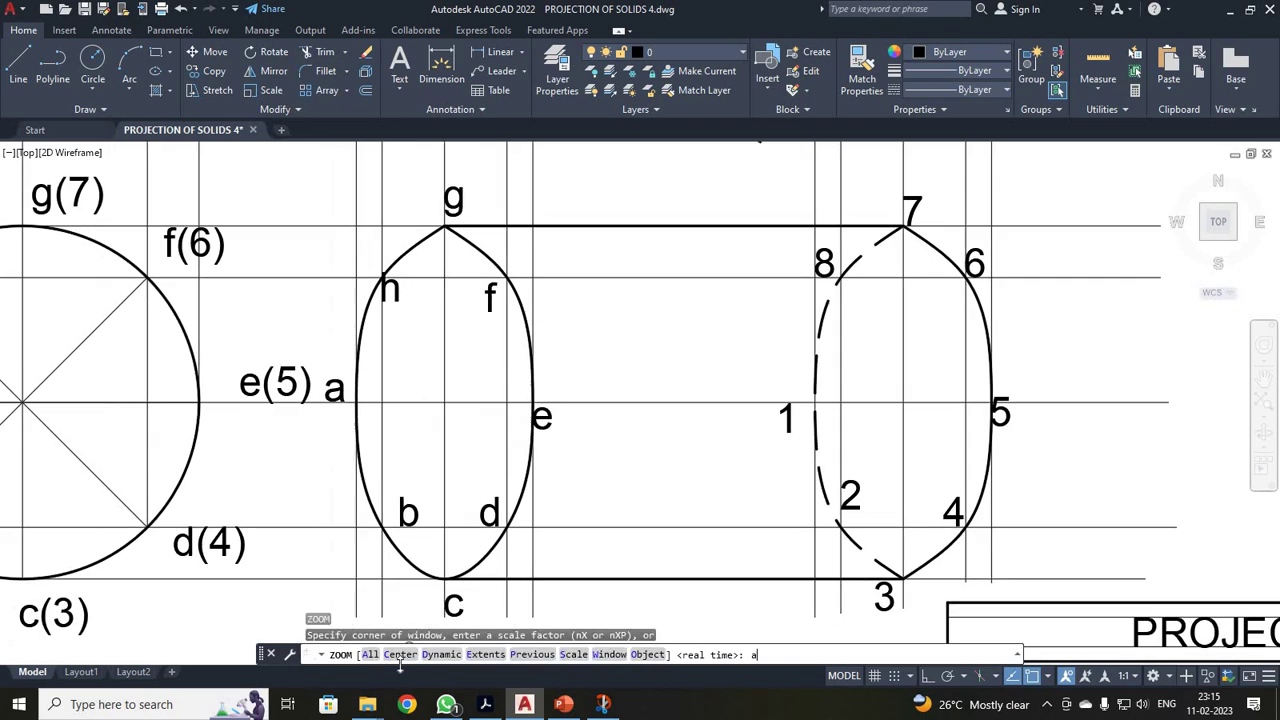
{"action": "key", "text": "Return"}
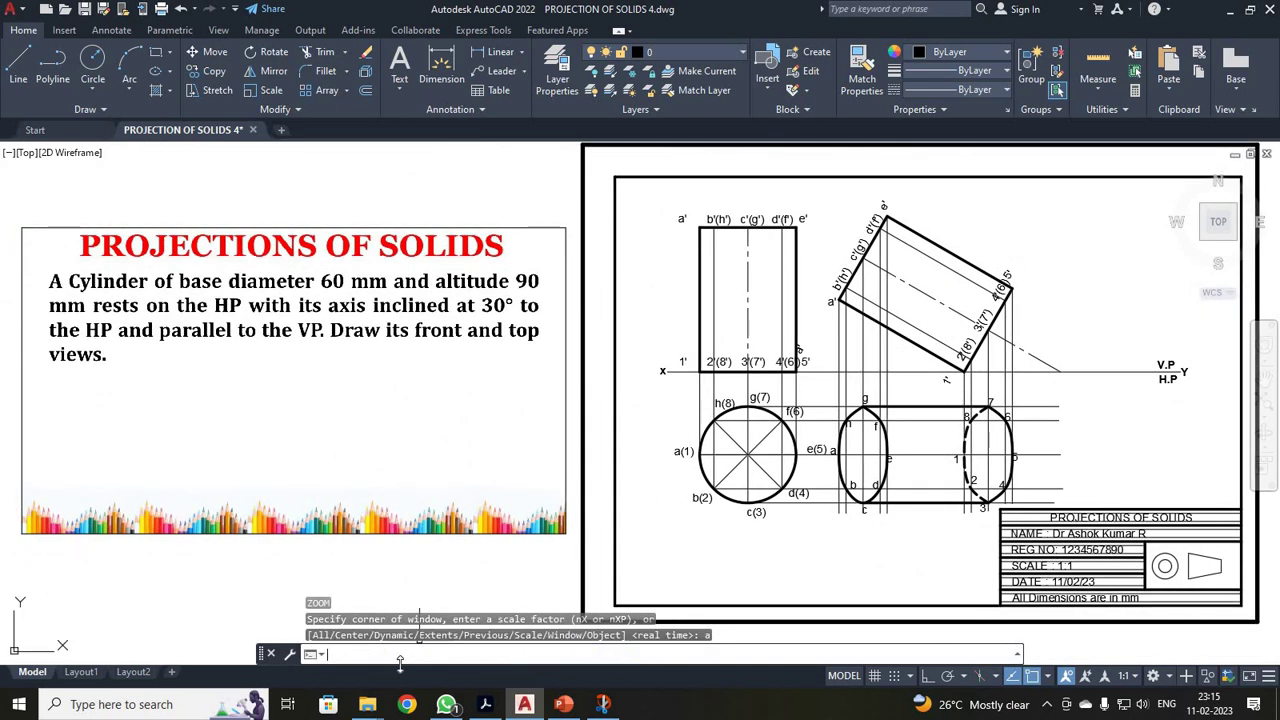